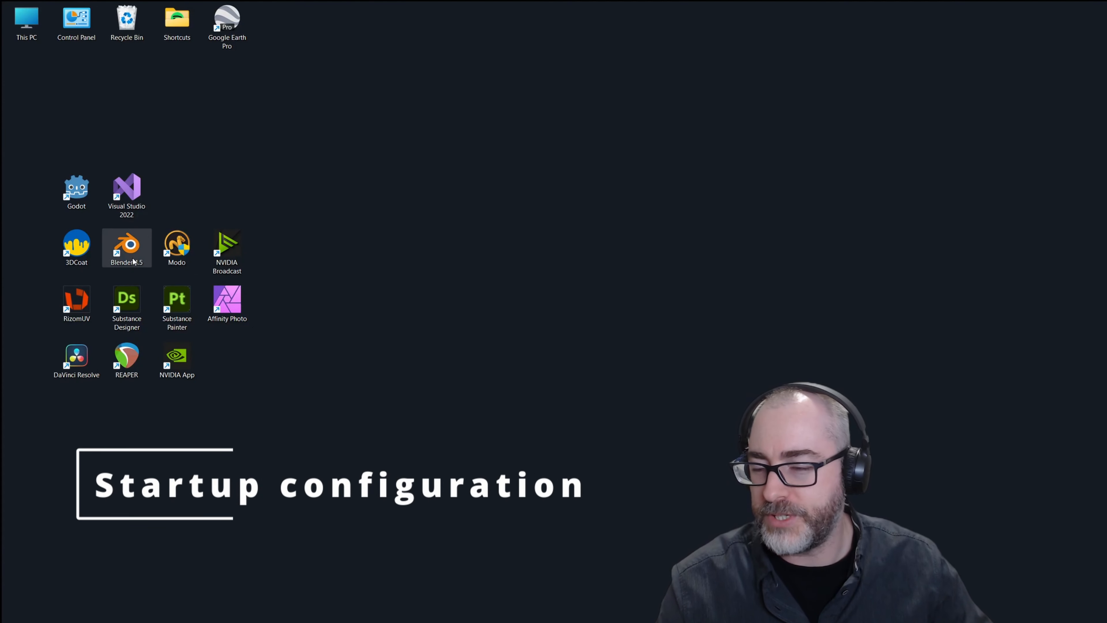
Step: Launch Blender 4.5 from the desktop and dismiss its splash screen
double_click(134, 261)
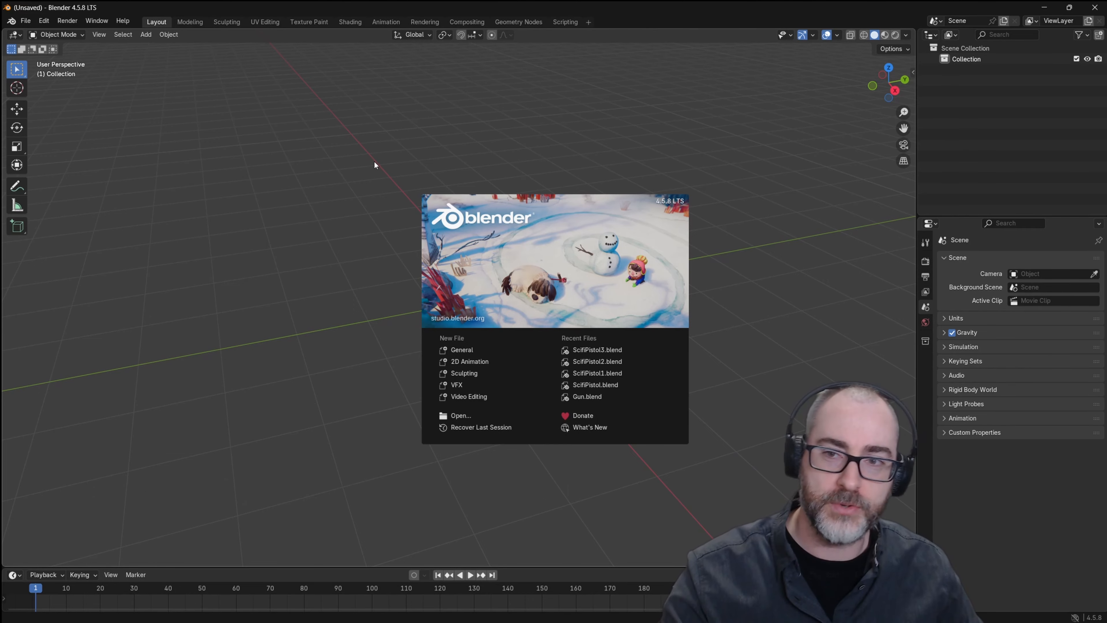
left_click(359, 161)
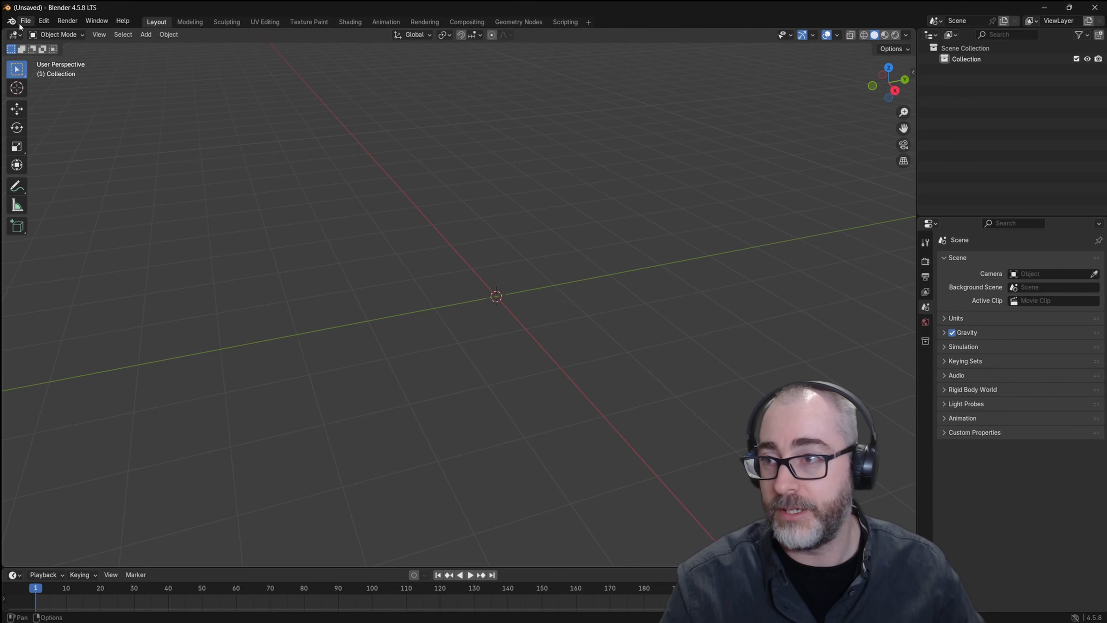
Step: Add a cube mesh to the empty scene
left_click(29, 23)
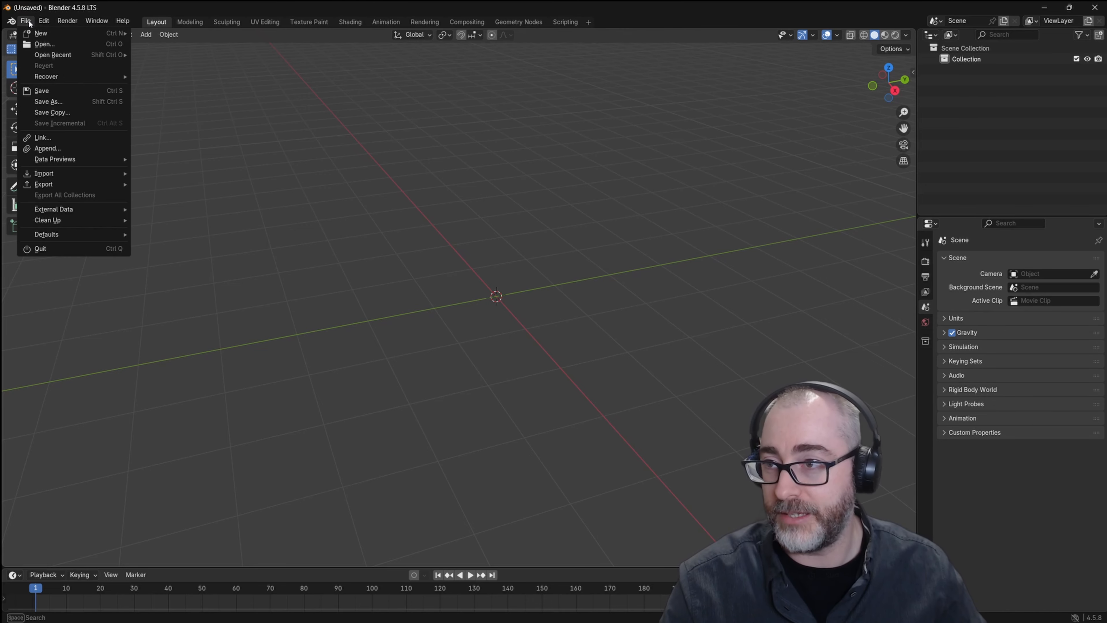
mouse_move(57, 33)
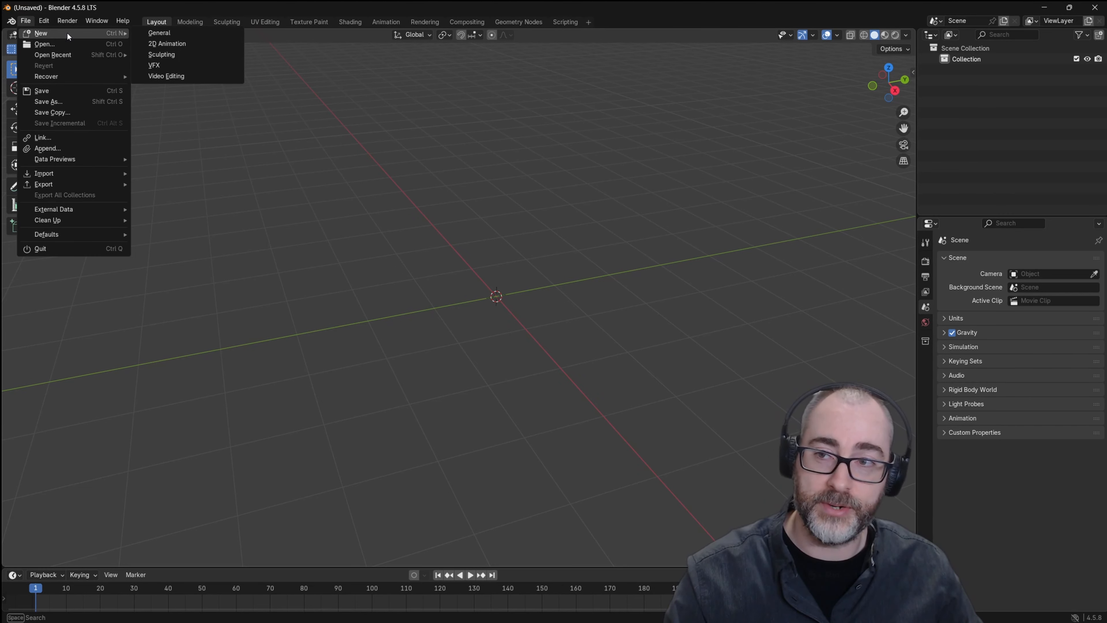
left_click(146, 35)
mouse_move(167, 46)
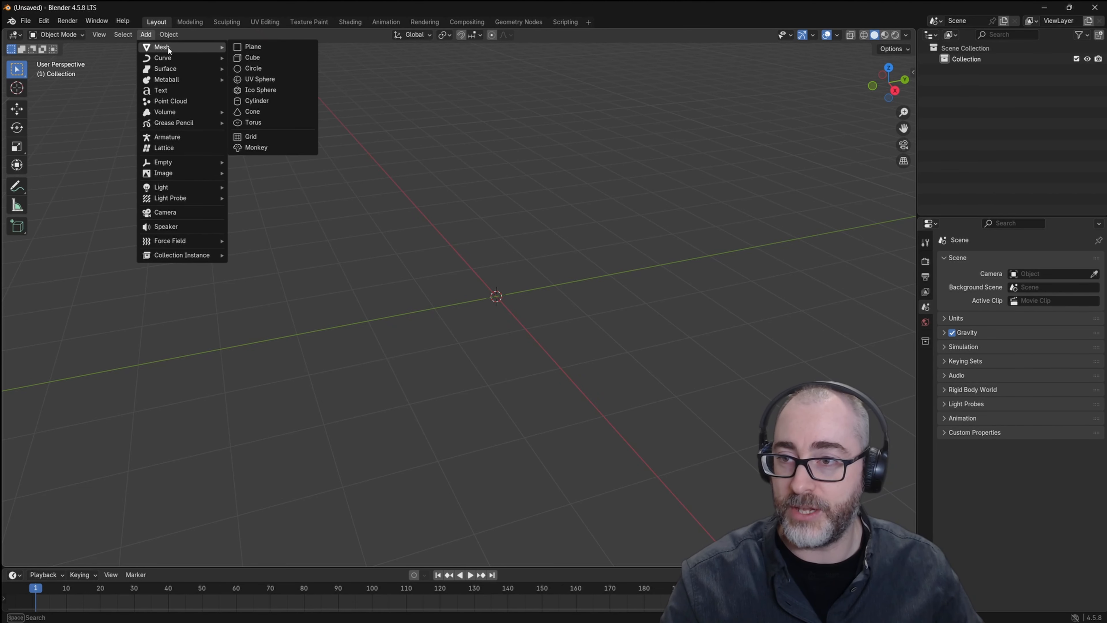
left_click(254, 58)
Step: Start a new General file without saving the current scene
left_click(28, 23)
mouse_move(30, 32)
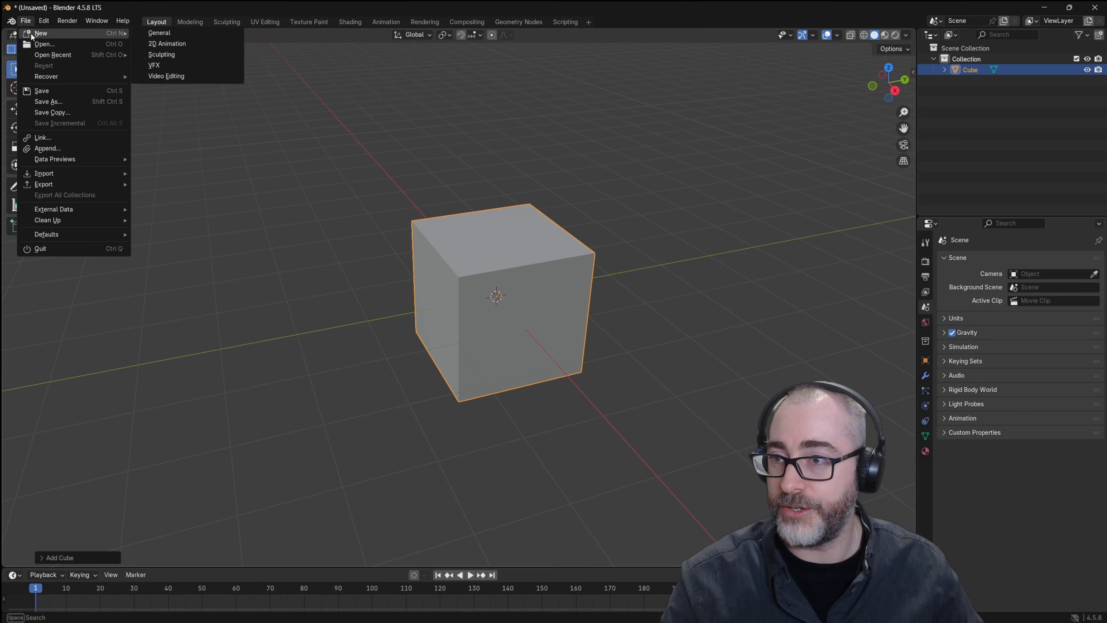
left_click(159, 35)
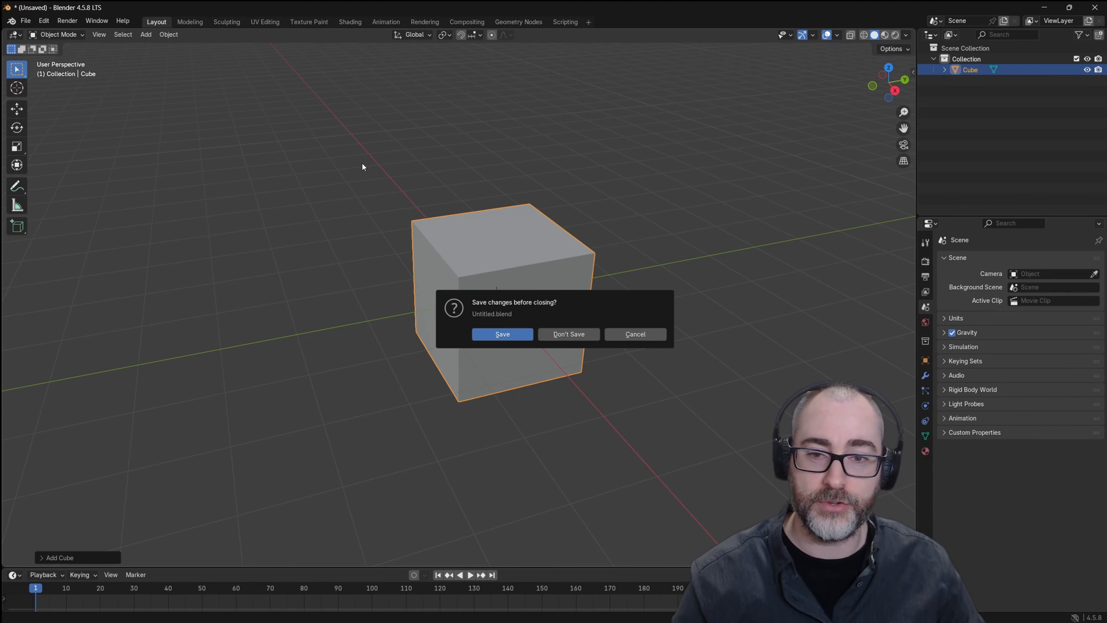
left_click(575, 334)
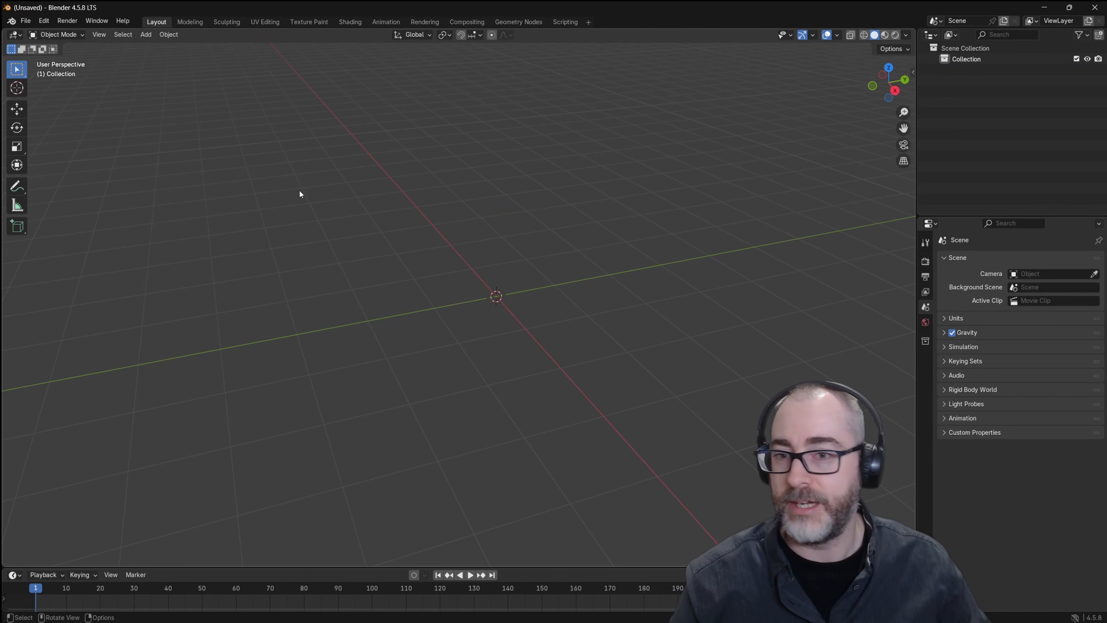
Step: Open ScifiPistol.blend from the BlenderProjects folder
mouse_move(663, 616)
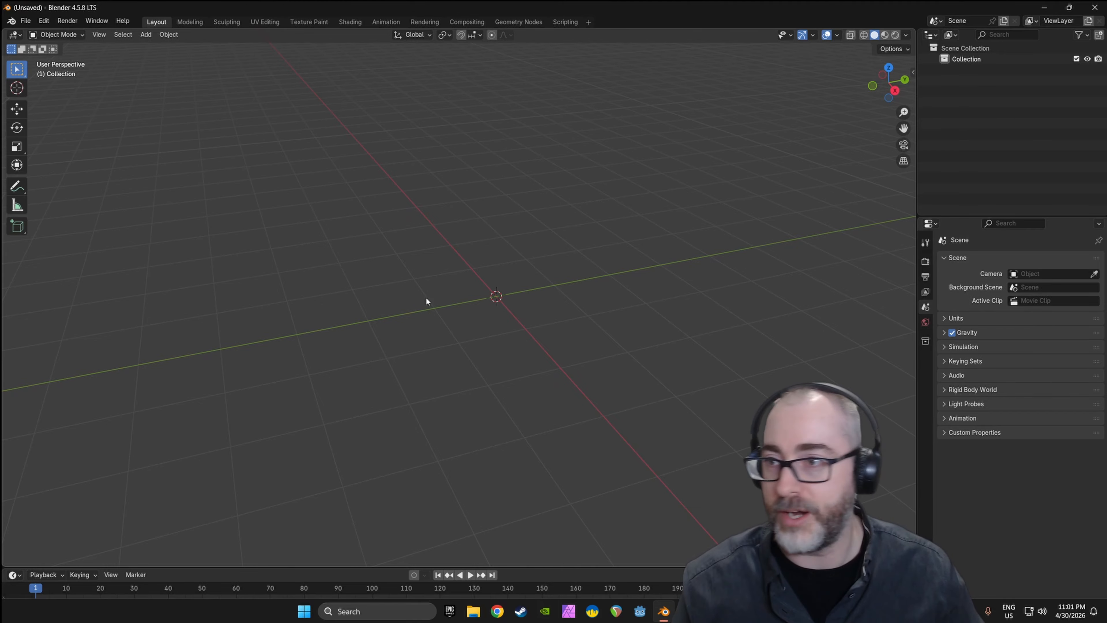
left_click(25, 21)
mouse_move(29, 33)
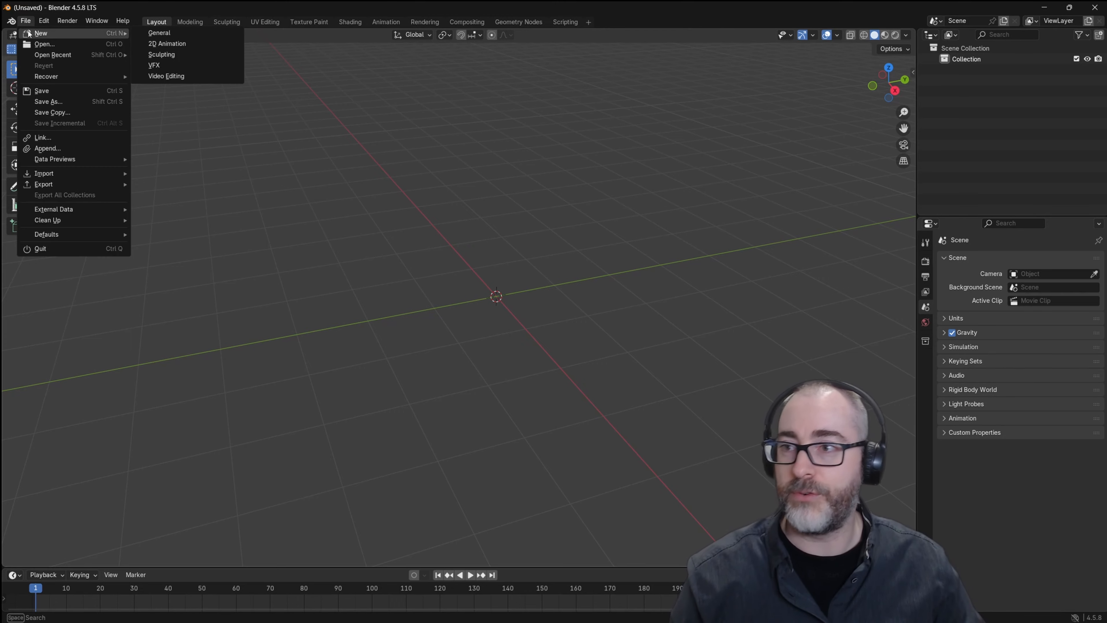
left_click(46, 44)
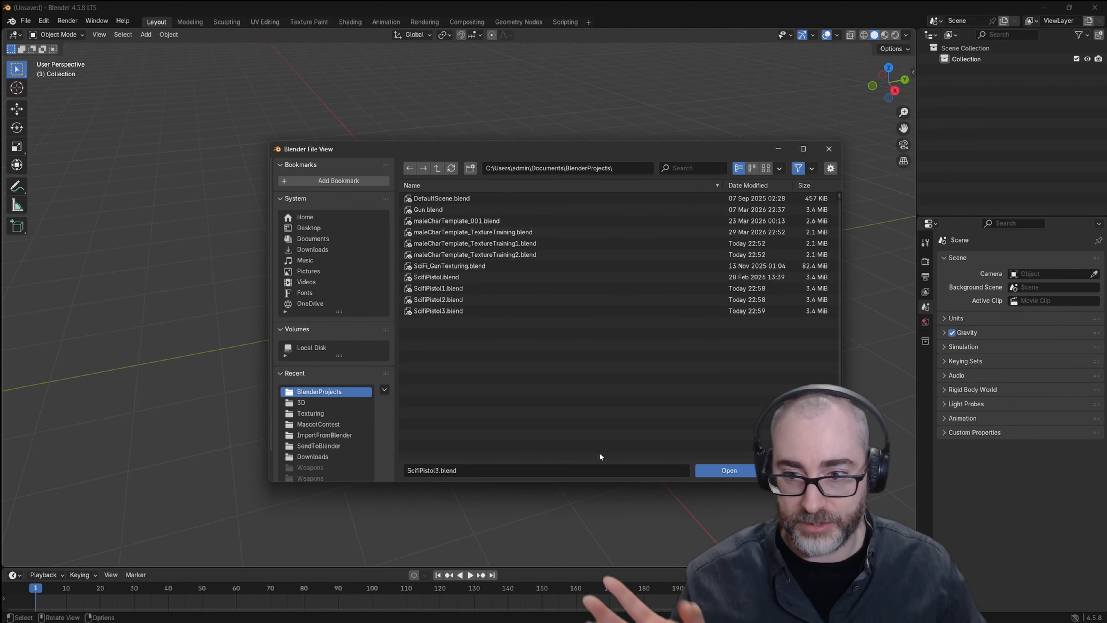
left_click(449, 311)
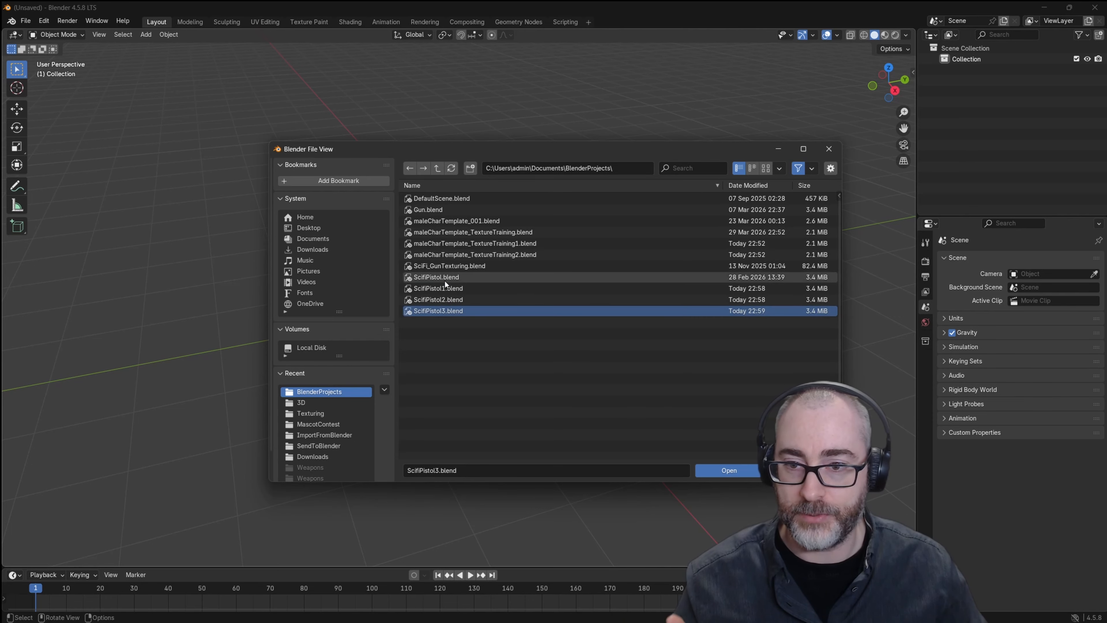
left_click(445, 278)
left_click(724, 470)
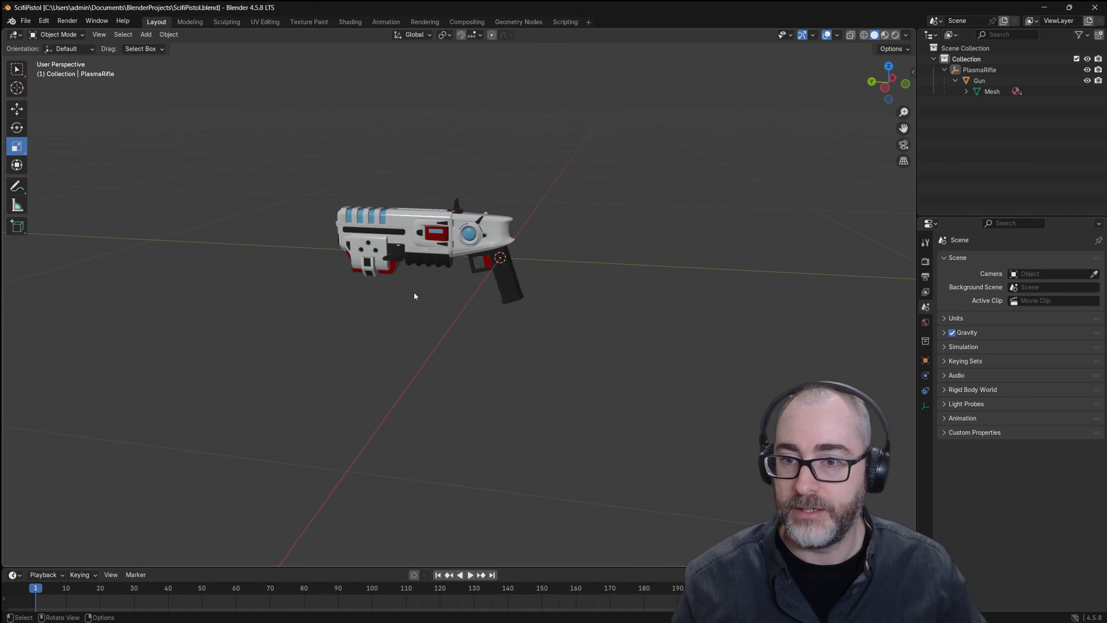
left_click(27, 21)
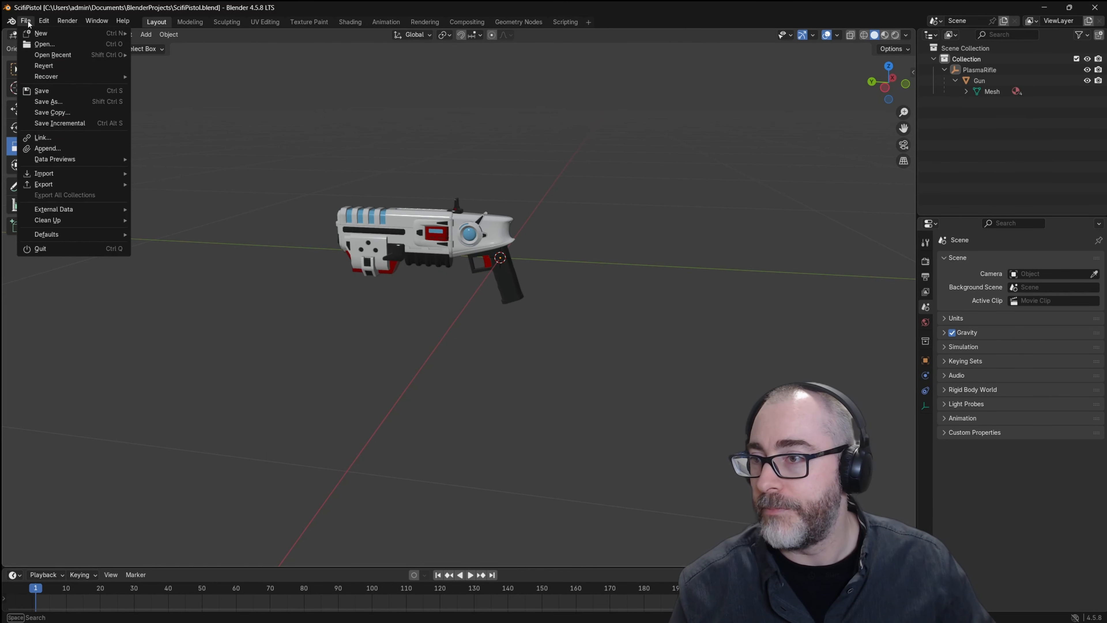
mouse_move(43, 55)
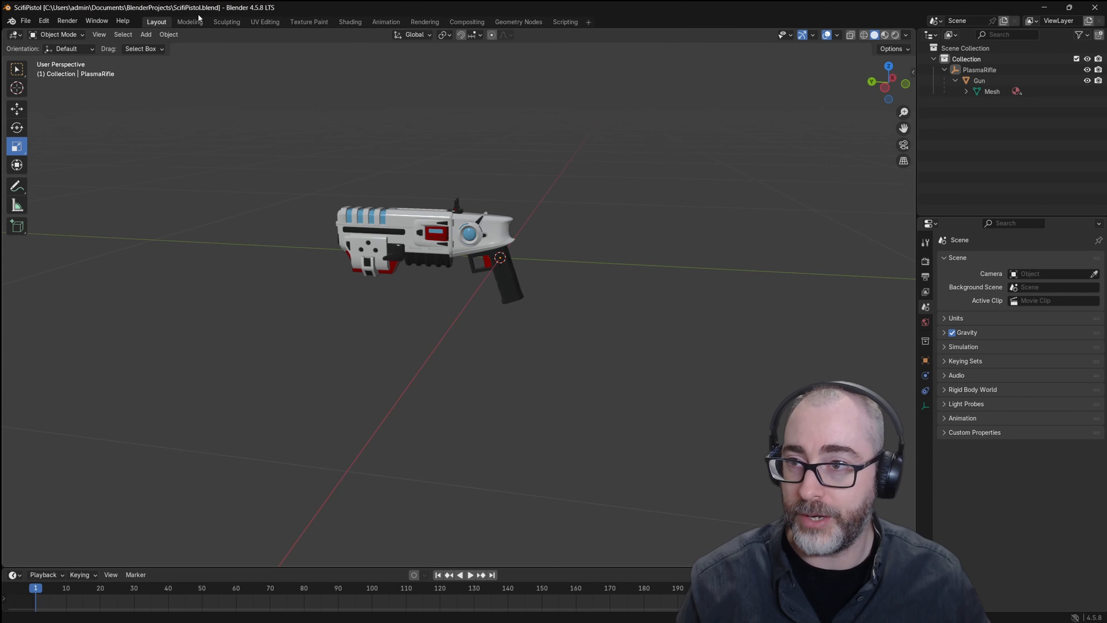
left_click(26, 20)
mouse_move(56, 174)
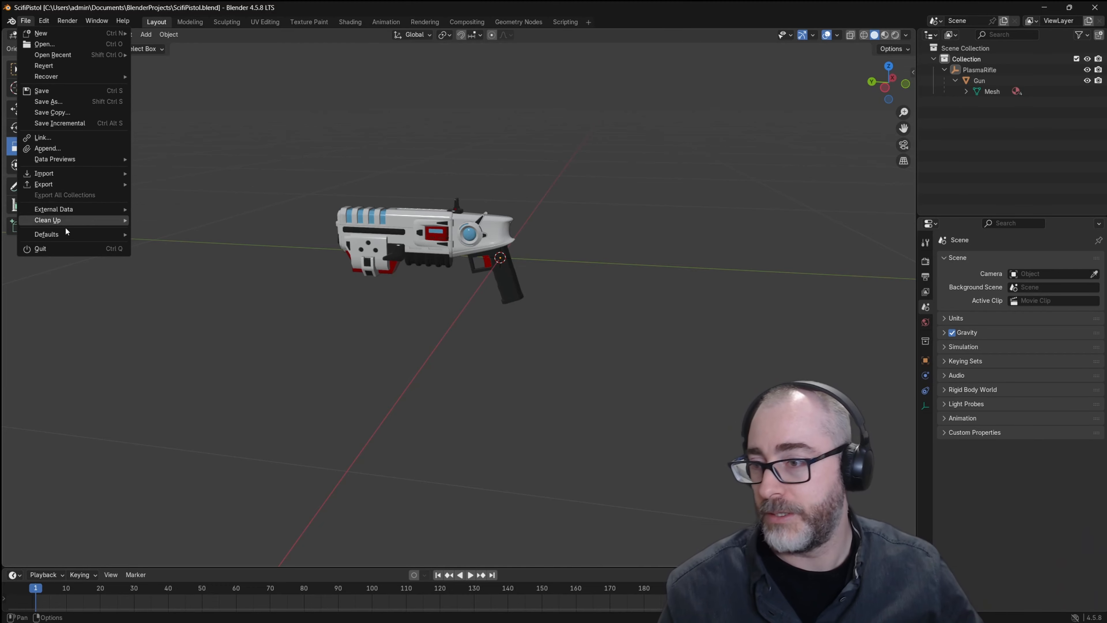
mouse_move(68, 235)
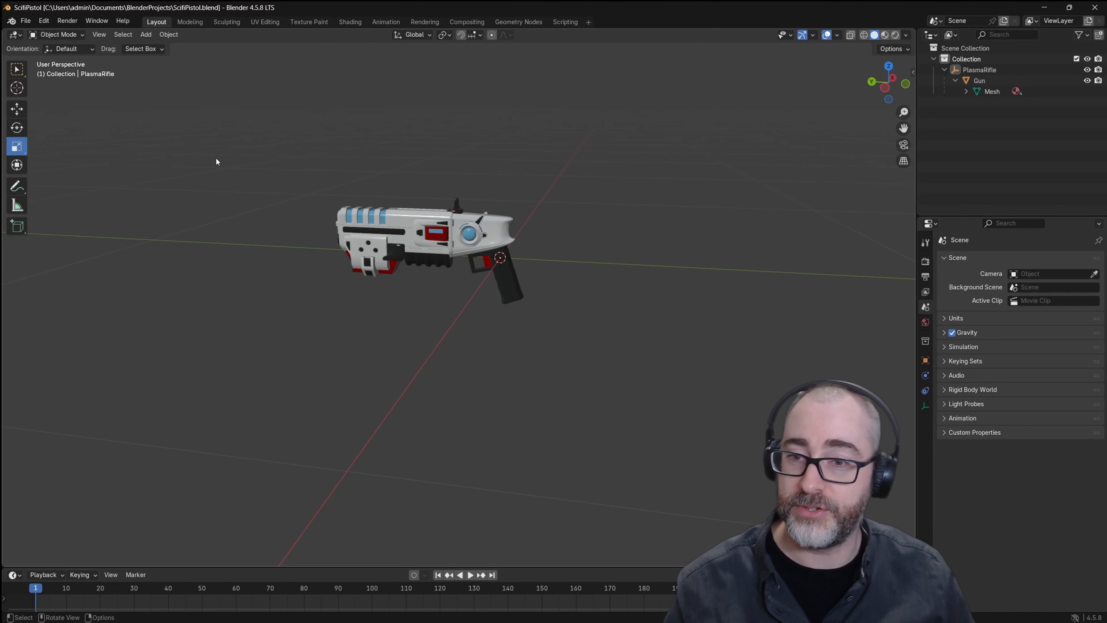
Step: Load the factory preferences, save them, and relaunch Blender
left_click(44, 21)
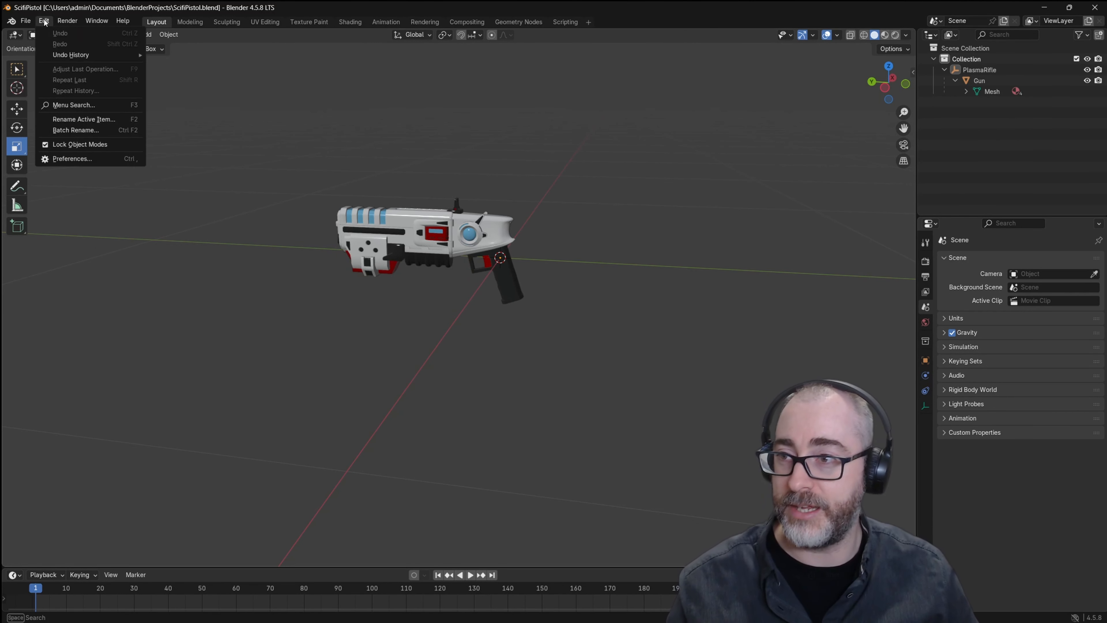
left_click(65, 162)
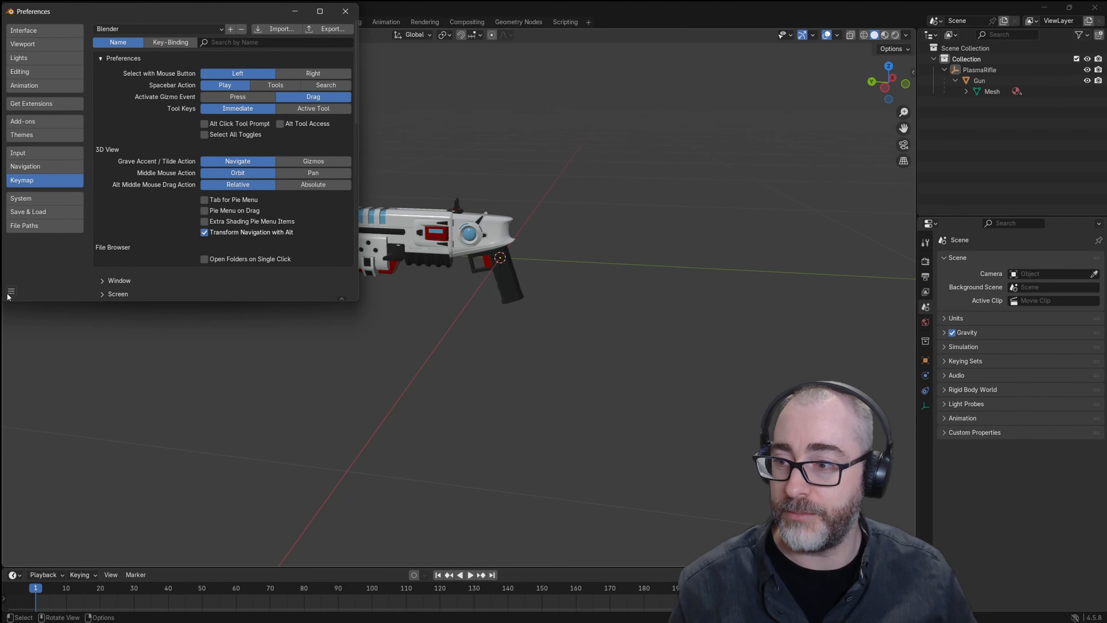
left_click(11, 292)
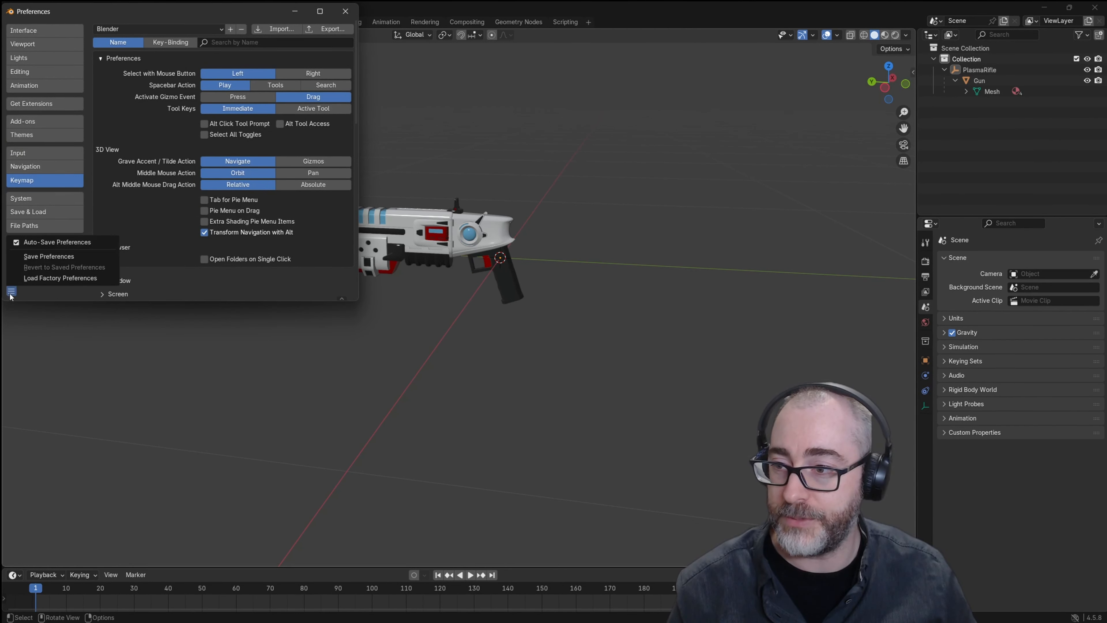
left_click(45, 278)
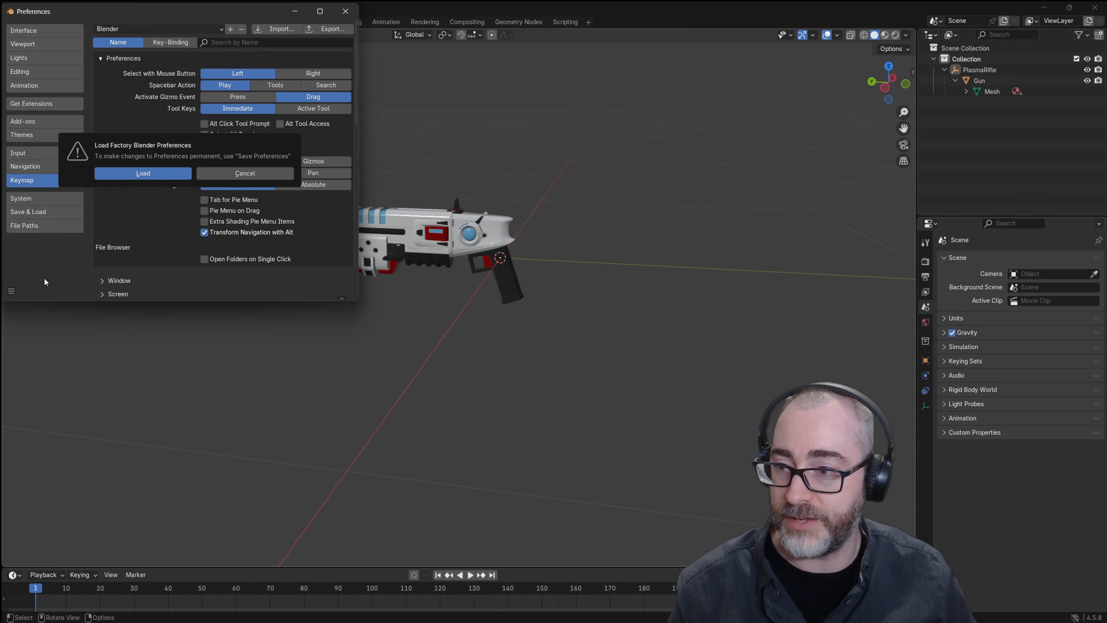
left_click(139, 173)
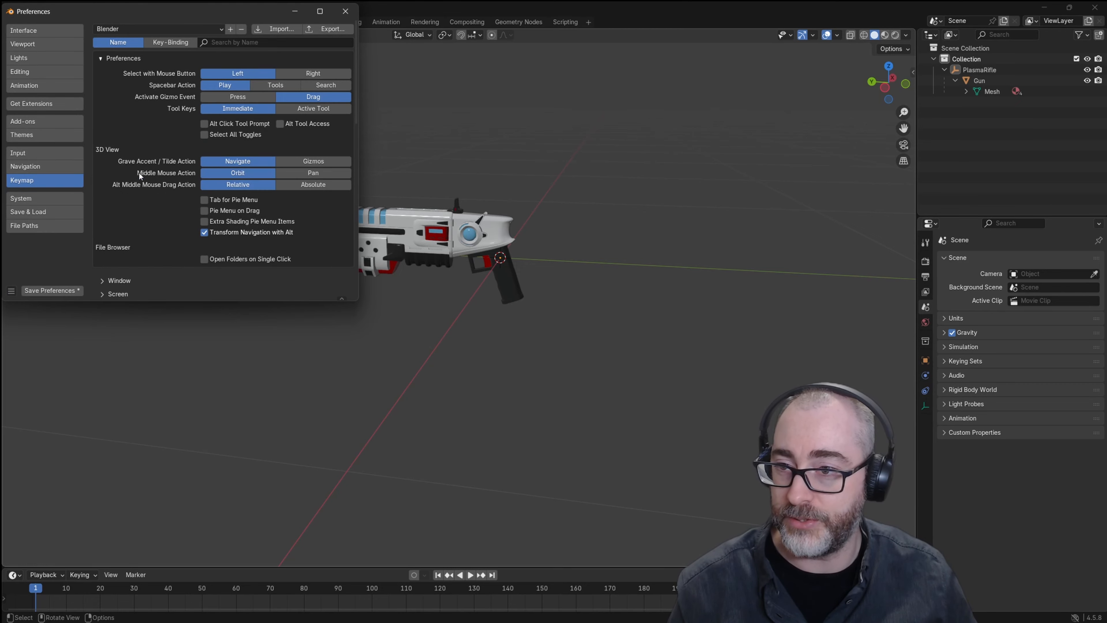
left_click(45, 291)
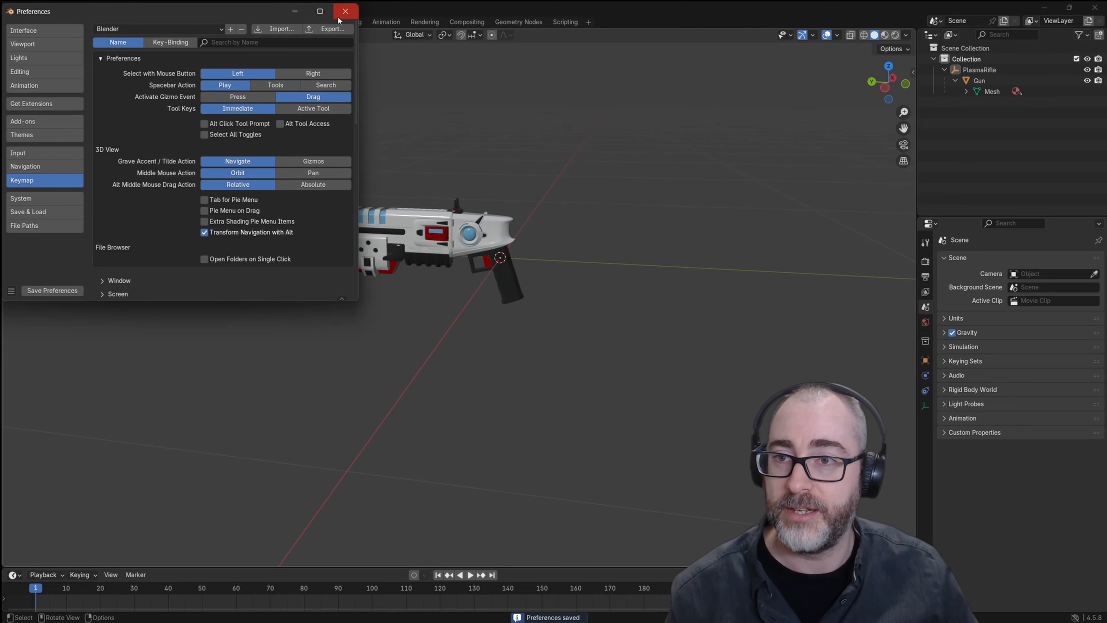
left_click(346, 11)
left_click(1095, 8)
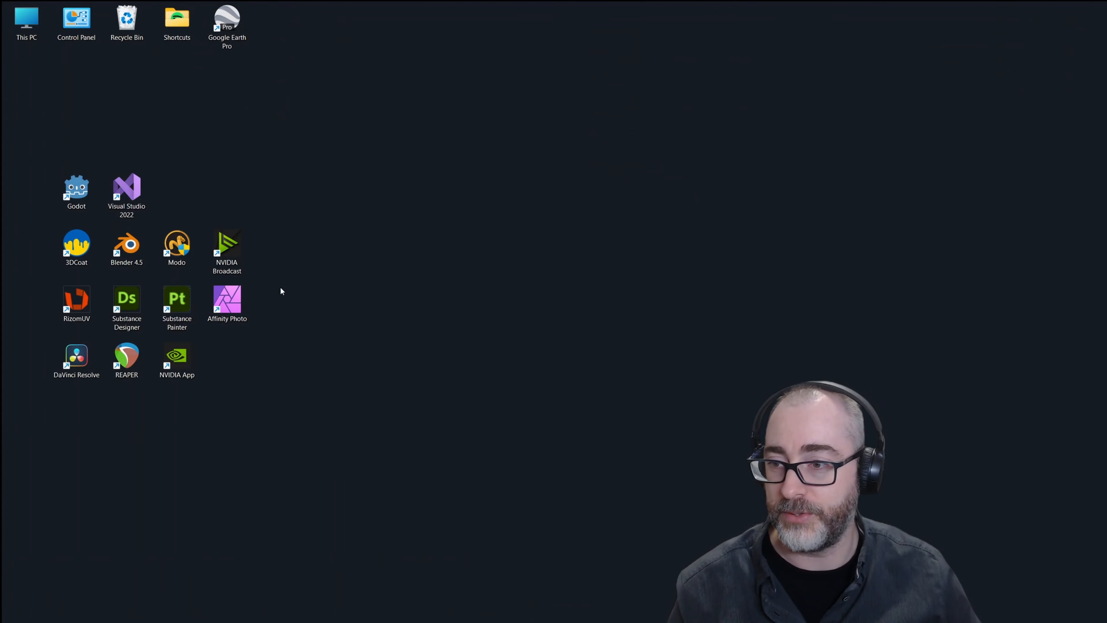
double_click(130, 246)
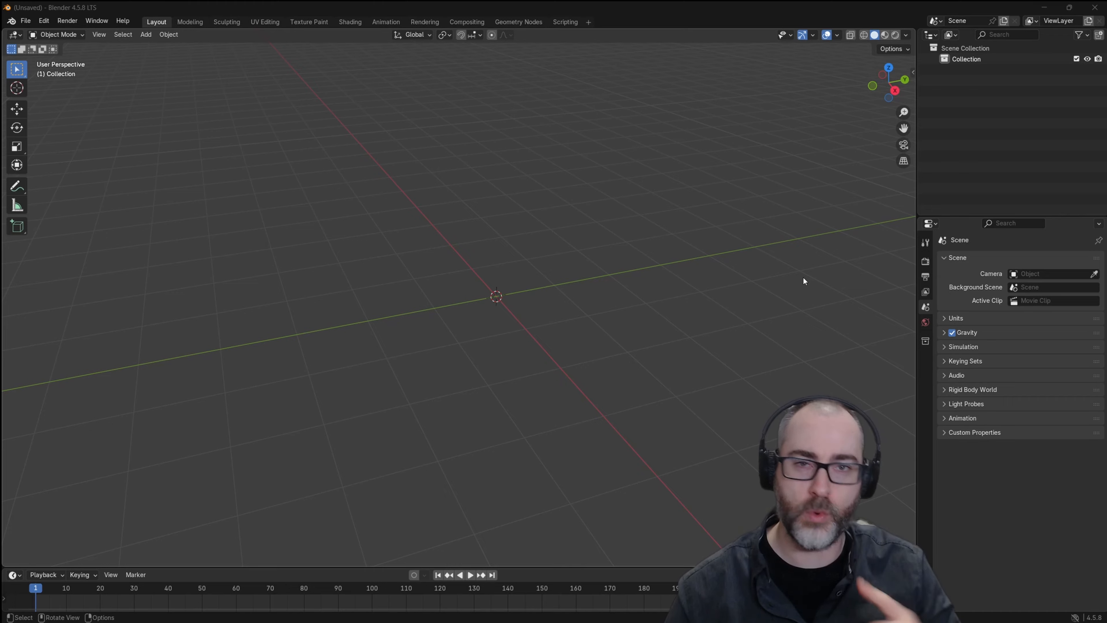
Step: Set the Spacebar Action in the keymap preferences to Tools and close the preferences
left_click(46, 23)
left_click(75, 159)
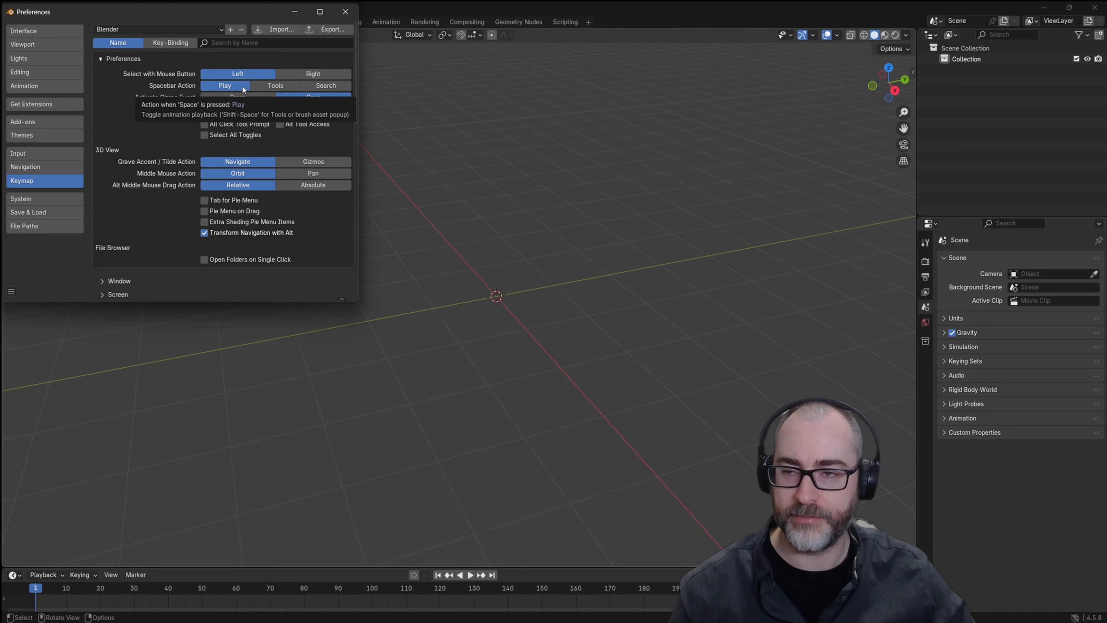
left_click(293, 86)
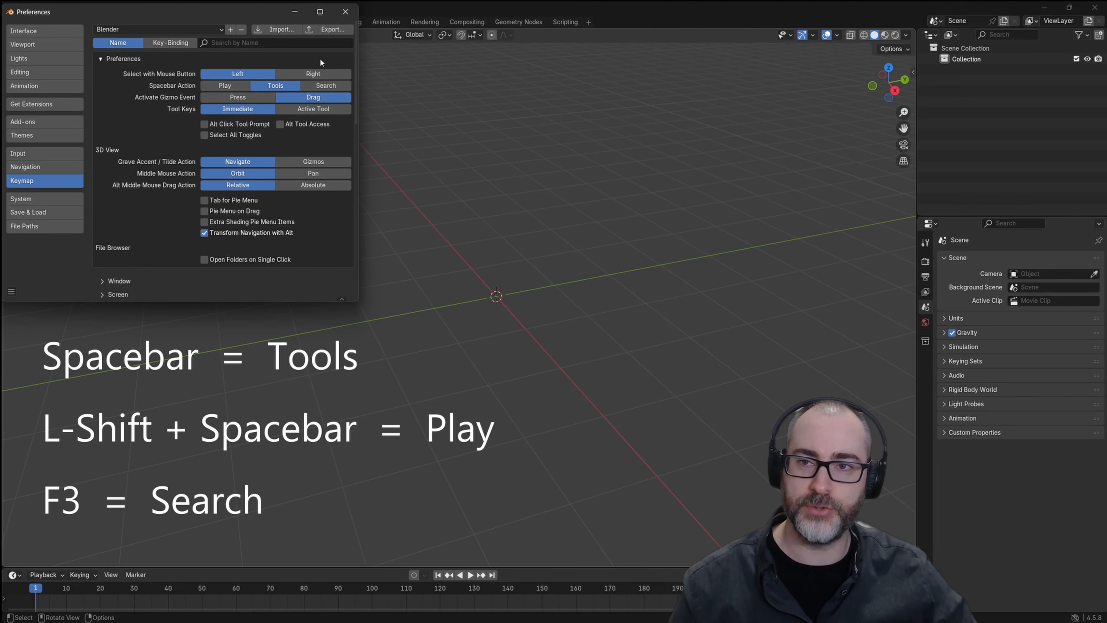
left_click(346, 12)
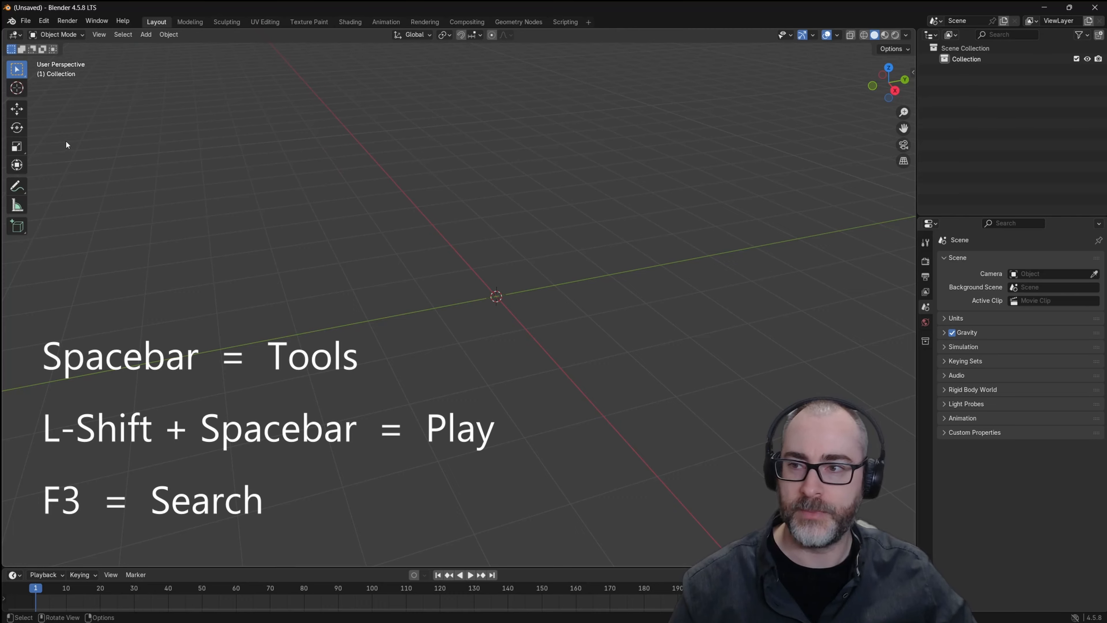
Step: Widen the viewport toolbar to show the tool names and bring up the tool shortcut list
left_click_drag(31, 140, 163, 140)
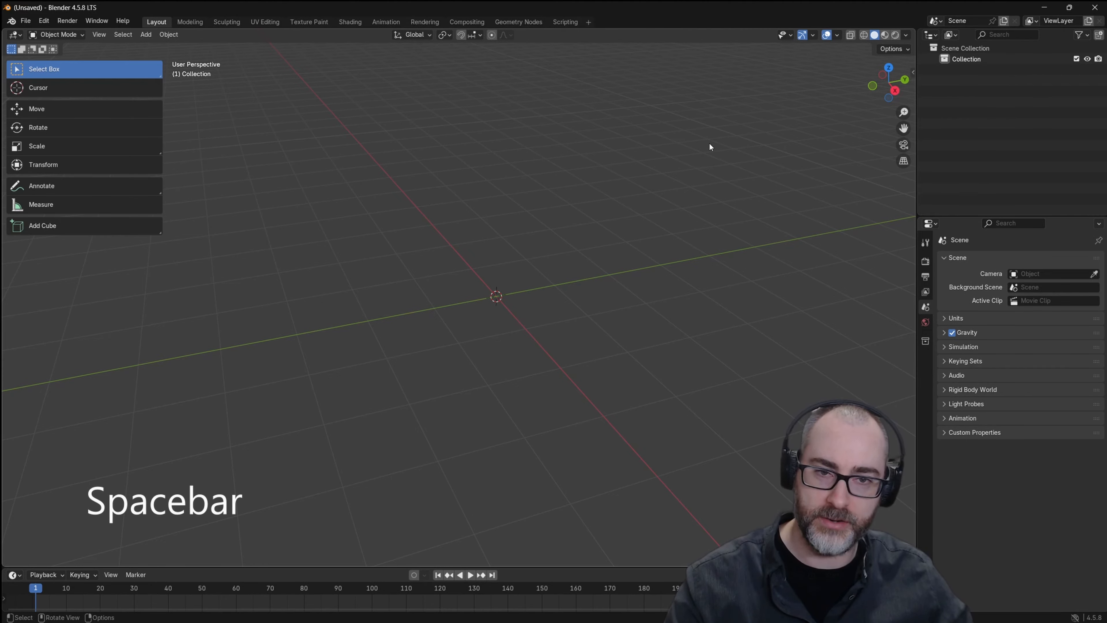
key("space")
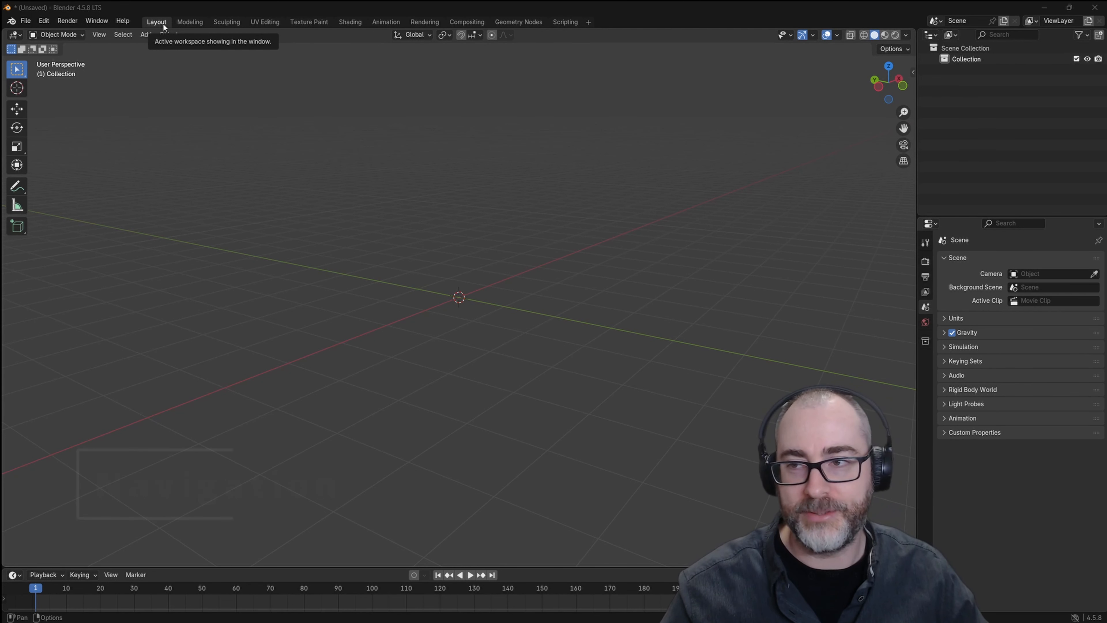
Step: Add a cube mesh at the scene origin and deselect it
left_click(147, 34)
mouse_move(205, 47)
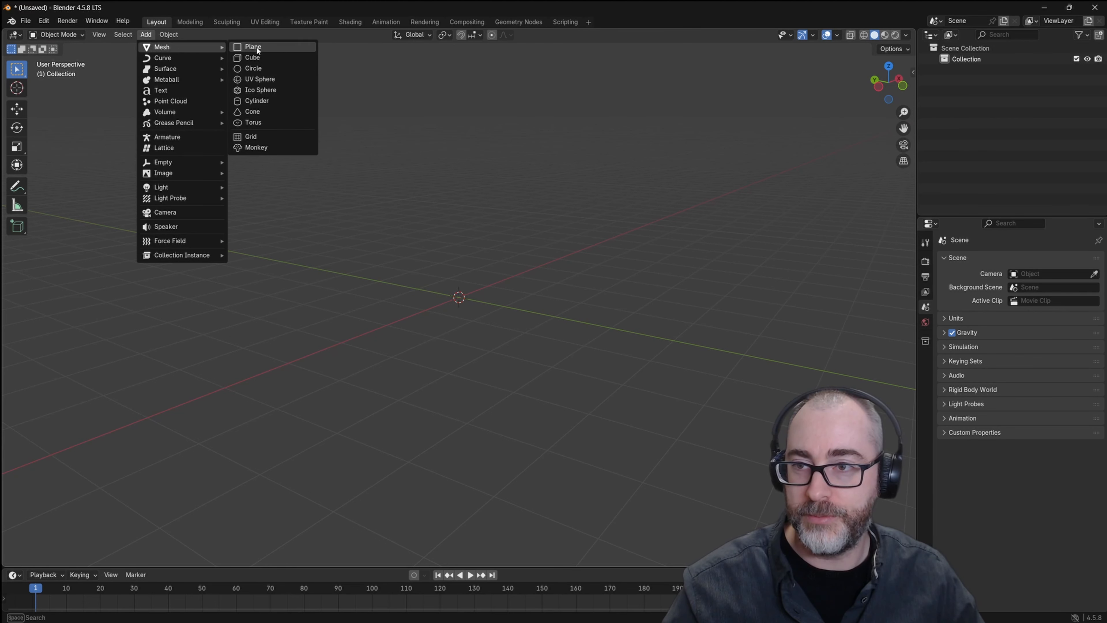
left_click(256, 58)
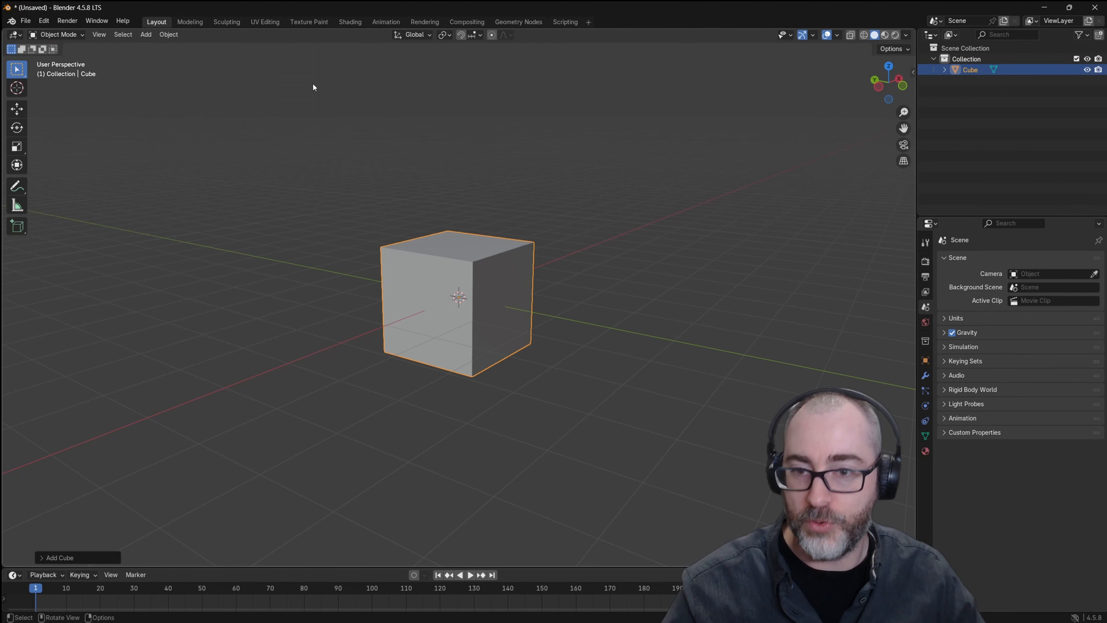
left_click(527, 193)
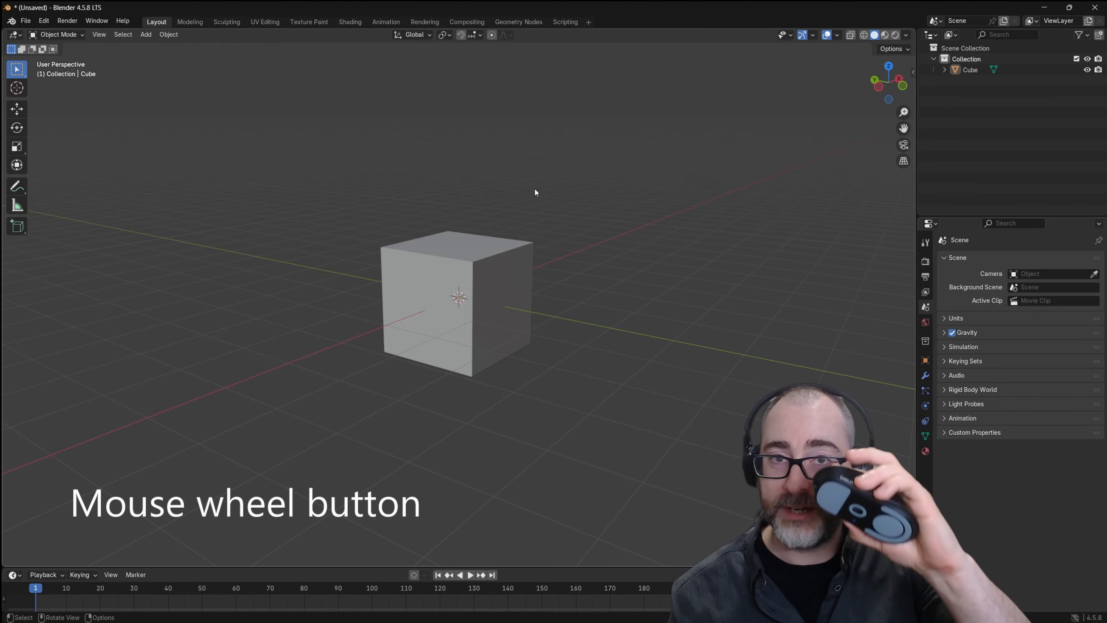
Step: Orbit around the cube and switch the viewport to orthographic projection and back to perspective
middle_click_drag(572, 204, 728, 235)
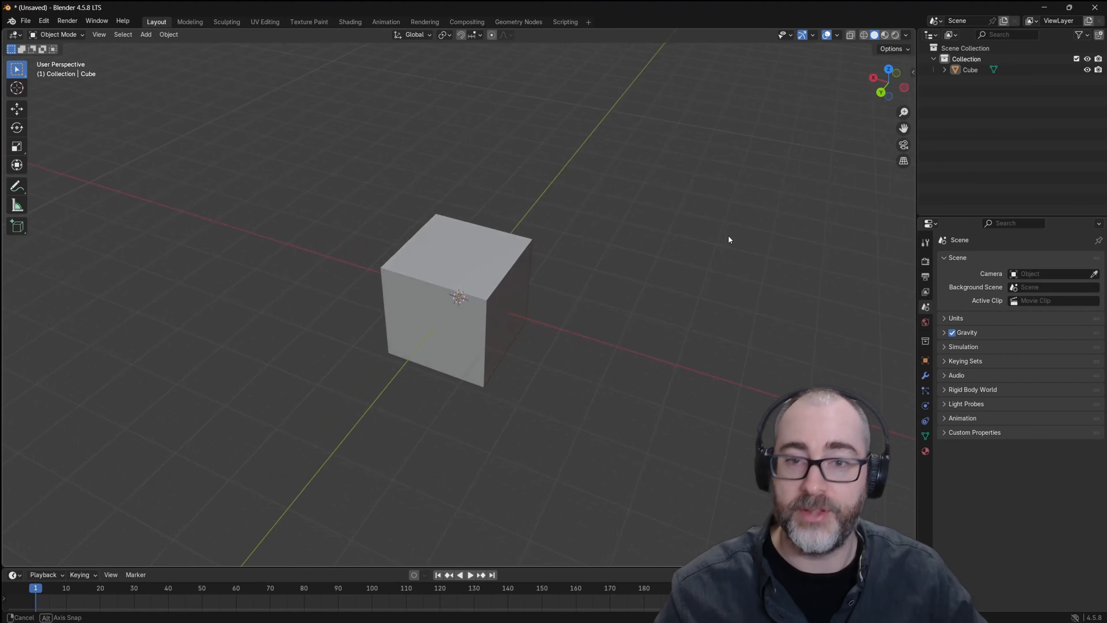
left_click(904, 162)
left_click(903, 161)
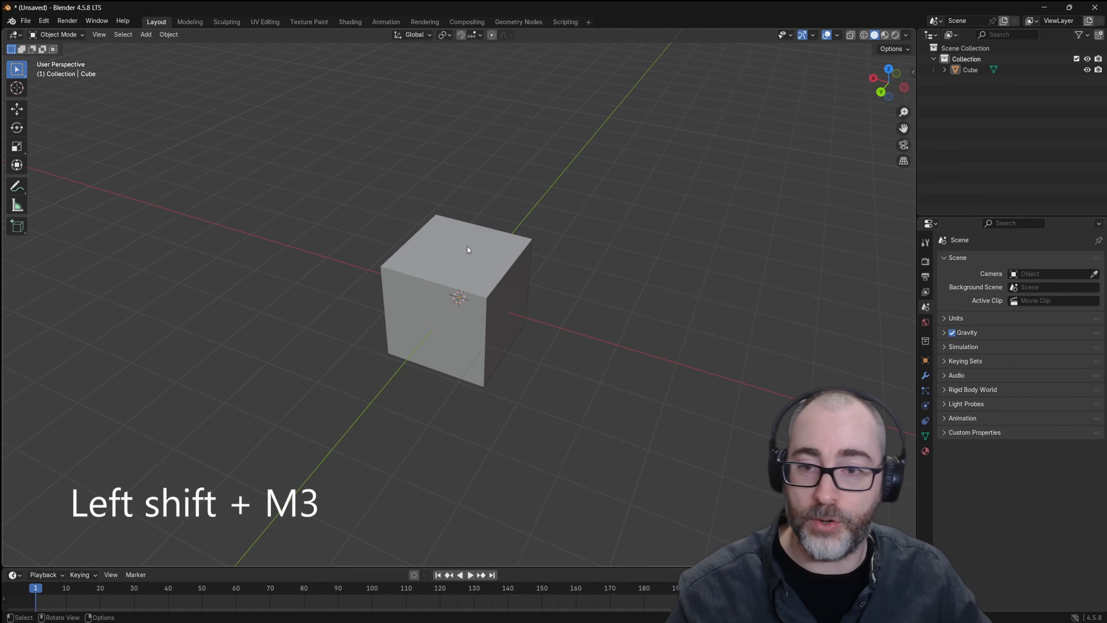
Step: Practise panning the viewport and zooming in and out on the cube, both in increments and continuously
middle_click_drag(496, 250, 570, 219, "shift")
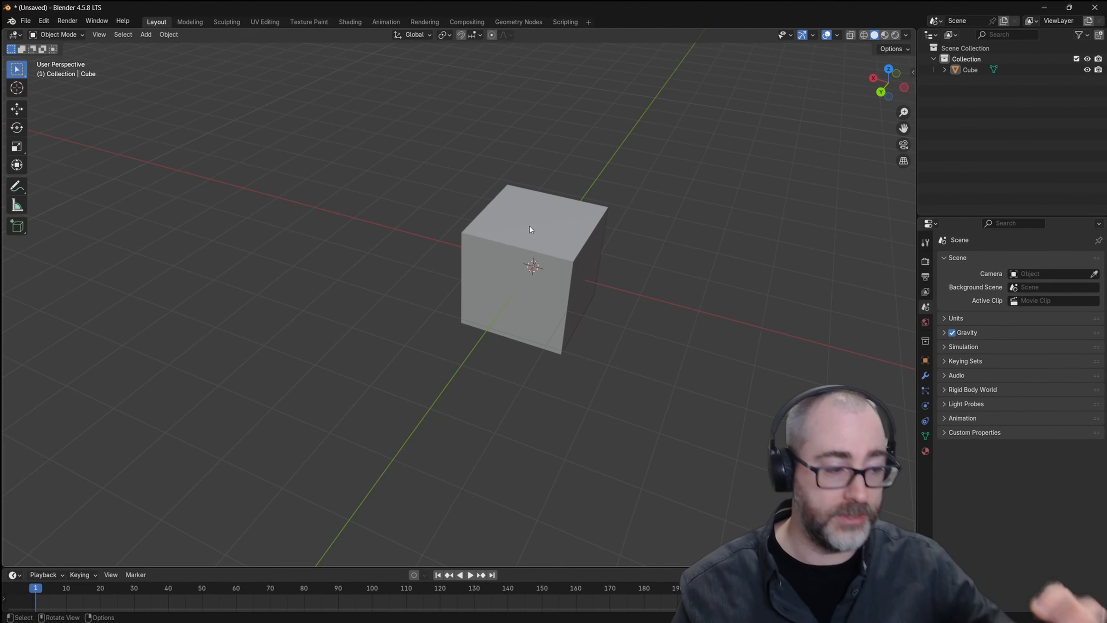
scroll(530, 229, "up", 6)
scroll(529, 227, "up", 2)
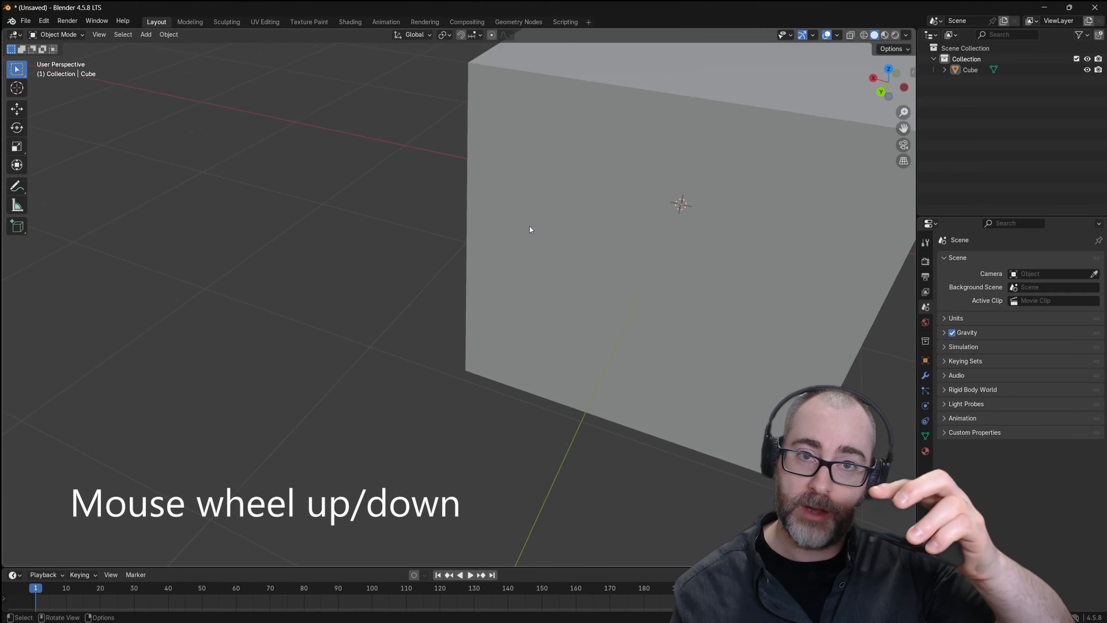
scroll(529, 226, "down", 8)
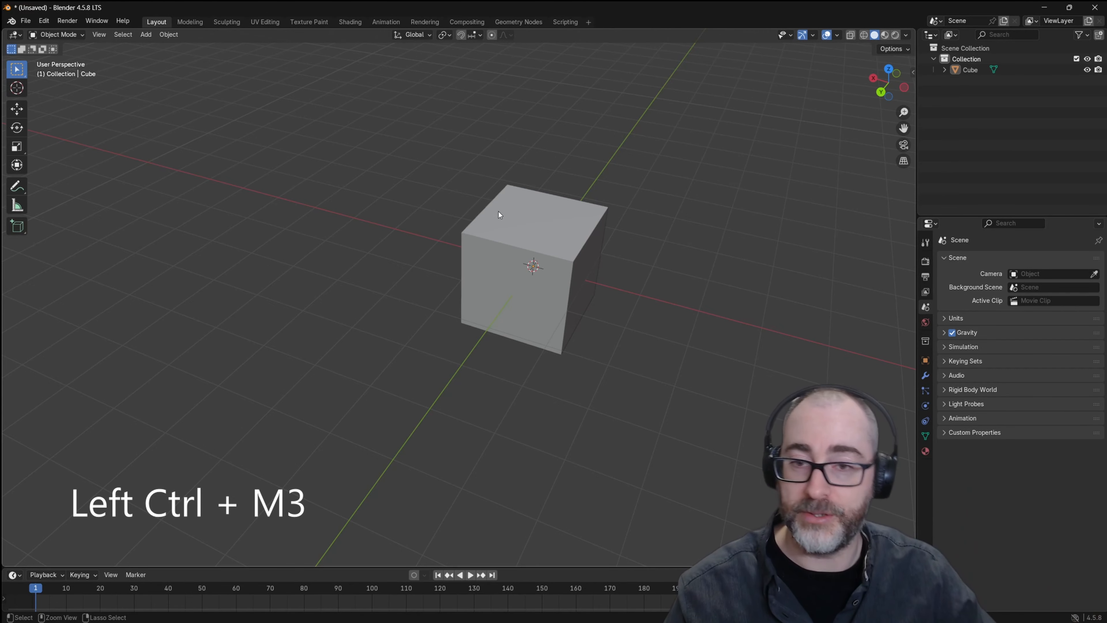
middle_click_drag(498, 211, 608, 228, "ctrl")
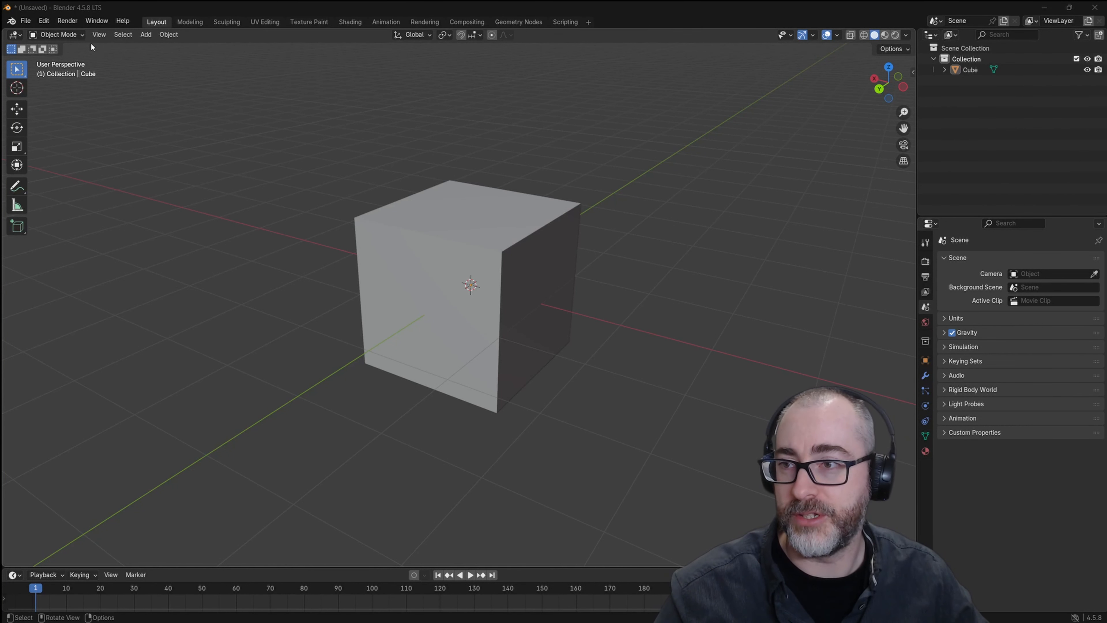
Step: Zoom far out, select the cube, and practise framing all objects and framing the selected cube in the viewport
left_click(97, 36)
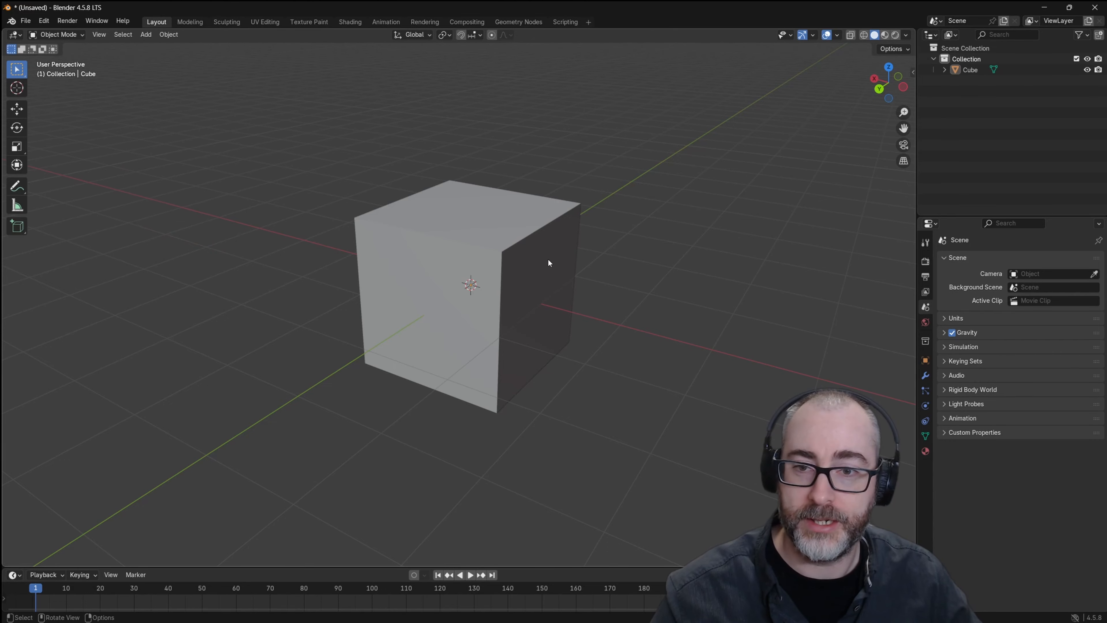
middle_click_drag(548, 258, 573, 209)
scroll(523, 250, "down", 8)
left_click(407, 260)
key("Home")
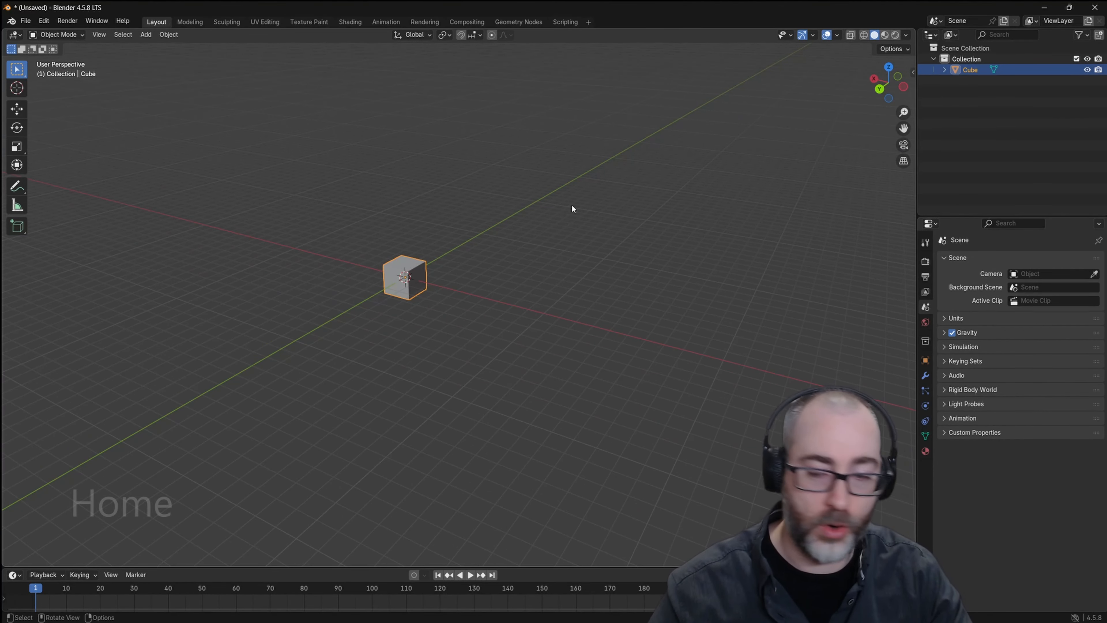
scroll(572, 284, "down", 7)
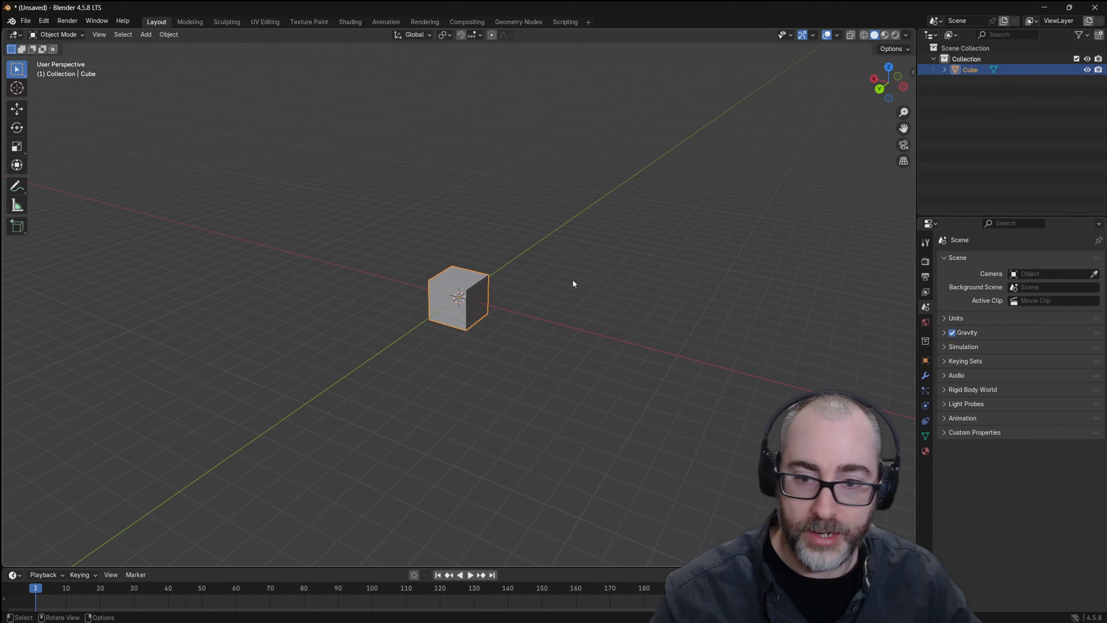
key("KP_Decimal")
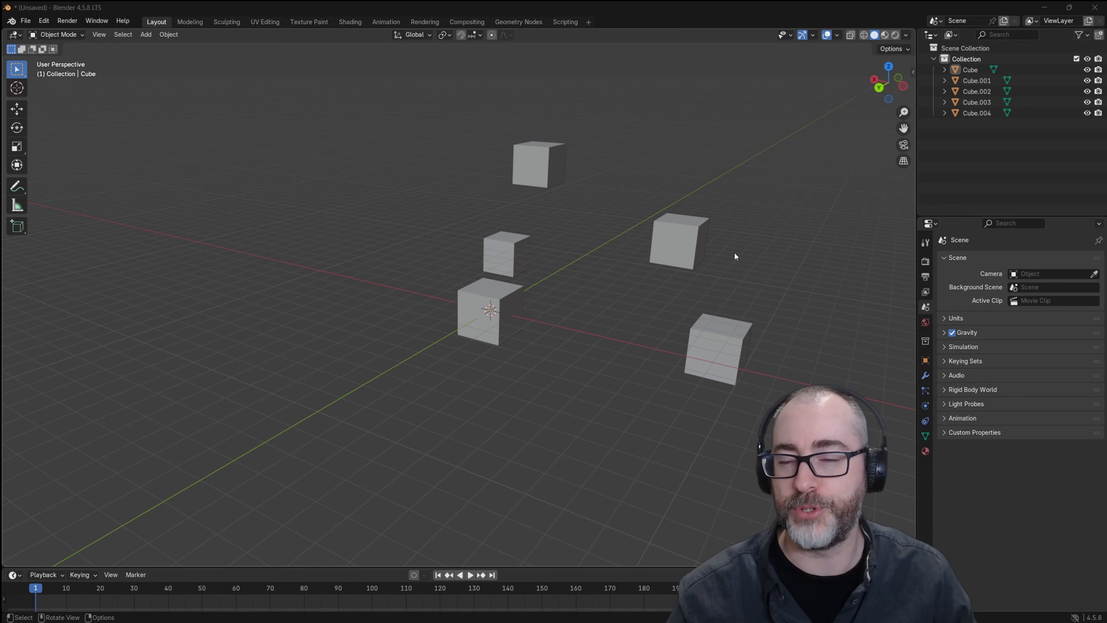
Step: Open the Navigation preferences, select Cube.002, and orbit the view with the default orbit settings
left_click(44, 21)
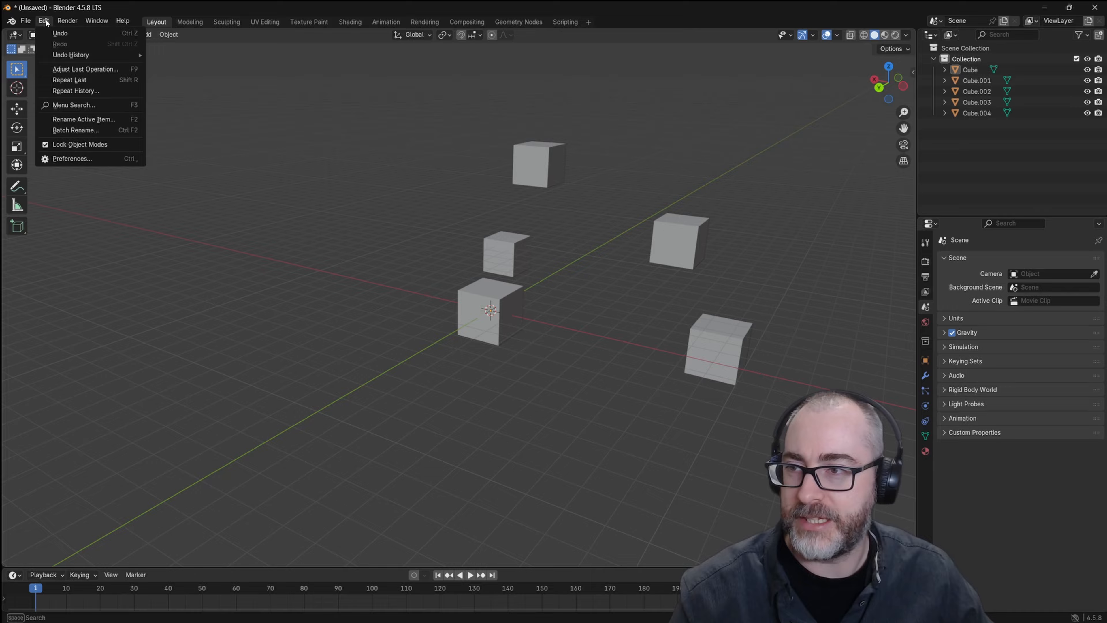
left_click(72, 162)
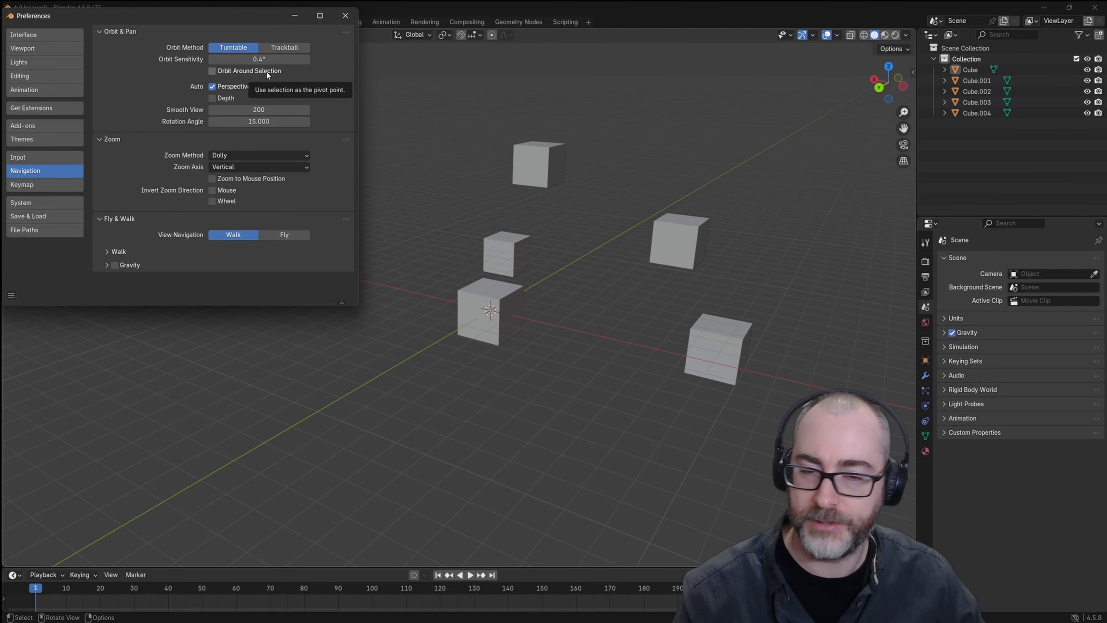
left_click(682, 255)
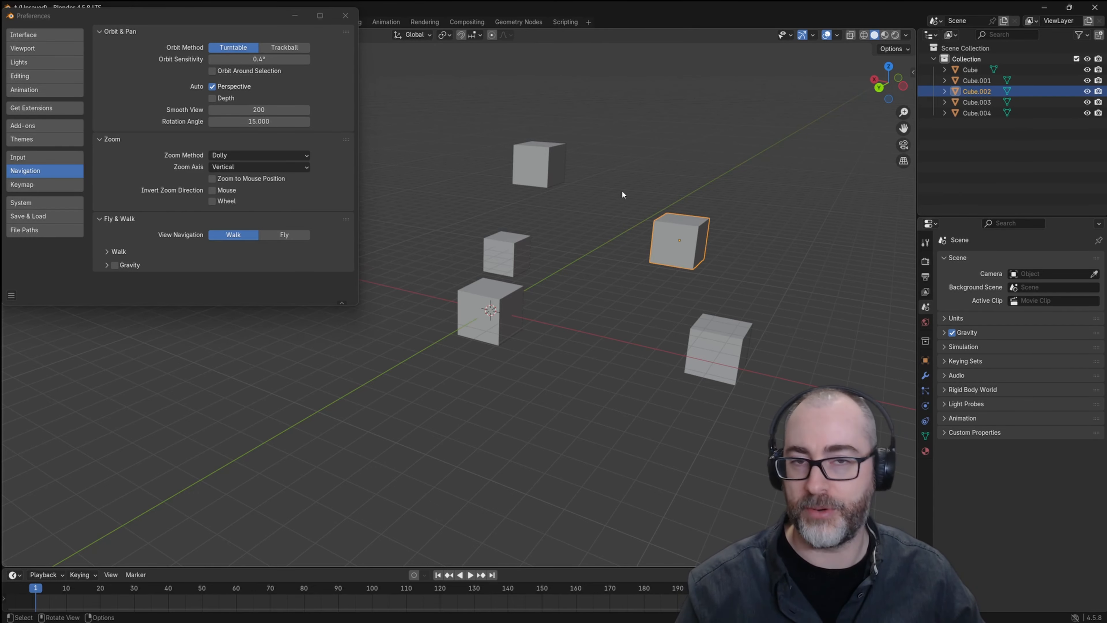
middle_click_drag(621, 225, 655, 229)
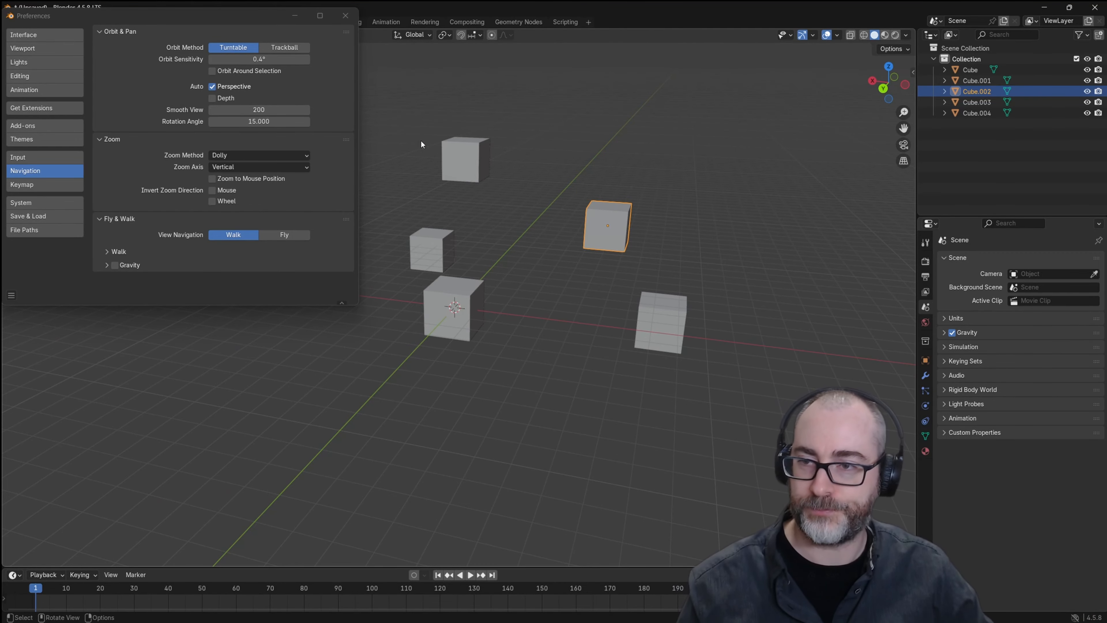
Step: Enable Orbit Around Selection in the preferences and test orbiting around Cube.002 and Cube.004
left_click(235, 79)
left_click(211, 70)
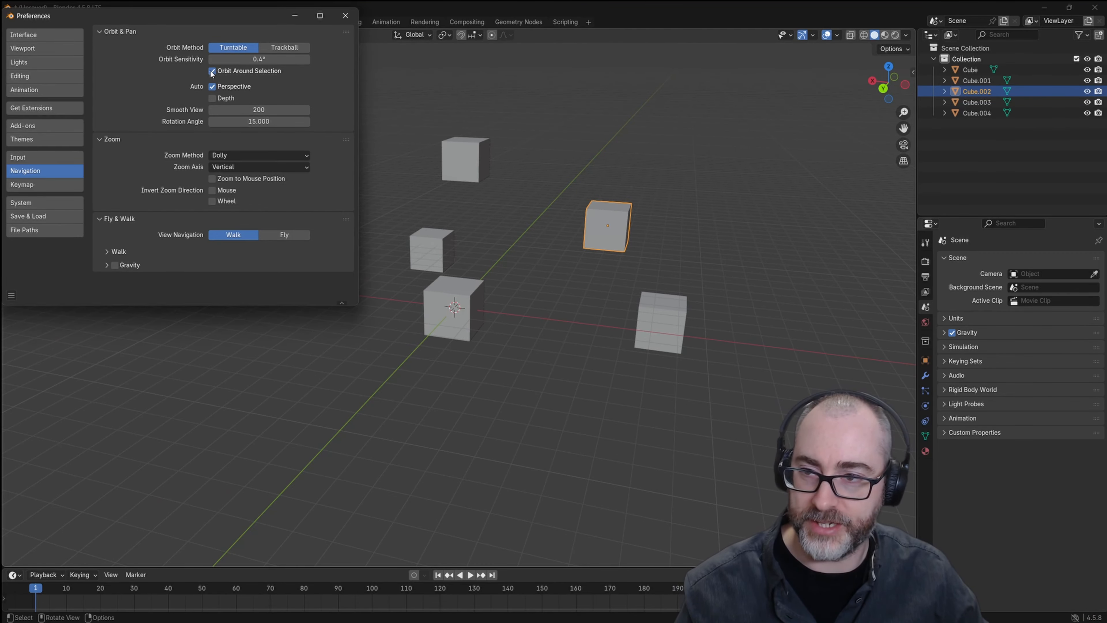
middle_click_drag(679, 210, 650, 217)
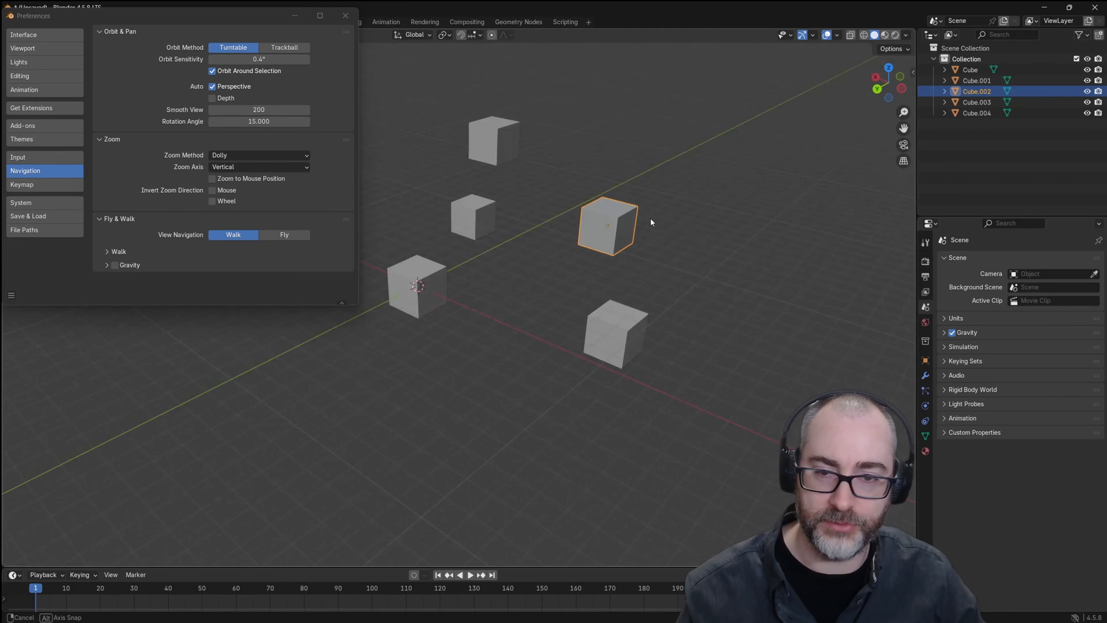
left_click(502, 134)
middle_click_drag(501, 134, 481, 153)
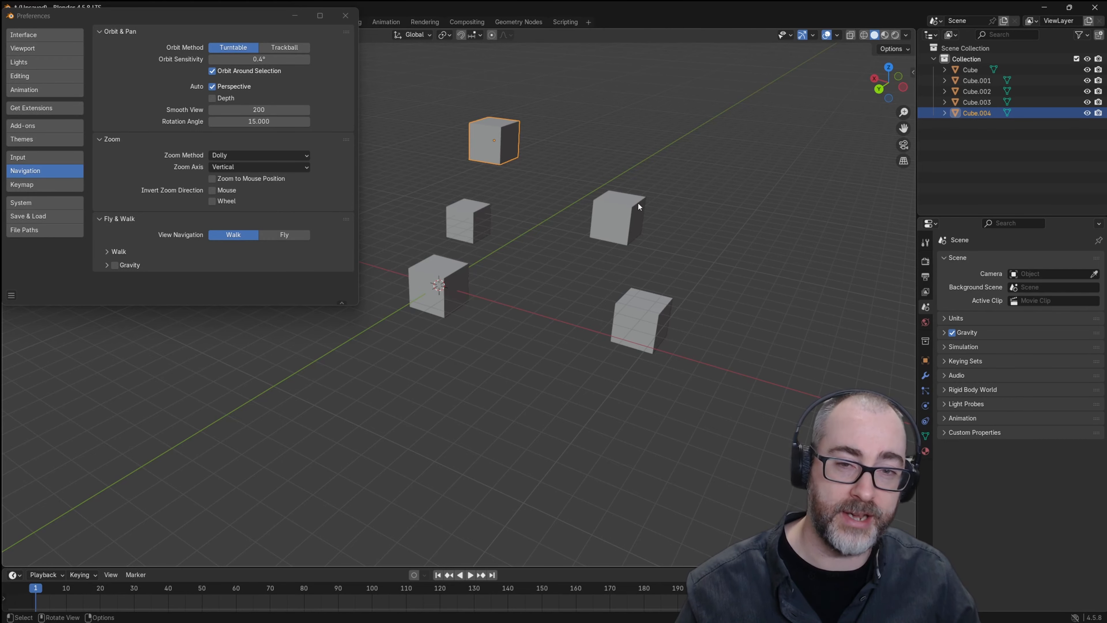
Step: Enable Zoom to Mouse Position in the preferences, comparing how the view zooms on the cubes before and after
middle_click_drag(638, 207, 733, 305, "ctrl")
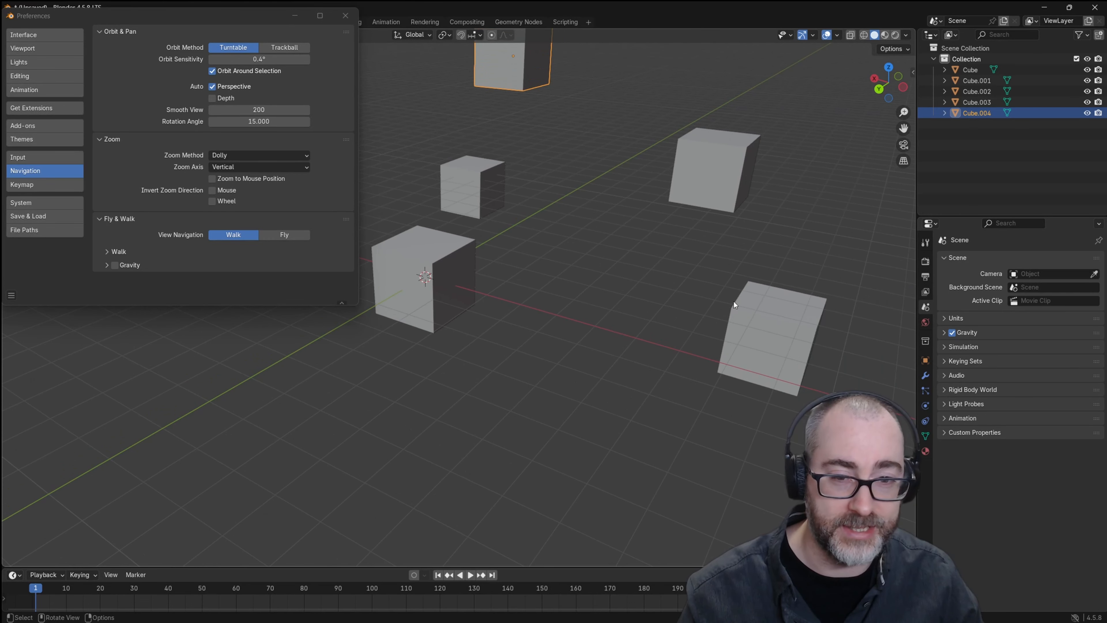
scroll(791, 328, "up", 3)
scroll(793, 329, "down", 4)
scroll(427, 288, "up", 3)
scroll(427, 287, "down", 6)
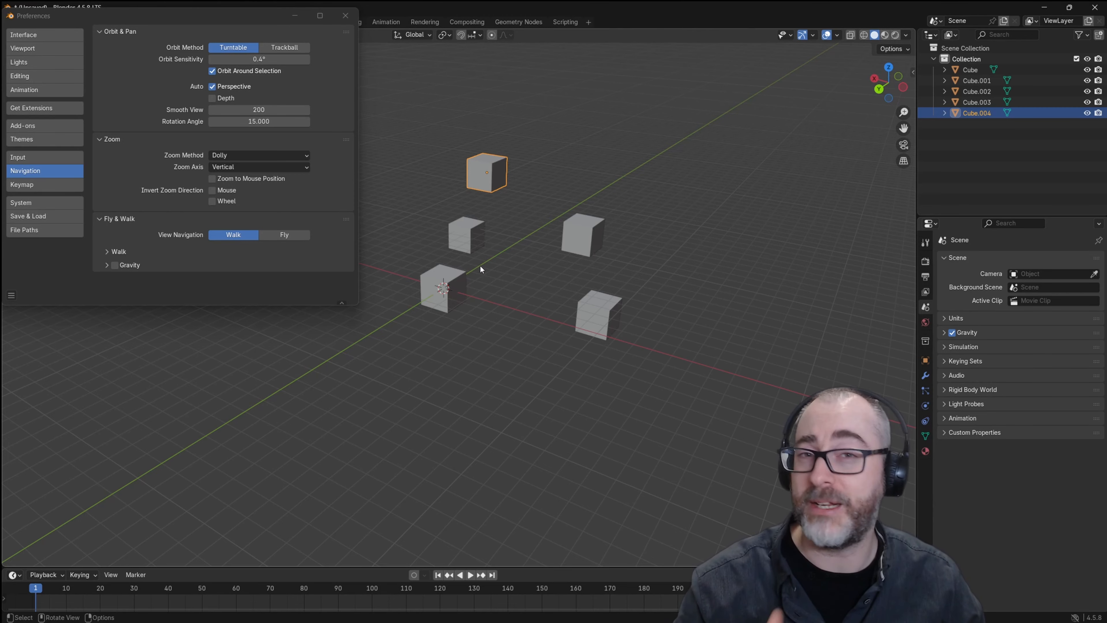
left_click(211, 178)
scroll(596, 229, "up", 2)
scroll(595, 225, "down", 3)
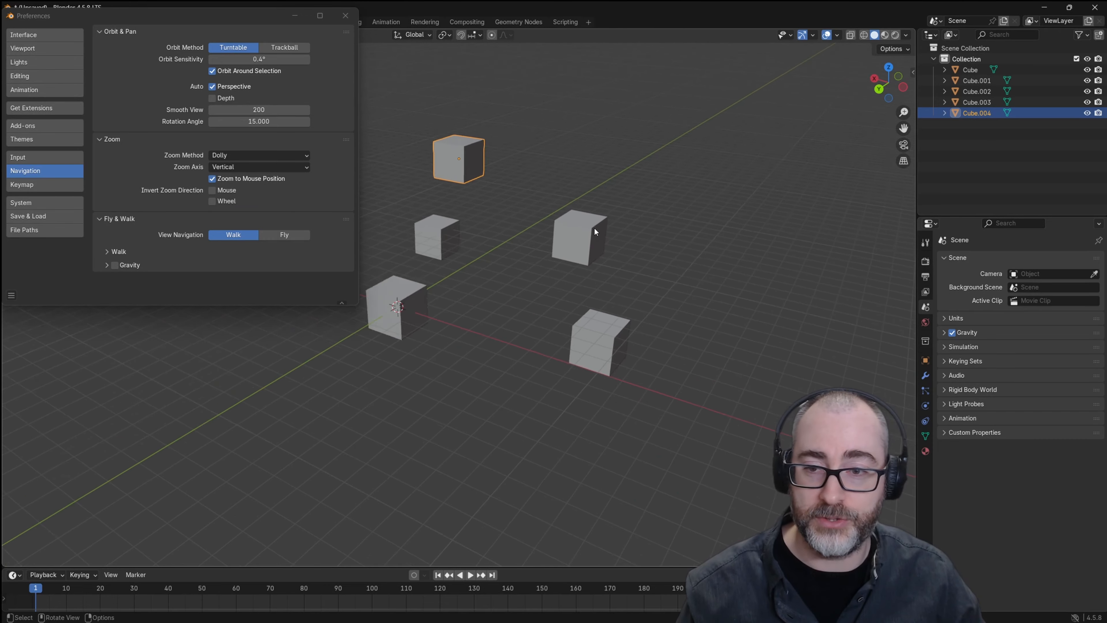
scroll(408, 300, "up", 3)
scroll(575, 327, "down", 3)
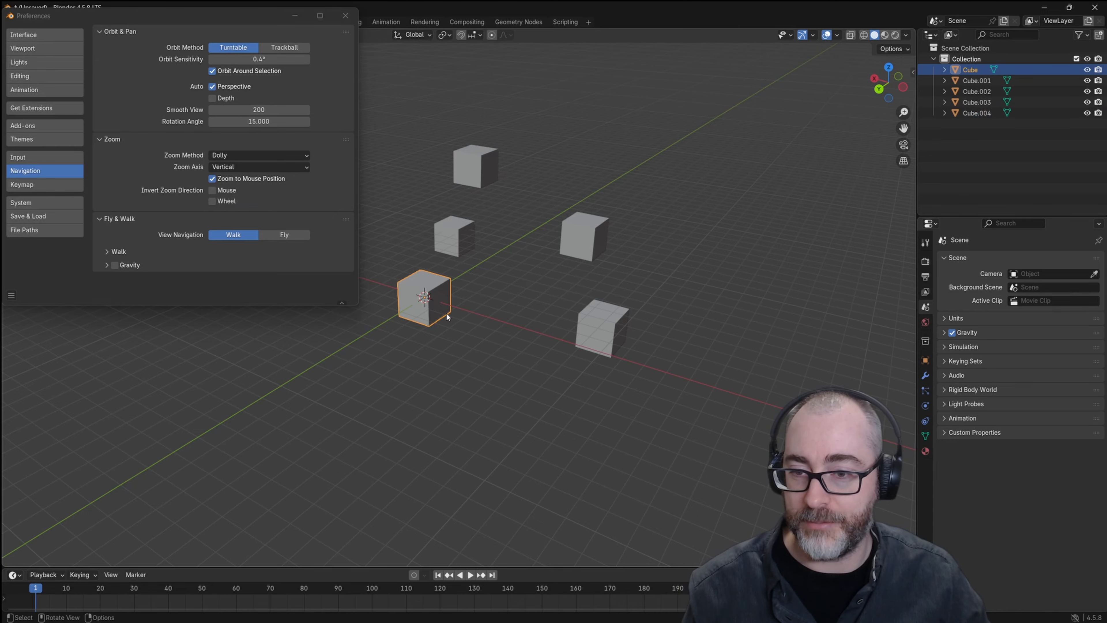
Step: Enable the Auto Depth option in the preferences and test zooming in close on the cube at the origin
scroll(419, 297, "up", 6)
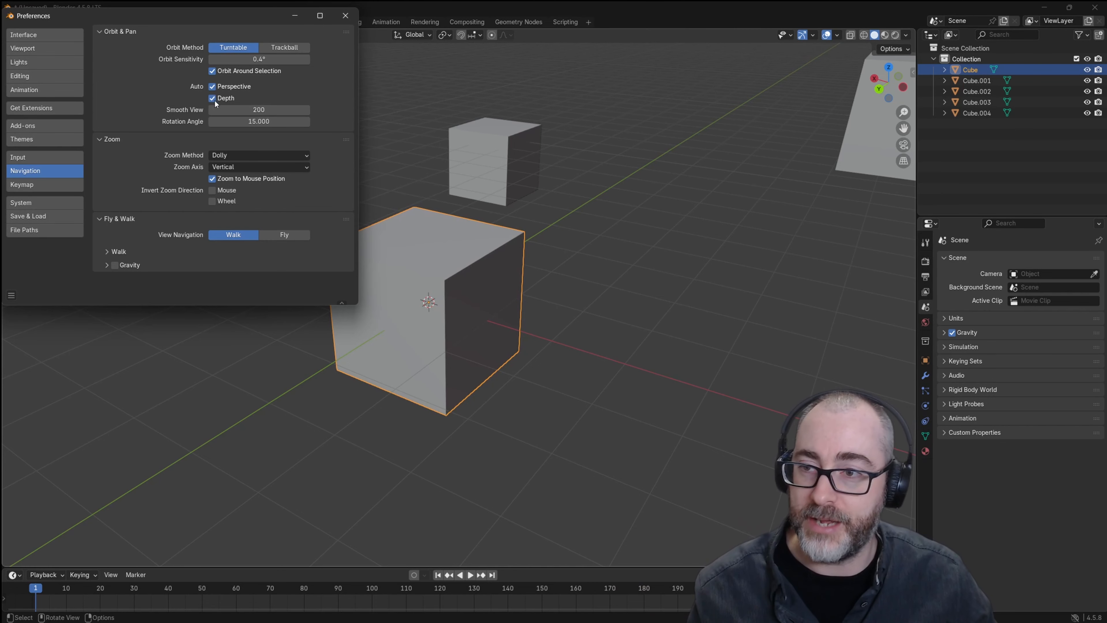
scroll(439, 292, "up", 8)
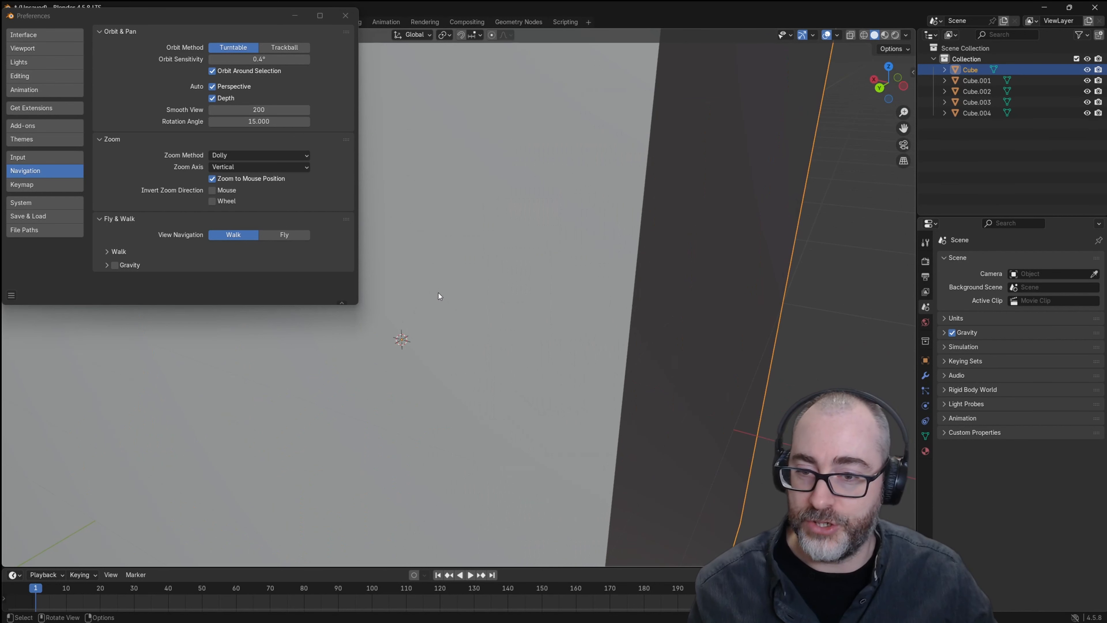
scroll(456, 312, "down", 8)
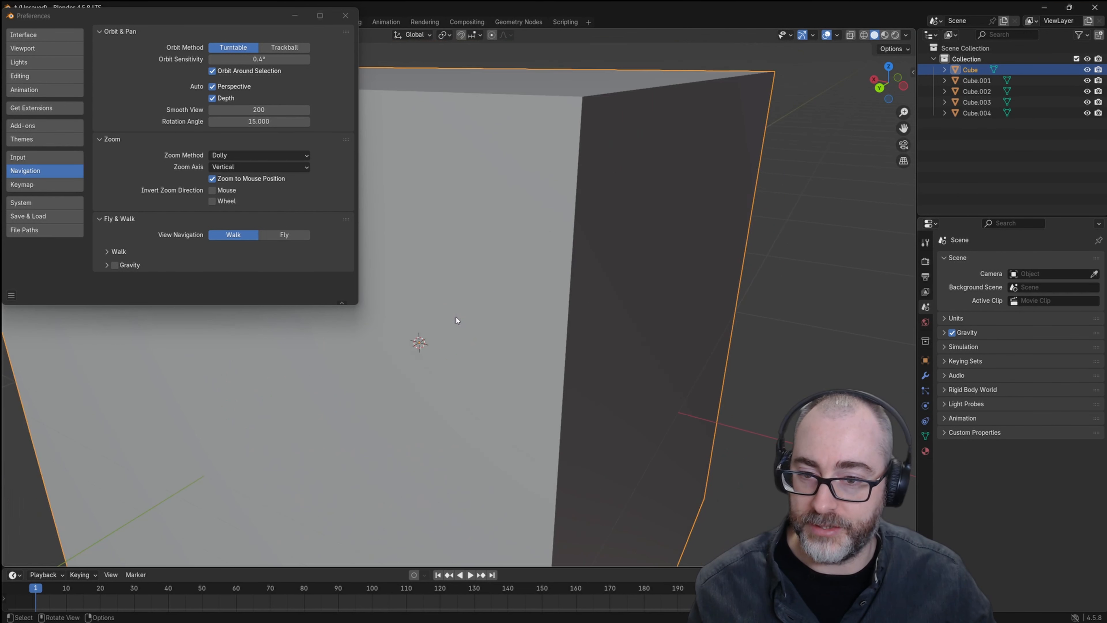
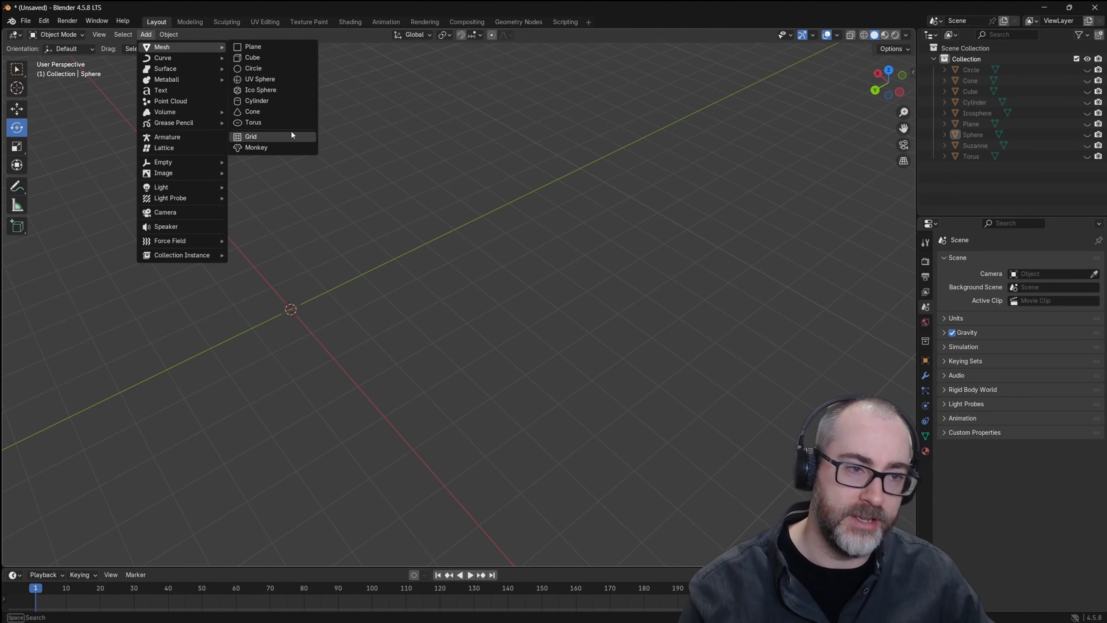
Step: Unhide all mesh primitives in the collection, from Circle to Torus, and orbit around them
left_click_drag(1087, 70, 1087, 156)
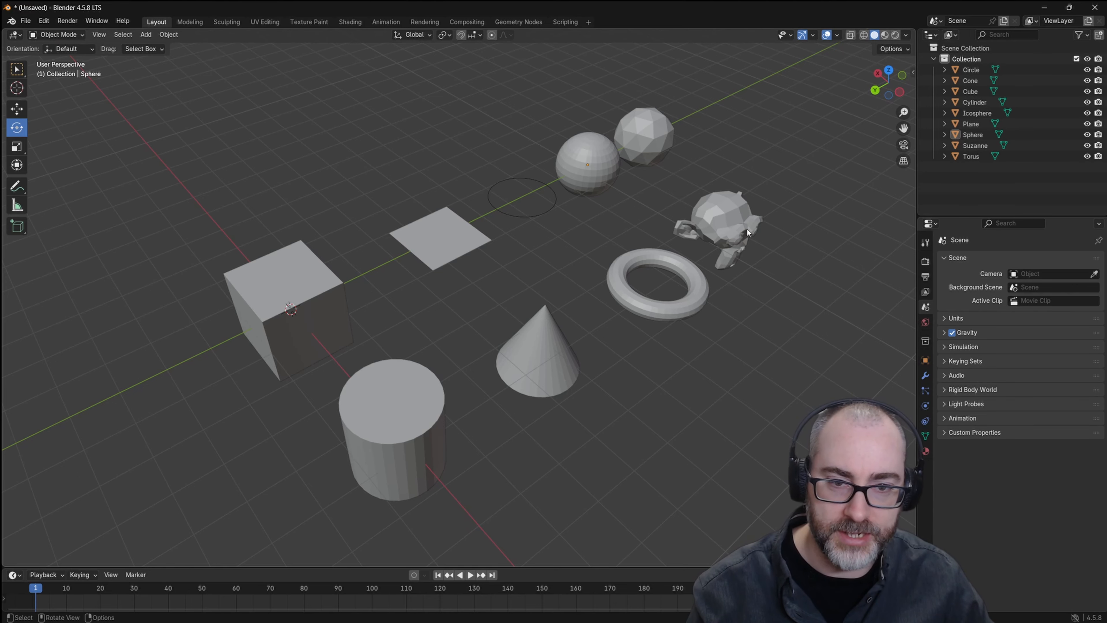
middle_click_drag(755, 268, 733, 257)
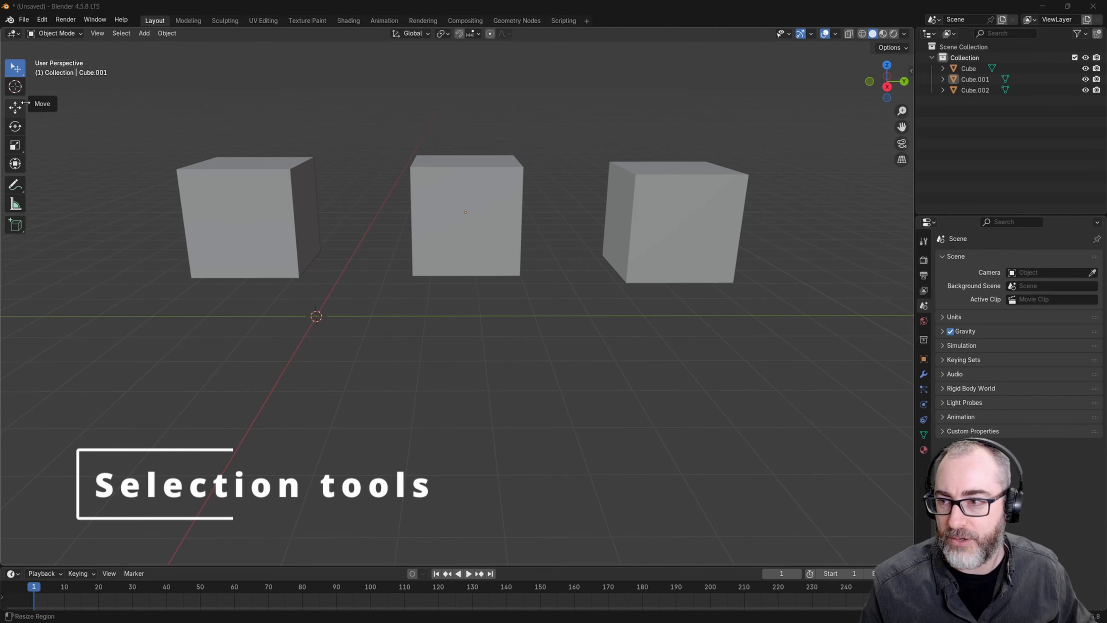
Step: Widen the viewport toolbar to show tool names and move Cube and Cube.001 slightly with the Tweak tool
left_click_drag(26, 103, 125, 103)
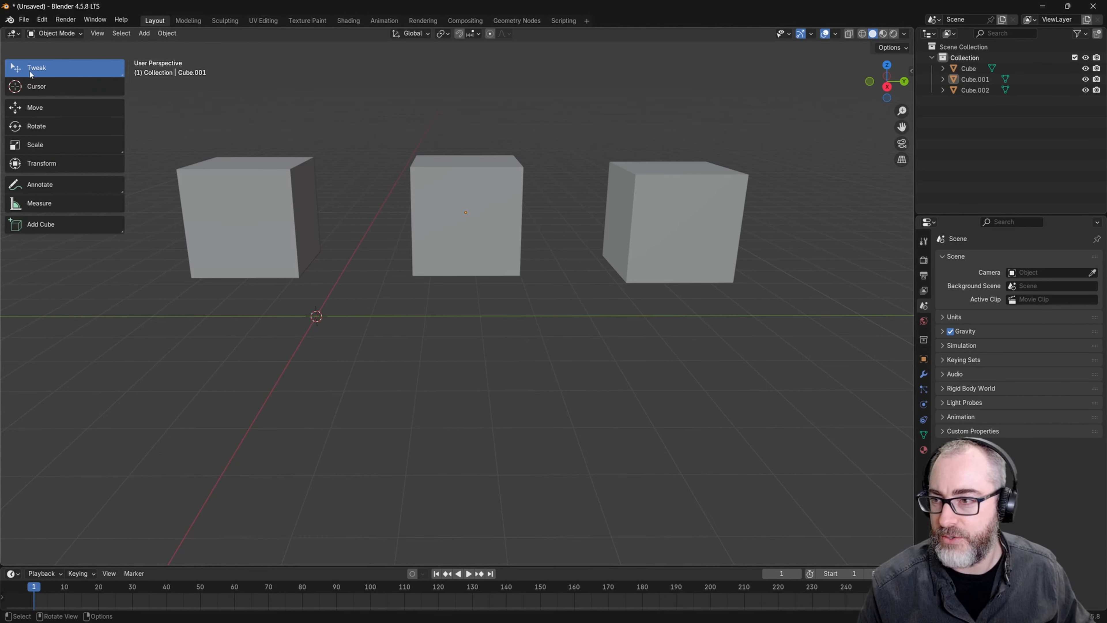
left_click(118, 73)
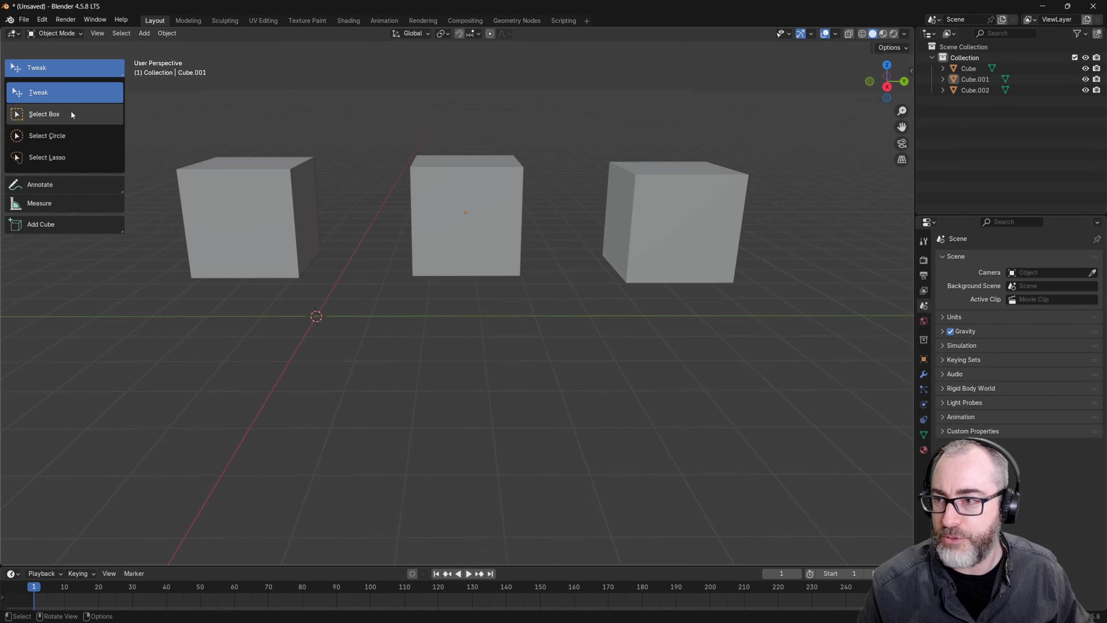
left_click(55, 96)
left_click_drag(241, 196, 274, 218)
left_click_drag(440, 210, 449, 190)
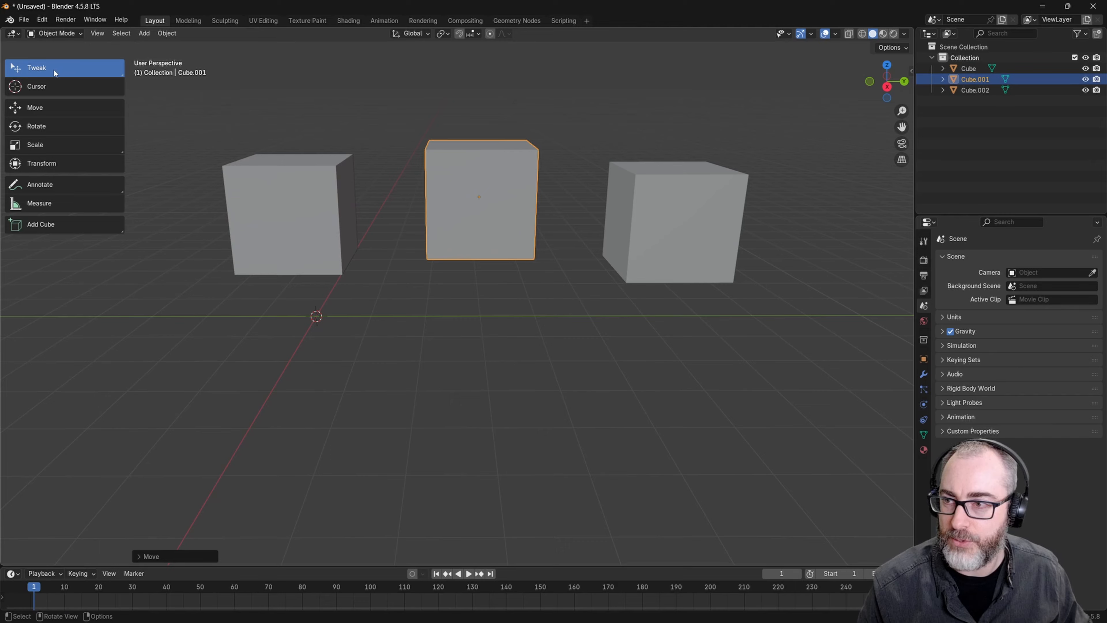
Step: With the Select Box tool, select Cube and Cube.001 together, and subtract Cube.001 from the selection
left_click_drag(54, 68, 74, 109)
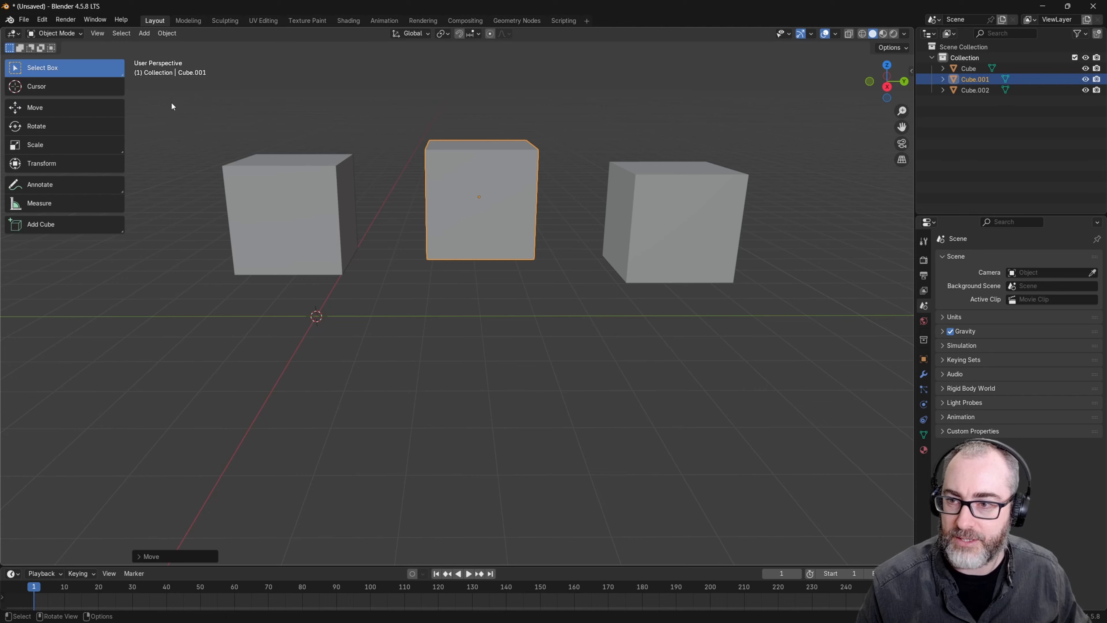
left_click_drag(164, 102, 397, 374)
left_click_drag(171, 104, 574, 312)
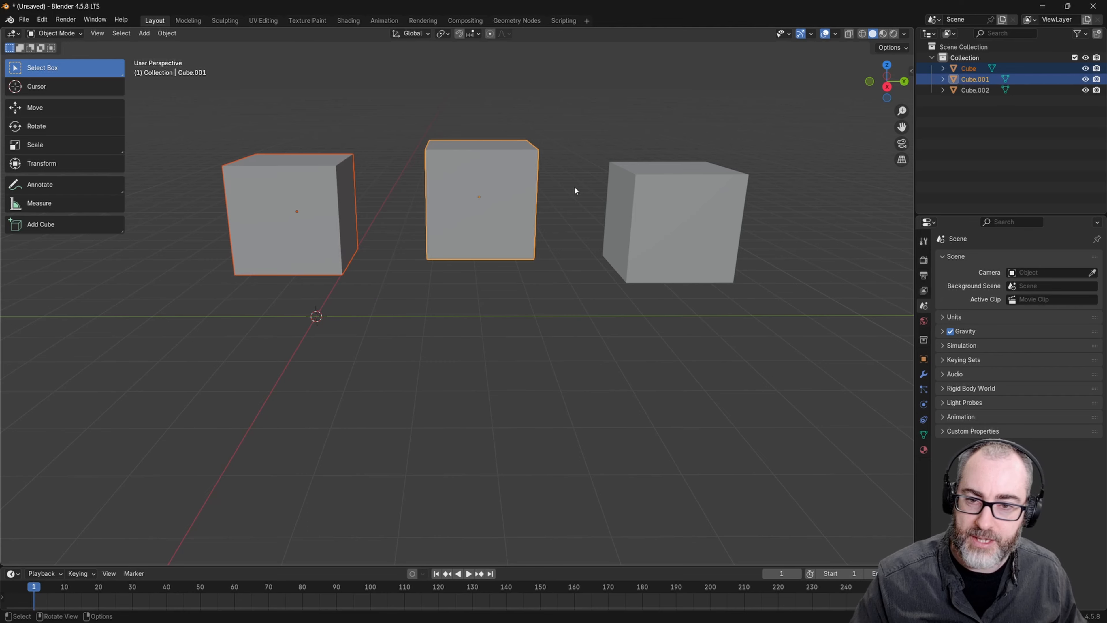
left_click_drag(581, 57, 404, 311, "ctrl")
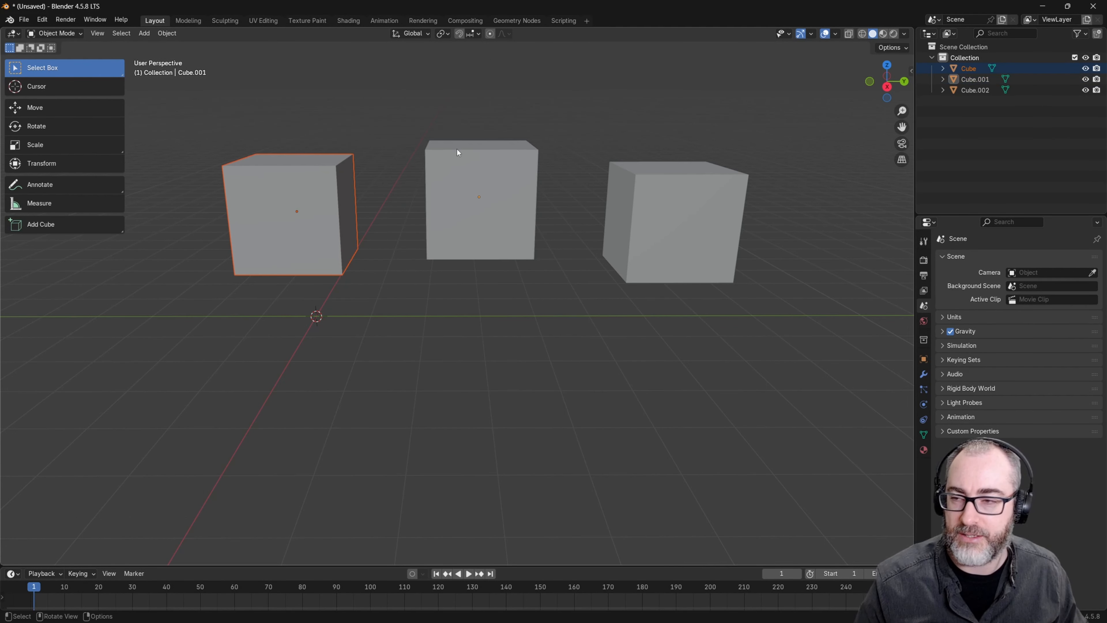
Step: Switch to the Select Circle tool, reduce its radius to 14, and brush over all three cubes to select them
left_click_drag(101, 64, 47, 134)
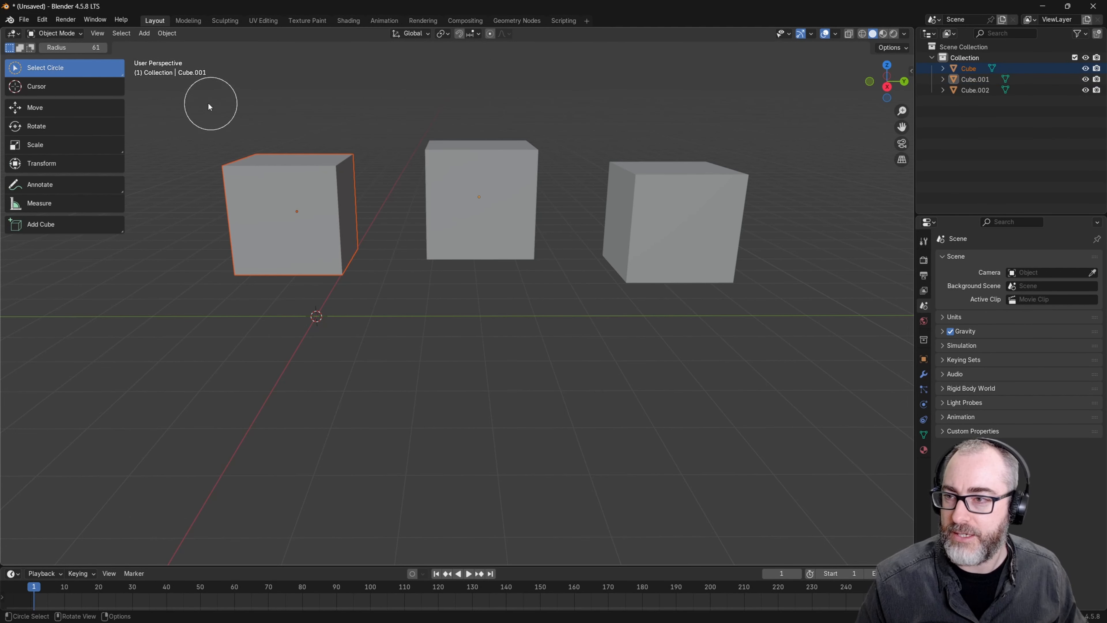
left_click_drag(52, 44, 21, 48)
left_click_drag(326, 122, 394, 117)
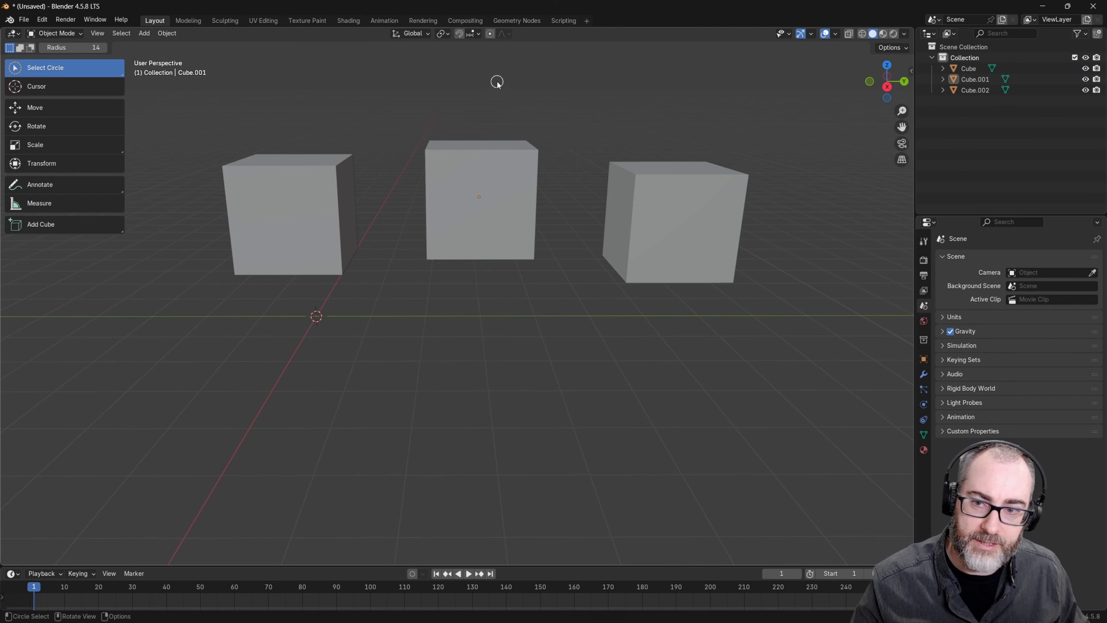
left_click_drag(456, 76, 350, 84)
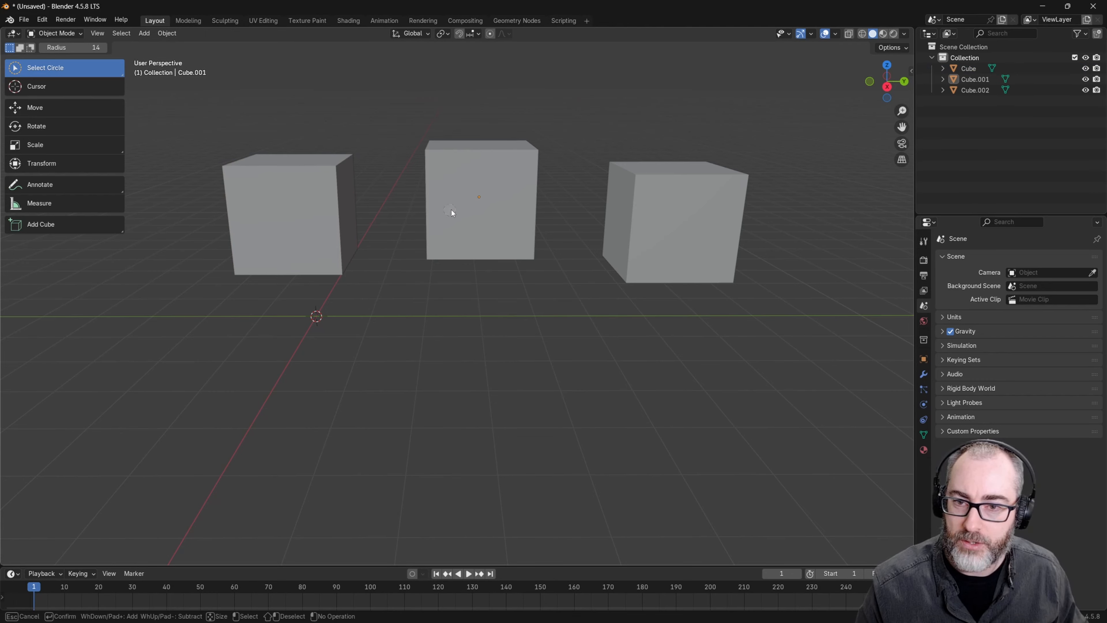
left_click_drag(451, 210, 586, 215)
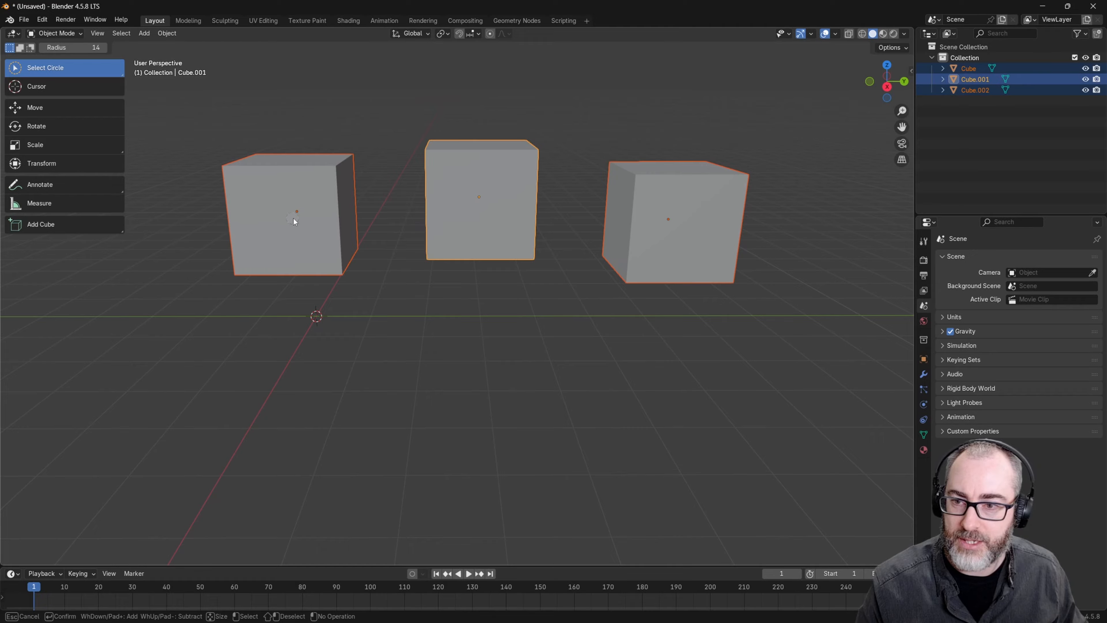
Step: Brush over Cube.001 and Cube.002 with the Select Circle tool to remove them from the selection, keeping Cube selected
mouse_move(296, 215)
left_mouse_down()
mouse_move(322, 174)
mouse_move(420, 106)
mouse_move(442, 115)
left_mouse_up()
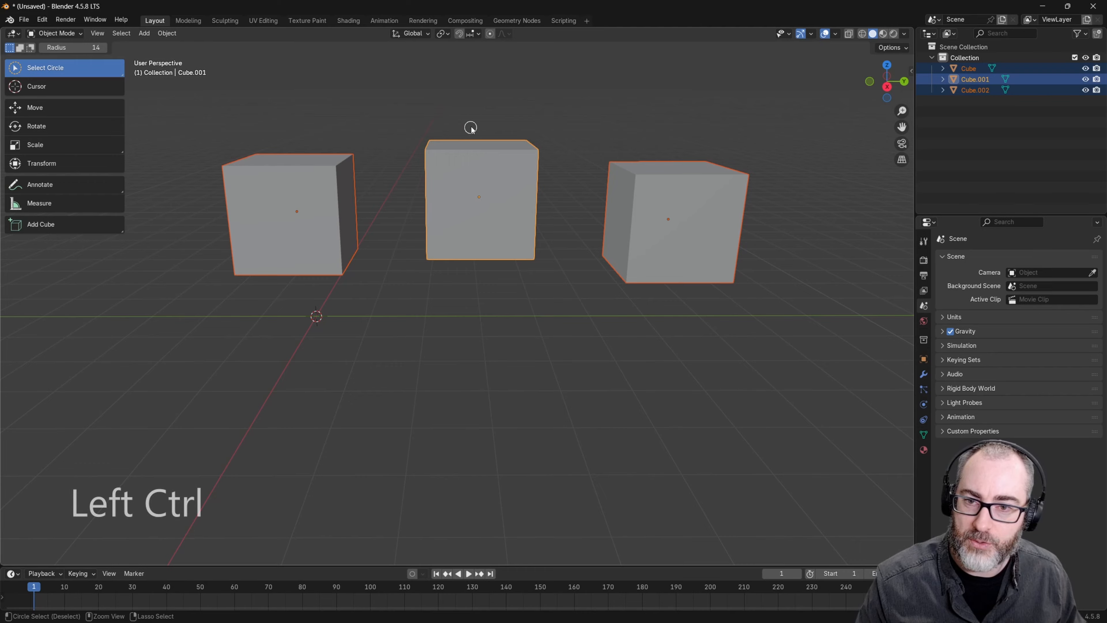
mouse_move(469, 131)
left_mouse_down("ctrl")
mouse_move(469, 183)
mouse_move(663, 222)
left_mouse_up("ctrl")
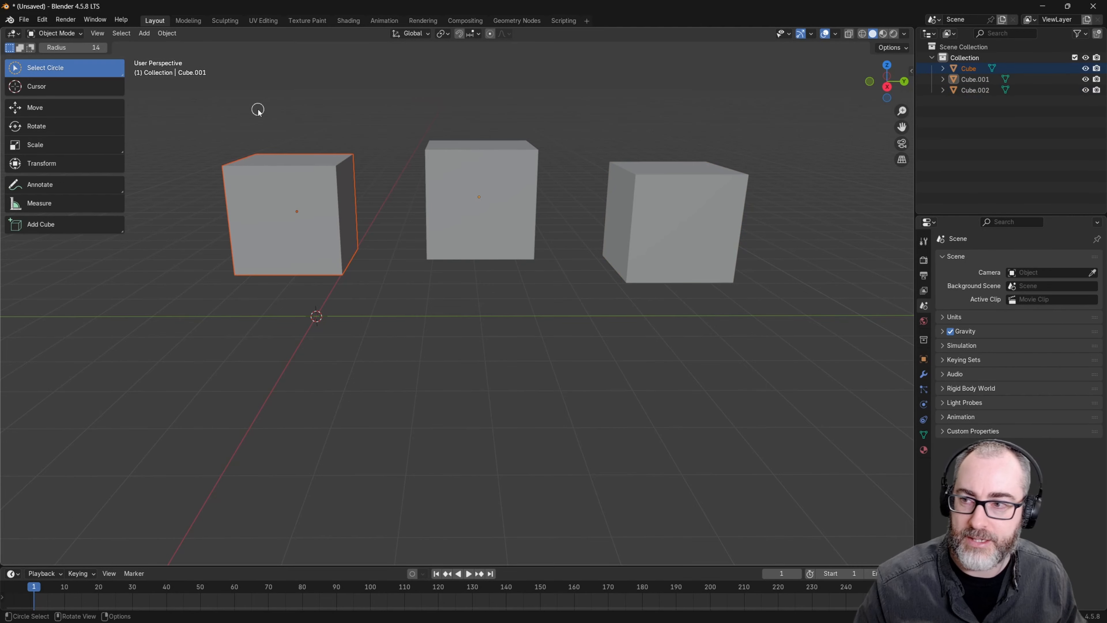
Step: With the Select Lasso tool, clear the selection, lasso Cube and Cube.001 separately, and subtract Cube.001 from the selection
mouse_move(76, 66)
left_mouse_down()
mouse_move(64, 68)
mouse_move(70, 154)
left_mouse_up()
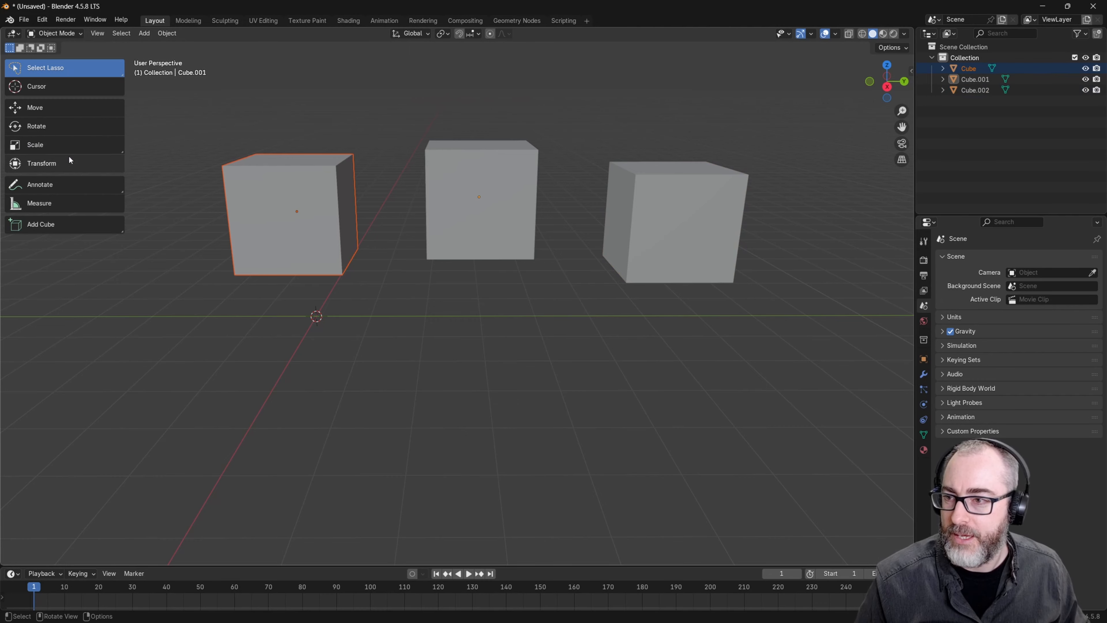
left_click(261, 114)
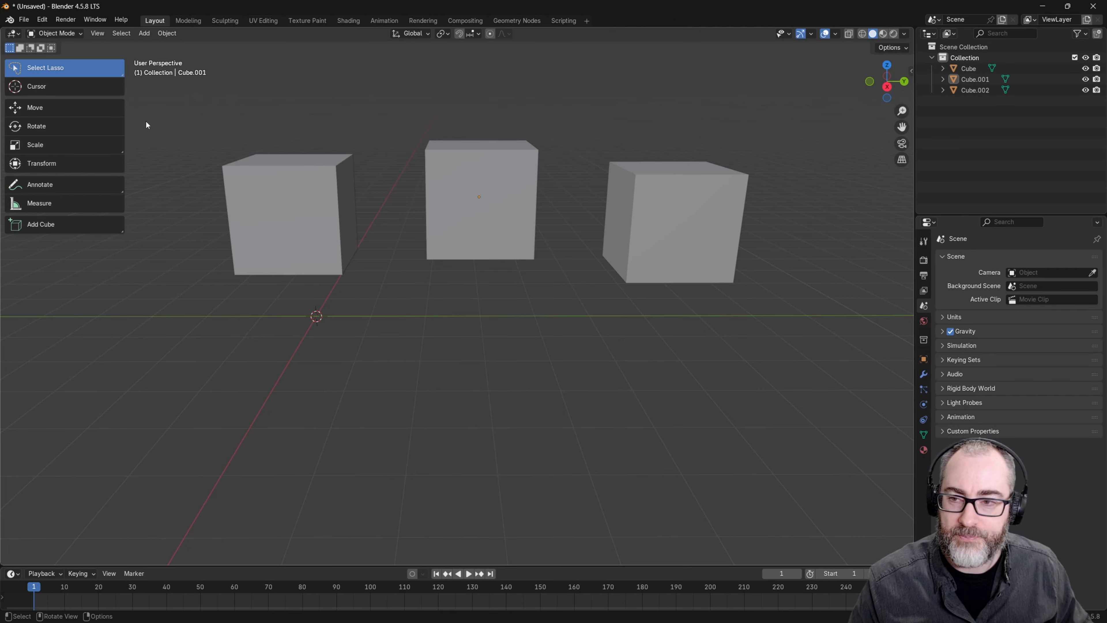
mouse_move(150, 122)
left_mouse_down()
mouse_move(224, 106)
mouse_move(383, 135)
mouse_move(396, 231)
mouse_move(343, 353)
mouse_move(237, 390)
mouse_move(212, 392)
mouse_move(214, 368)
left_mouse_up()
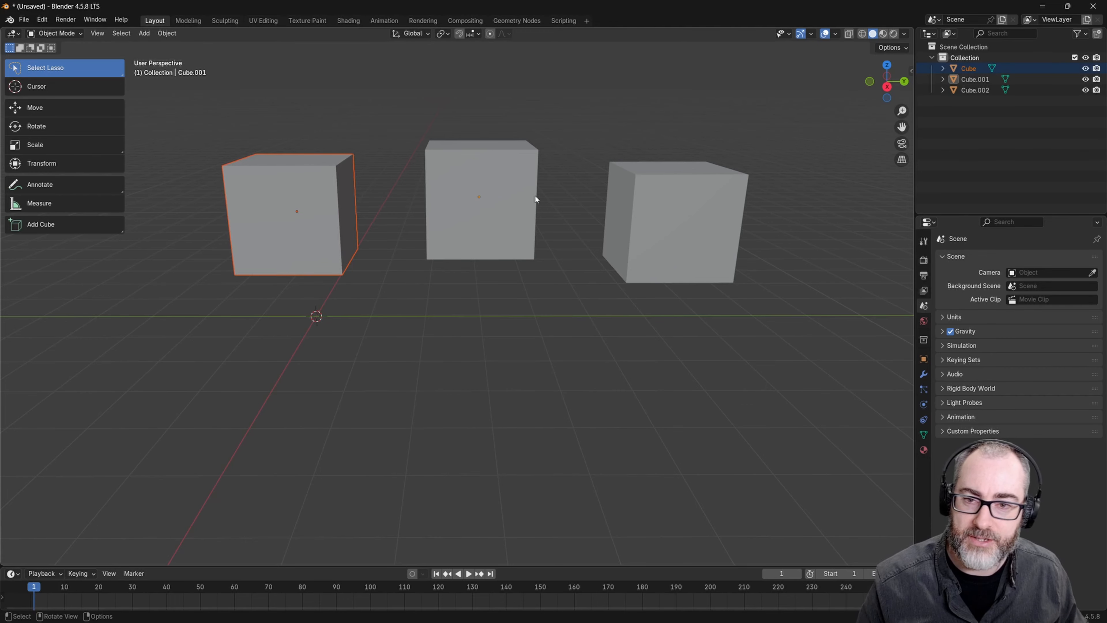
mouse_move(765, 136)
left_mouse_down()
mouse_move(433, 93)
mouse_move(375, 262)
mouse_move(531, 321)
mouse_move(588, 140)
left_mouse_up()
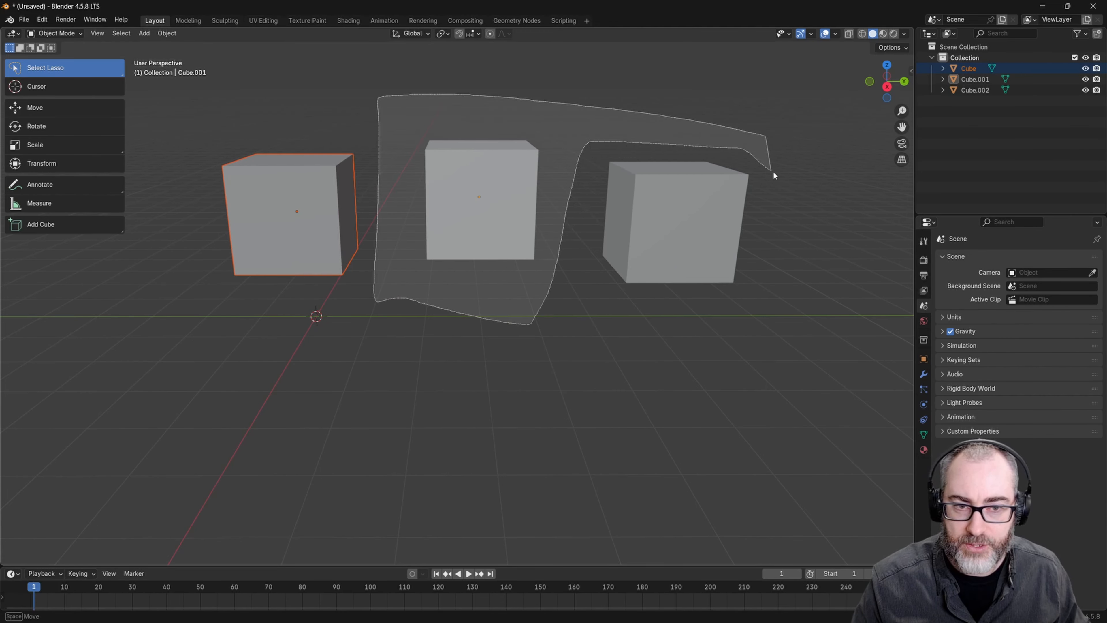
left_click_drag(773, 172, 774, 173)
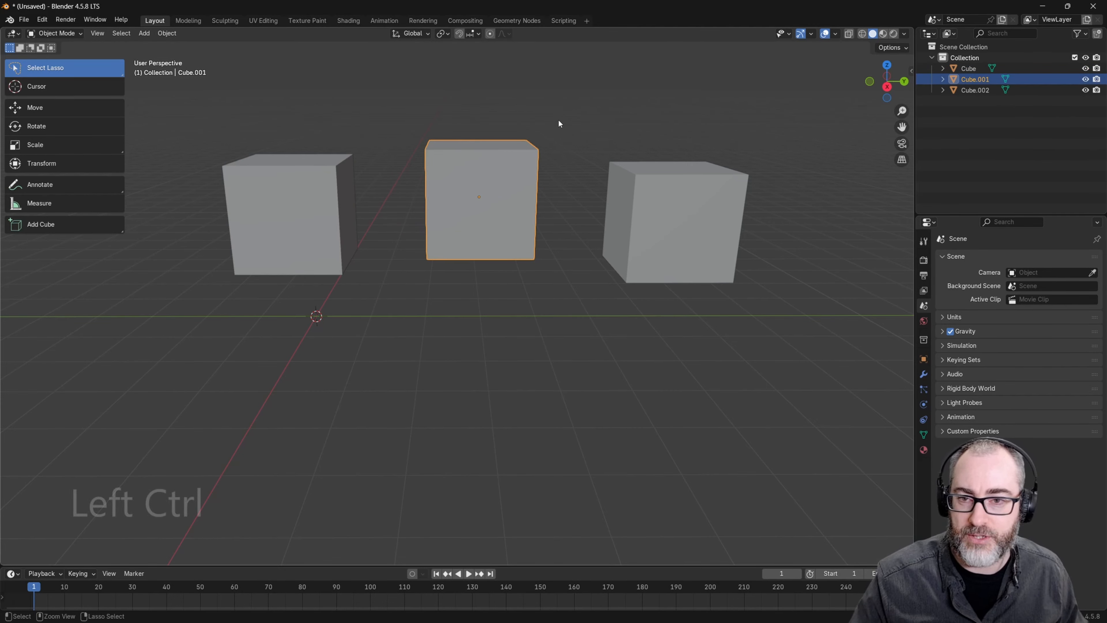
mouse_move(563, 113)
left_mouse_down("ctrl")
mouse_move(370, 213)
mouse_move(574, 258)
mouse_move(582, 180)
left_mouse_up("ctrl")
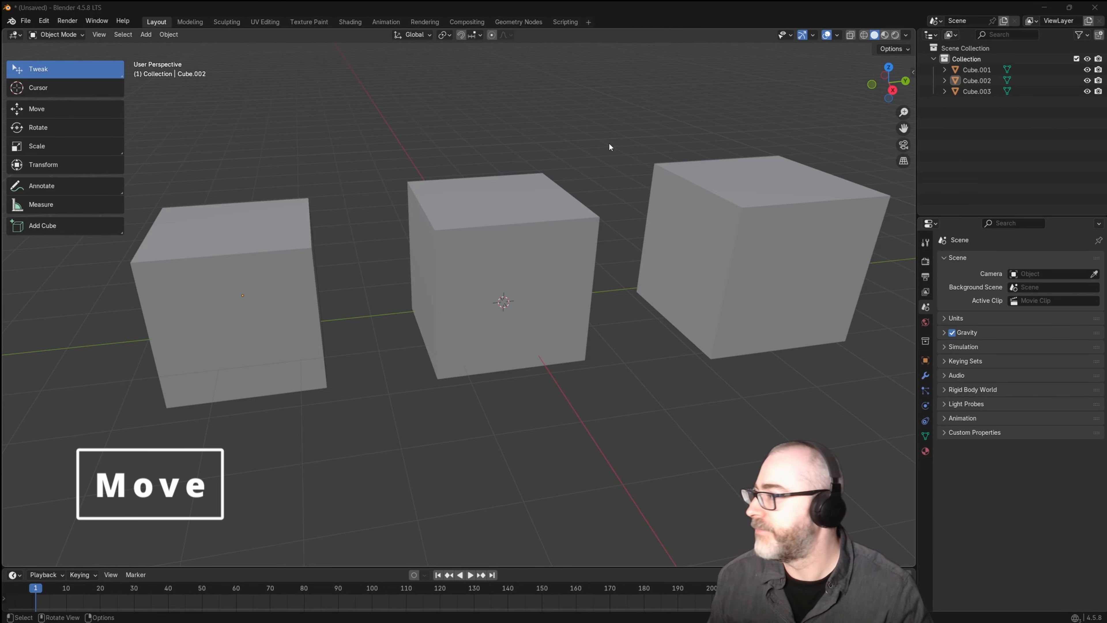
Step: Activate the Move tool and select Cube.002, Cube.001 and Cube.003 one at a time to show each gizmo
left_click(44, 108)
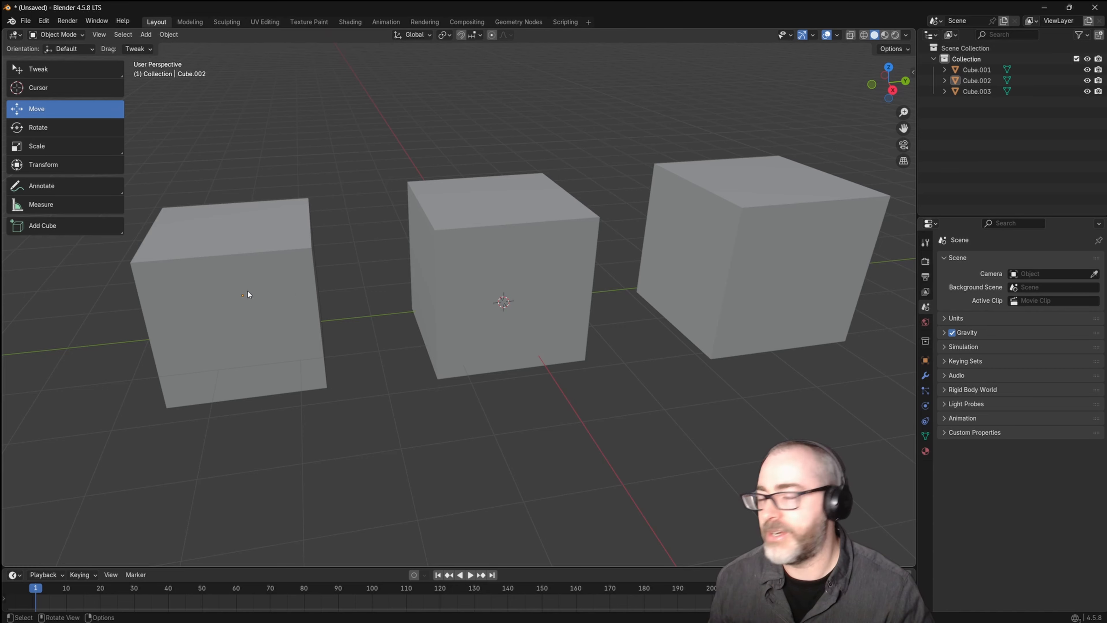
left_click(238, 292)
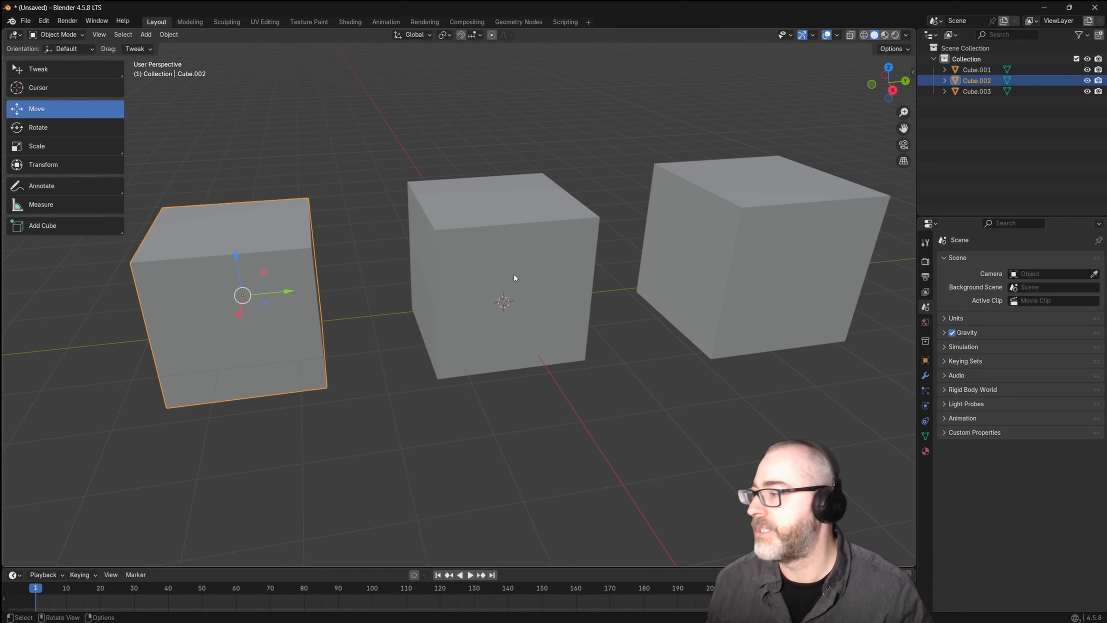
left_click(504, 259)
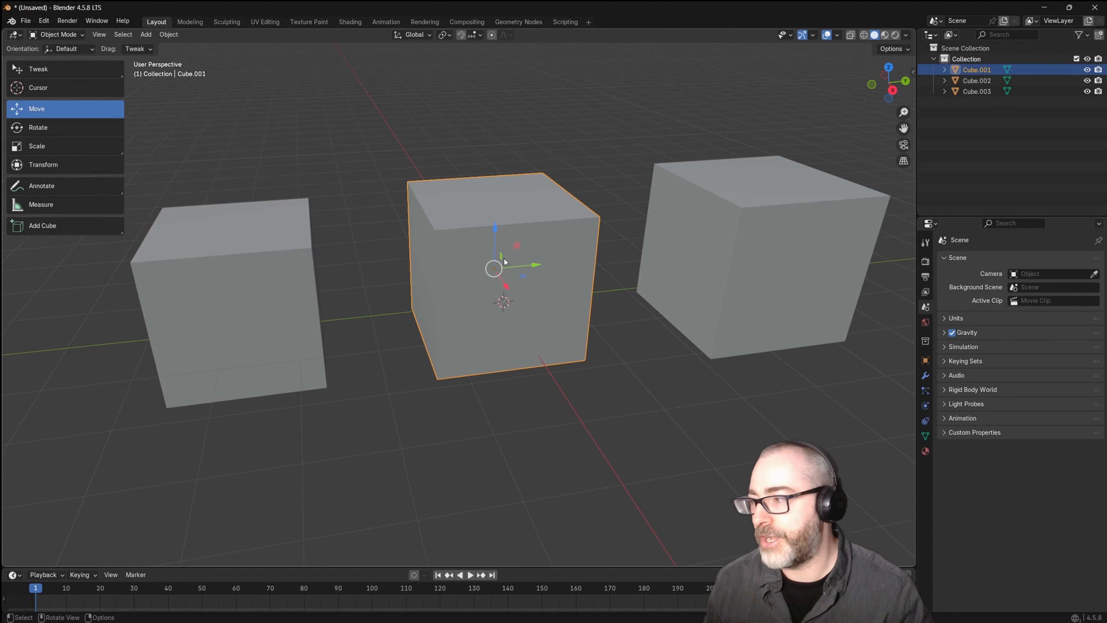
left_click(759, 239)
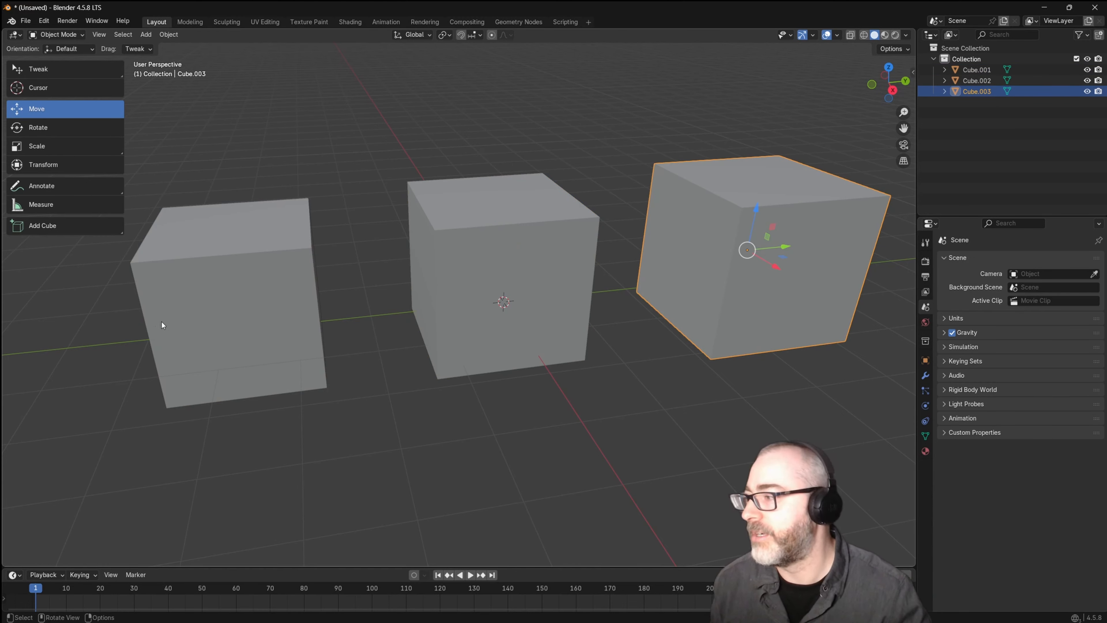
left_click(210, 301)
left_click(477, 270)
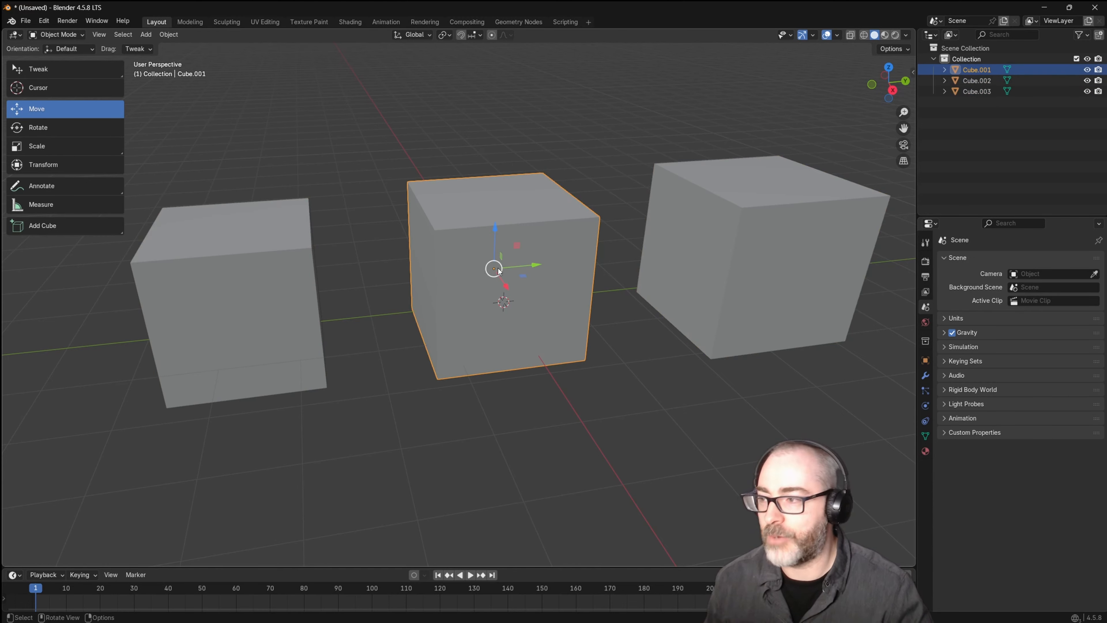
Step: Delete Cube.002 and Cube.003, and select the remaining Cube.001
left_click(259, 251)
key("Delete")
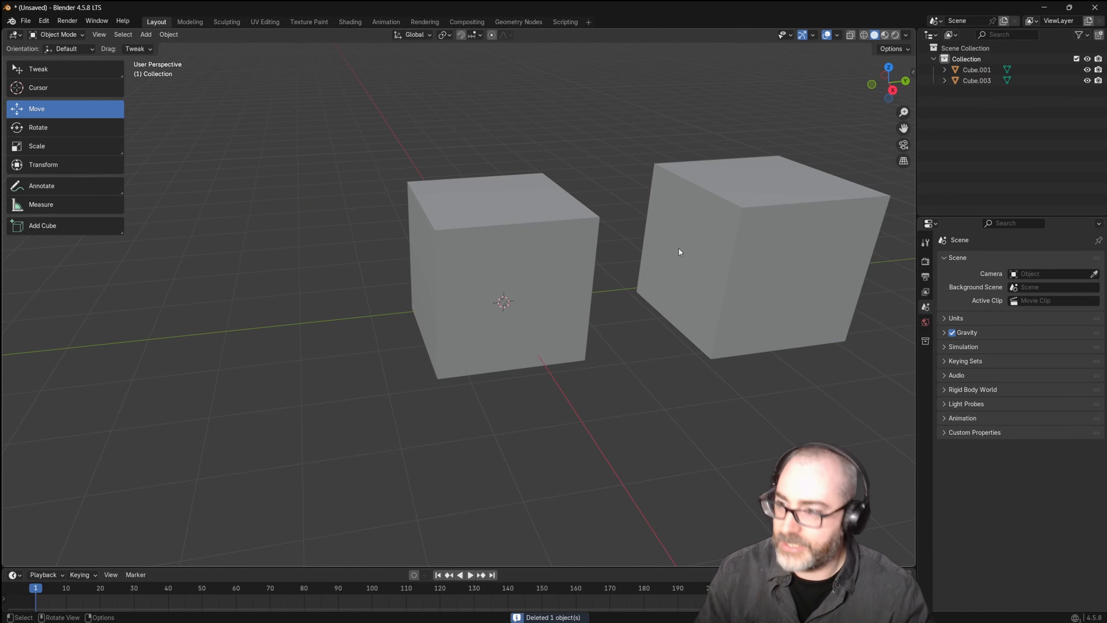
left_click(679, 252)
key("Delete")
left_click(530, 267)
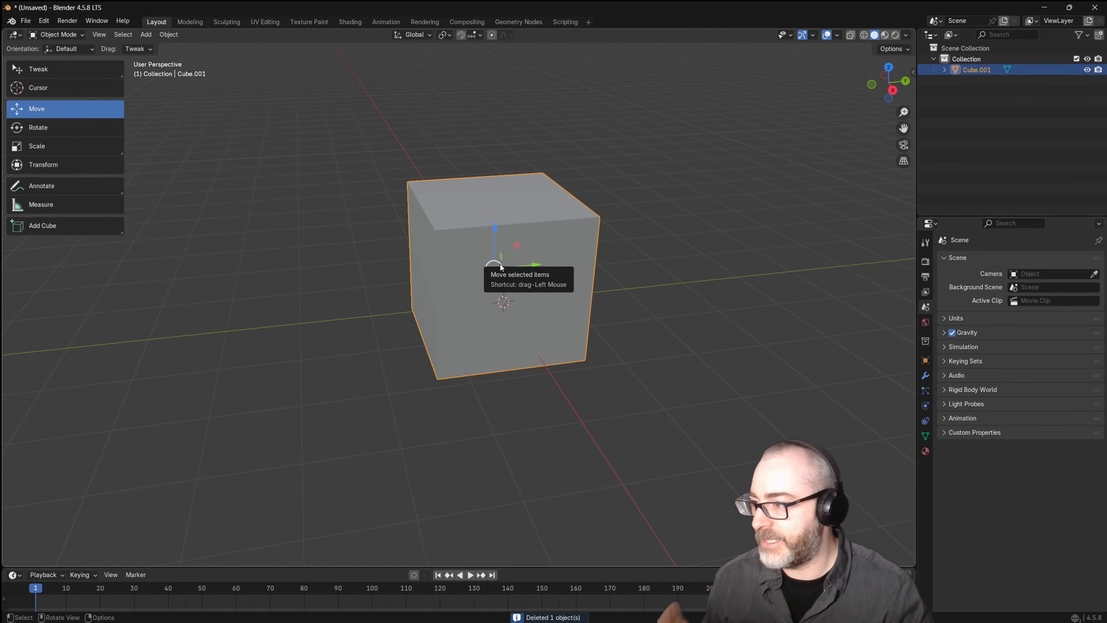
Step: Move Cube.001 slightly in the view plane, along the Y, Z and X axes, and within the YZ plane
mouse_move(500, 267)
left_mouse_down()
mouse_move(573, 196)
mouse_move(403, 171)
mouse_move(515, 243)
mouse_move(525, 236)
mouse_move(428, 182)
mouse_move(401, 285)
mouse_move(514, 258)
left_mouse_up()
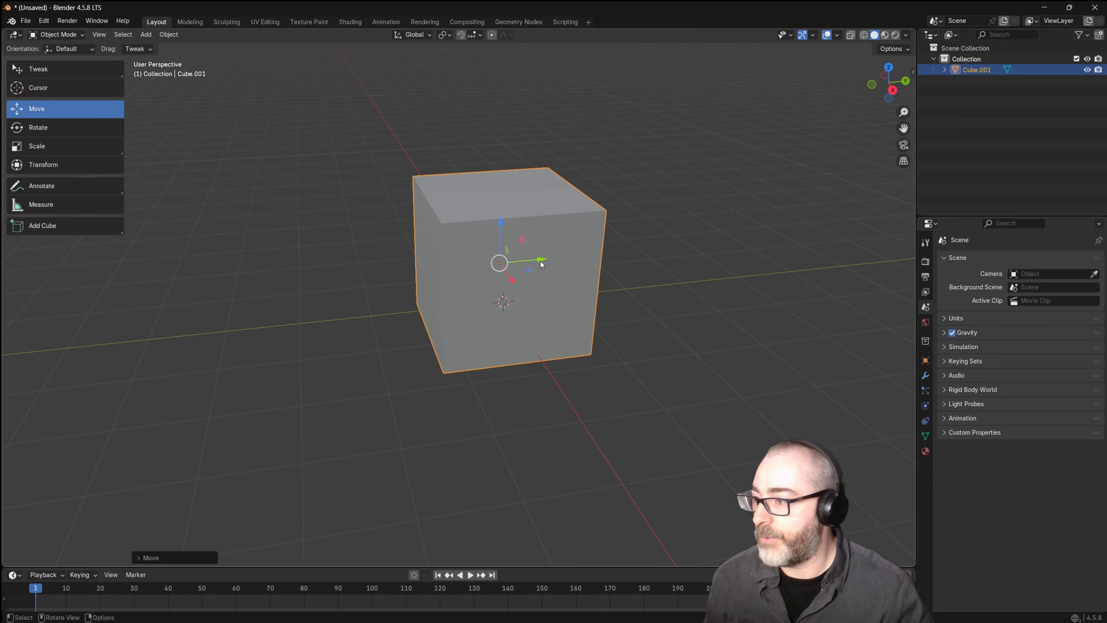
left_click_drag(540, 263, 601, 263)
mouse_move(560, 221)
left_mouse_down()
mouse_move(565, 124)
mouse_move(559, 256)
mouse_move(560, 223)
left_mouse_up()
mouse_move(573, 274)
left_mouse_down()
mouse_move(598, 284)
mouse_move(666, 362)
mouse_move(584, 267)
left_mouse_up()
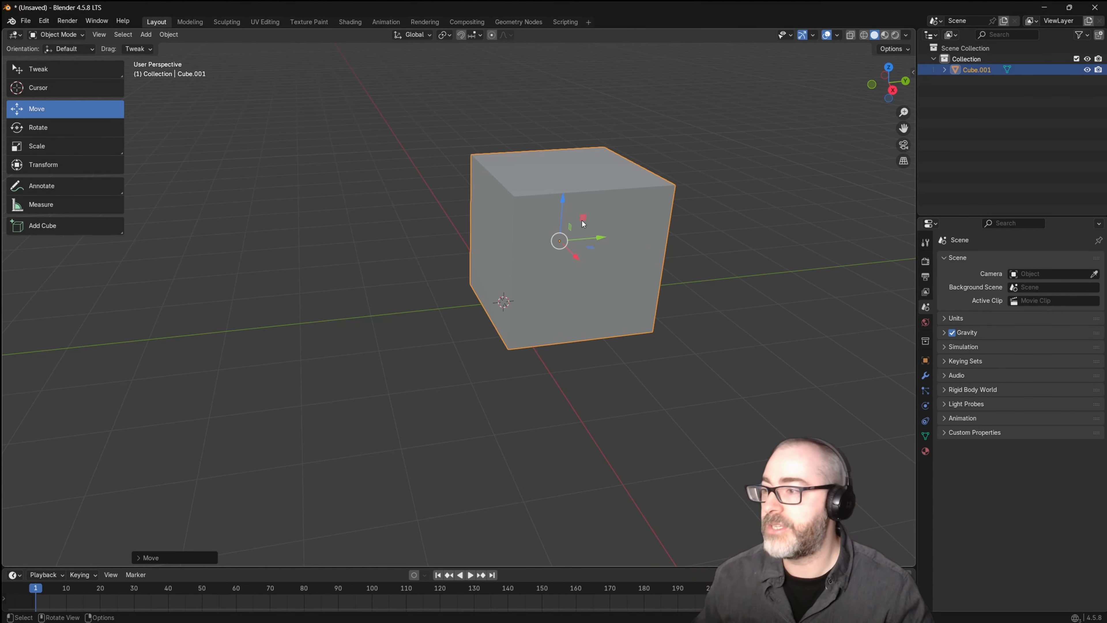
left_click_drag(582, 218, 562, 249)
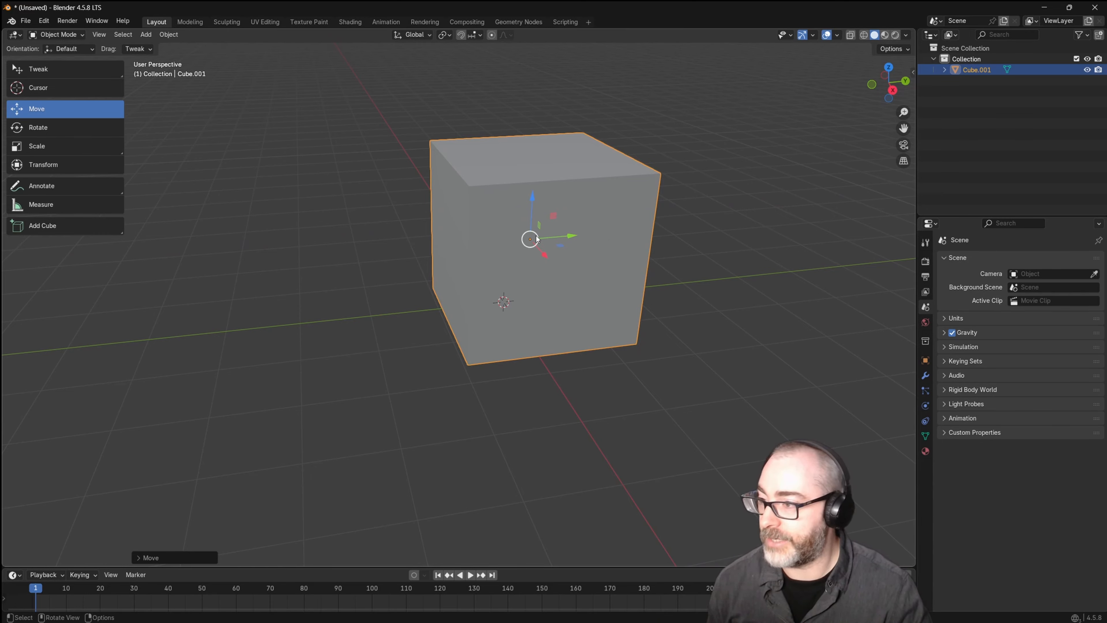
Step: Move Cube.001 freely in the view plane and along the Y axis, using increment snapping for the last move
left_click_drag(536, 238, 498, 264)
middle_click(497, 238)
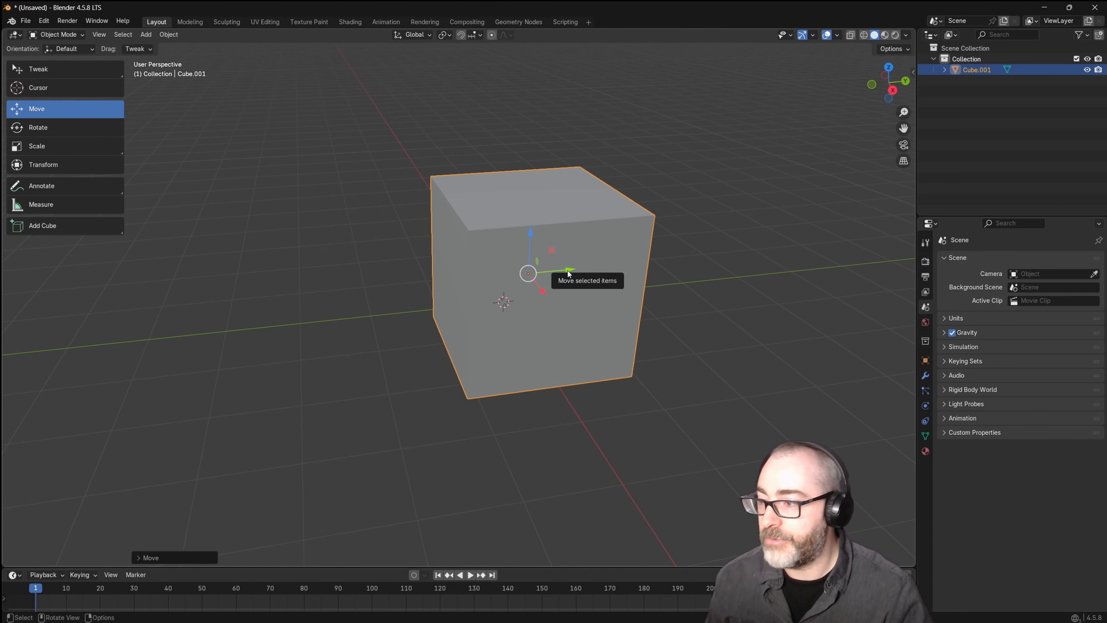
left_click_drag(562, 275, 525, 429)
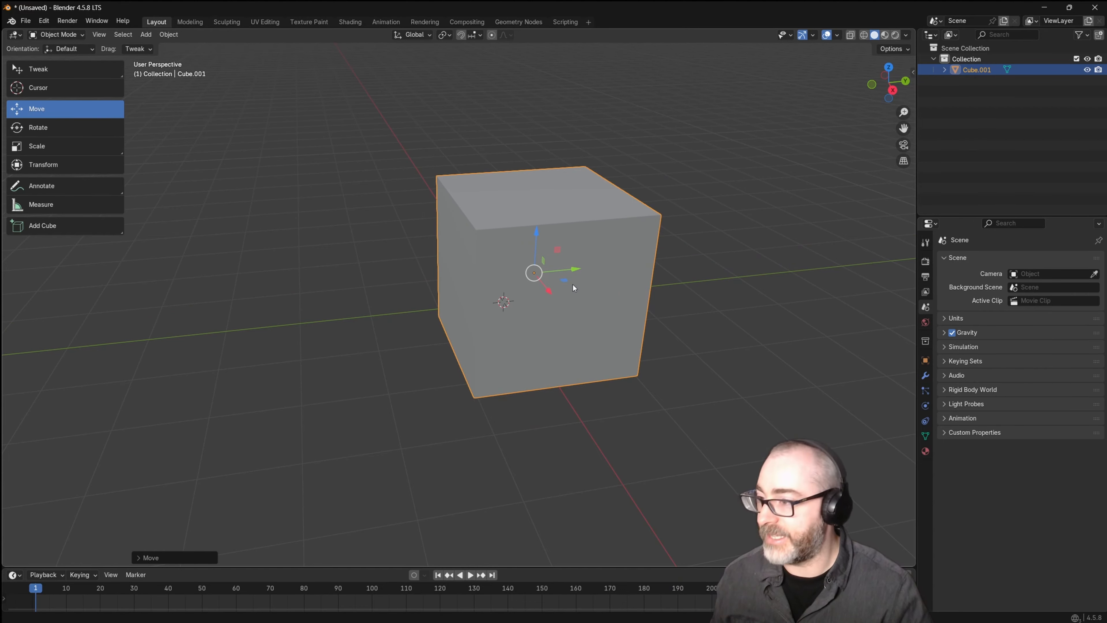
left_click_drag(575, 269, 469, 306, "ctrl")
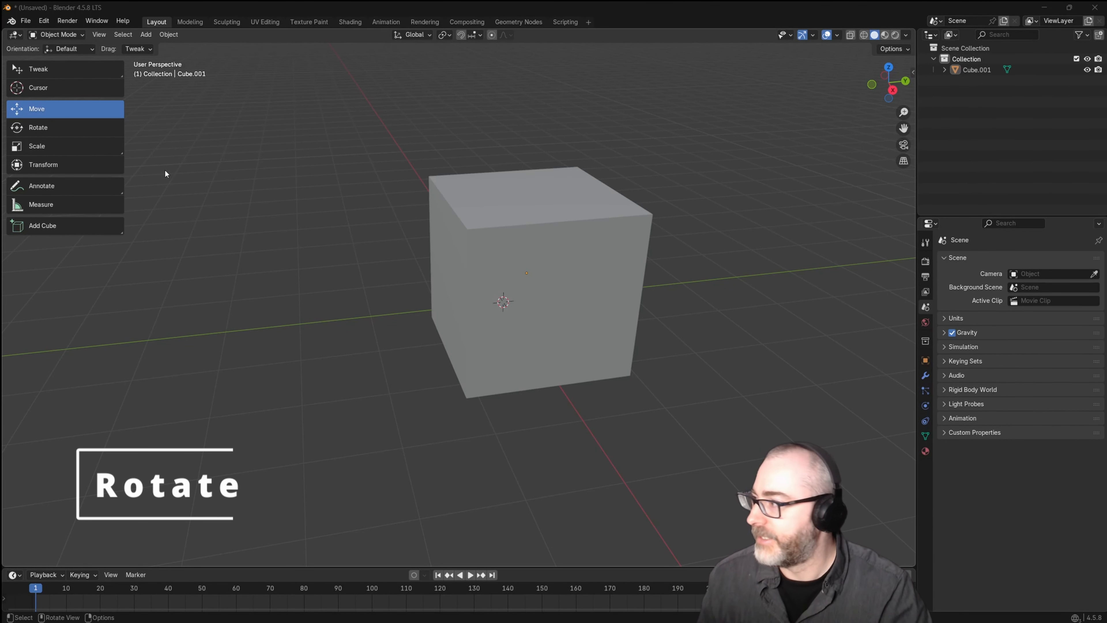
Step: Activate the Rotate tool, select Cube.001, try rotating it with the gizmo, and undo that rotation
left_click(67, 128)
left_click(557, 262)
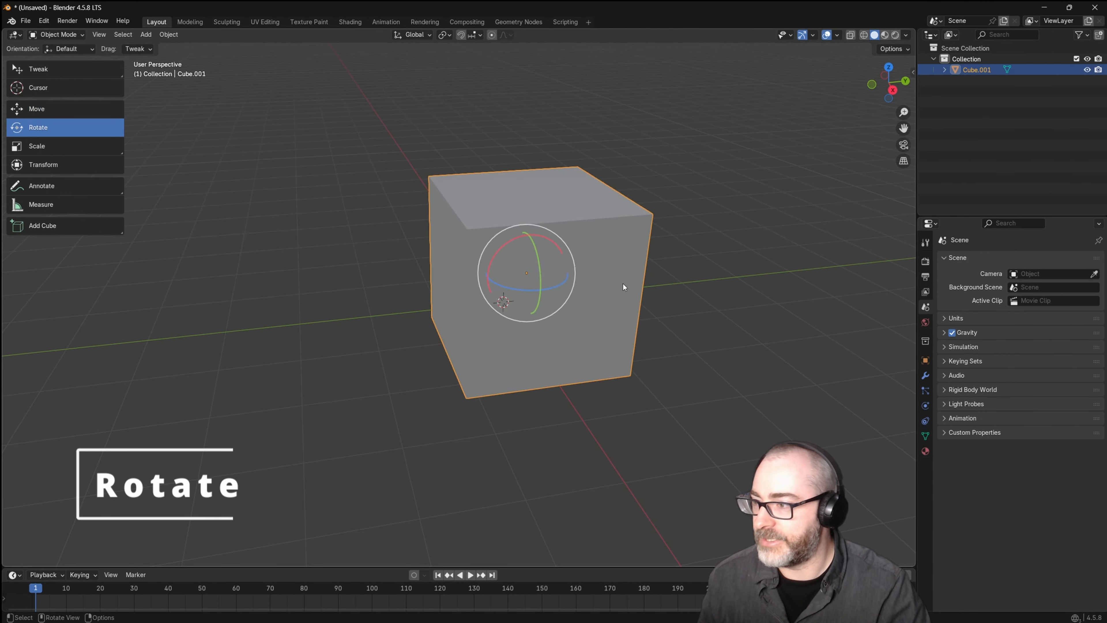
left_click_drag(509, 227, 628, 240)
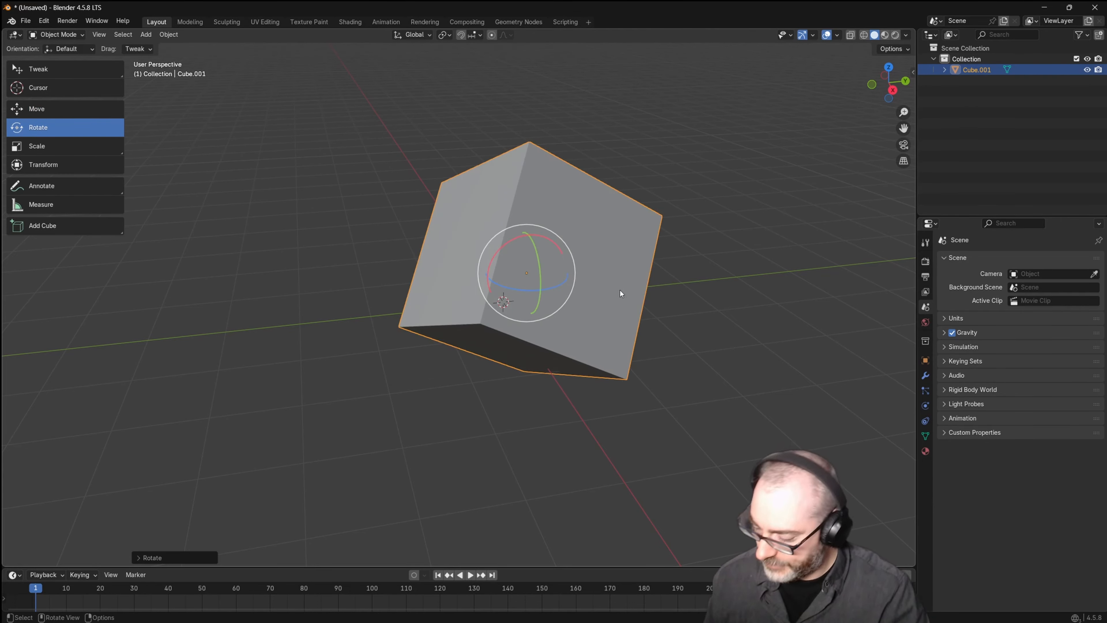
key("ctrl+z")
Step: Try rotating Cube.001 about its X and Z rotation rings, and undo all of these rotations
left_click_drag(511, 238, 615, 242)
key("ctrl+z")
key("ctrl+z")
key("ctrl+z")
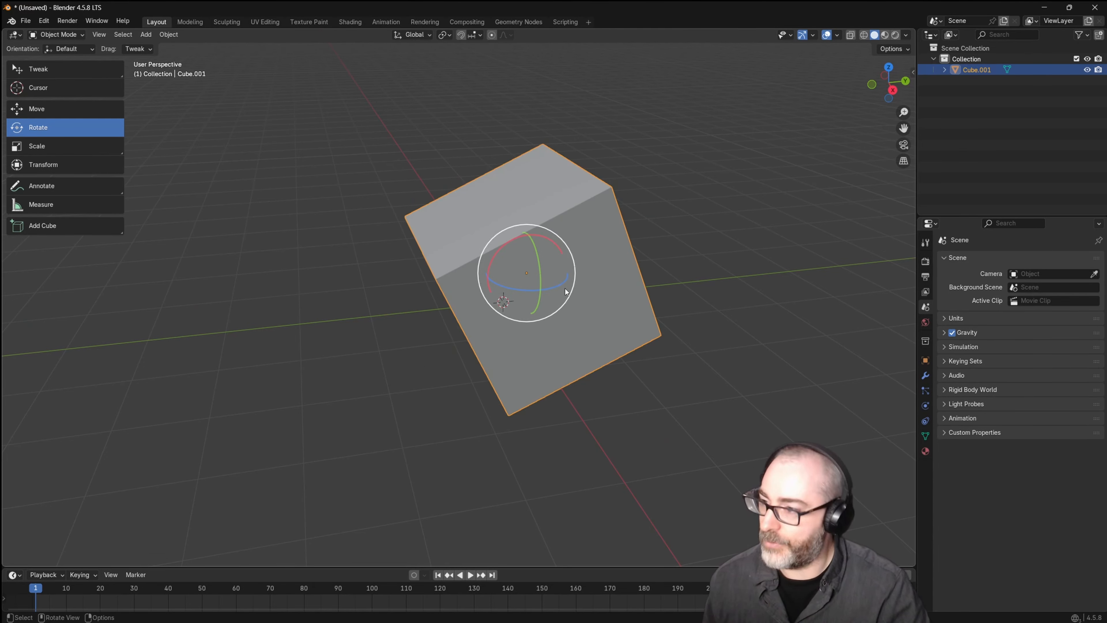
left_click_drag(551, 288, 510, 137)
left_click_drag(554, 290, 624, 220)
key("ctrl+z")
key("ctrl+z")
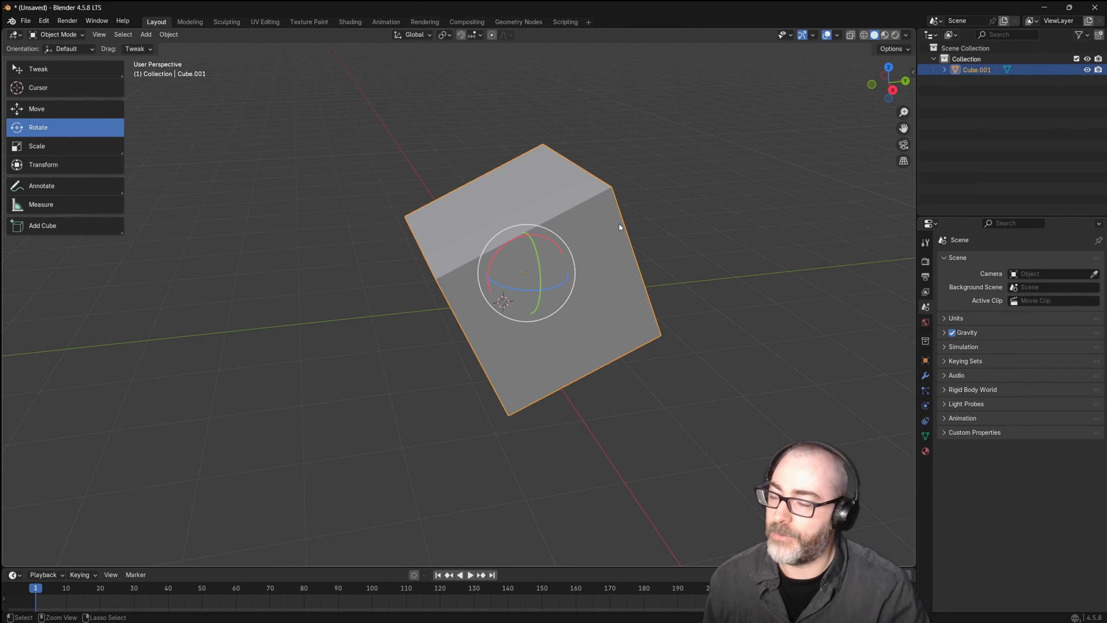
key("ctrl+z")
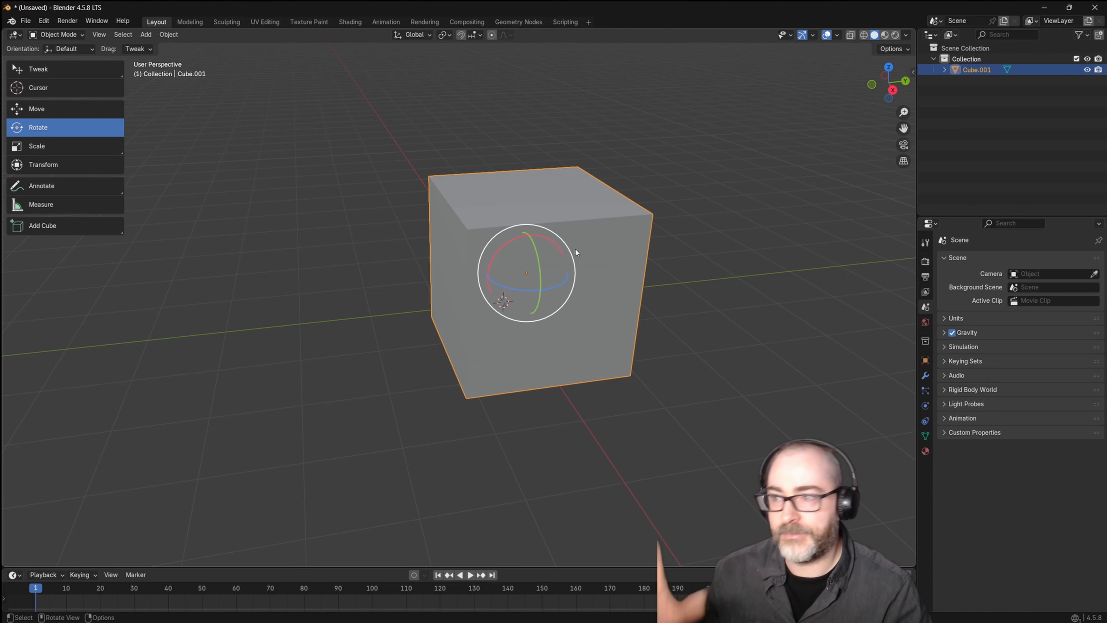
Step: Rotate Cube.001 about the Y axis, undo it, and rotate the cube freely from inside the gizmo
left_click_drag(542, 273, 538, 259)
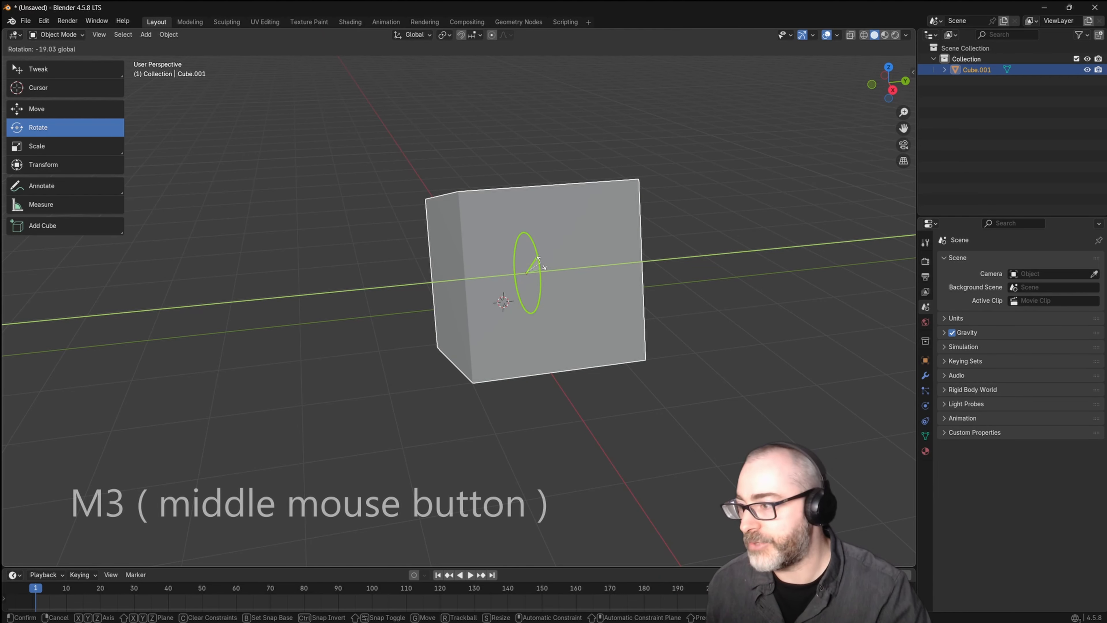
middle_click_drag(541, 262, 685, 166)
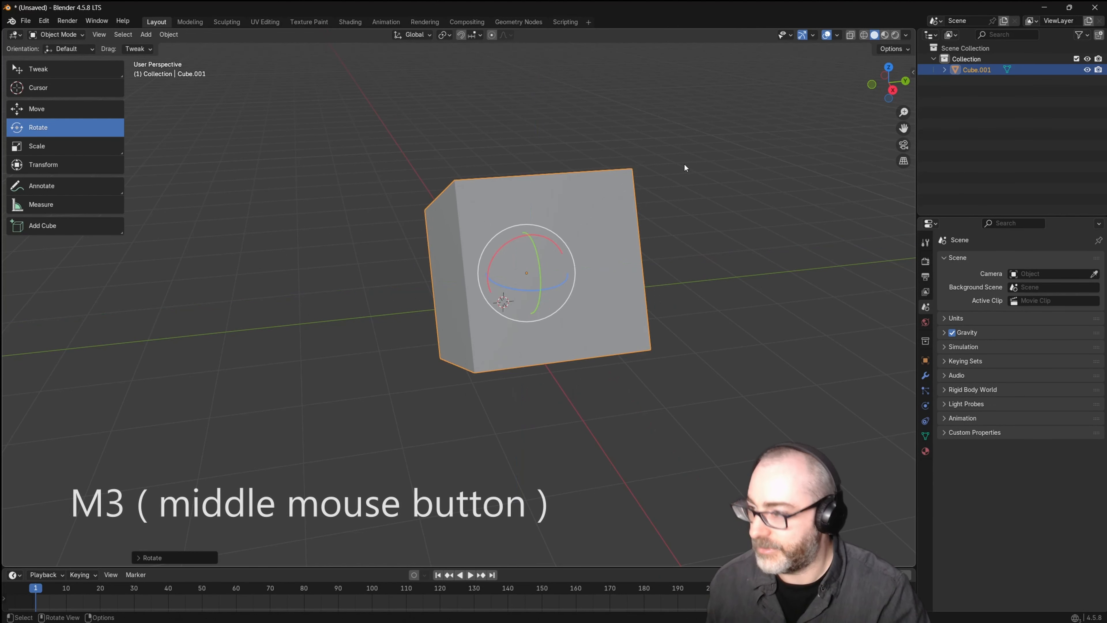
key("ctrl+z")
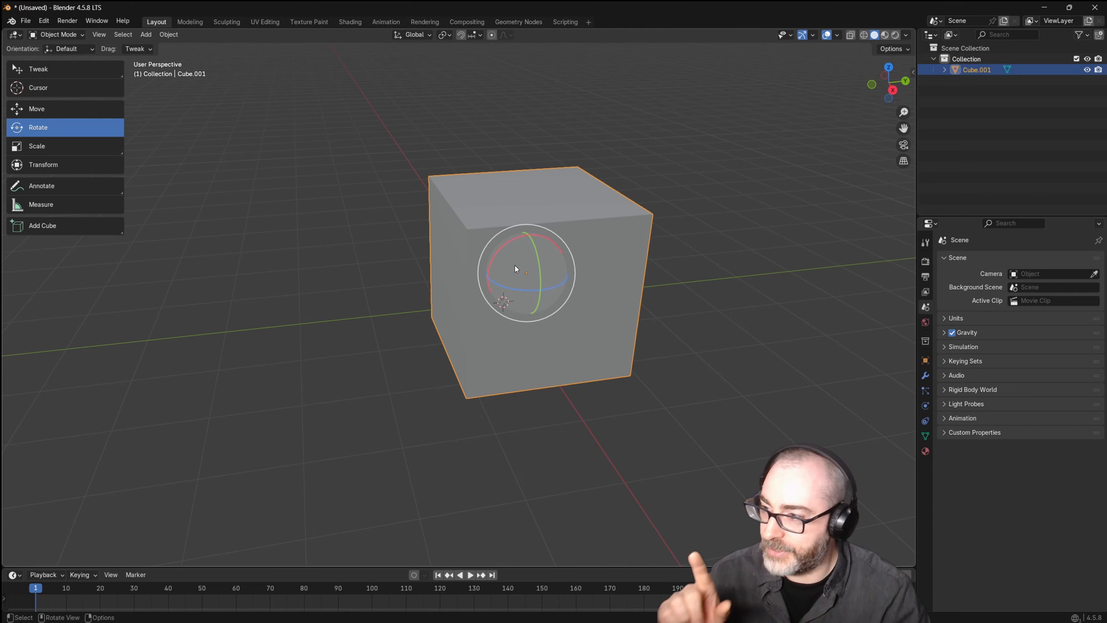
left_click_drag(518, 263, 583, 223)
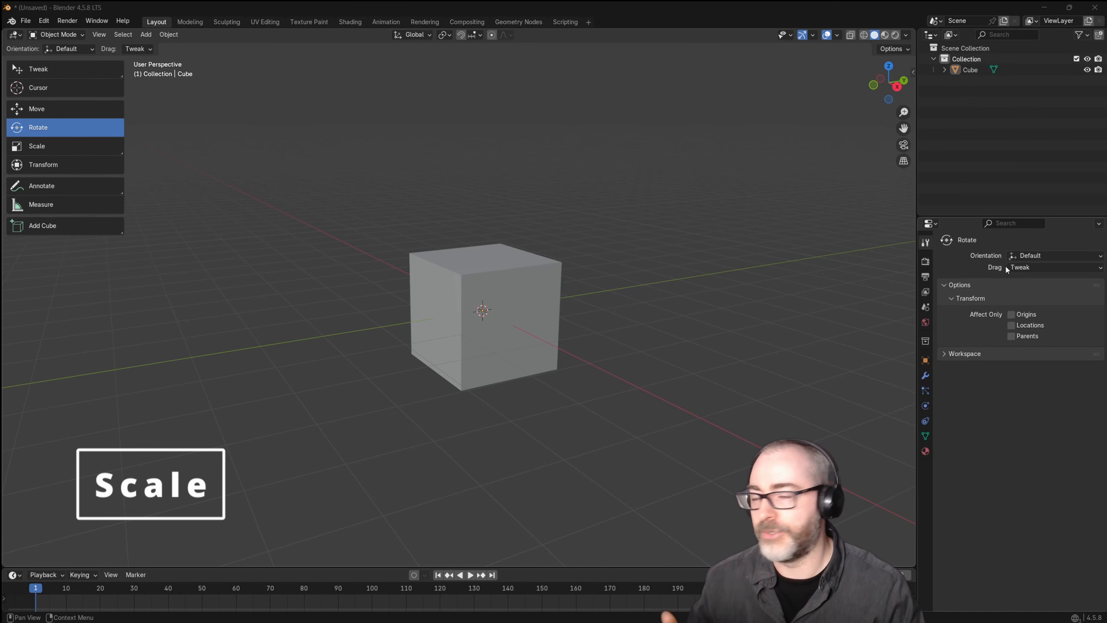
Step: Select Cube with the Scale tool, display its object transform properties, and scale it uniformly to about 1.29
left_click(63, 150)
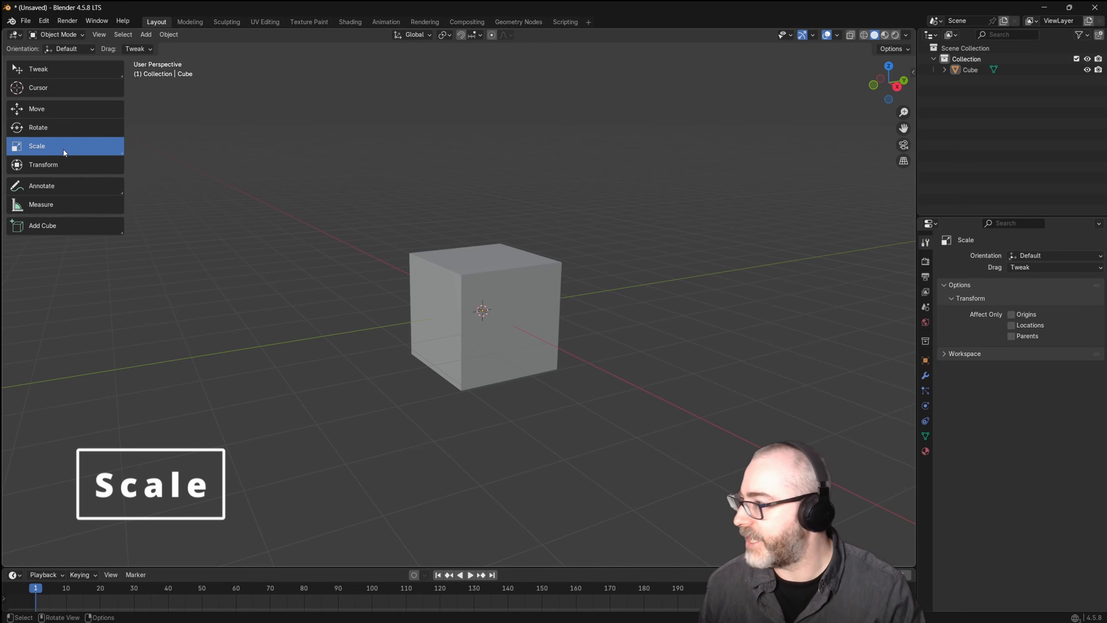
left_click(501, 293)
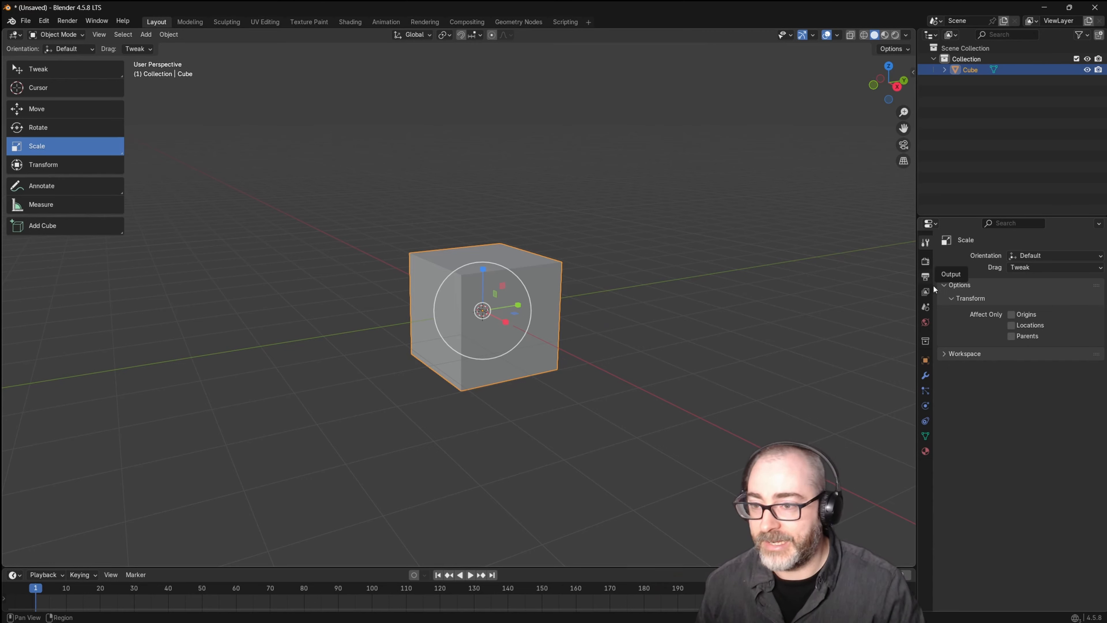
left_click(926, 362)
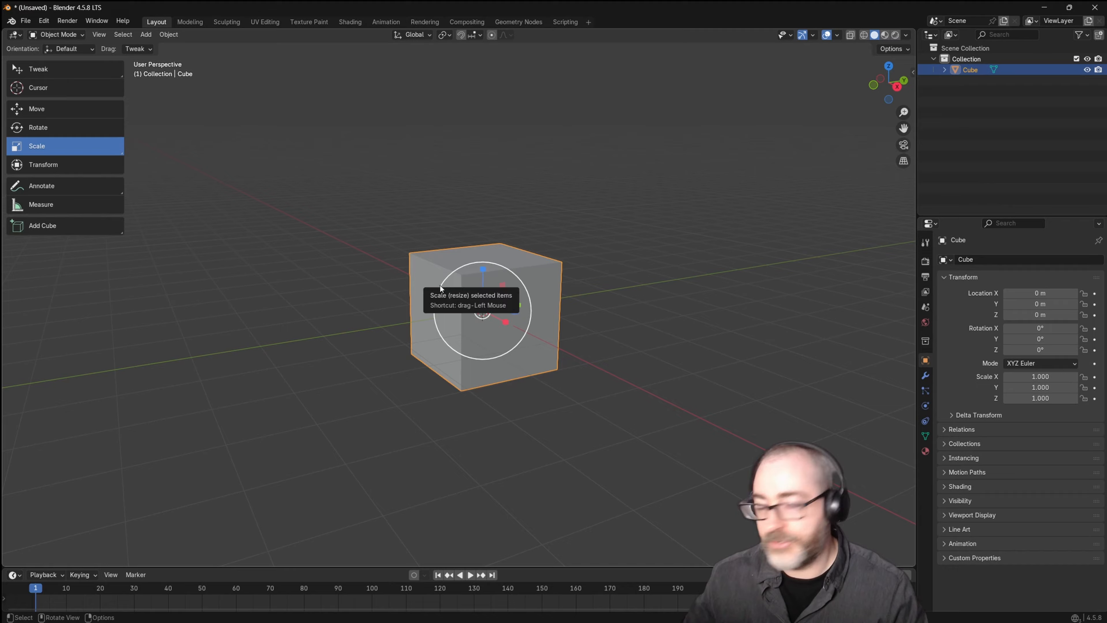
mouse_move(440, 285)
left_mouse_down()
mouse_move(412, 262)
mouse_move(433, 266)
left_mouse_up()
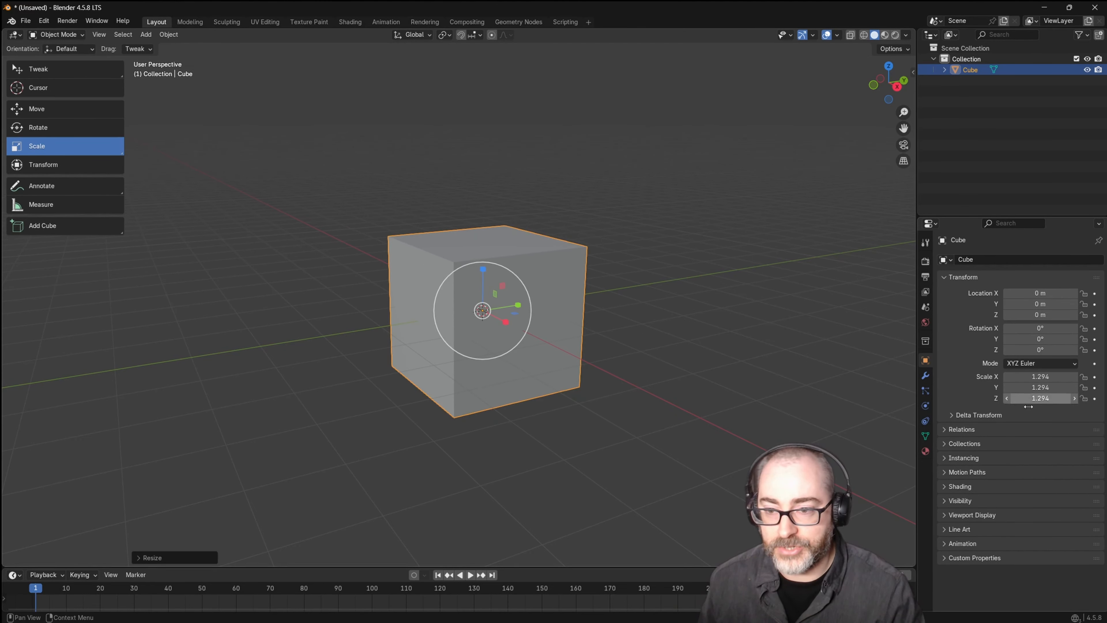
Step: Scale Cube along separate axes into an elongated block, about 0.64 on X, 2.57 on Y and 1.45 on Z
mouse_move(518, 305)
left_mouse_down()
mouse_move(590, 303)
mouse_move(497, 291)
mouse_move(487, 235)
mouse_move(505, 310)
mouse_move(556, 340)
mouse_move(494, 321)
mouse_move(662, 280)
mouse_move(511, 306)
mouse_move(527, 297)
left_mouse_up()
middle_click_drag(406, 244, 541, 279)
scroll(421, 264, "up", 1)
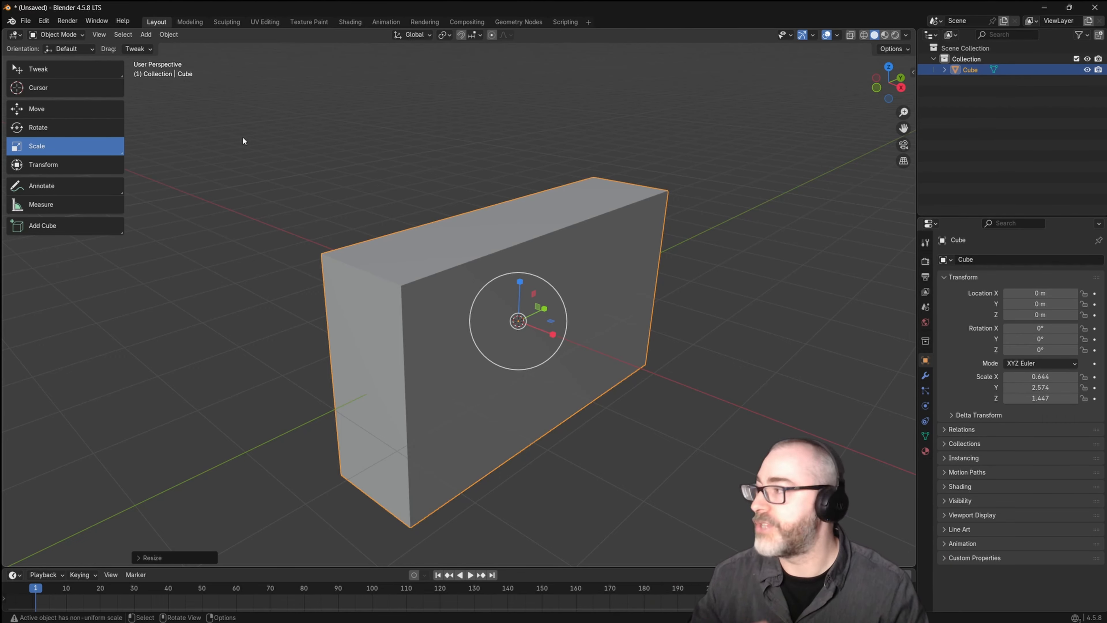
Step: Try bevelling all edges of Cube by about 0.167 m in Edit Mode, undo it, and return to Object Mode
left_click(48, 34)
left_click(52, 59)
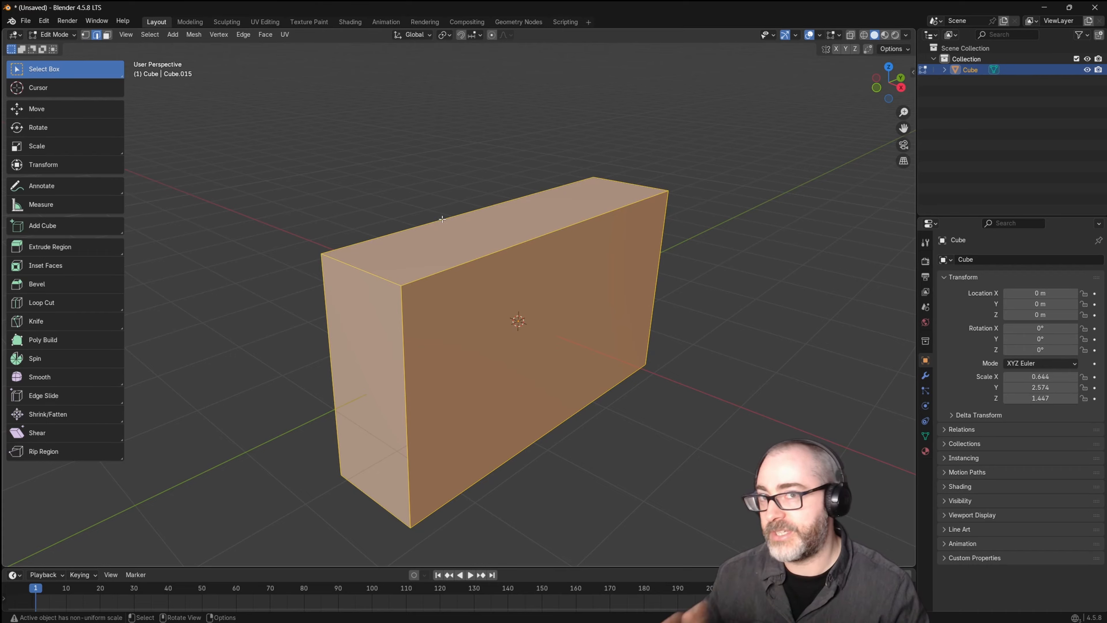
left_click(445, 167)
key("a")
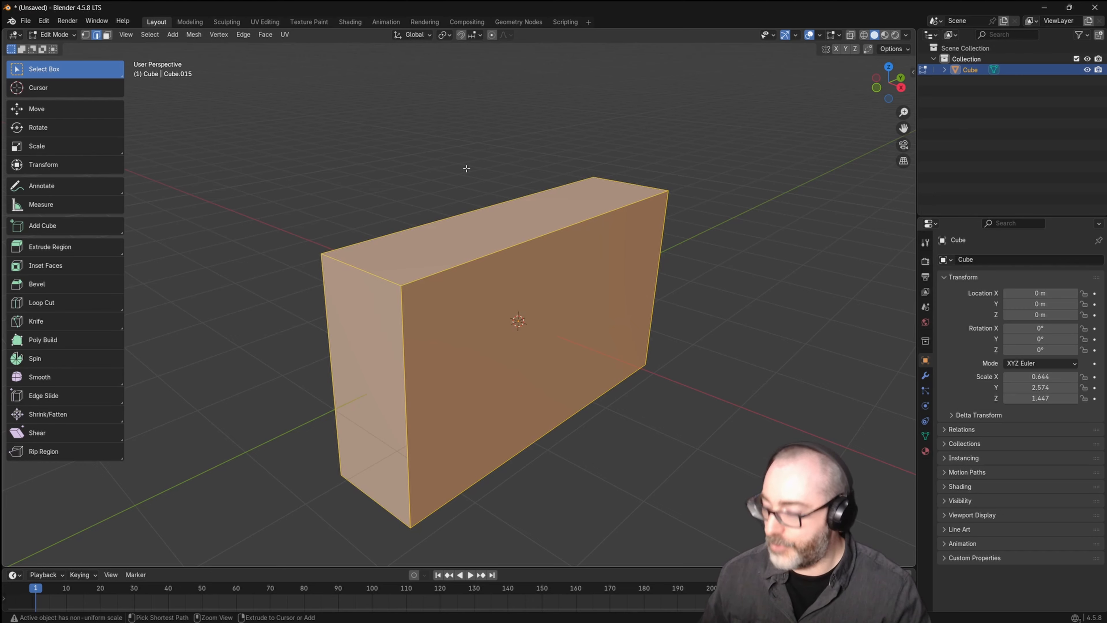
key("ctrl+b")
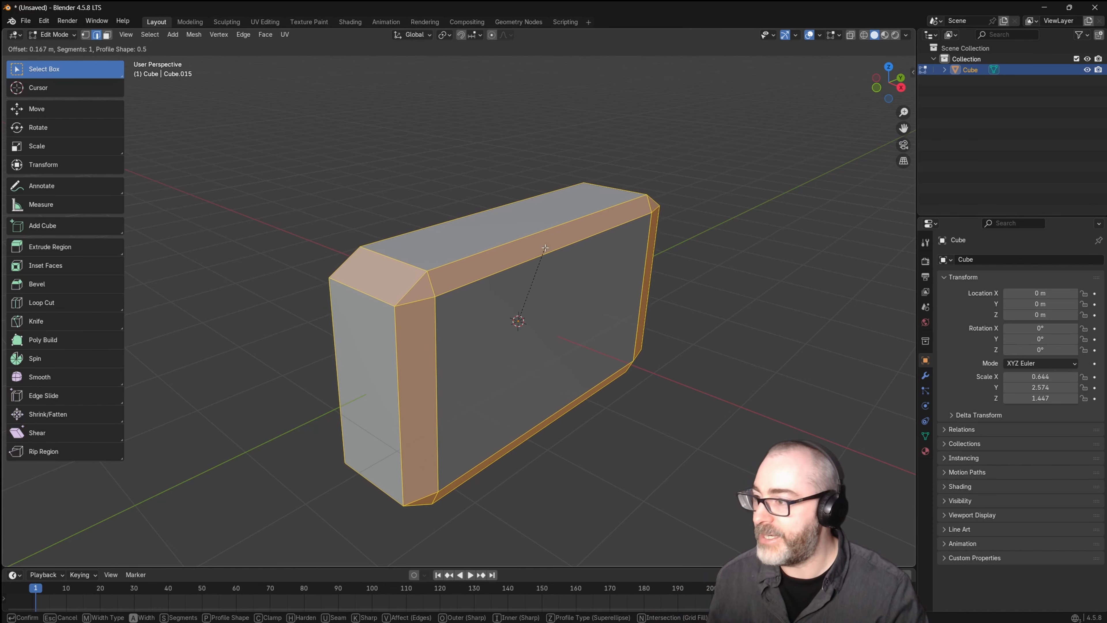
left_click(596, 235)
key("a")
key("ctrl+z")
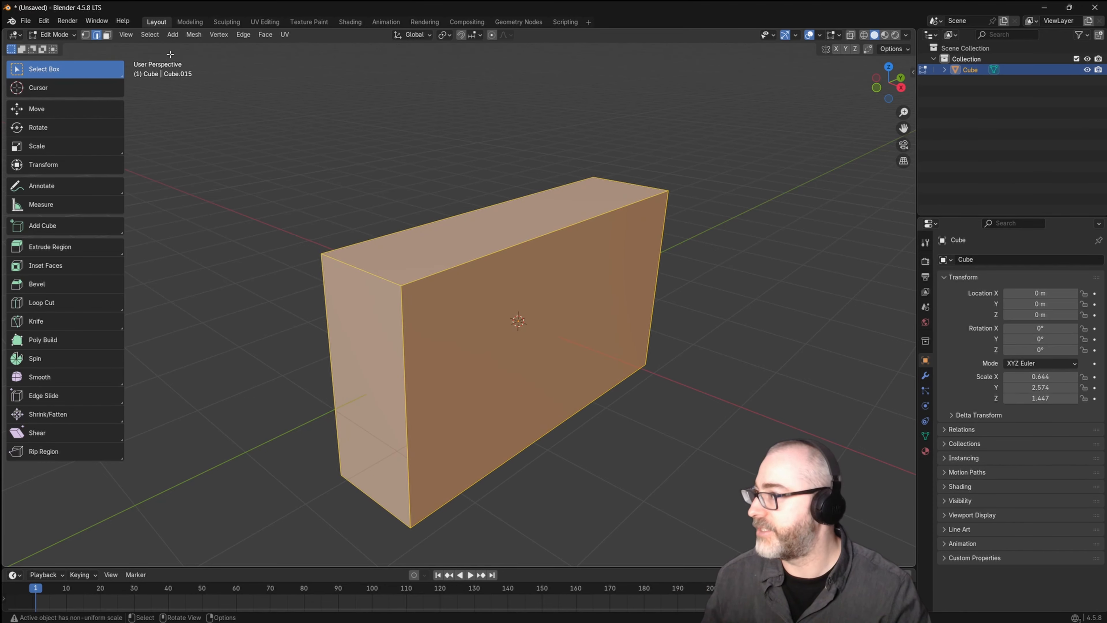
left_click(55, 34)
left_click(48, 44)
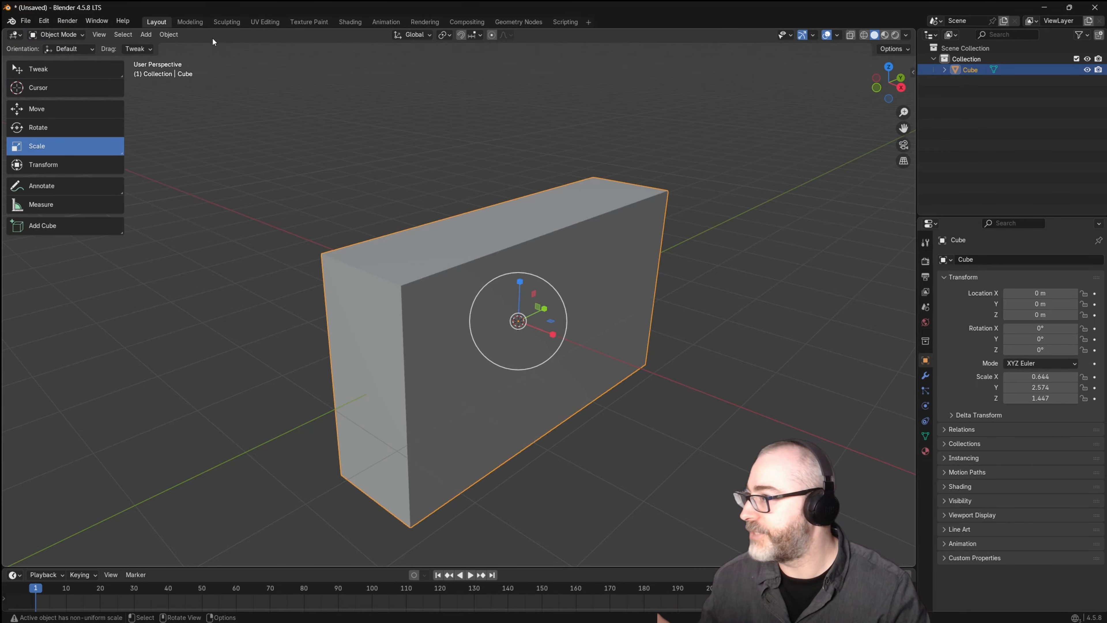
Step: Apply all transforms to Cube and deselect it
left_click(168, 34)
mouse_move(189, 90)
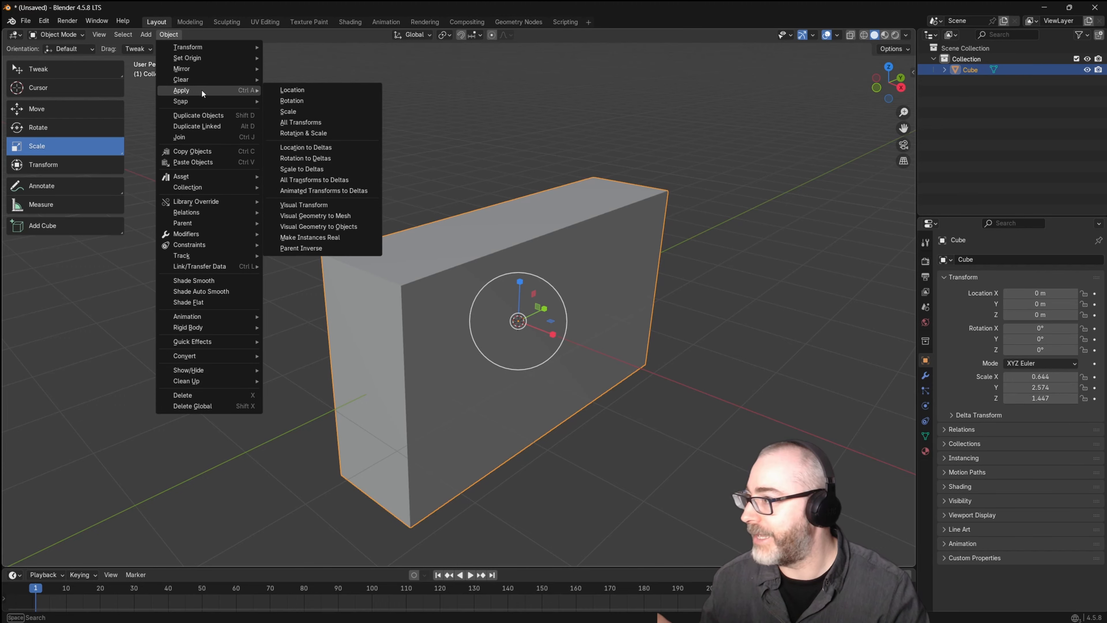
left_click(309, 122)
left_click(703, 250)
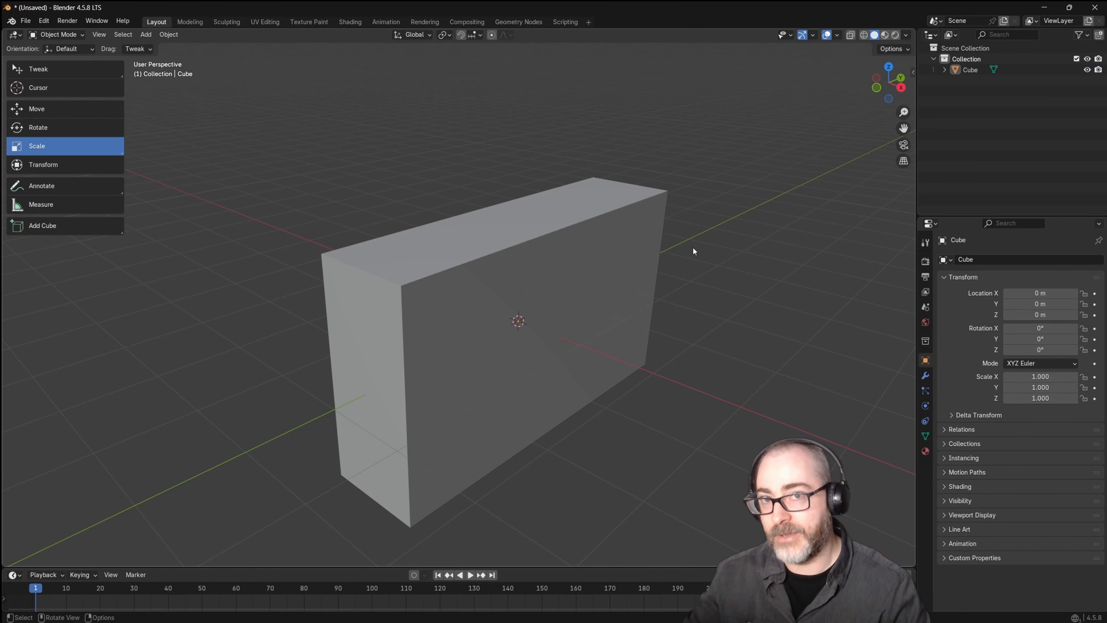
Step: Reselect Cube and bevel all of its edges by about 0.149 m in Edit Mode
left_click(511, 240)
left_click(59, 35)
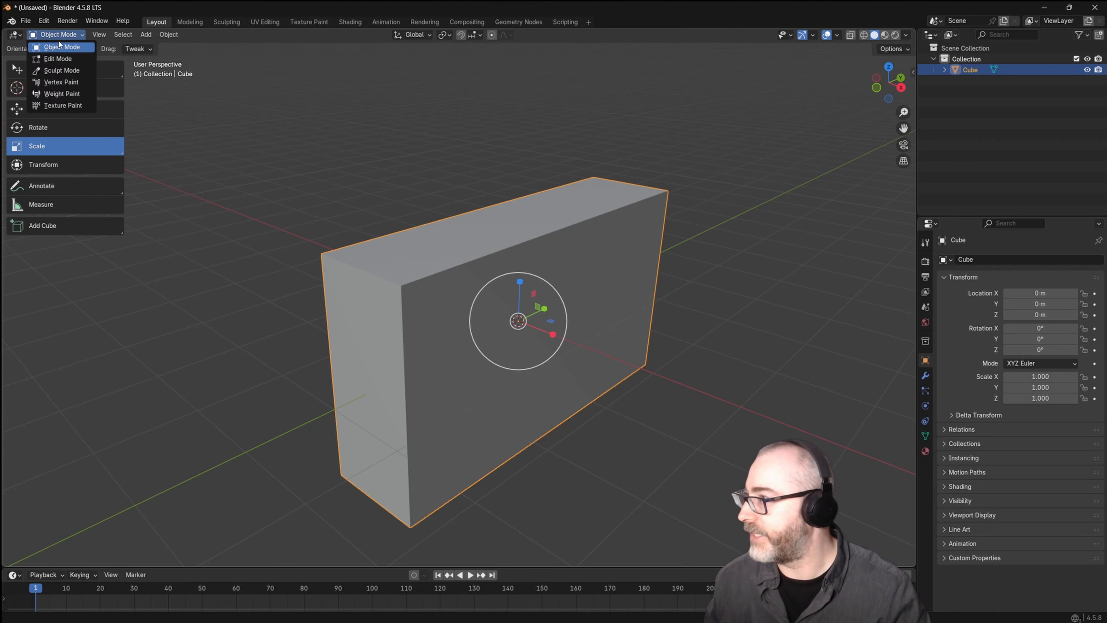
left_click(58, 58)
left_click(447, 182)
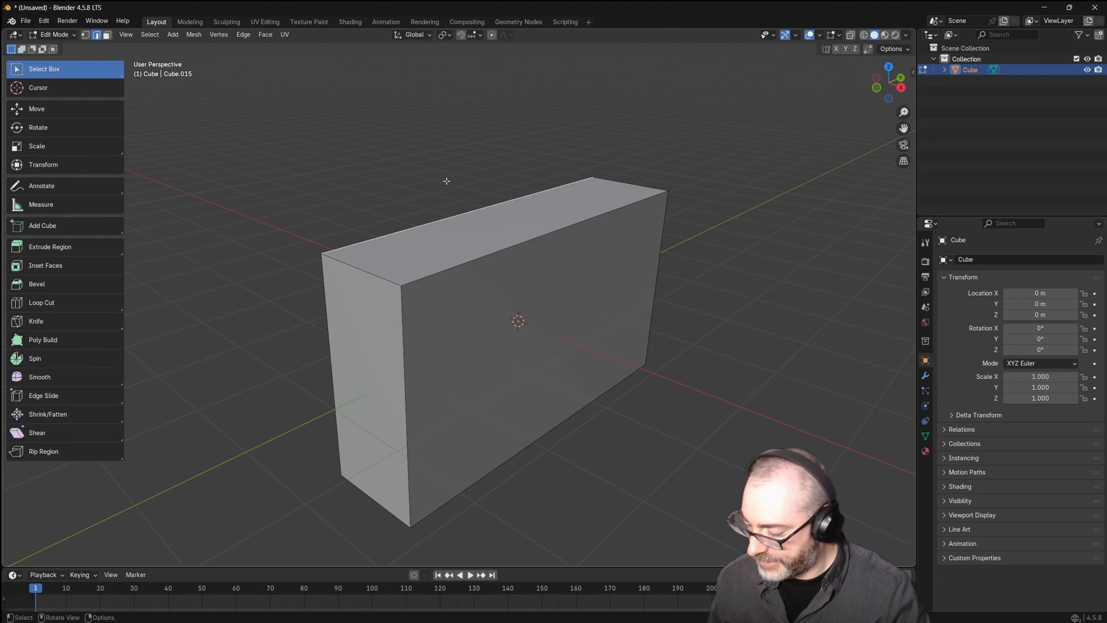
key("a")
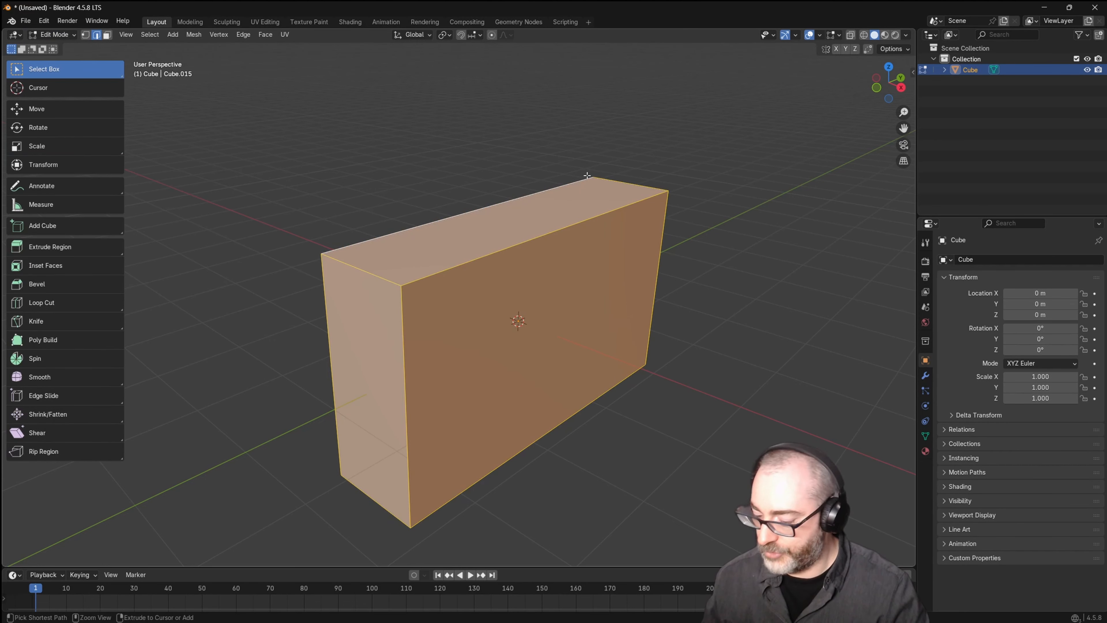
key("ctrl+b")
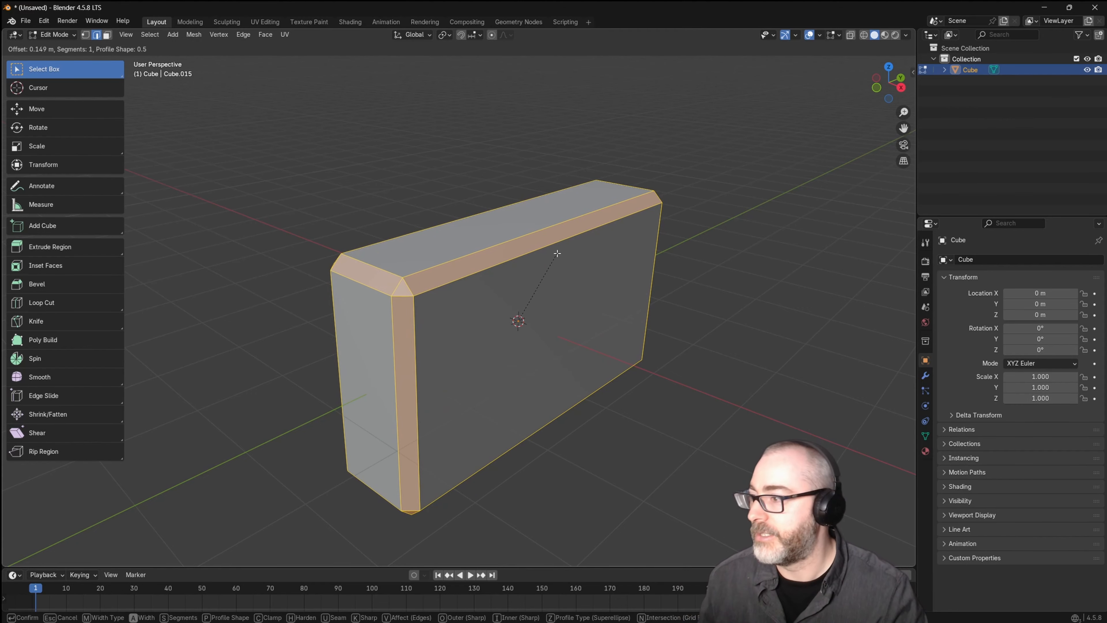
left_click(577, 260)
key("a")
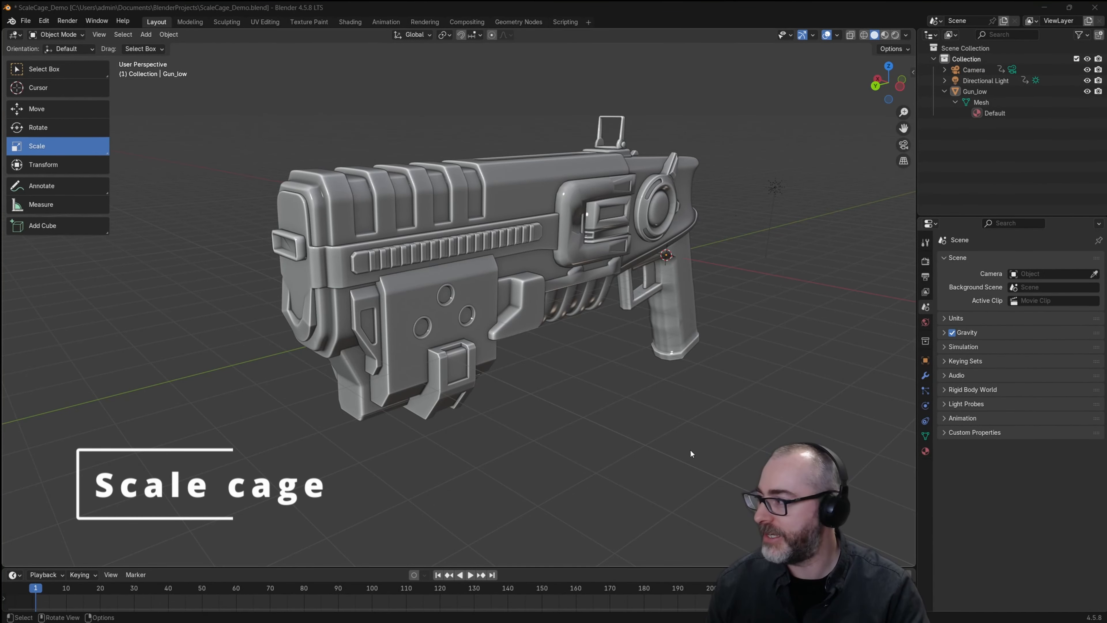
Step: Select Gun_low with the Scale Cage tool and resize it non-uniformly from a cage handle
left_click(100, 149)
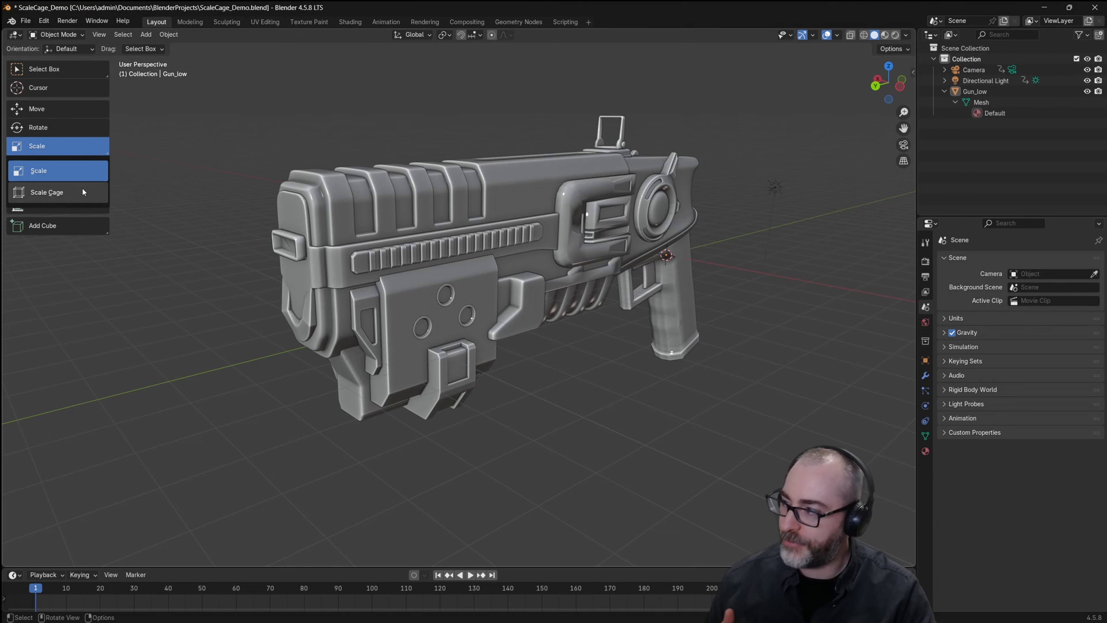
left_click(76, 193)
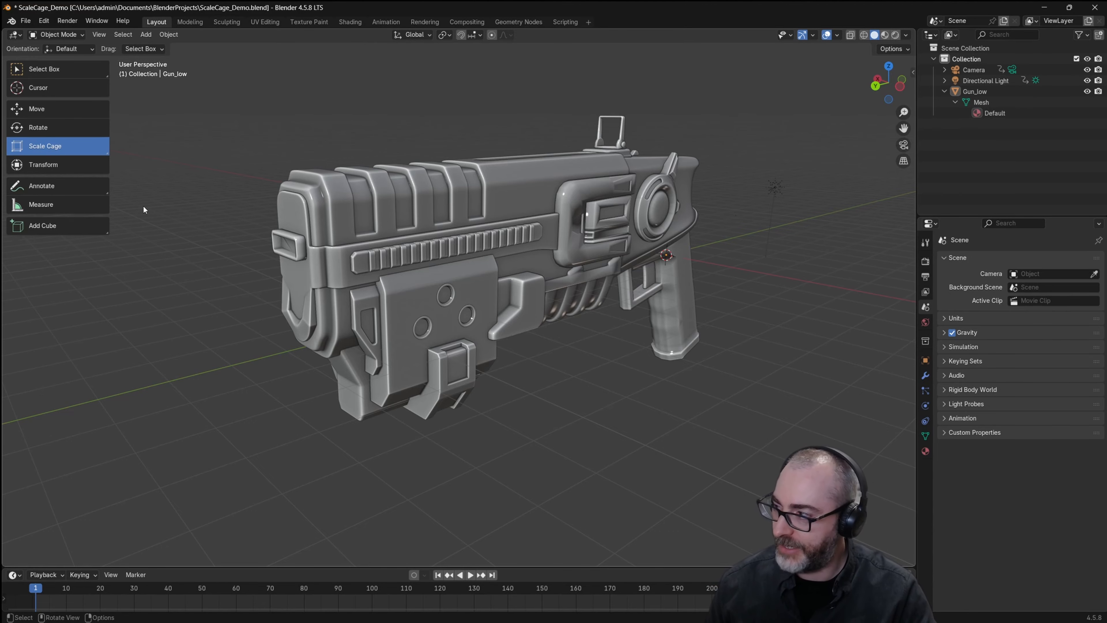
left_click(531, 214)
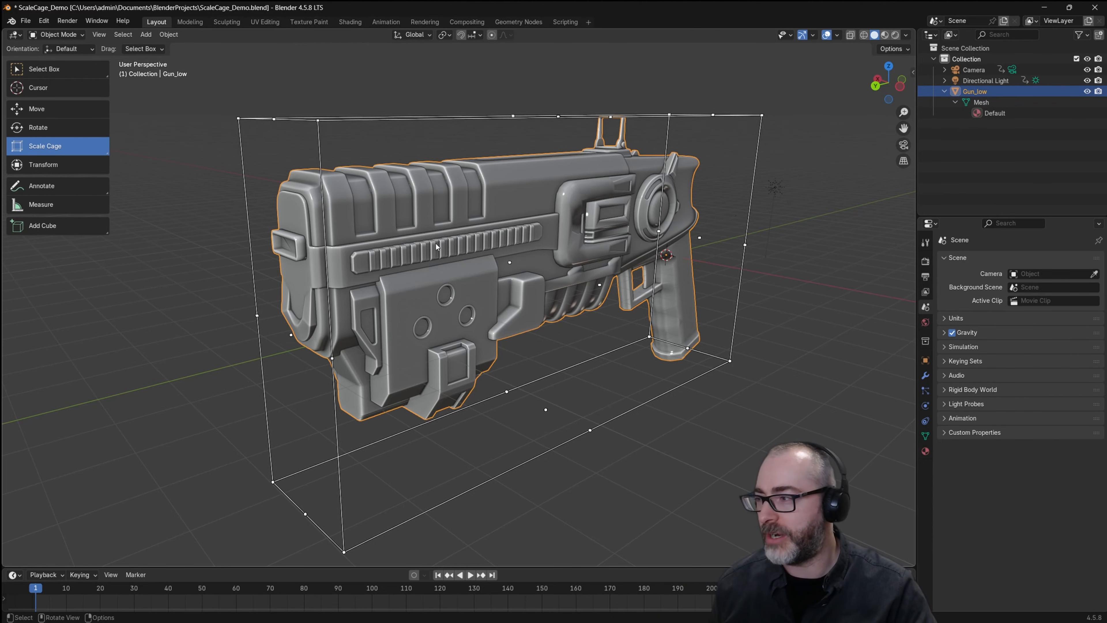
middle_click_drag(435, 247, 287, 172)
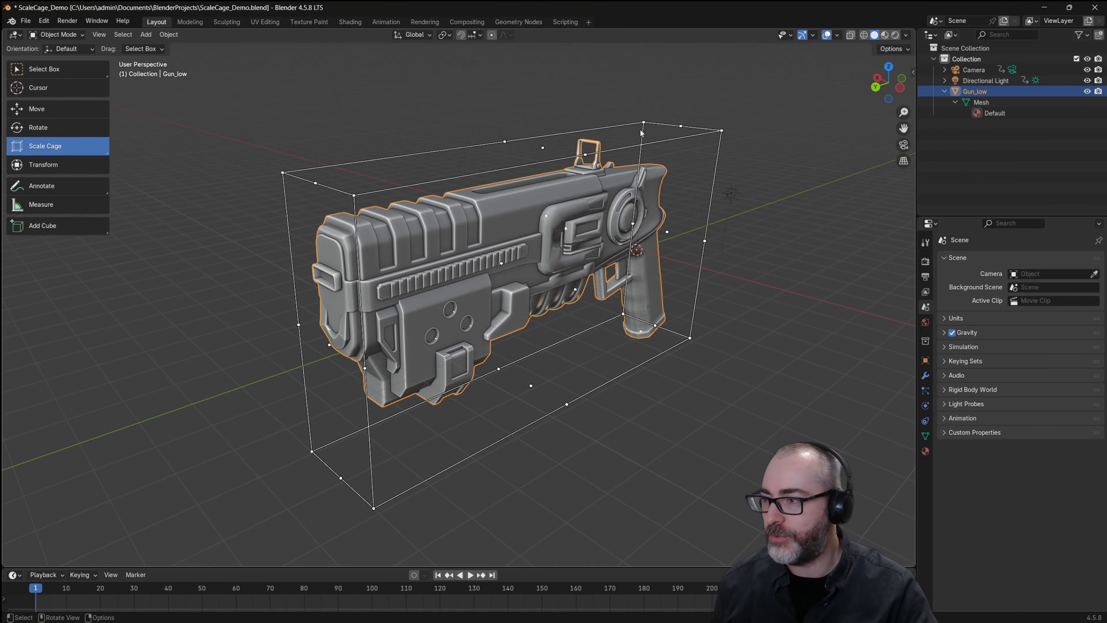
left_click_drag(585, 287, 592, 289)
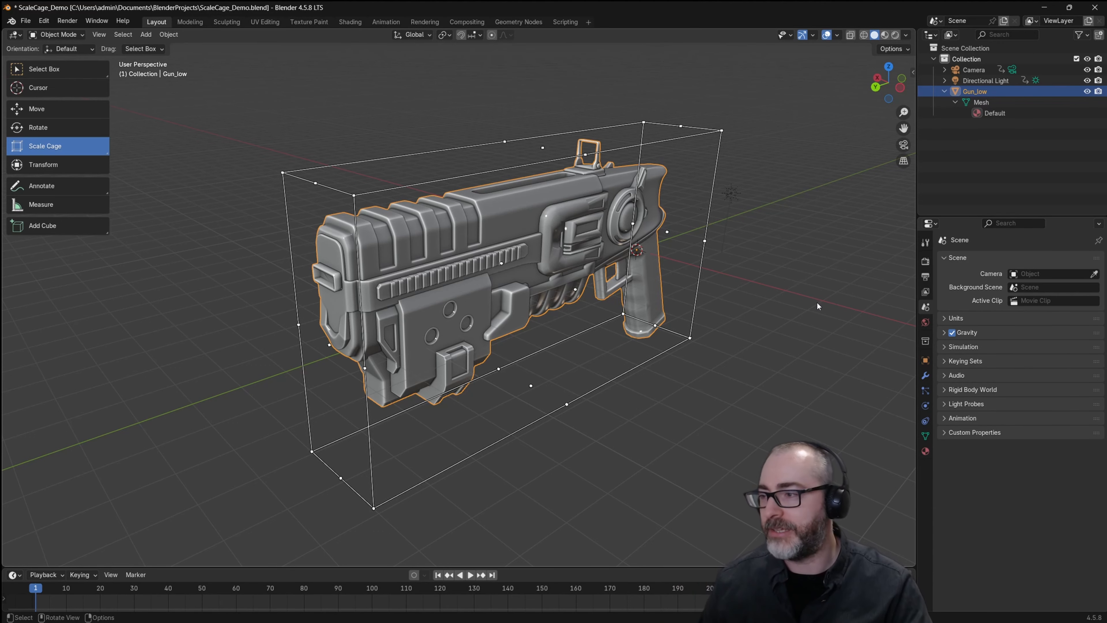
middle_click_drag(400, 301, 560, 281)
left_click_drag(564, 276, 630, 255)
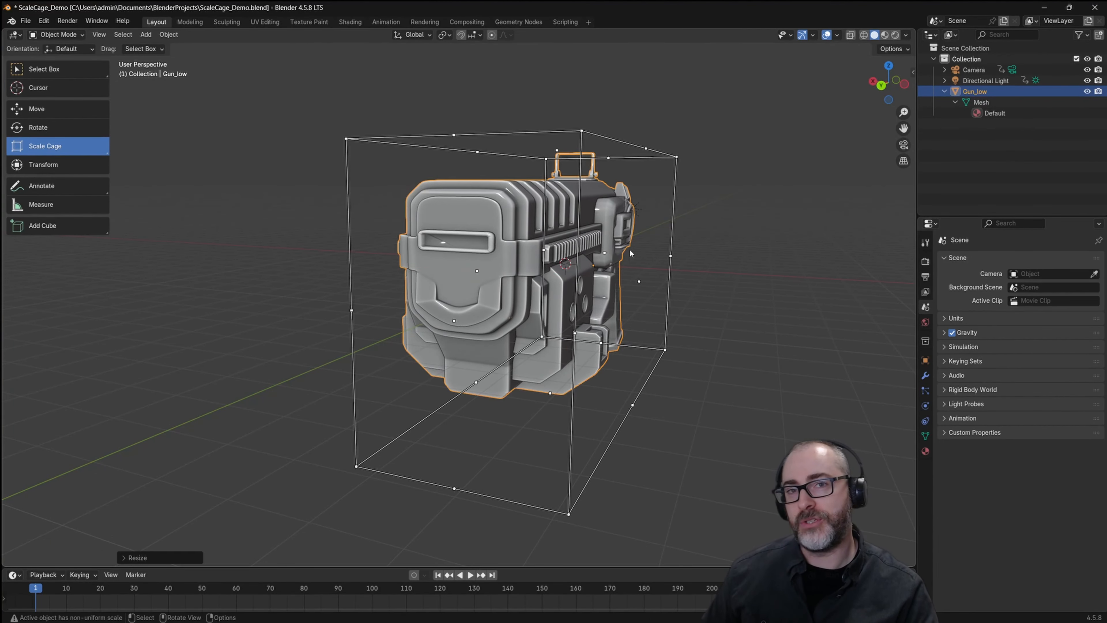
Step: Resize Gun_low further using other Scale Cage handles, including a corner handle of the cage
middle_click_drag(630, 255, 566, 239)
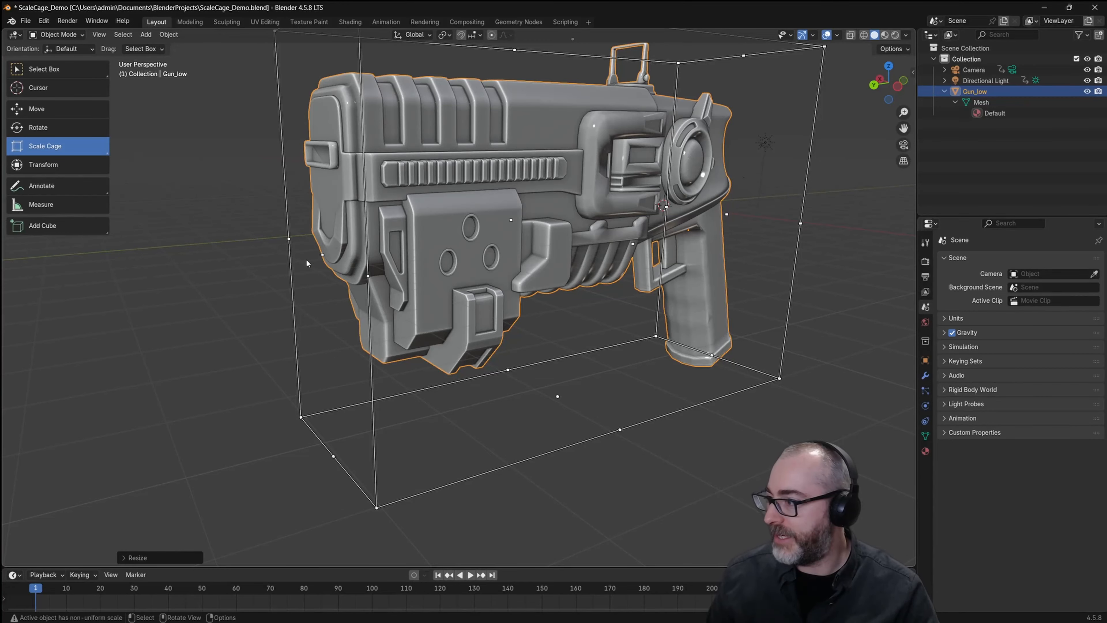
middle_click_drag(786, 215, 748, 283)
mouse_move(720, 307)
left_mouse_down()
mouse_move(830, 360)
mouse_move(26, 409)
mouse_move(733, 304)
left_mouse_up()
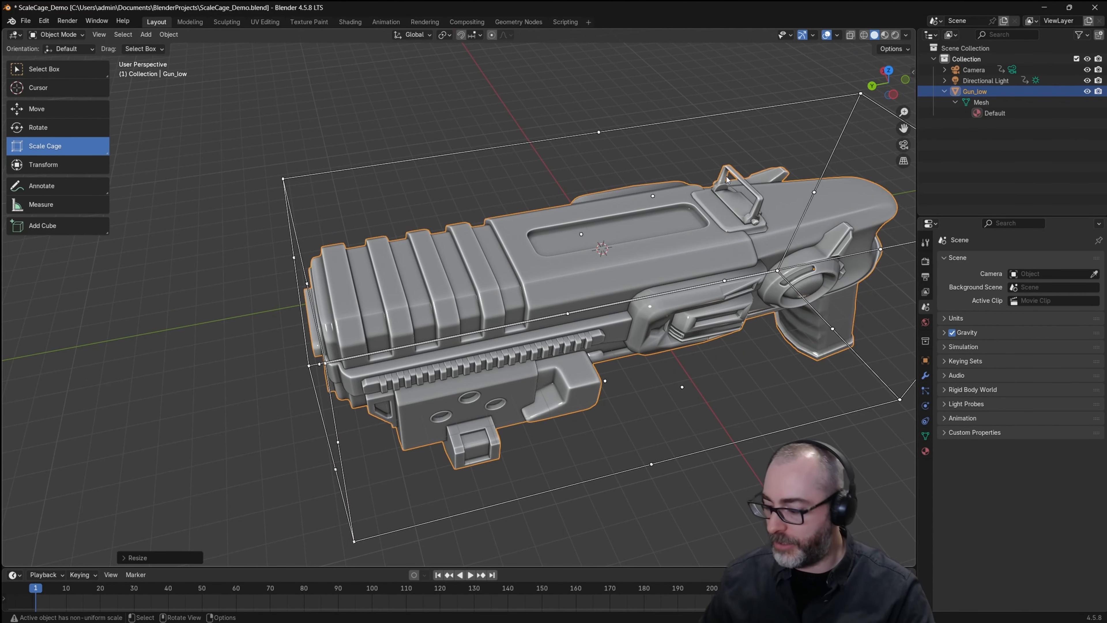
middle_click_drag(663, 230, 663, 158)
scroll(663, 158, "up", 1)
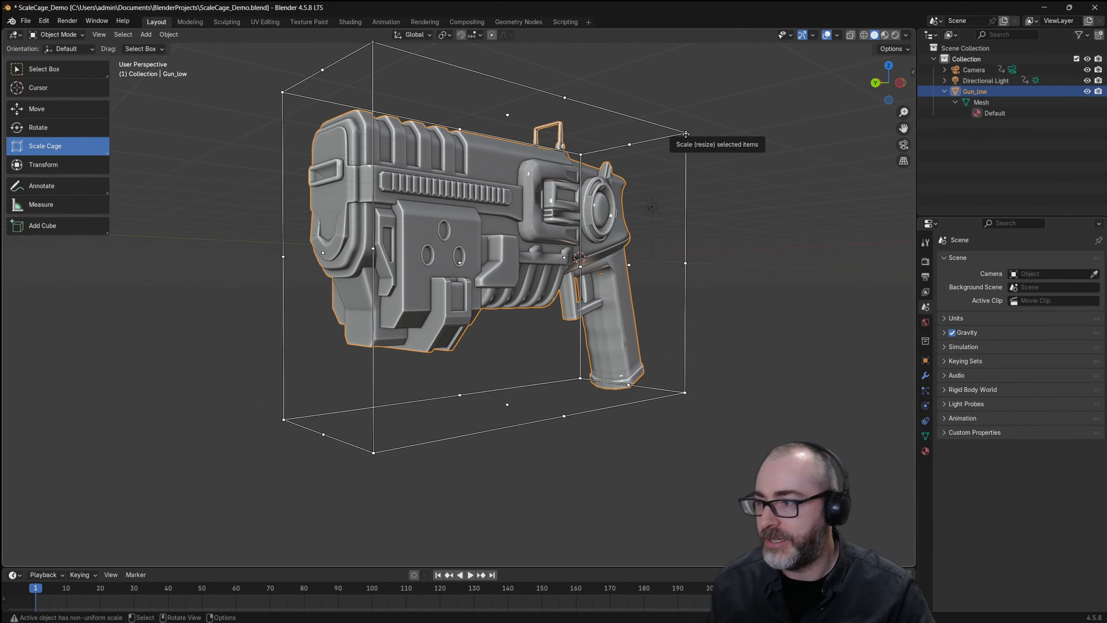
middle_click_drag(686, 134, 685, 163)
left_click_drag(695, 90, 873, 45)
scroll(522, 197, "down", 3)
middle_click_drag(501, 207, 512, 200)
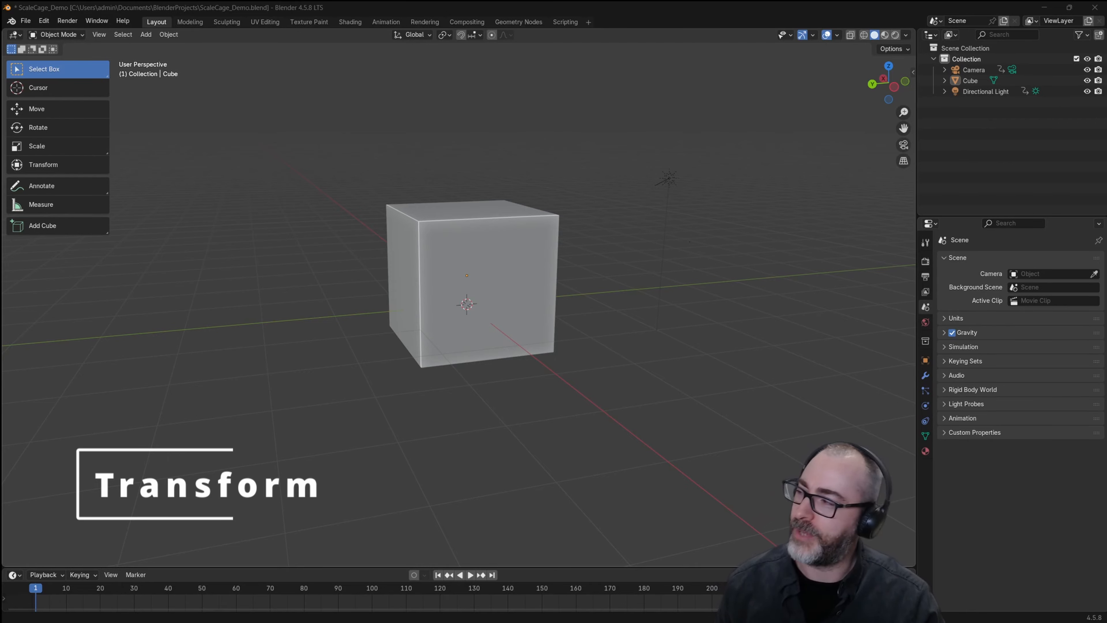
Step: Select Cube, show its Move, Rotate and Scale gizmos in turn, and move it along Z with the Transform tool
left_click(74, 109)
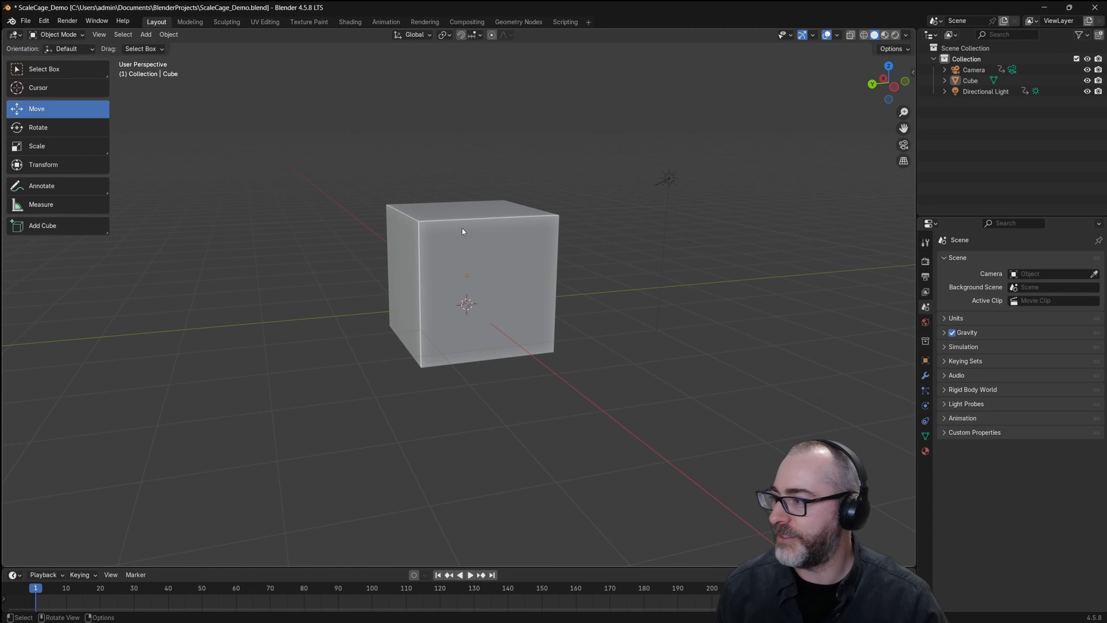
left_click(463, 231)
left_click(47, 129)
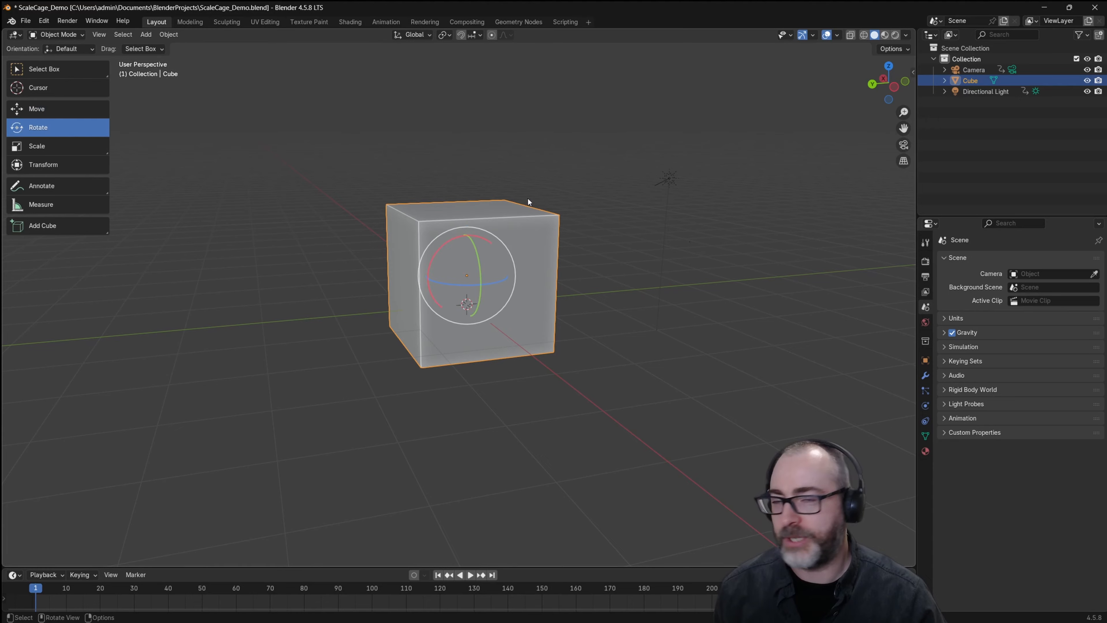
left_click(83, 147)
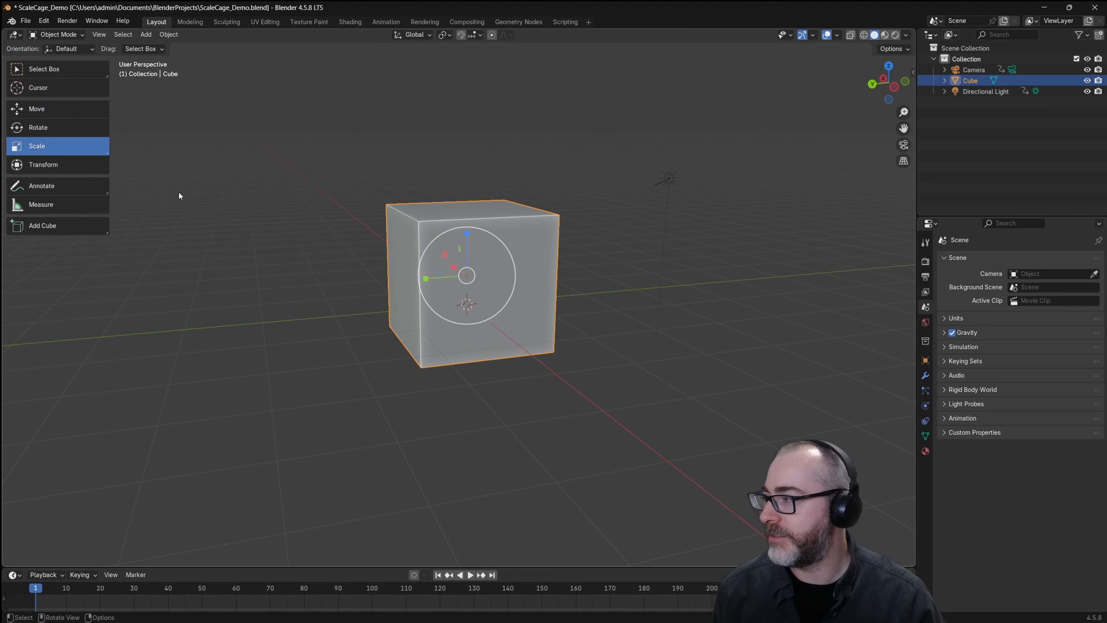
left_click(77, 172)
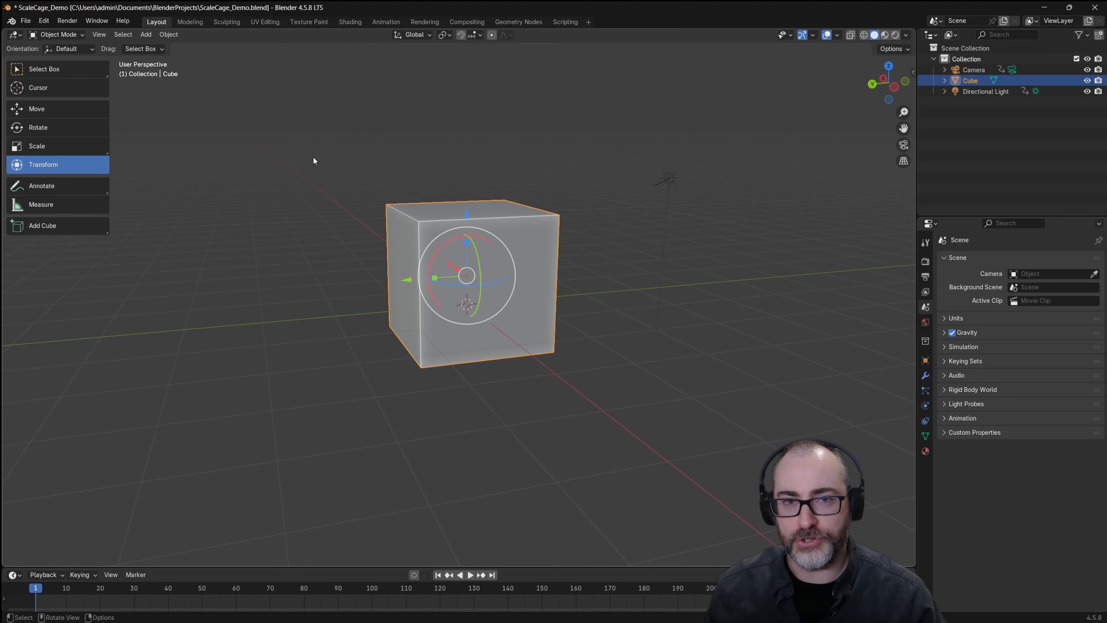
left_click_drag(466, 213, 485, 196)
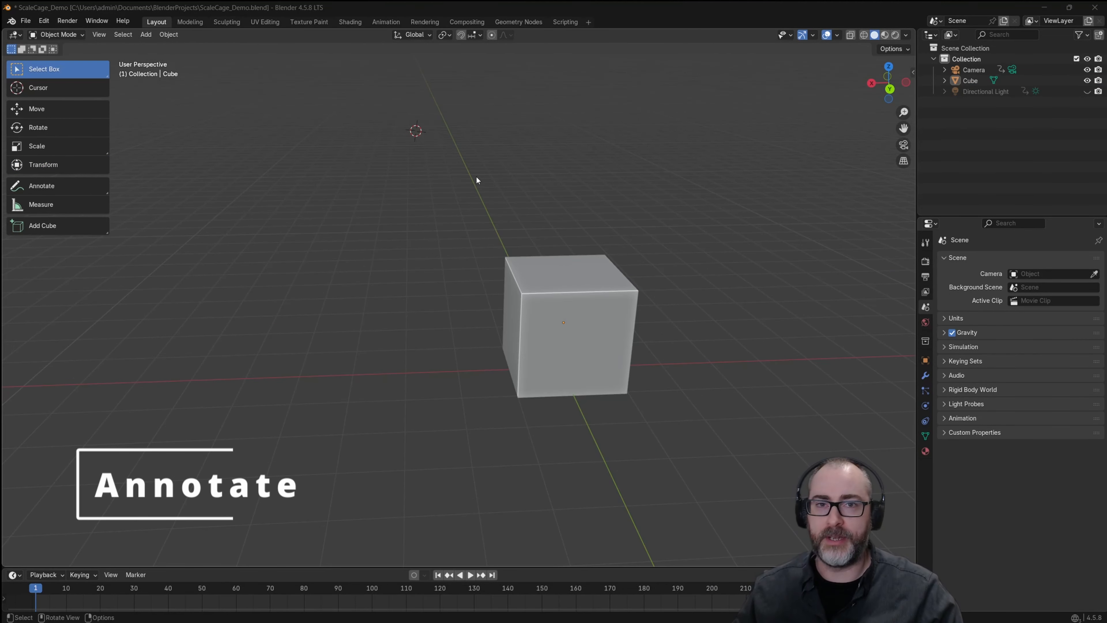
Step: Draw a freehand looping annotation above the cube and a row of five straight annotation lines beneath it
left_click(66, 185)
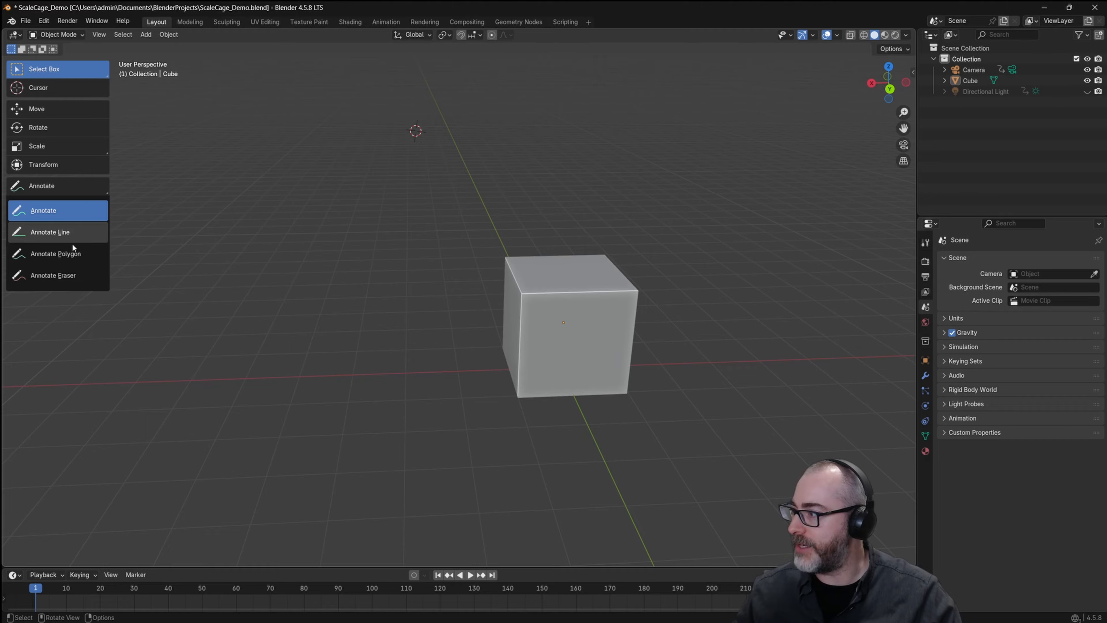
left_click(68, 214)
mouse_move(201, 124)
left_mouse_down()
mouse_move(183, 166)
mouse_move(671, 188)
left_mouse_up()
left_click(63, 192)
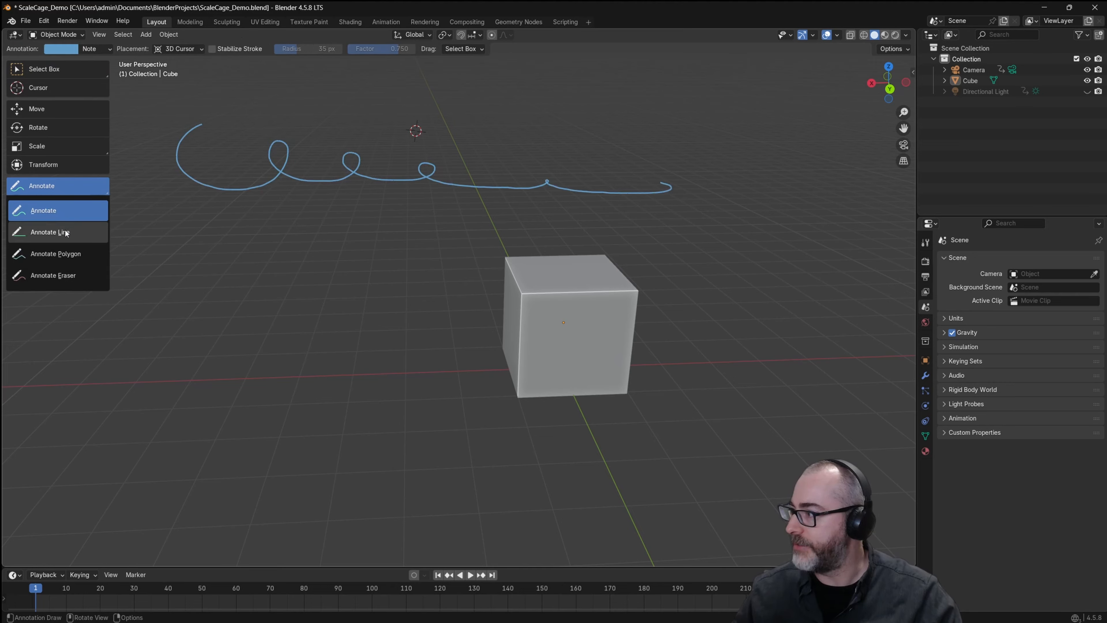
left_click(66, 205)
left_click_drag(157, 215, 494, 226)
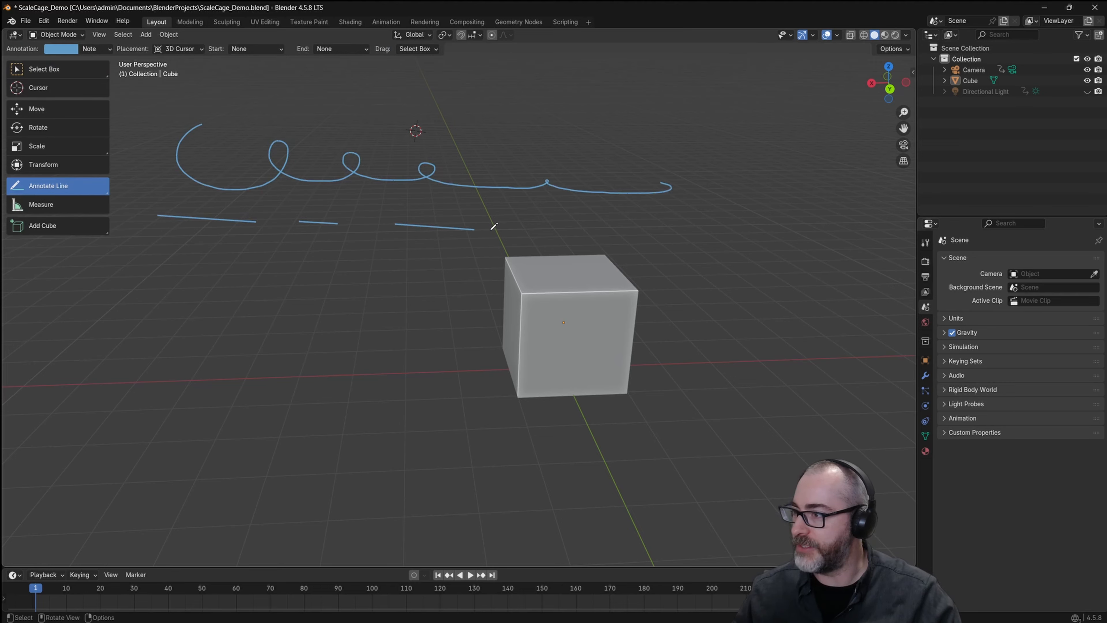
Step: Draw an open ten-point annotation polygon that runs below and around the cube and ends above it
left_click(45, 194)
left_click(74, 221)
left_click(157, 283)
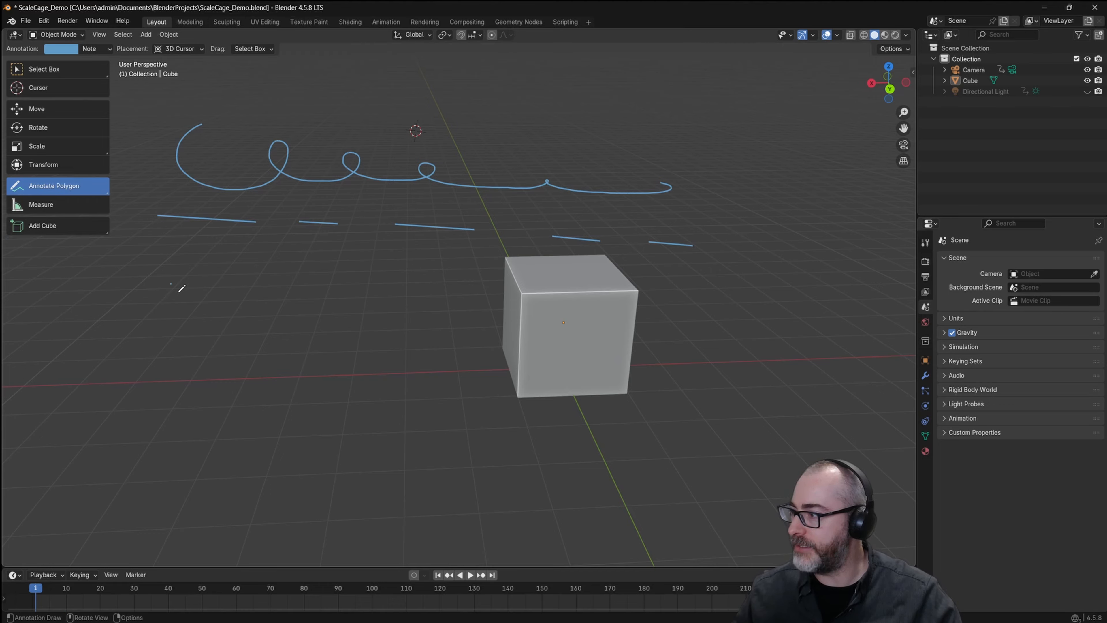
left_click(270, 315)
left_click(307, 372)
left_click(412, 456)
left_click(562, 462)
left_click(706, 435)
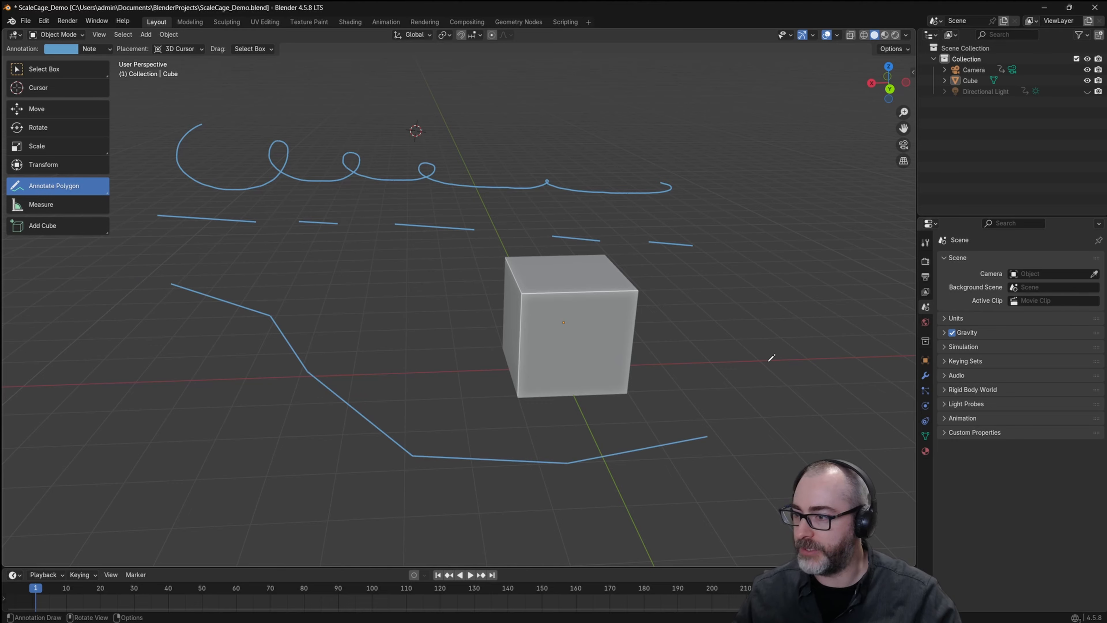
left_click(782, 338)
left_click(795, 213)
left_click(761, 157)
left_click(706, 124)
key("Escape")
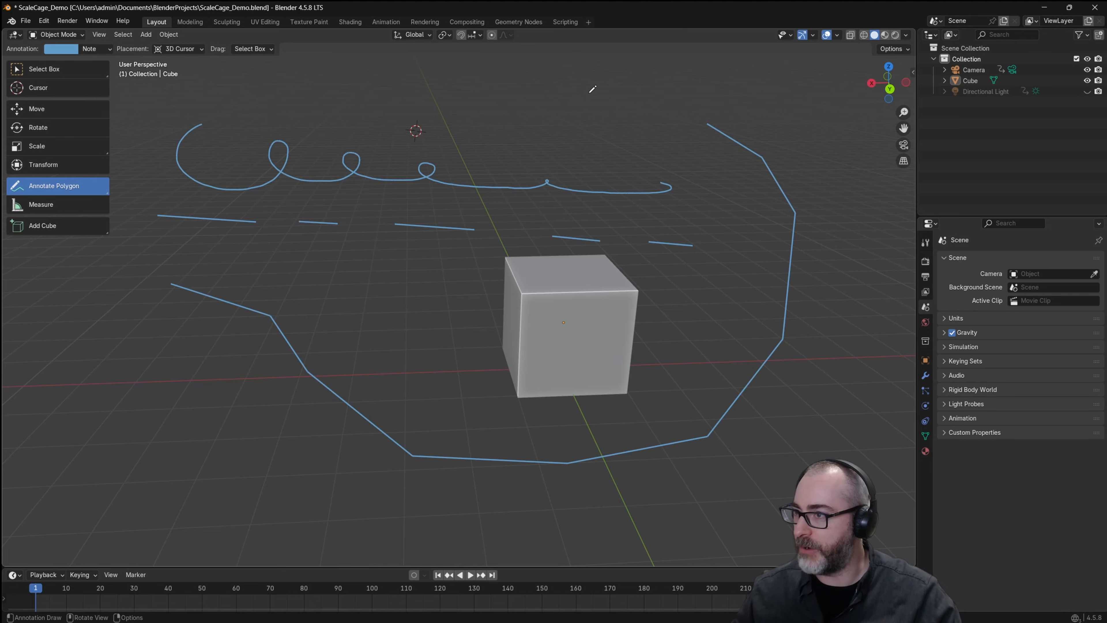
Step: Erase all the annotation strokes with the Annotate Eraser
left_click_drag(55, 184, 62, 260)
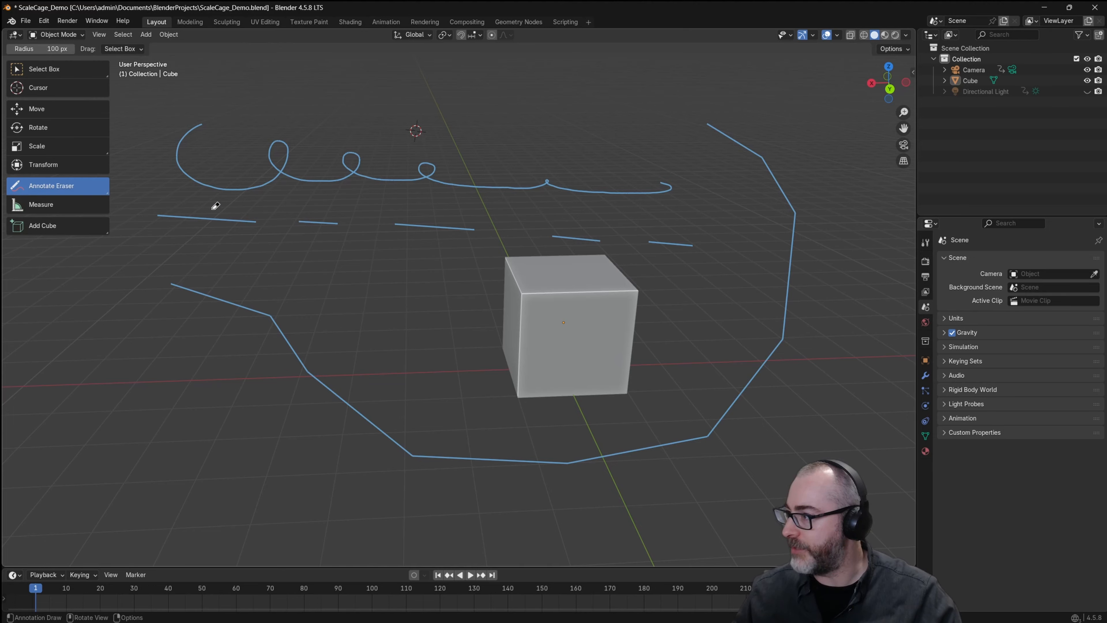
mouse_move(215, 205)
left_mouse_down()
mouse_move(259, 144)
mouse_move(236, 273)
mouse_move(526, 407)
mouse_move(365, 247)
mouse_move(306, 158)
mouse_move(668, 211)
mouse_move(723, 358)
mouse_move(656, 187)
left_mouse_up()
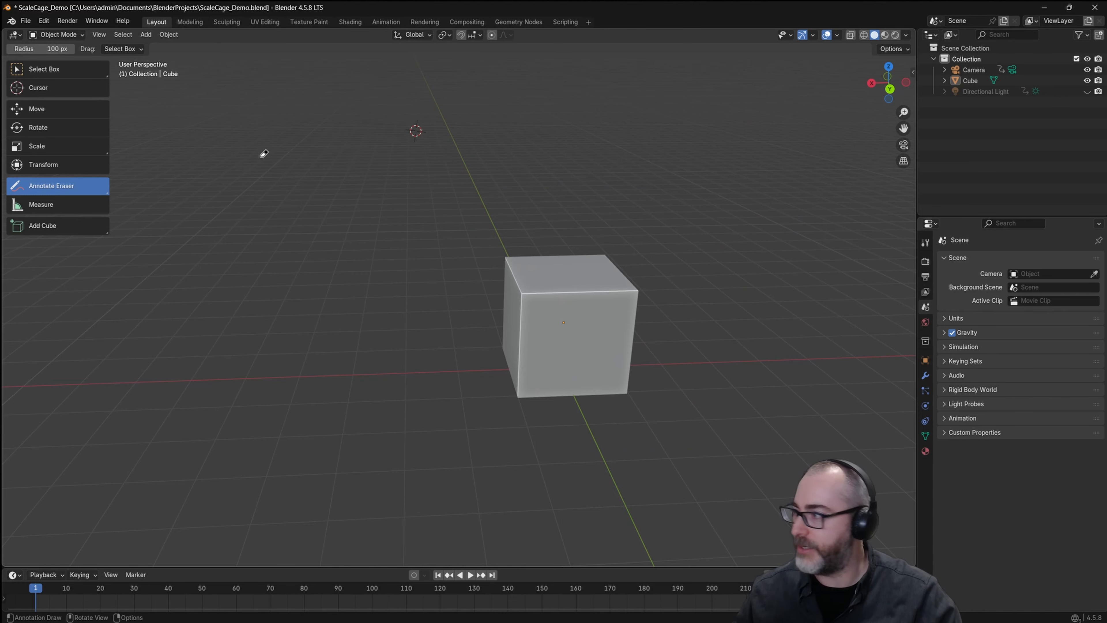
Step: Activate Annotate with stroke placement at the 3D Cursor, and reposition the 3D cursor in the empty space beside the cube
left_click_drag(47, 189, 77, 207)
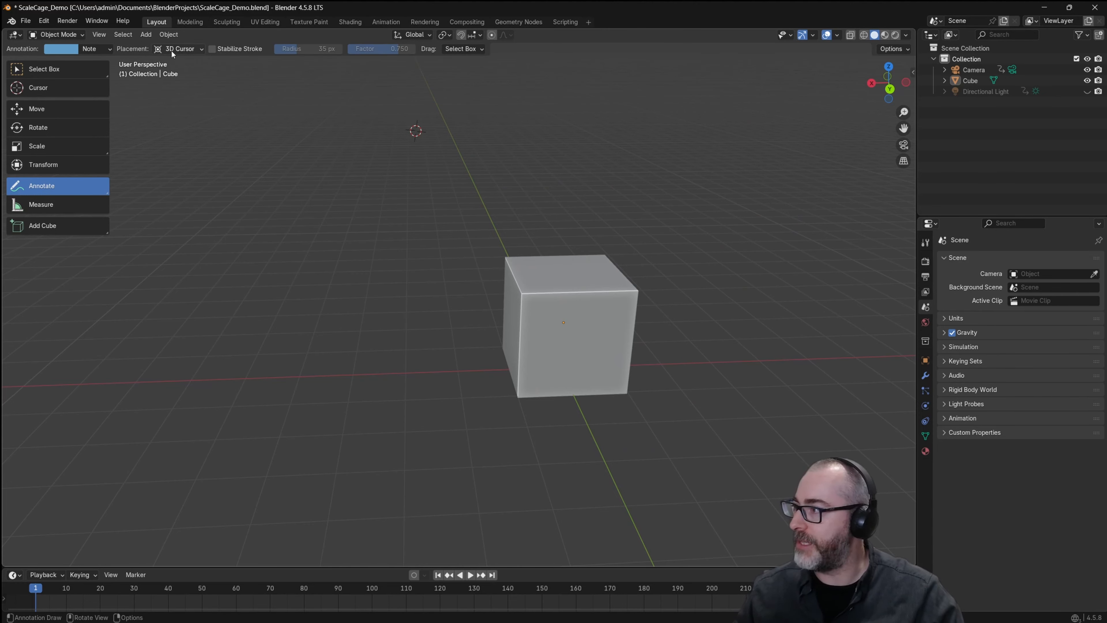
left_click(186, 49)
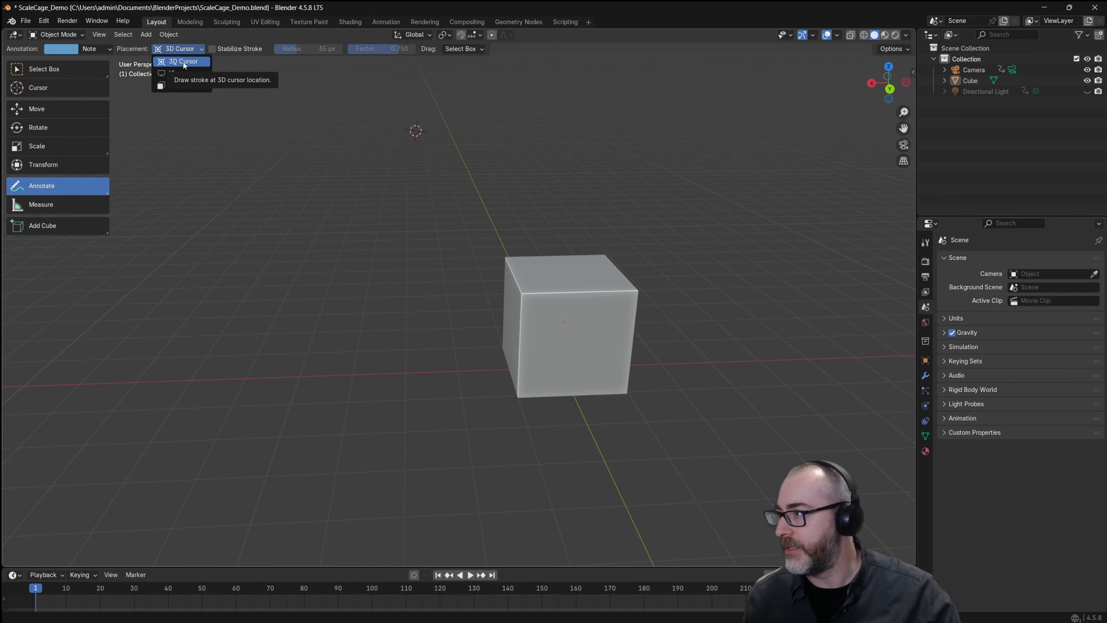
left_click(184, 62)
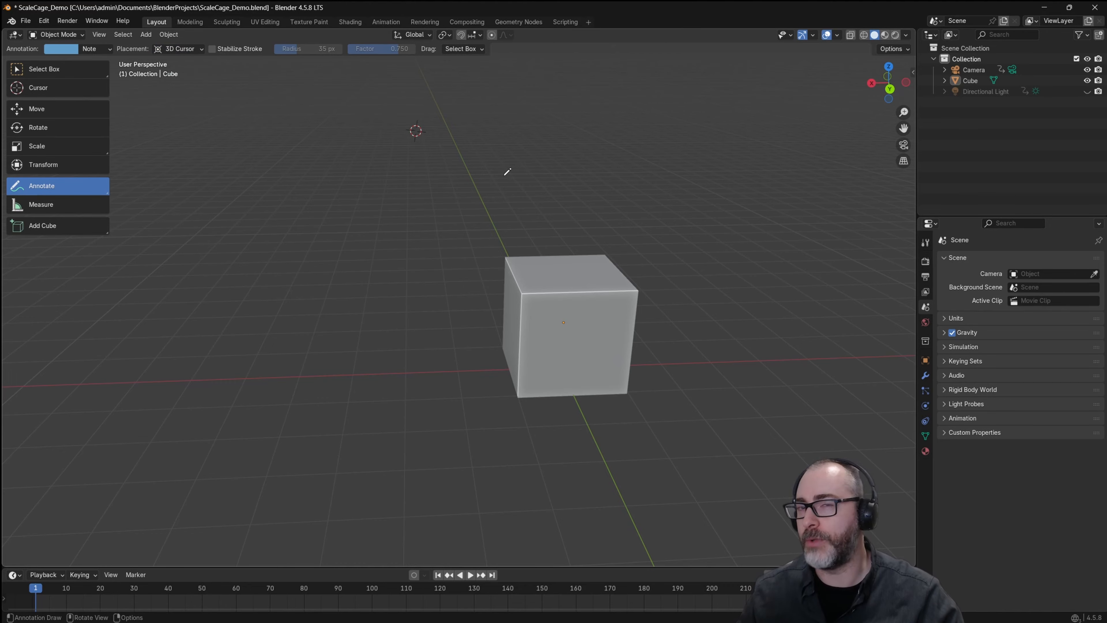
right_click(615, 147, "shift")
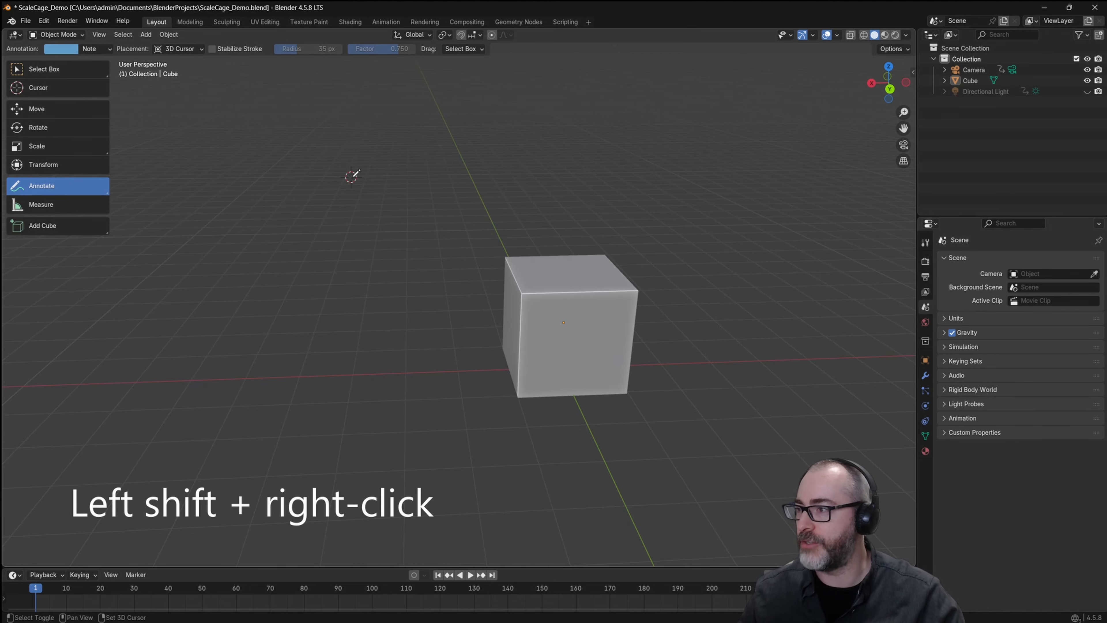
right_click_drag(355, 175, 704, 241, "shift")
key("Home")
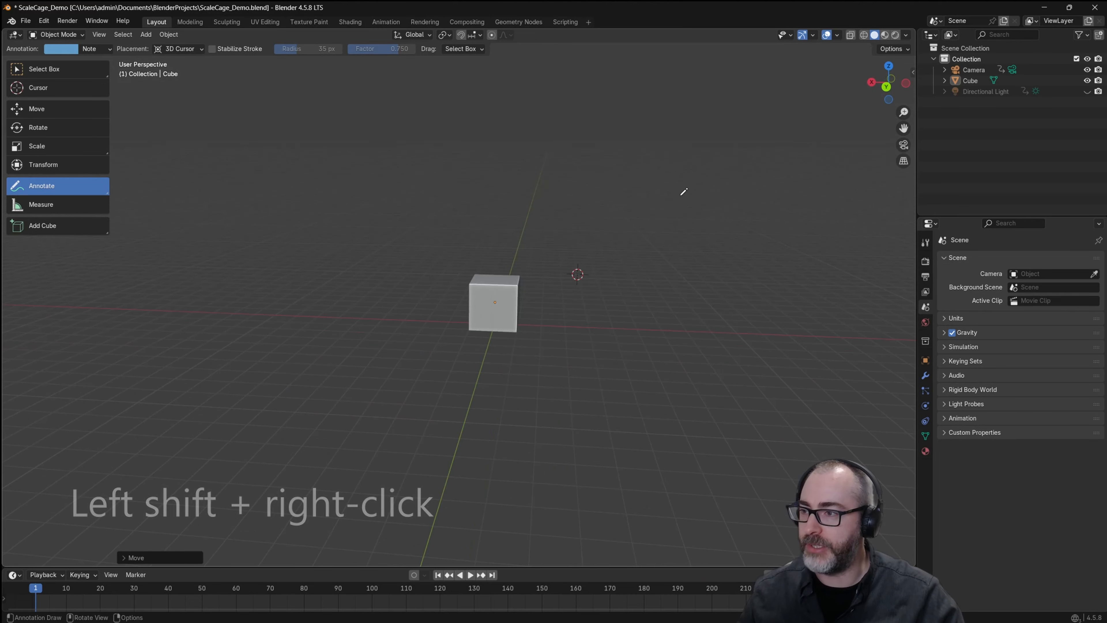
middle_click_drag(681, 195, 593, 239)
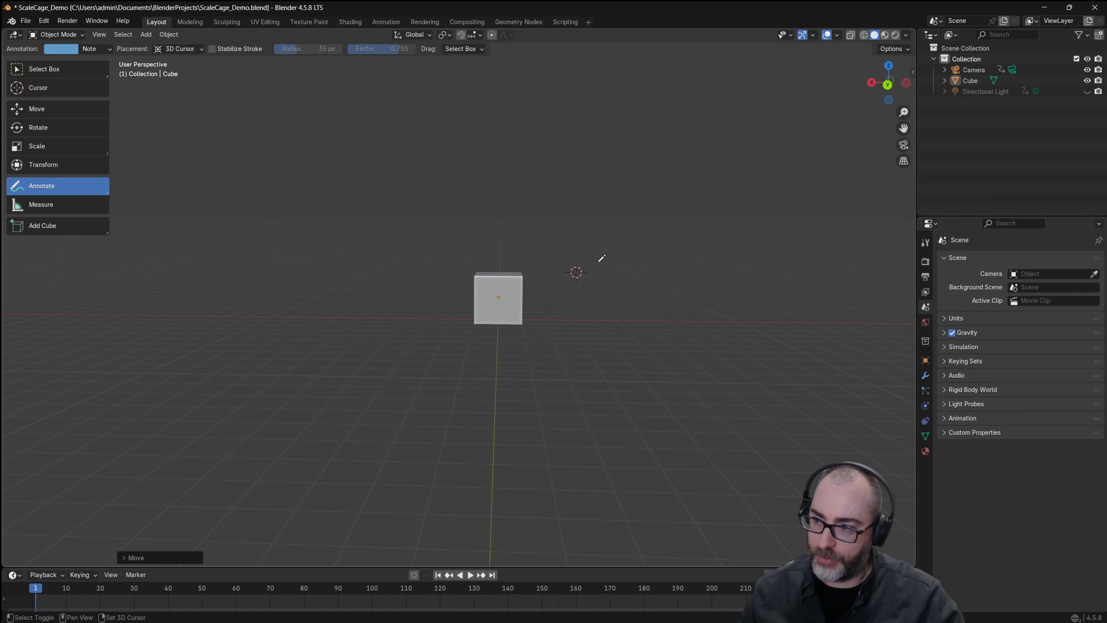
right_click_drag(600, 257, 586, 260, "shift")
Step: Write "Sky" as a freehand annotation at the 3D cursor and inspect its depth from other angles
mouse_move(446, 243)
middle_mouse_down()
mouse_move(546, 242)
mouse_move(447, 229)
mouse_move(230, 257)
mouse_move(694, 266)
mouse_move(554, 265)
middle_mouse_up()
left_click_drag(630, 203, 609, 247)
left_click_drag(660, 191, 683, 267)
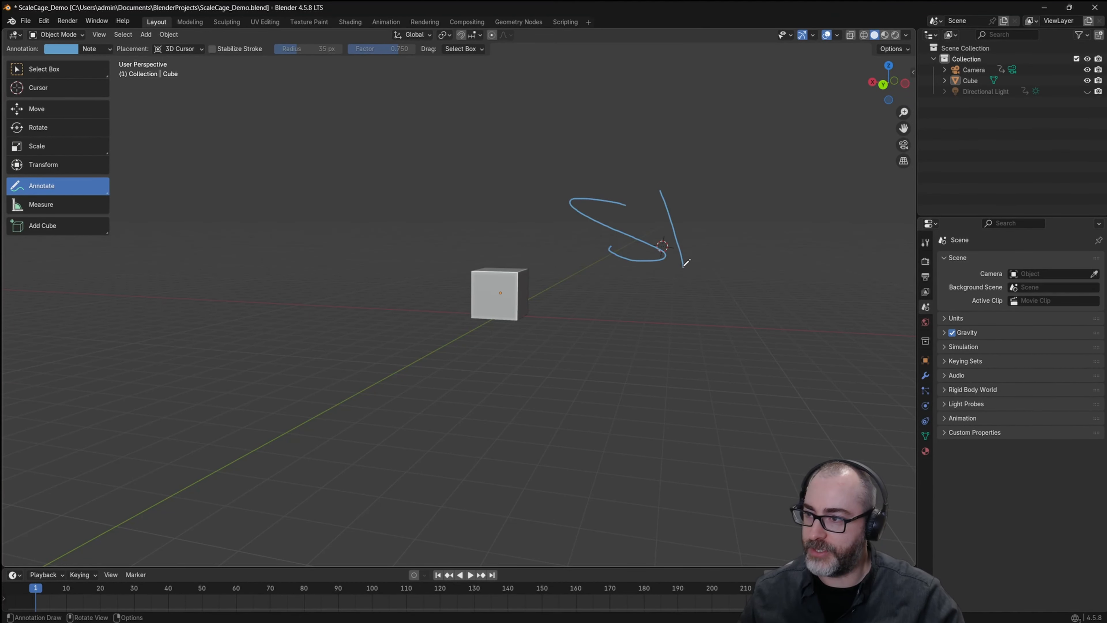
mouse_move(701, 208)
left_mouse_down()
mouse_move(673, 234)
mouse_move(729, 287)
left_mouse_up()
mouse_move(728, 286)
middle_mouse_down()
mouse_move(714, 262)
mouse_move(642, 240)
mouse_move(484, 257)
mouse_move(592, 267)
mouse_move(431, 261)
middle_mouse_up()
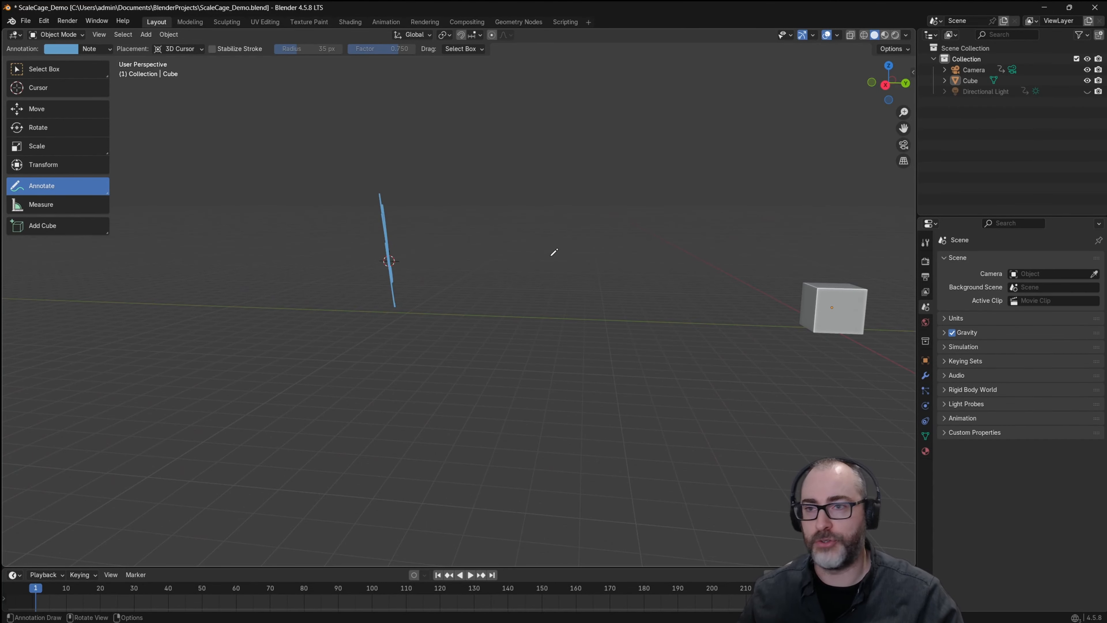
mouse_move(565, 242)
middle_mouse_down()
mouse_move(512, 214)
mouse_move(731, 240)
mouse_move(785, 230)
mouse_move(372, 226)
middle_mouse_up()
mouse_move(405, 286)
middle_mouse_down()
mouse_move(575, 255)
mouse_move(501, 257)
mouse_move(514, 316)
mouse_move(514, 234)
mouse_move(516, 271)
mouse_move(497, 255)
middle_mouse_up()
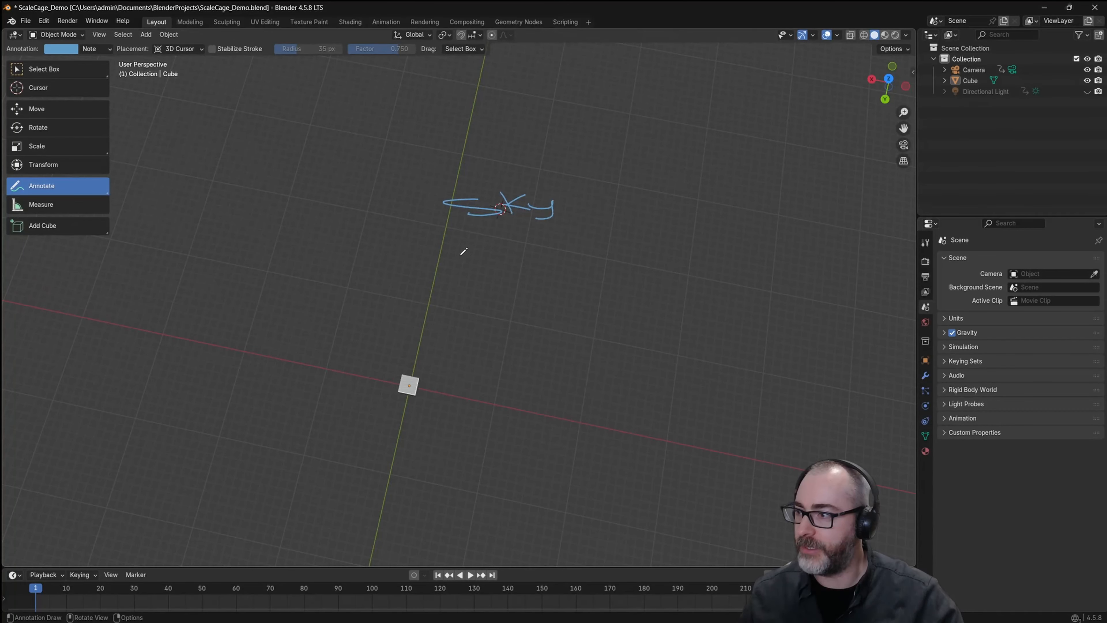
Step: Write "Earth" as a freehand annotation beneath "Sky" and inspect both words from the side and above
left_click_drag(431, 229, 428, 264)
mouse_move(422, 226)
left_mouse_down()
mouse_move(468, 225)
mouse_move(502, 271)
mouse_move(533, 250)
mouse_move(565, 277)
left_mouse_up()
mouse_move(555, 247)
left_mouse_down()
mouse_move(599, 252)
mouse_move(617, 282)
left_mouse_up()
mouse_move(425, 275)
middle_mouse_down()
mouse_move(541, 201)
mouse_move(551, 182)
middle_mouse_up()
middle_click_drag(332, 310, 451, 322)
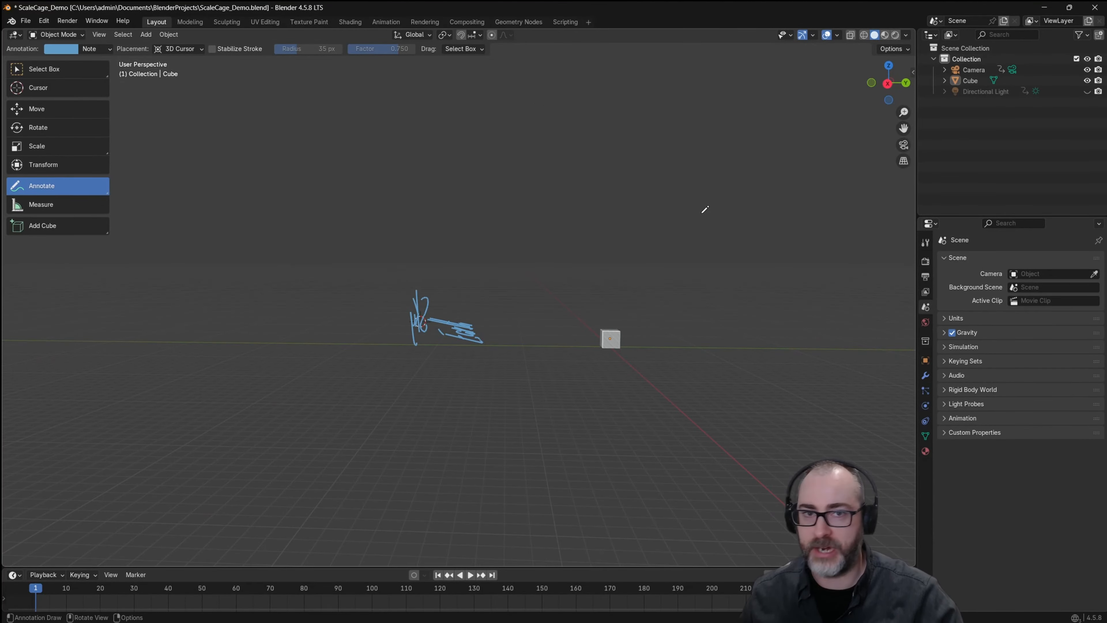
middle_click_drag(705, 209, 547, 283)
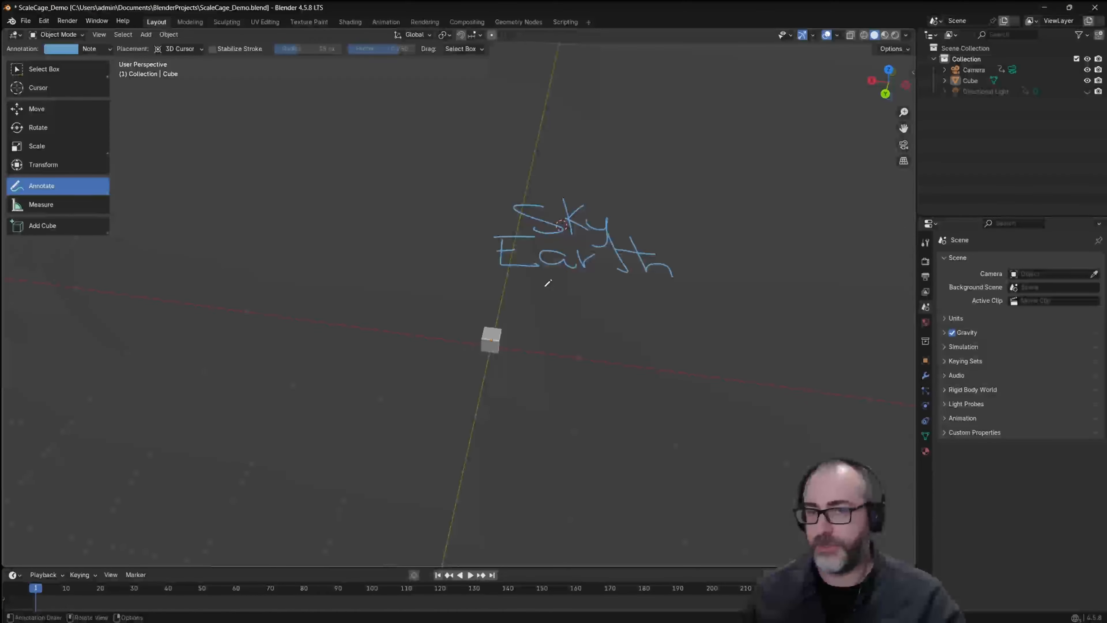
Step: Set the annotation placement to View and draw a rectangular bar with two slanted dividers
left_click(178, 48)
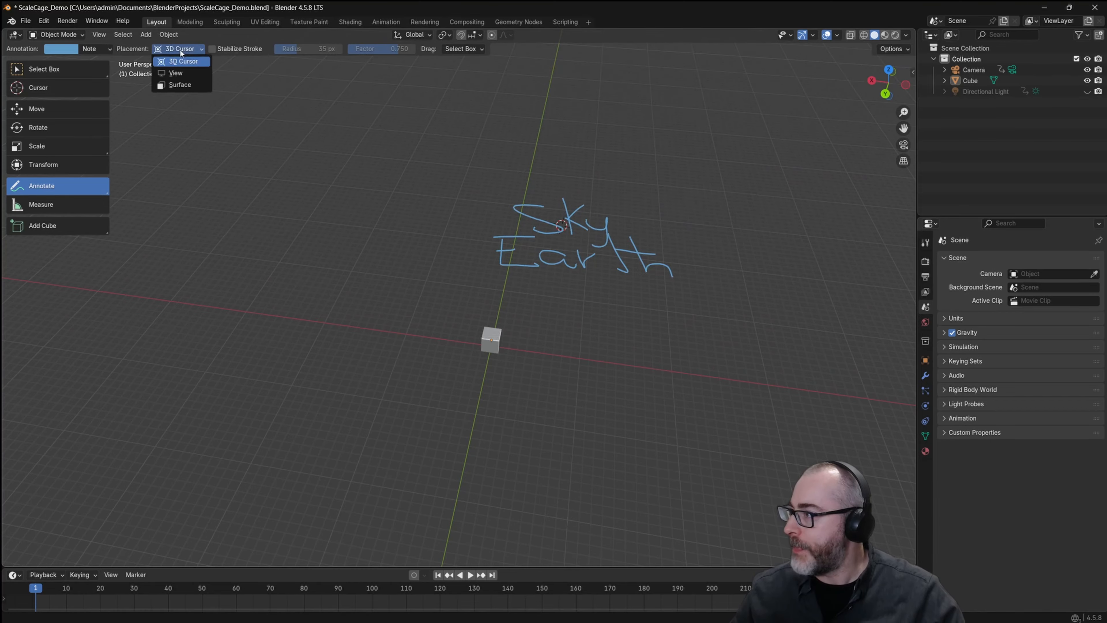
left_click(174, 74)
mouse_move(151, 167)
left_mouse_down()
mouse_move(158, 210)
mouse_move(286, 176)
left_mouse_up()
left_click_drag(166, 206, 296, 221)
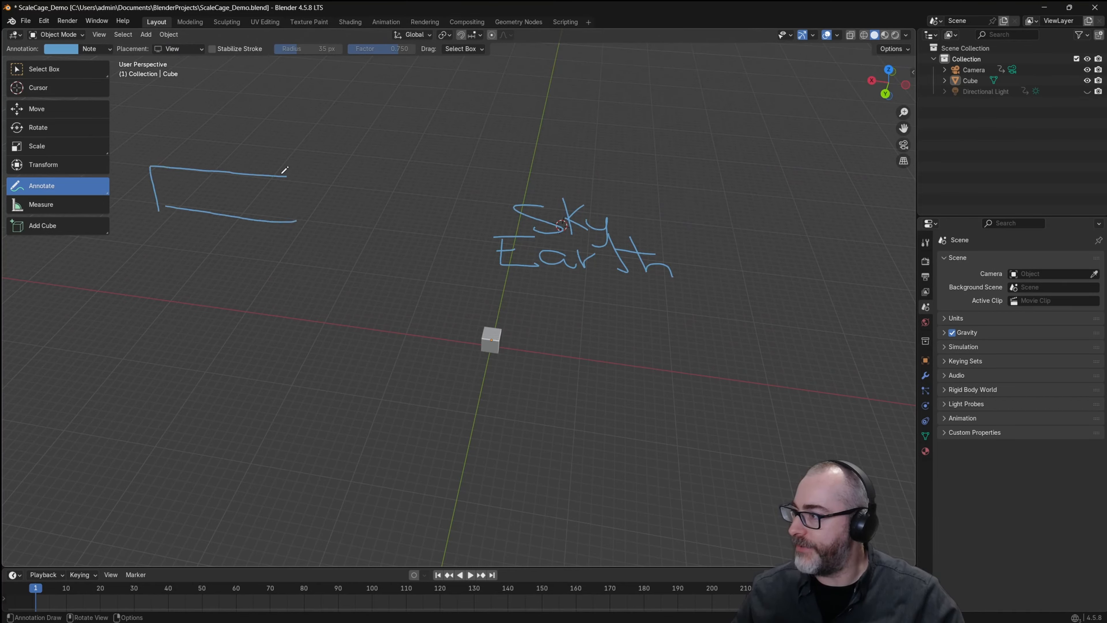
left_click_drag(280, 175, 288, 213)
left_click_drag(211, 169, 193, 206)
left_click_drag(247, 177, 235, 218)
Step: Write "Heal" in freehand annotation strokes above the divided bar
left_click_drag(142, 99, 136, 148)
mouse_move(131, 125)
left_mouse_down()
mouse_move(183, 120)
mouse_move(166, 141)
left_mouse_up()
mouse_move(180, 133)
left_mouse_down()
mouse_move(209, 131)
mouse_move(218, 144)
left_mouse_up()
left_click_drag(245, 116, 262, 146)
left_click_drag(284, 100, 281, 155)
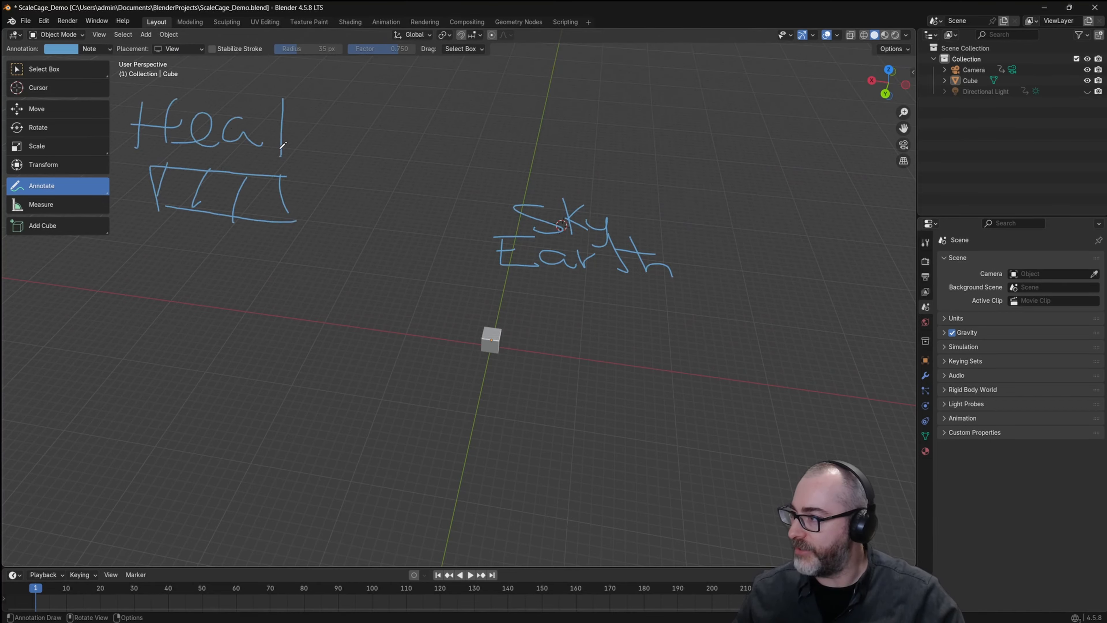
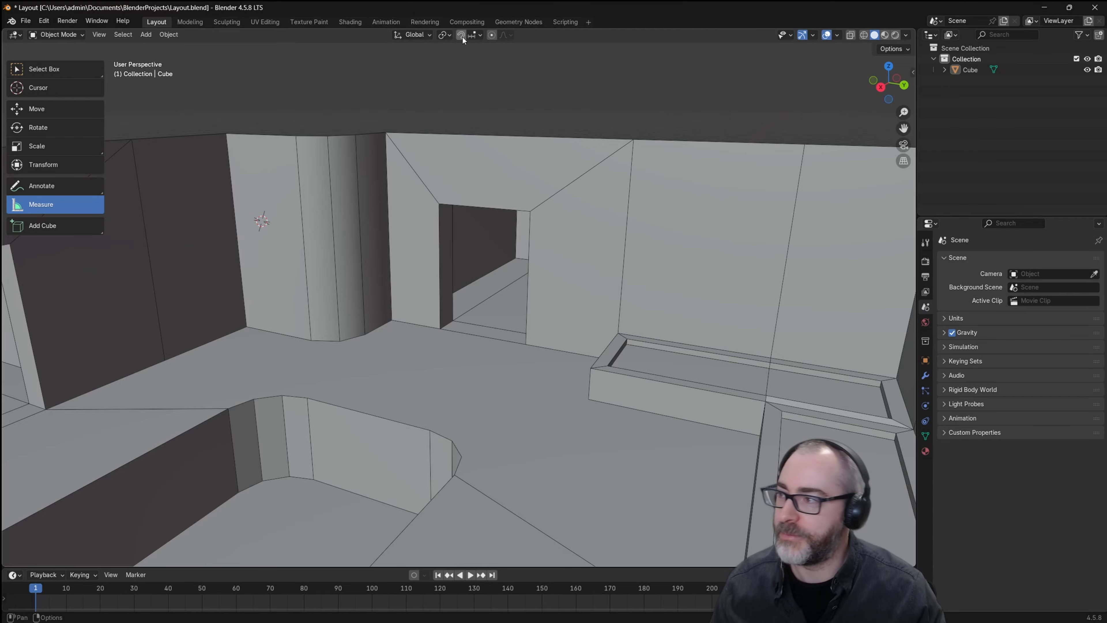
Step: Enable snapping with Center as the snap base and Vertex as the snap target
left_click(462, 35)
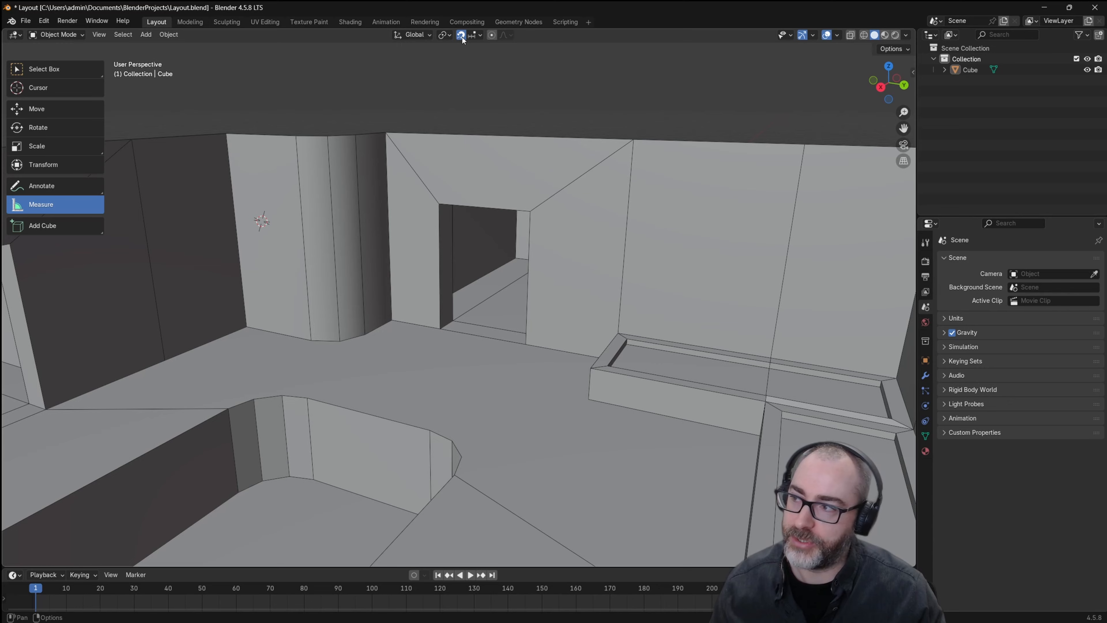
left_click(478, 35)
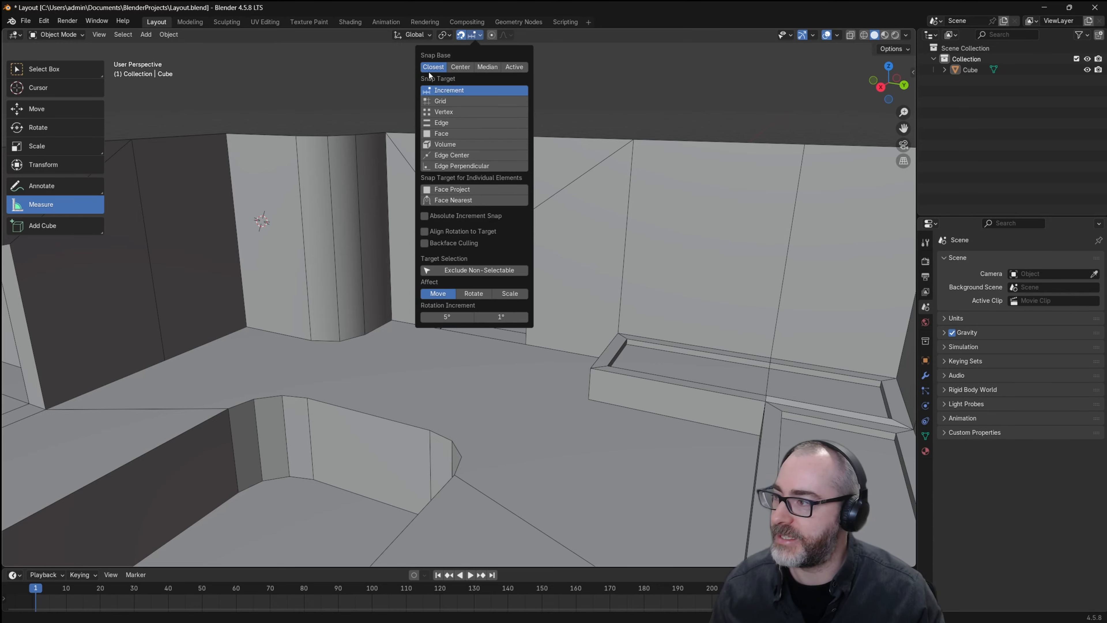
left_click(461, 69)
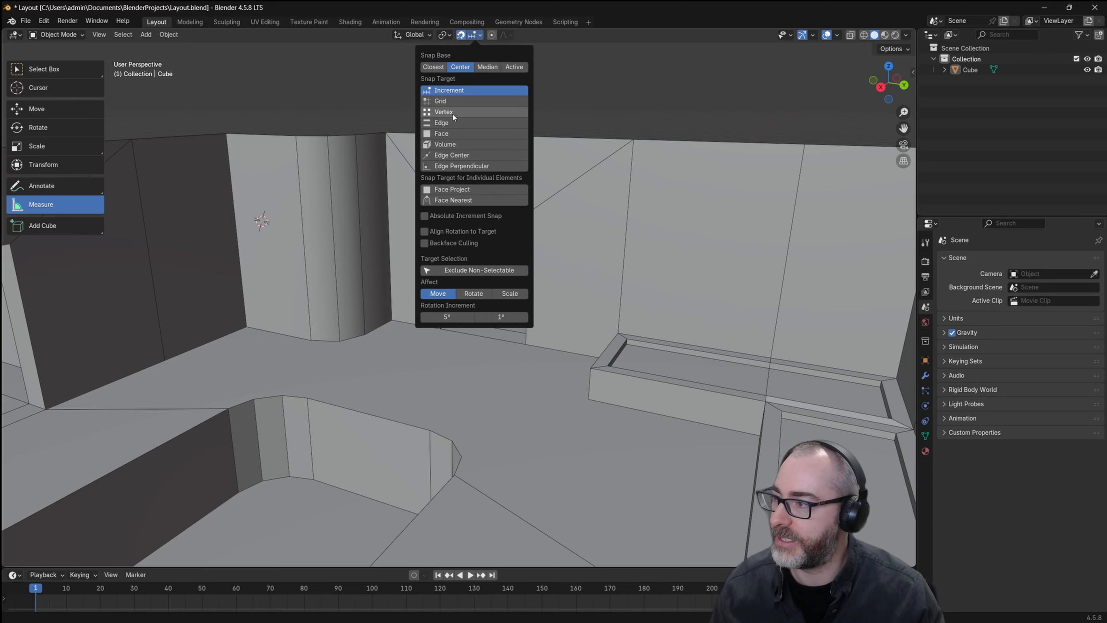
left_click(482, 112)
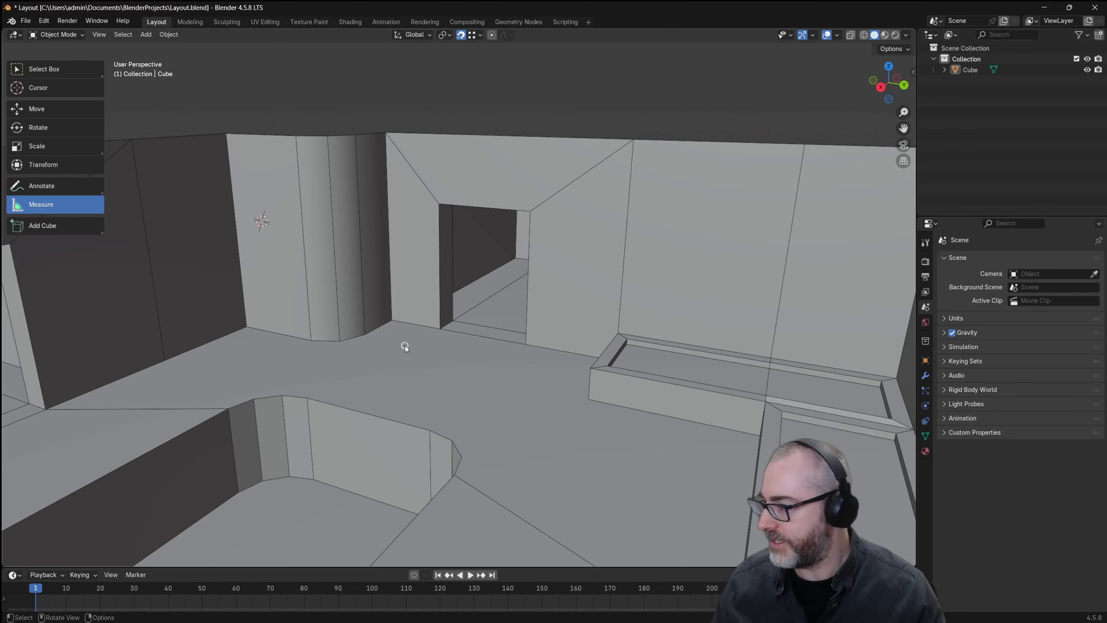
Step: Measure the doorway's height and top width, and delete both rulers
left_click_drag(440, 328, 475, 178)
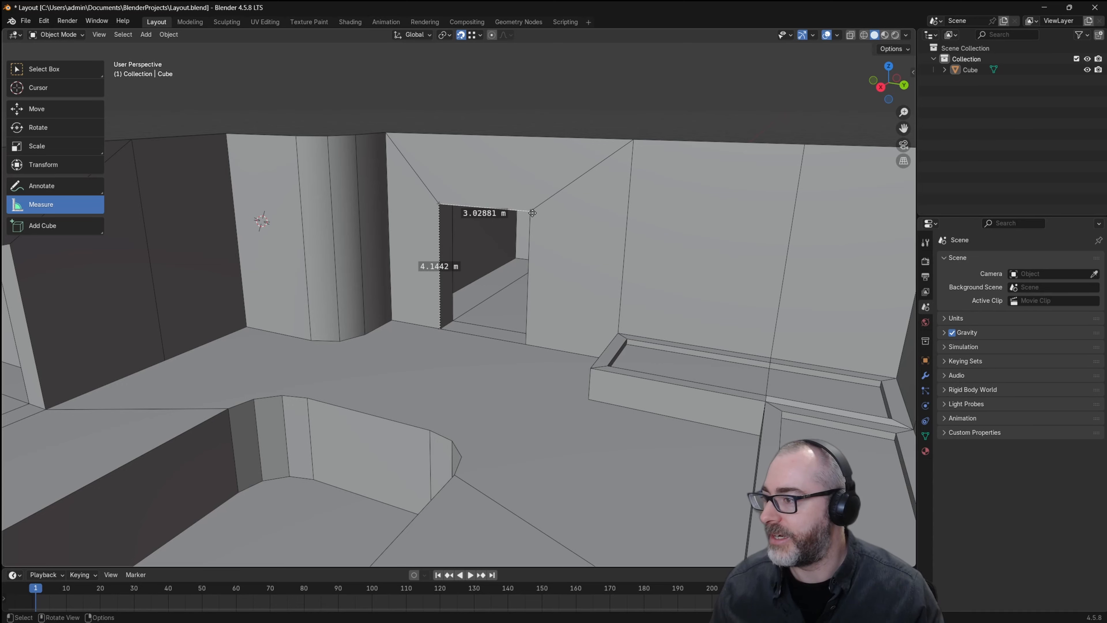
left_click_drag(531, 212, 538, 161)
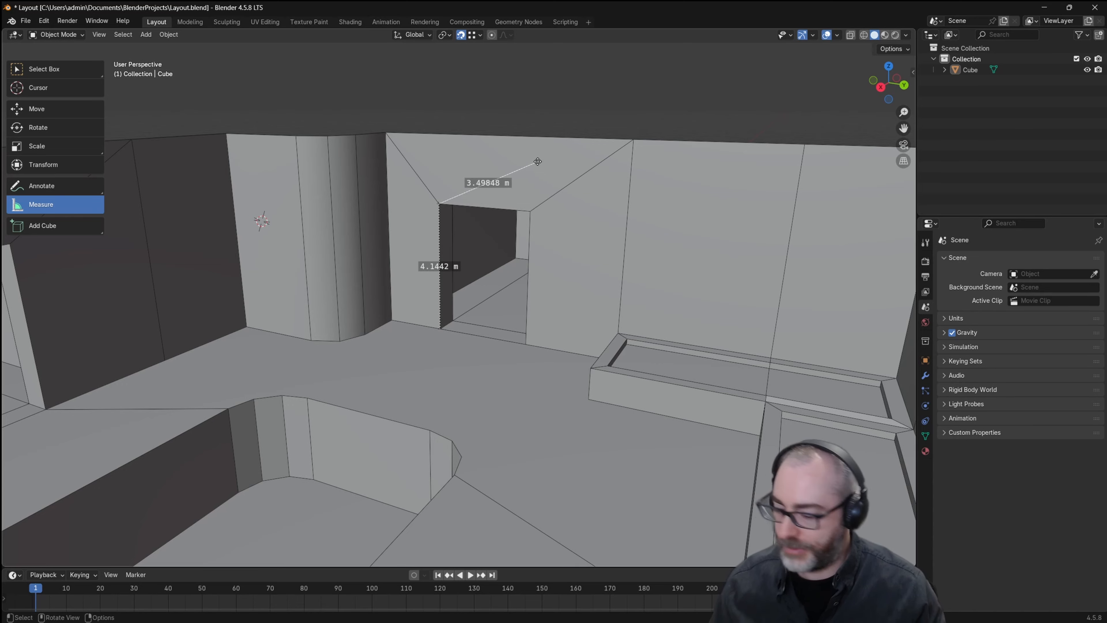
key("Delete")
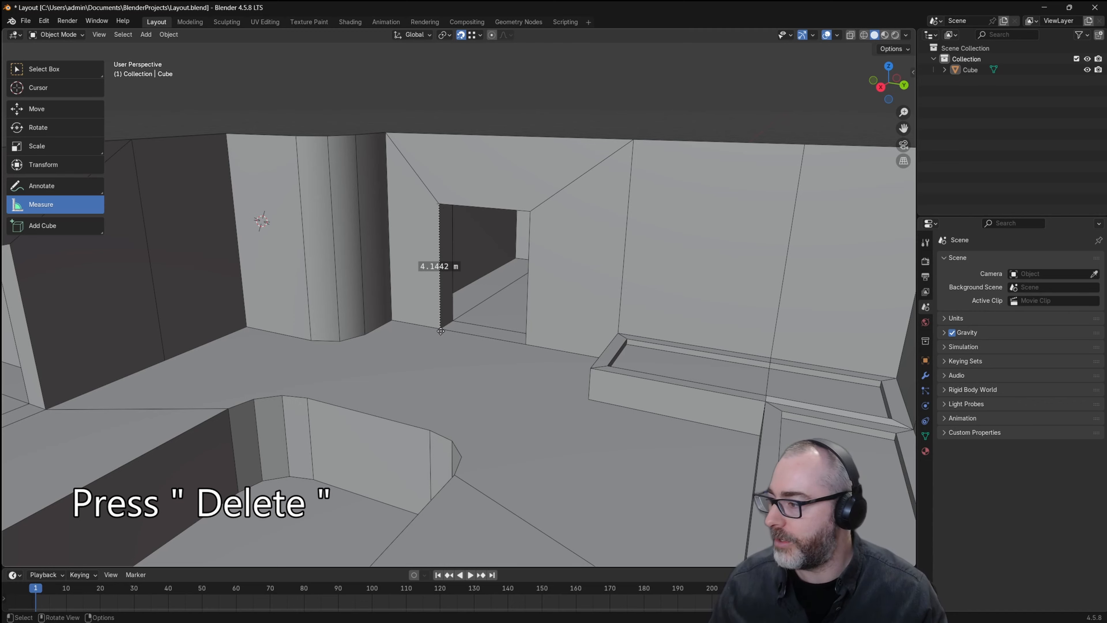
left_click_drag(441, 330, 413, 276)
key("Delete")
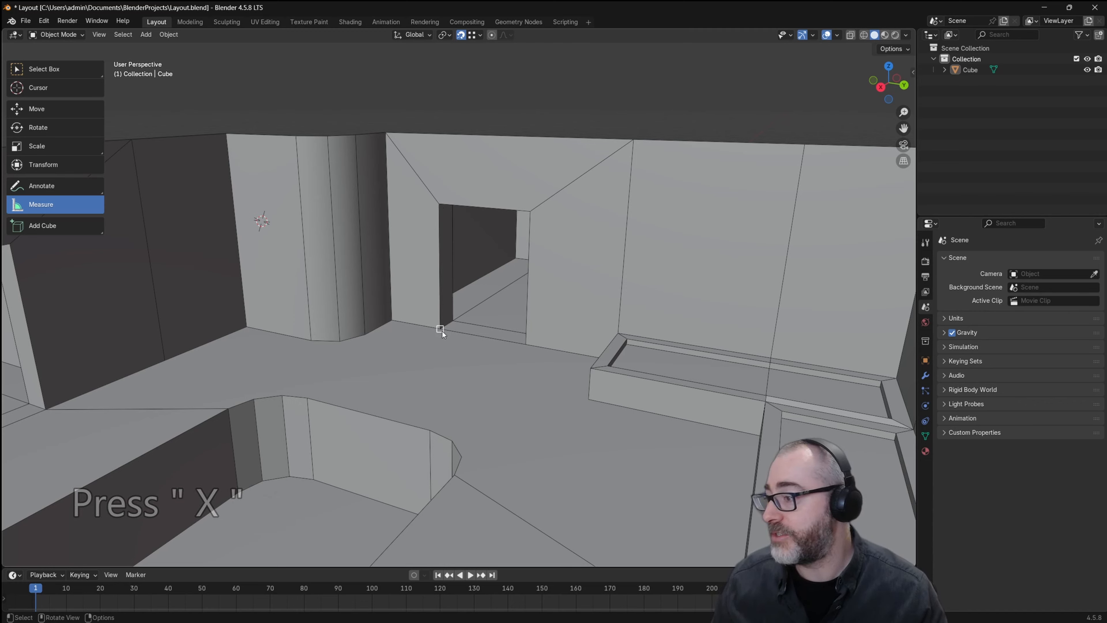
Step: Measure the doorway's upper corner angle by drawing a diagonal ruler across the opening and bending its midpoint to that corner
left_click_drag(441, 329, 530, 212)
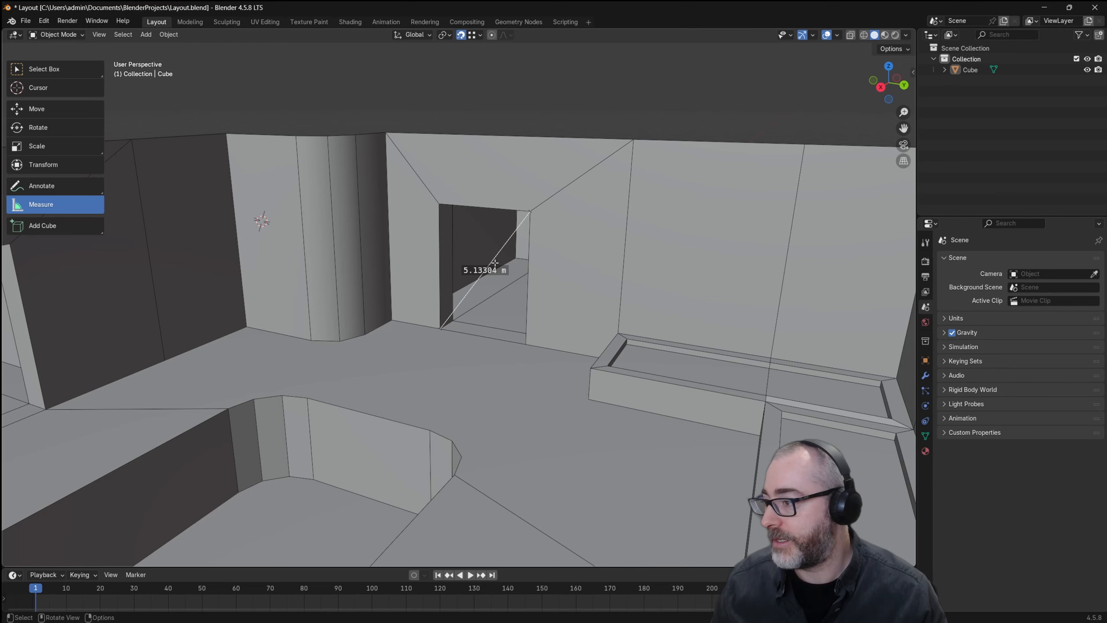
left_click_drag(490, 265, 438, 204)
middle_click_drag(477, 242, 544, 277)
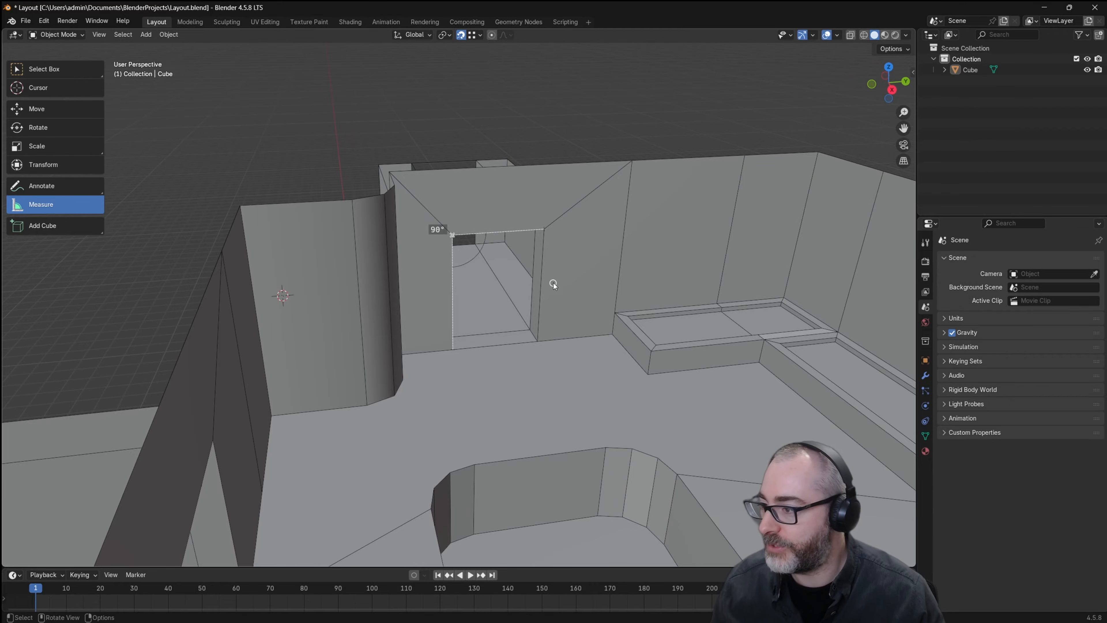
mouse_move(549, 285)
left_mouse_down()
mouse_move(536, 269)
mouse_move(551, 280)
left_mouse_up()
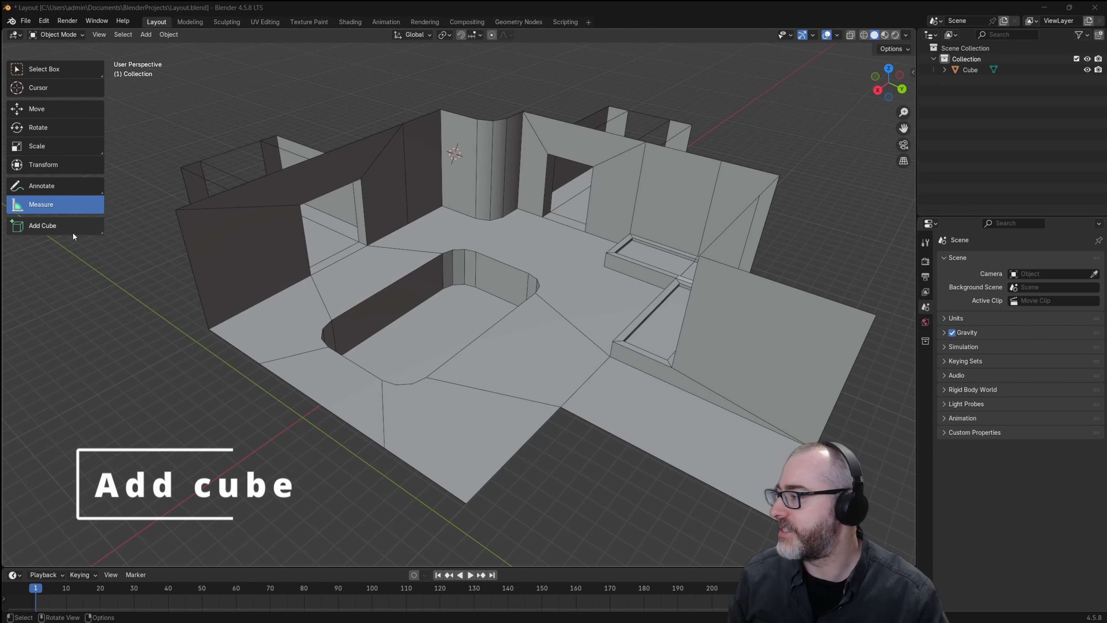
Step: Activate Add Cube and draw a box out from the dark inner wall next to the curved column
left_click(64, 227)
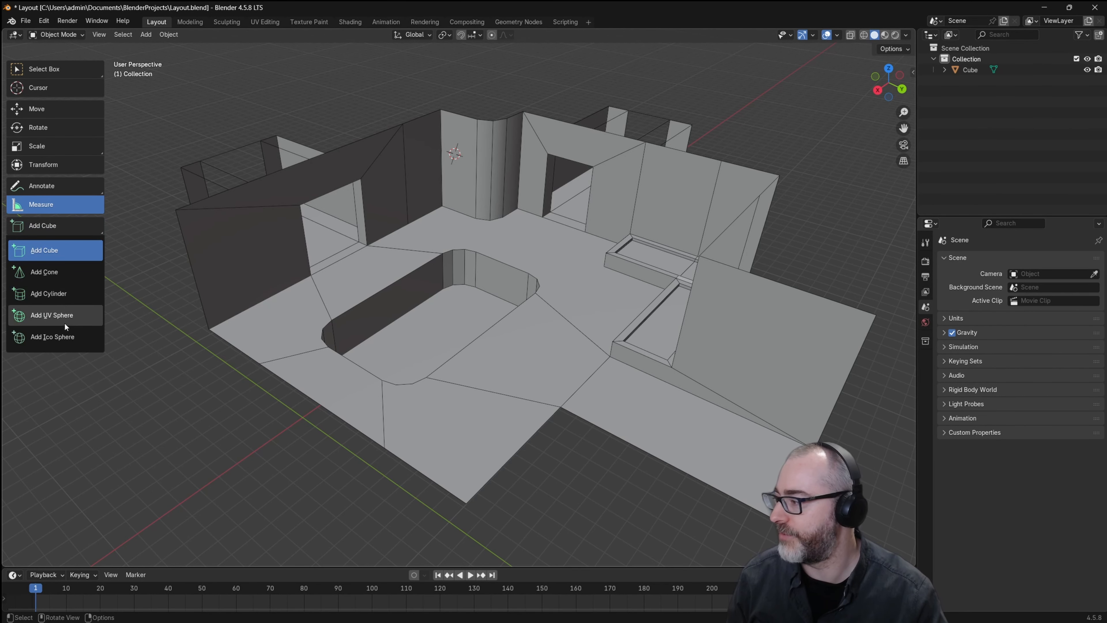
left_click(58, 250)
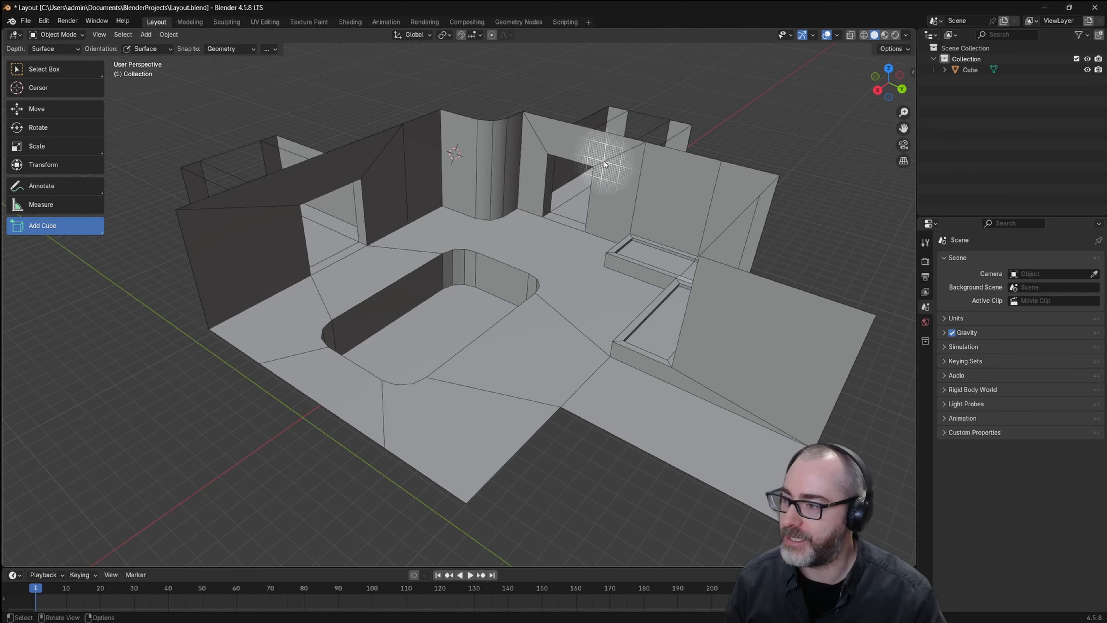
left_click_drag(387, 158, 434, 193)
left_click(478, 203)
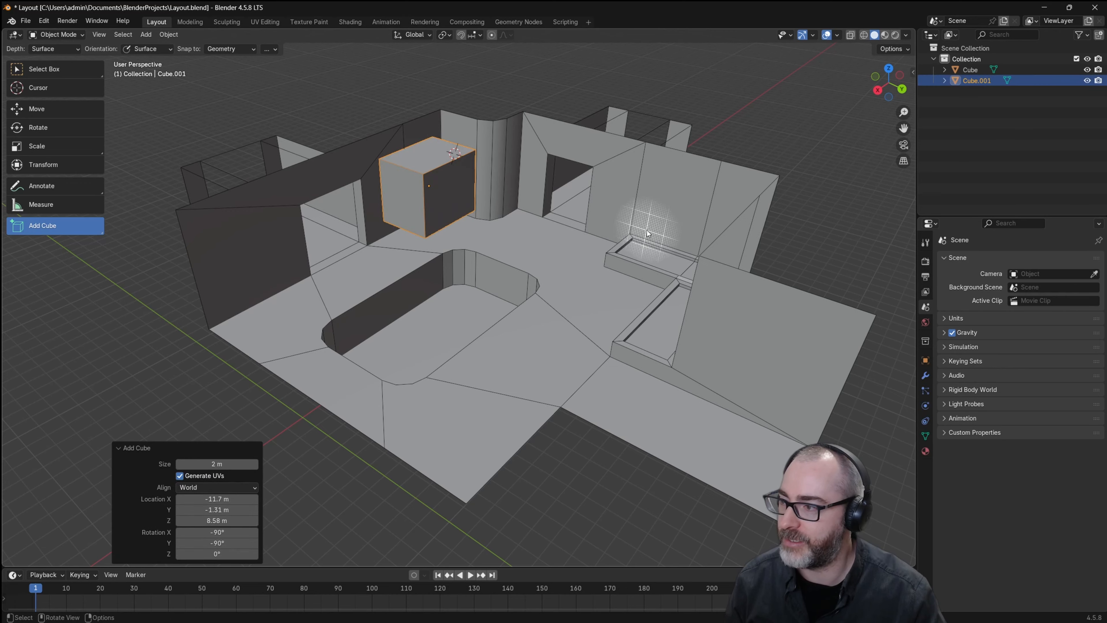
Step: Draw two boxes on the room's floor, one near the far doorway and a taller one beside the recessed pool
mouse_move(536, 239)
left_mouse_down()
mouse_move(570, 277)
mouse_move(541, 319)
left_mouse_up()
left_click(567, 235)
left_click_drag(563, 358, 567, 374)
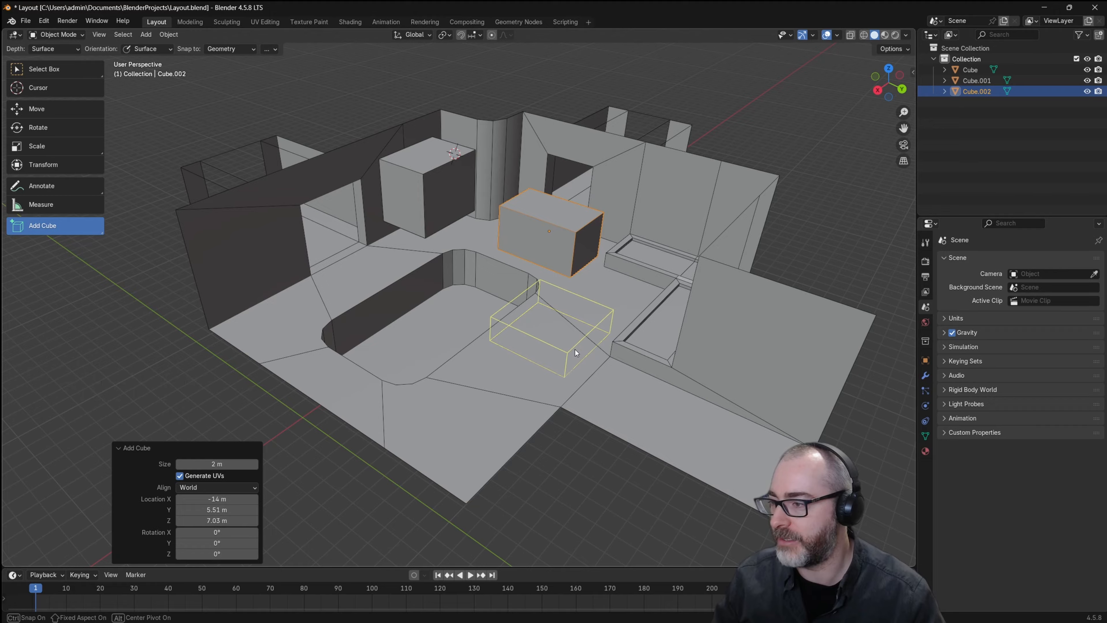
left_click(595, 306)
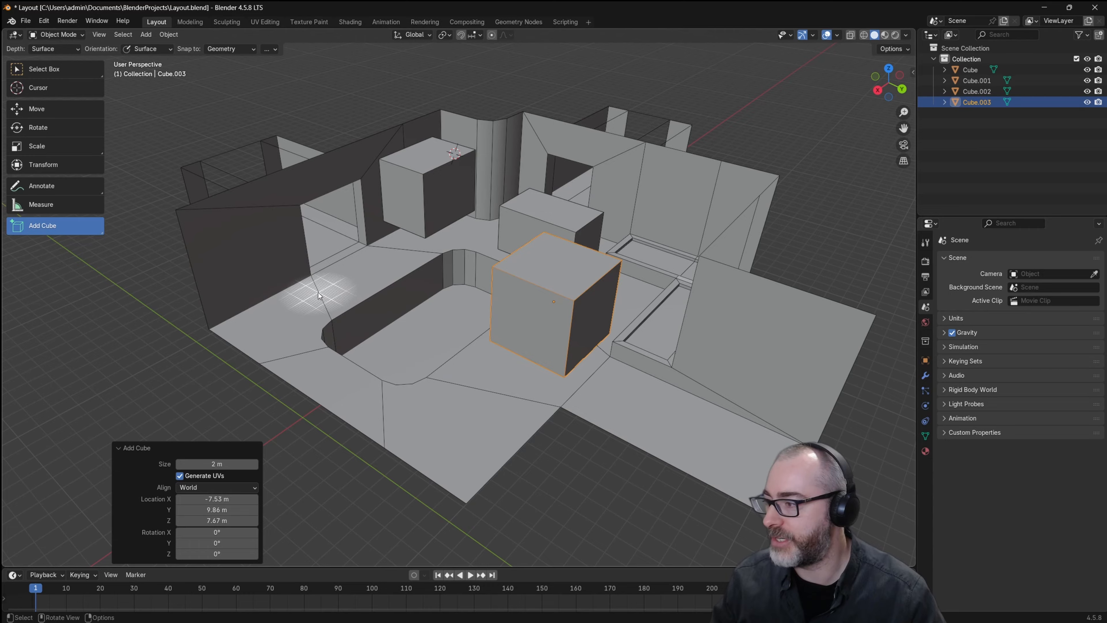
Step: Draw a long box across the pool snapped to the tall floor box's corner, and another box on top of that floor box
left_click_drag(318, 295, 566, 375)
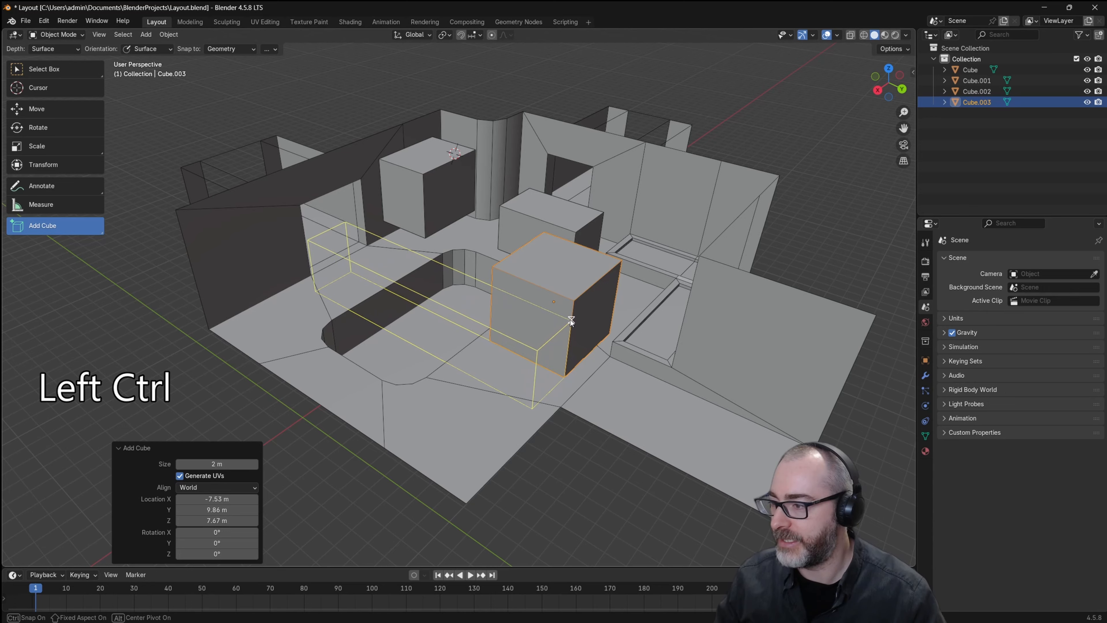
left_click(574, 300)
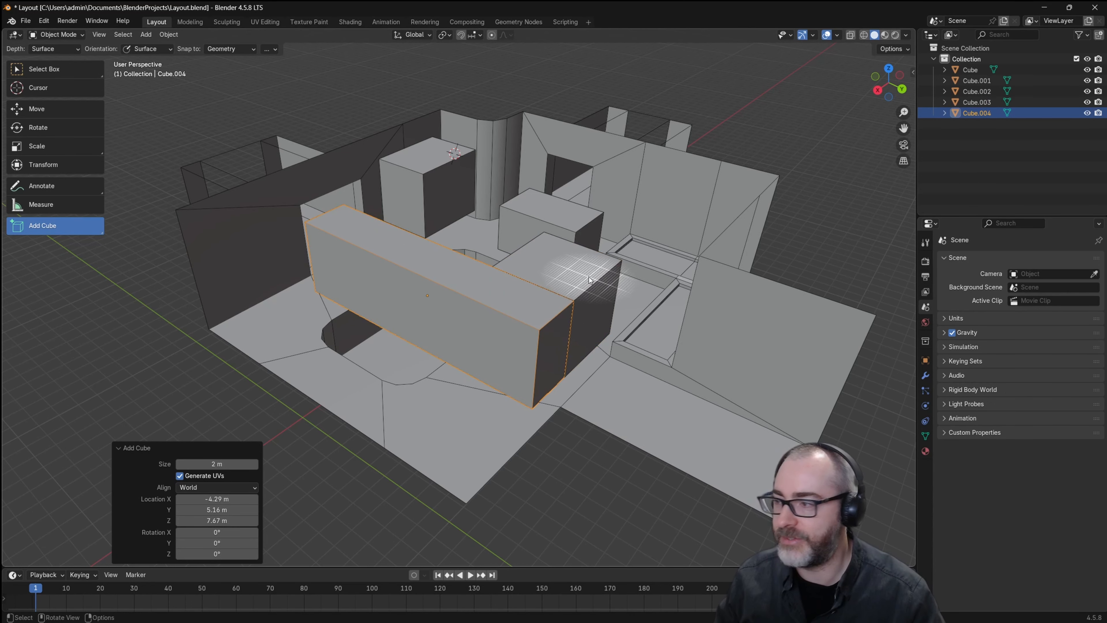
left_click_drag(533, 250, 554, 287)
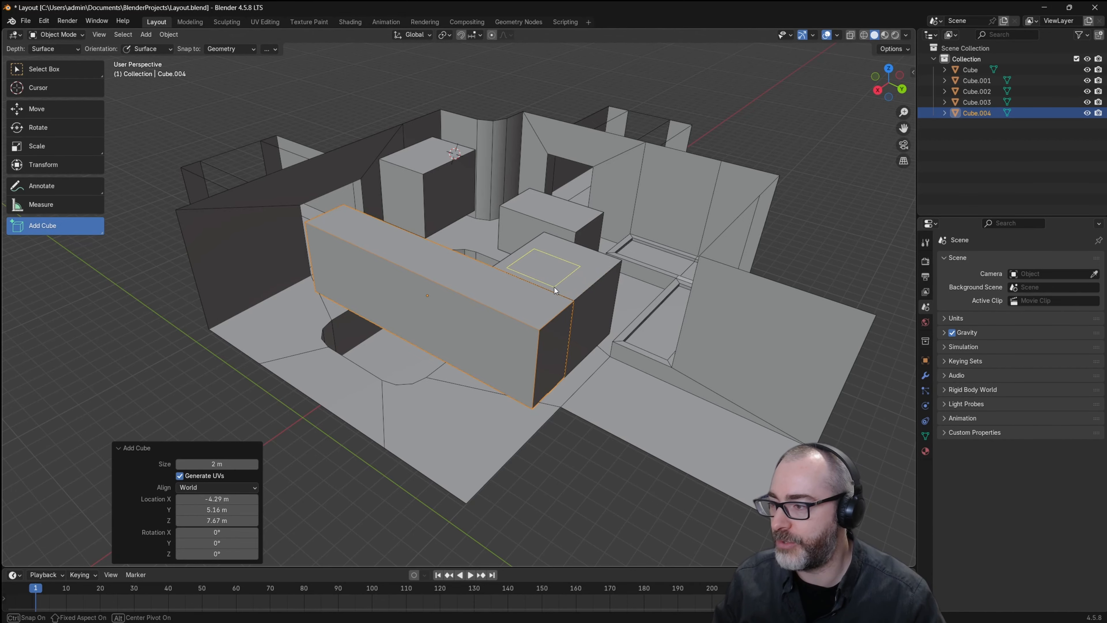
left_click(647, 144)
middle_click_drag(648, 144, 592, 244)
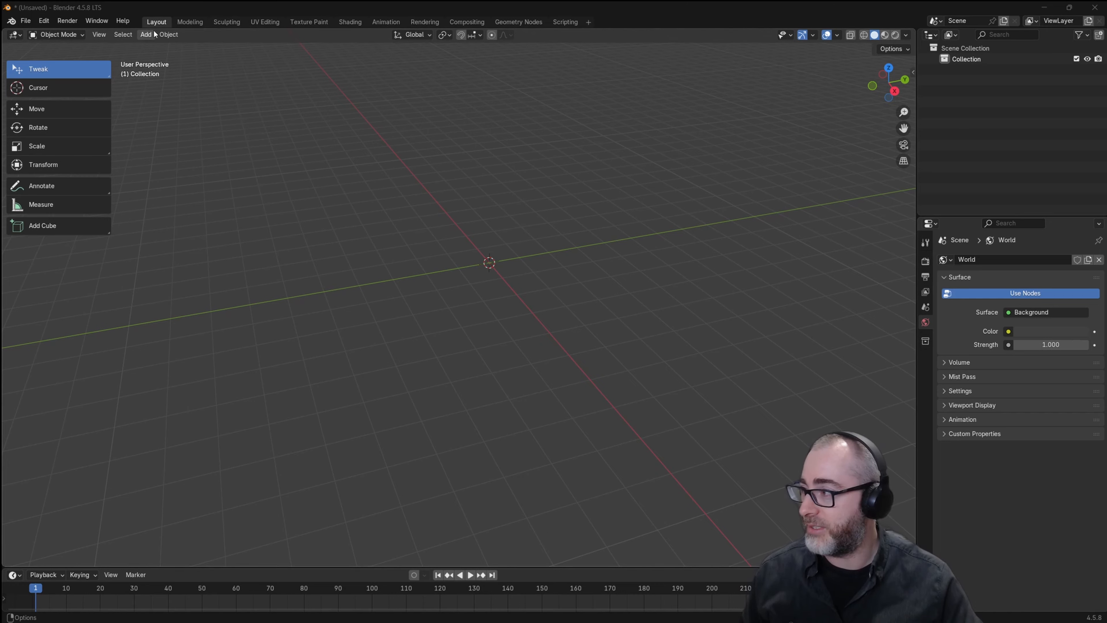
Step: Add a mesh cube at the world origin and place an independent duplicate about 4.4 m away toward positive Y
left_click(145, 34)
mouse_move(165, 47)
left_click(271, 58)
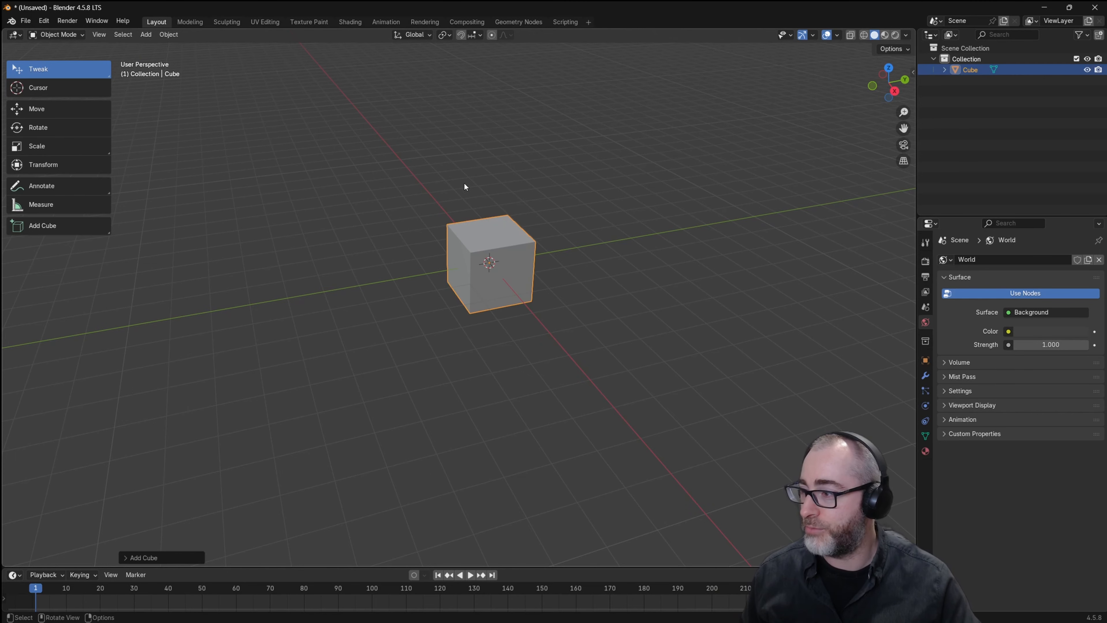
right_click(486, 235)
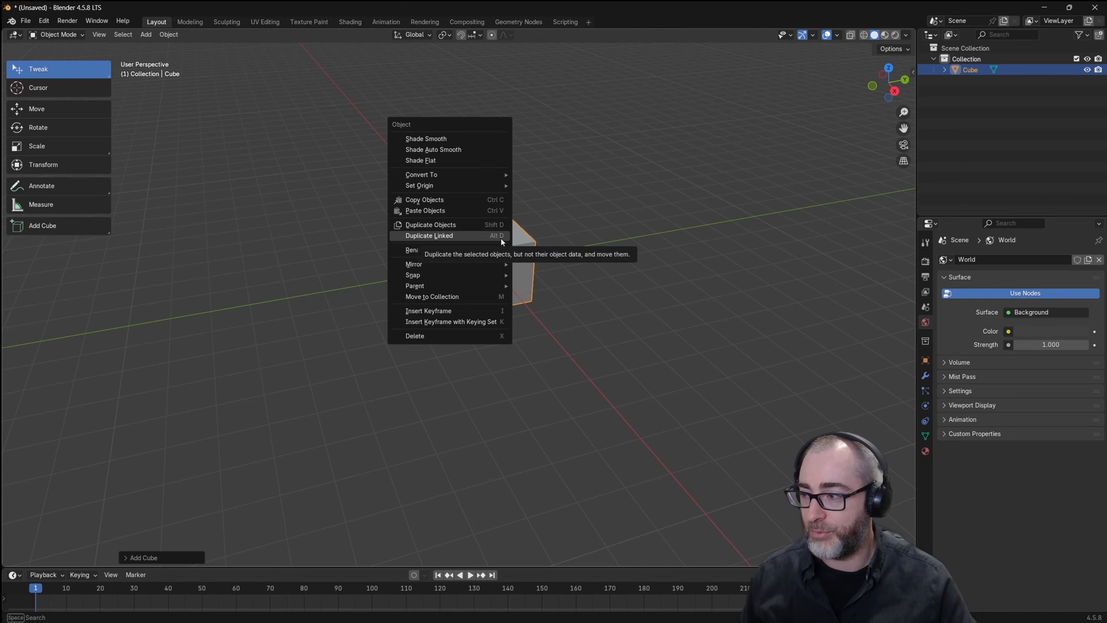
left_click(457, 225)
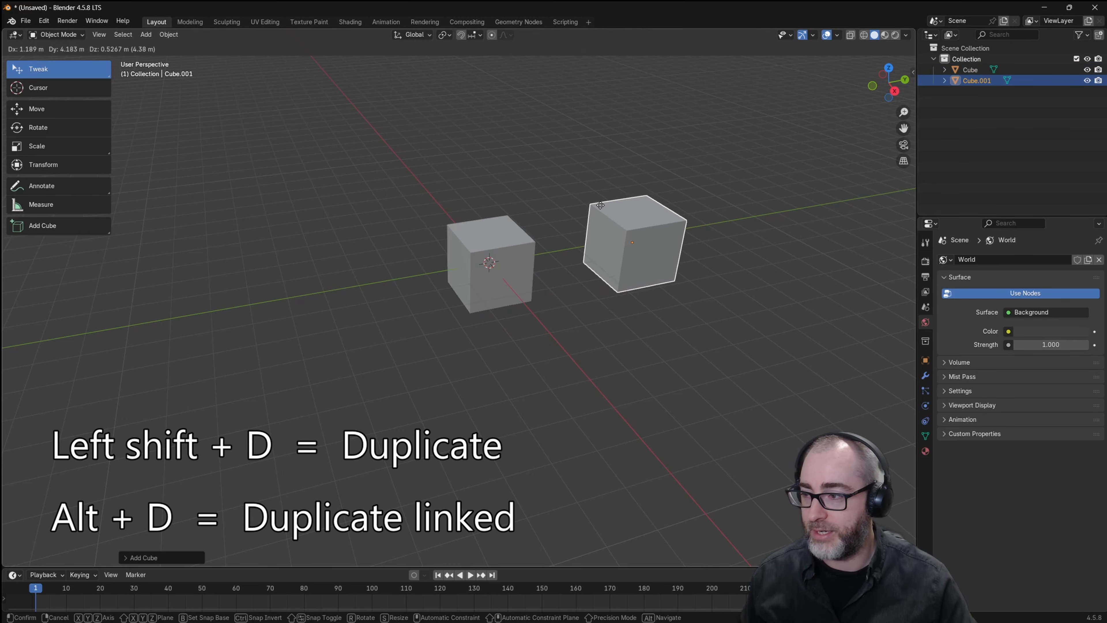
left_click(601, 205)
Step: Create two linked duplicates of the original cube and place them one beyond the other toward negative Y
left_click(476, 239)
right_click(476, 235)
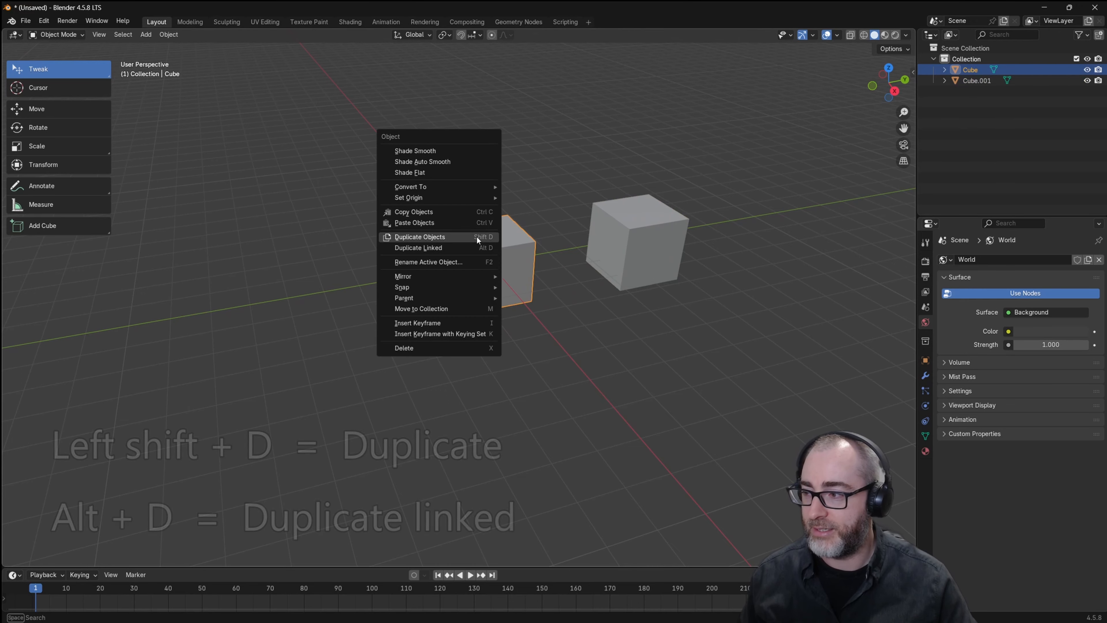
left_click(422, 248)
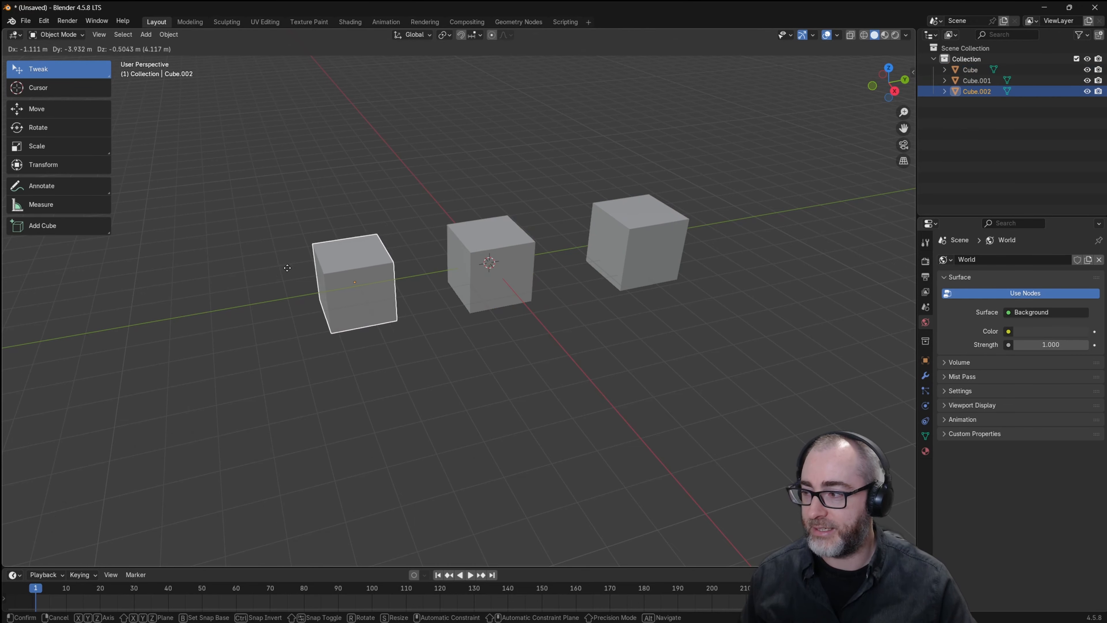
left_click(246, 276)
left_click(473, 250)
right_click(471, 246)
left_click(472, 247)
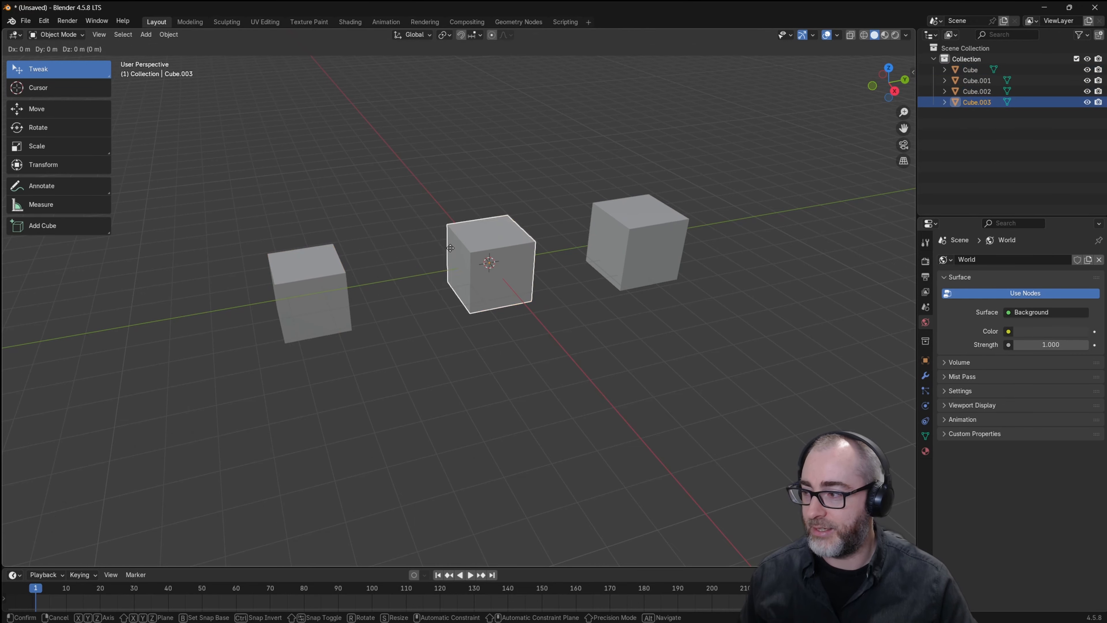
left_click(146, 300)
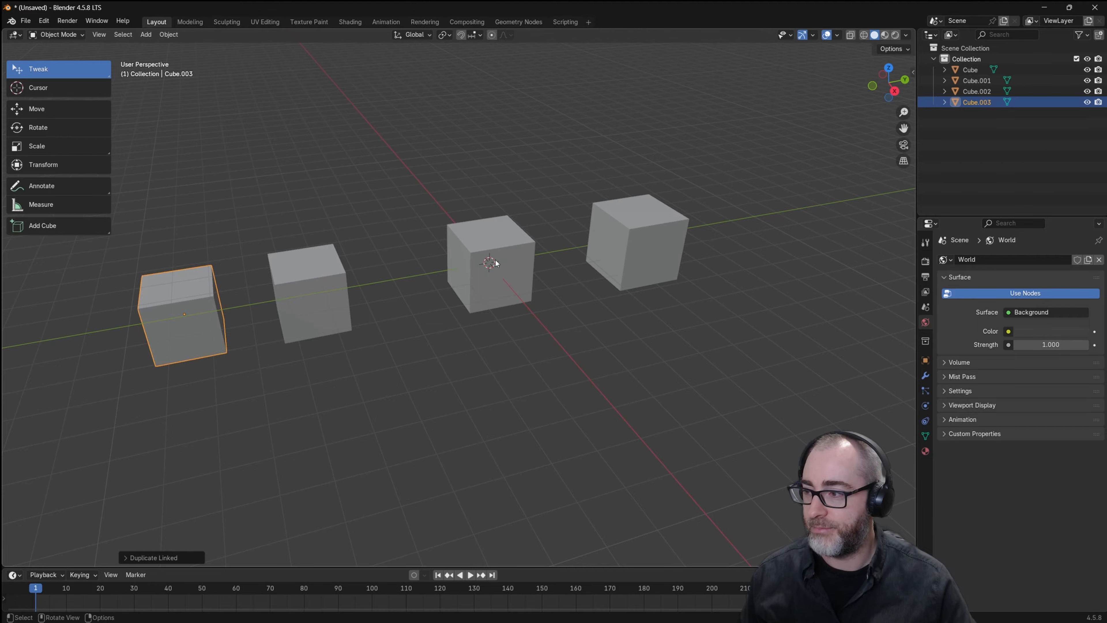
Step: Bevel the original cube's upper front edge by about 0.7 m with one segment in Edit Mode, then return to Object Mode
left_click(594, 253)
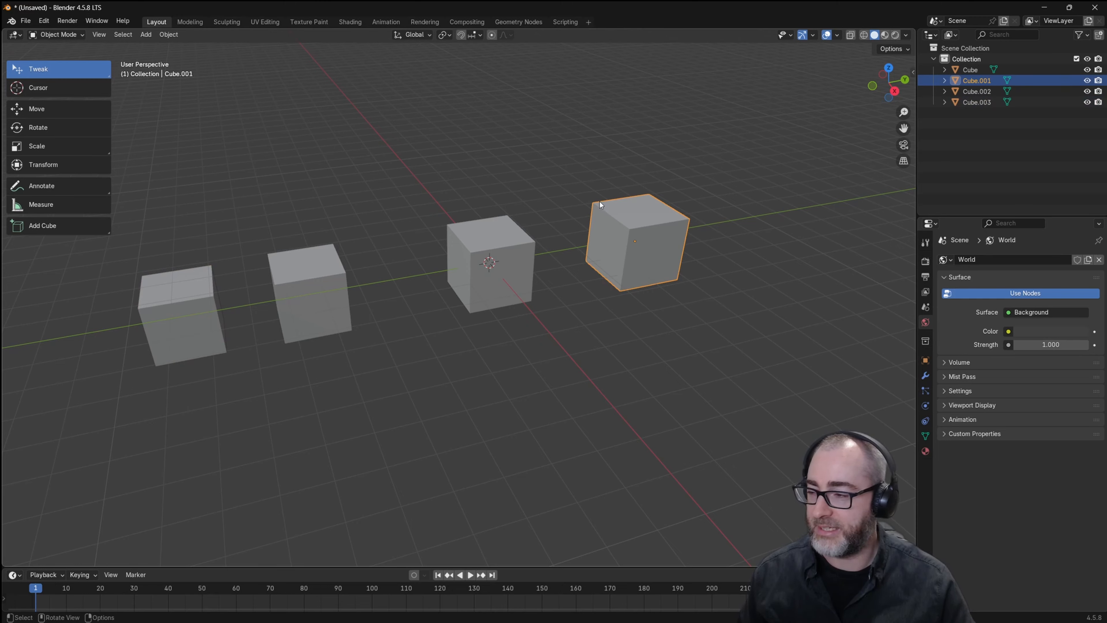
left_click(488, 245)
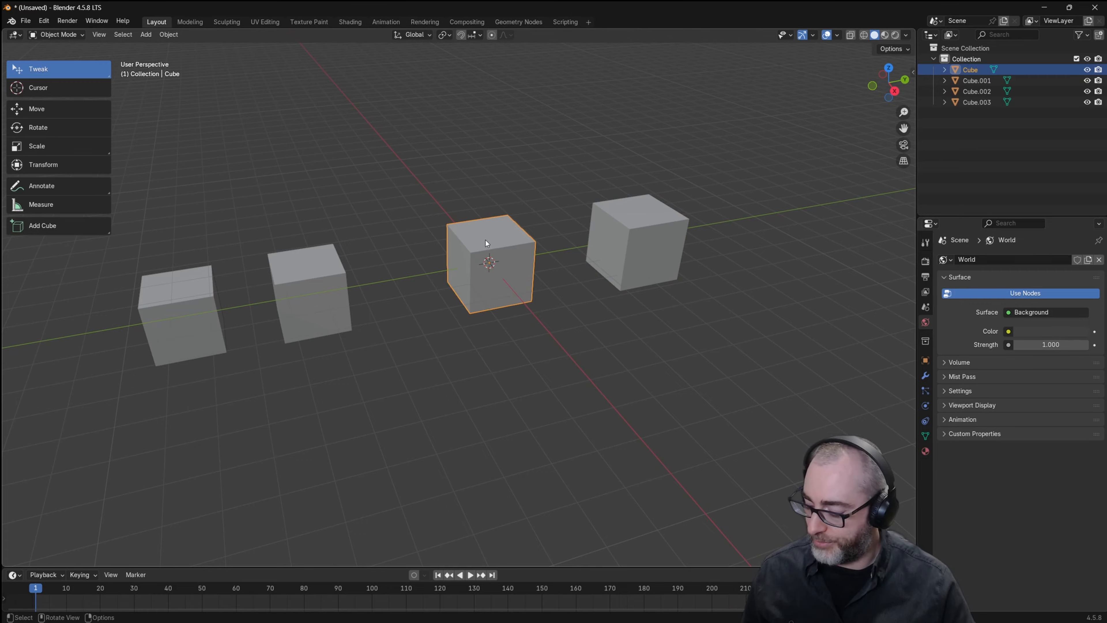
key("Tab")
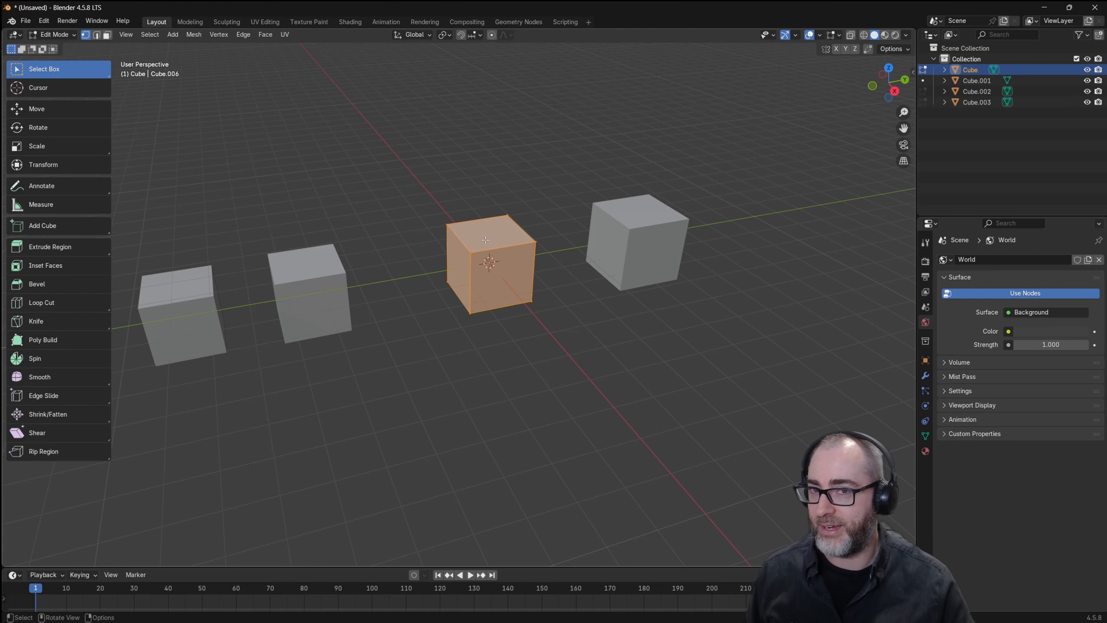
key("2")
left_click(510, 248)
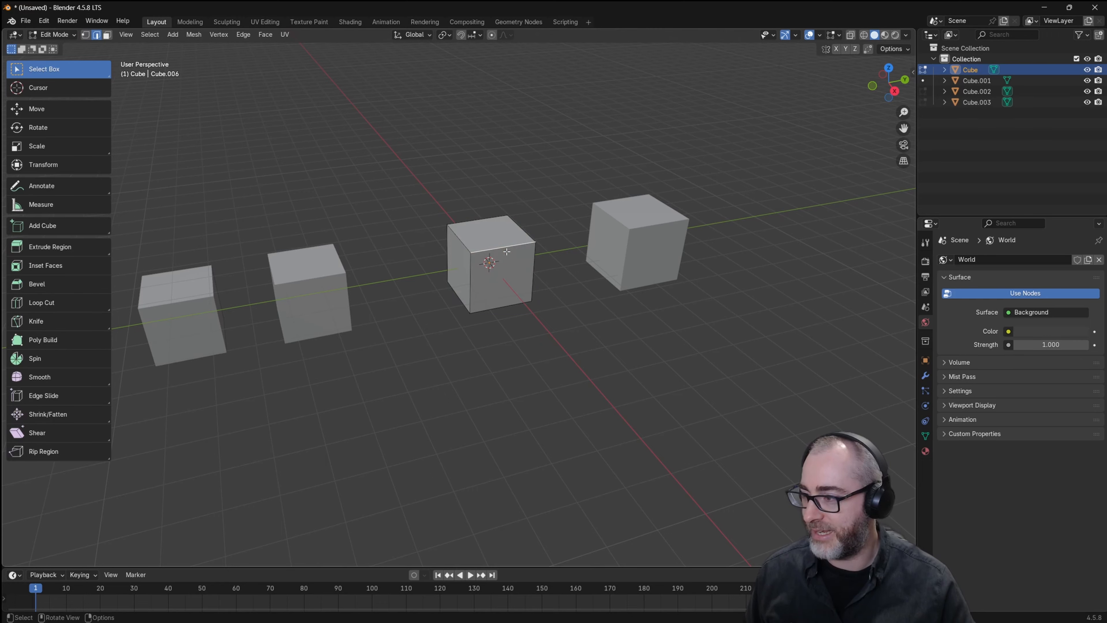
key("ctrl+b")
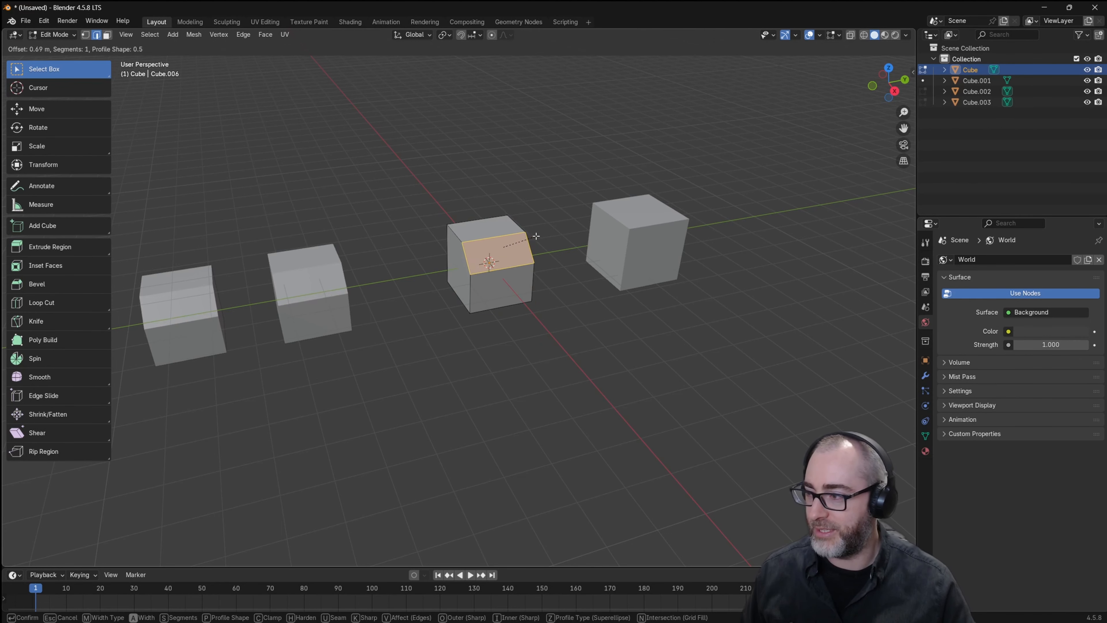
left_click(539, 234)
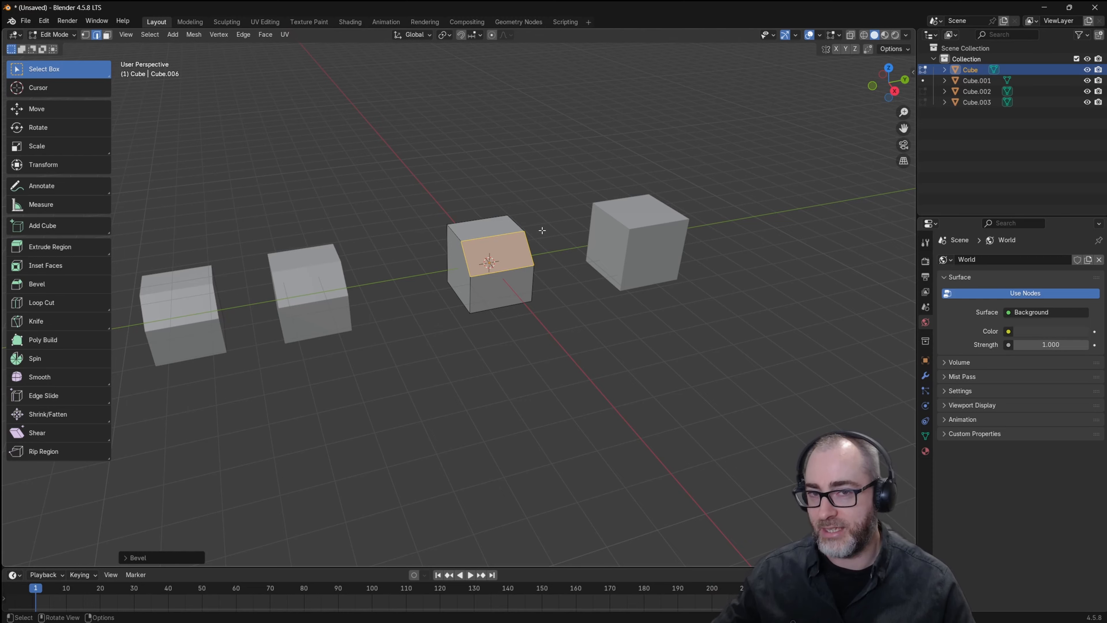
left_click(52, 34)
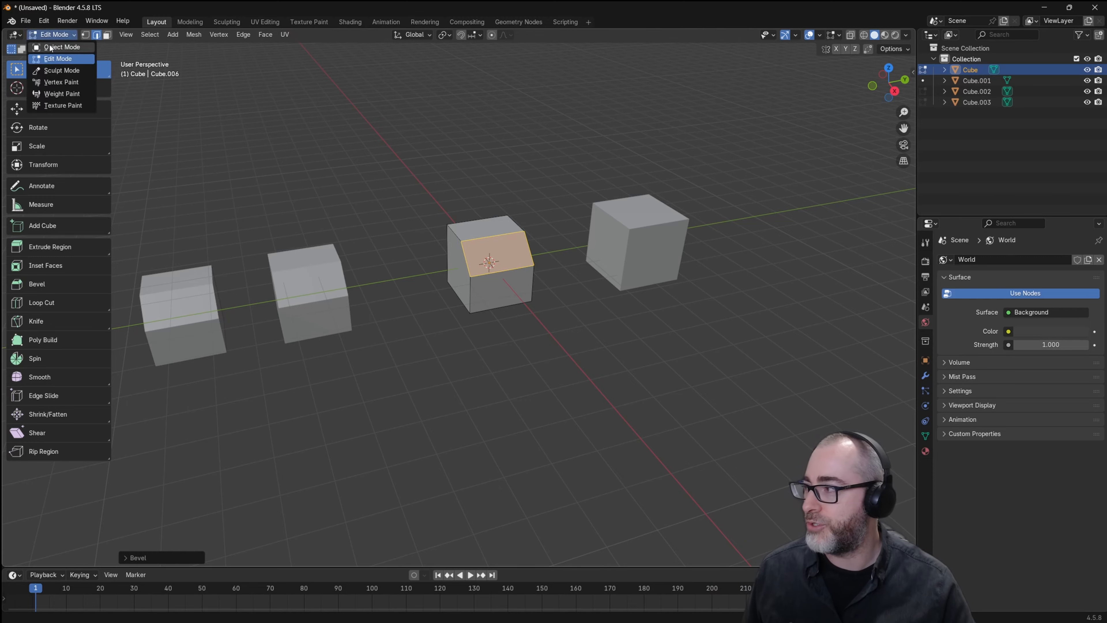
left_click(50, 47)
Step: Bevel the upper edge of the sloped face on the farthest linked copy by about 0.5 m, then return to Object Mode
left_click(219, 285)
key("Tab")
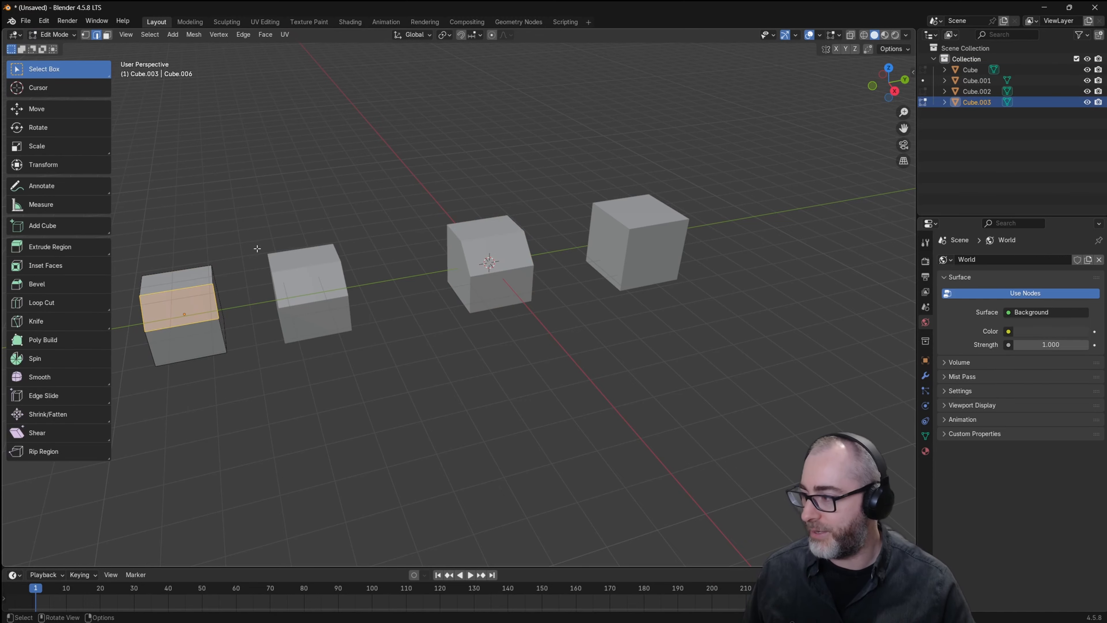
left_click(186, 288)
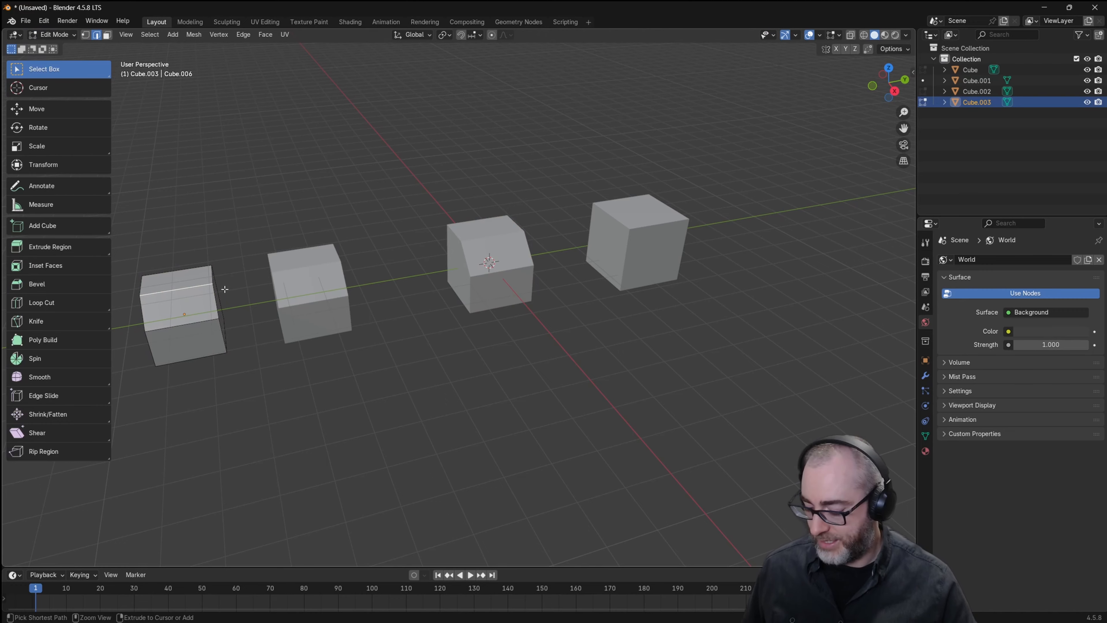
key("ctrl+b")
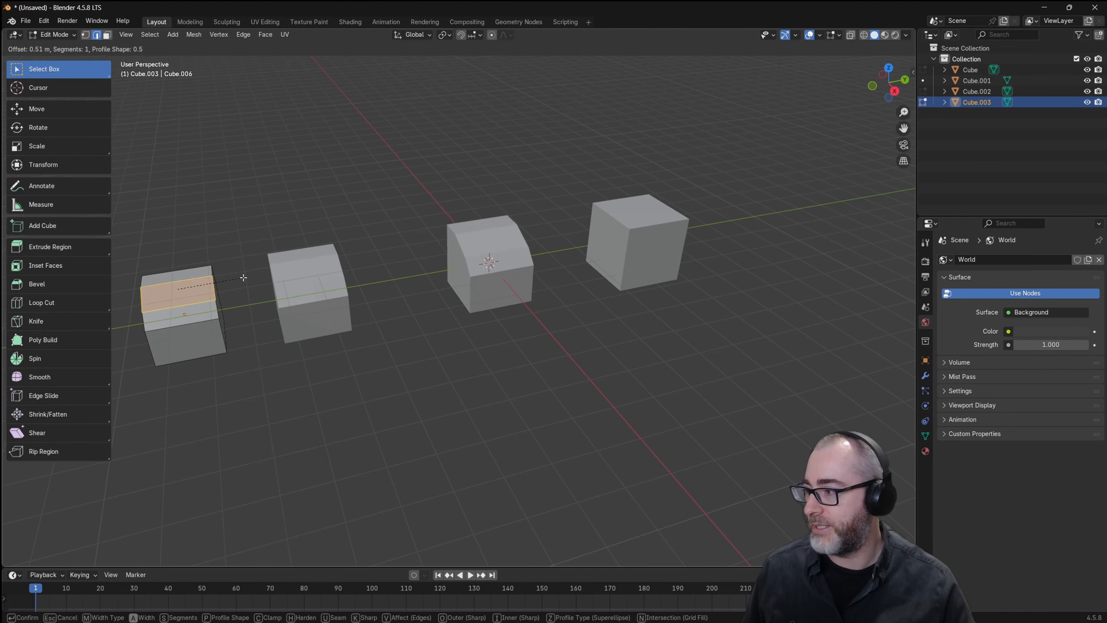
left_click(244, 272)
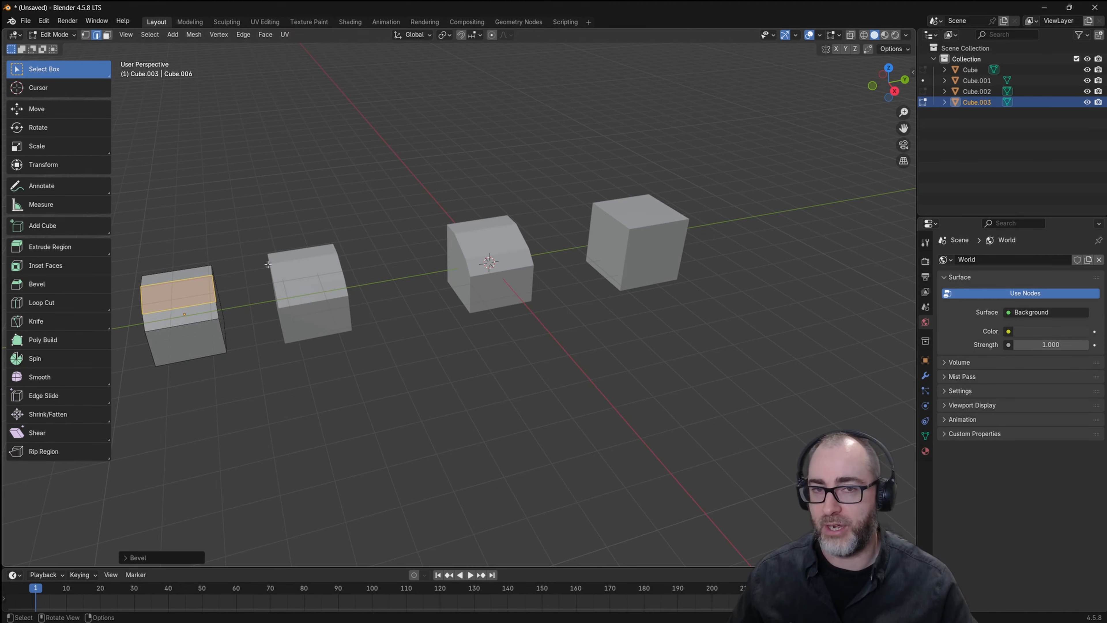
left_click(52, 35)
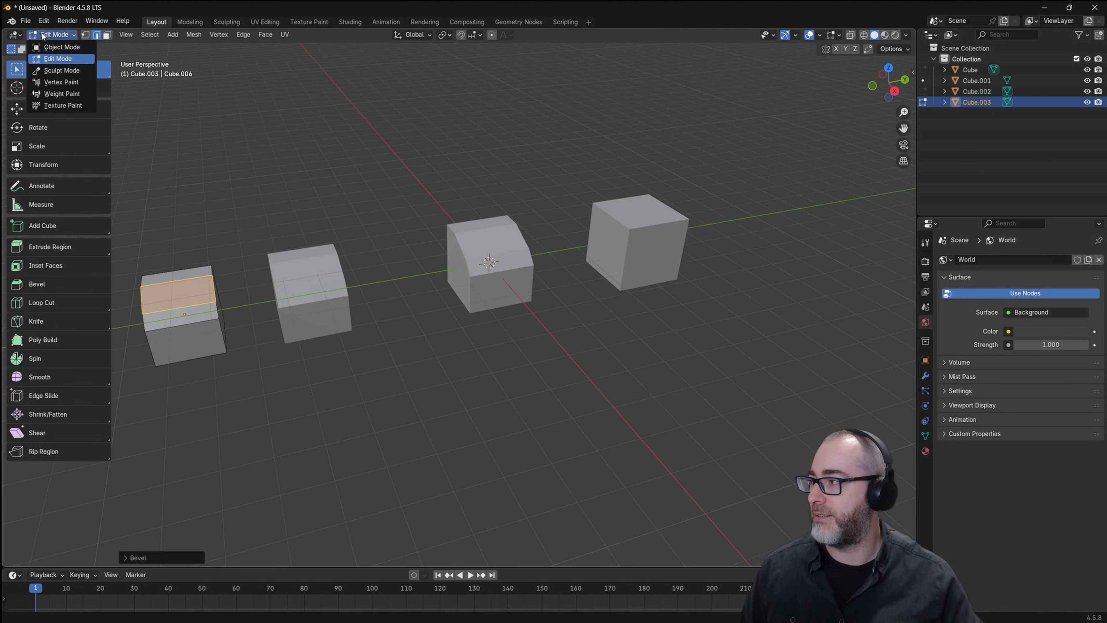
left_click(56, 47)
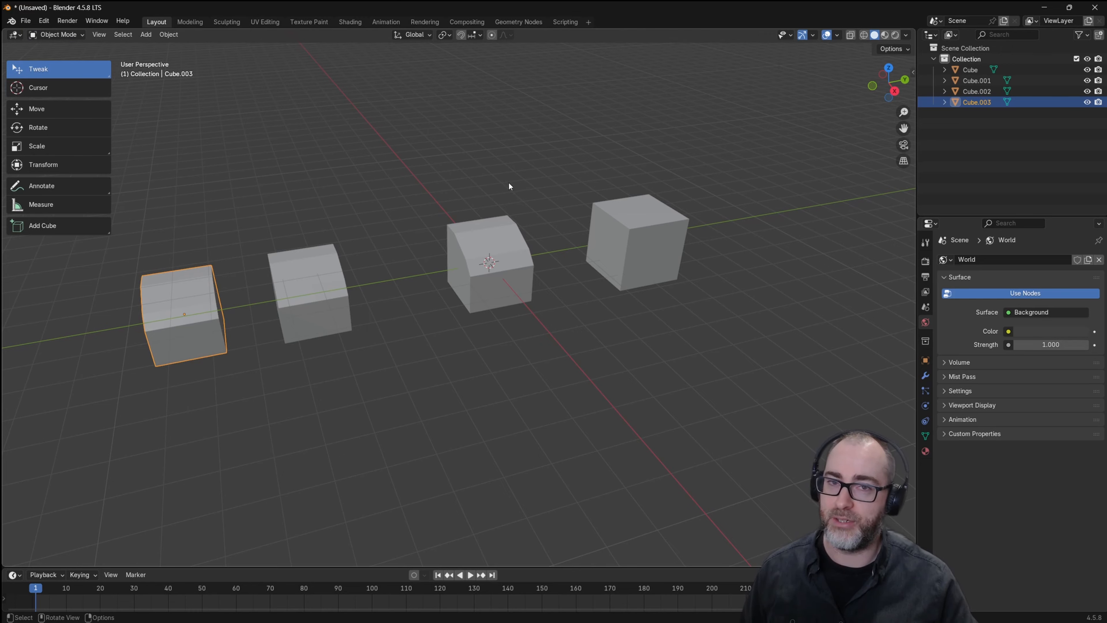
Step: Stretch the original cube taller along Z with the Scale tool in Object Mode
left_click(499, 246)
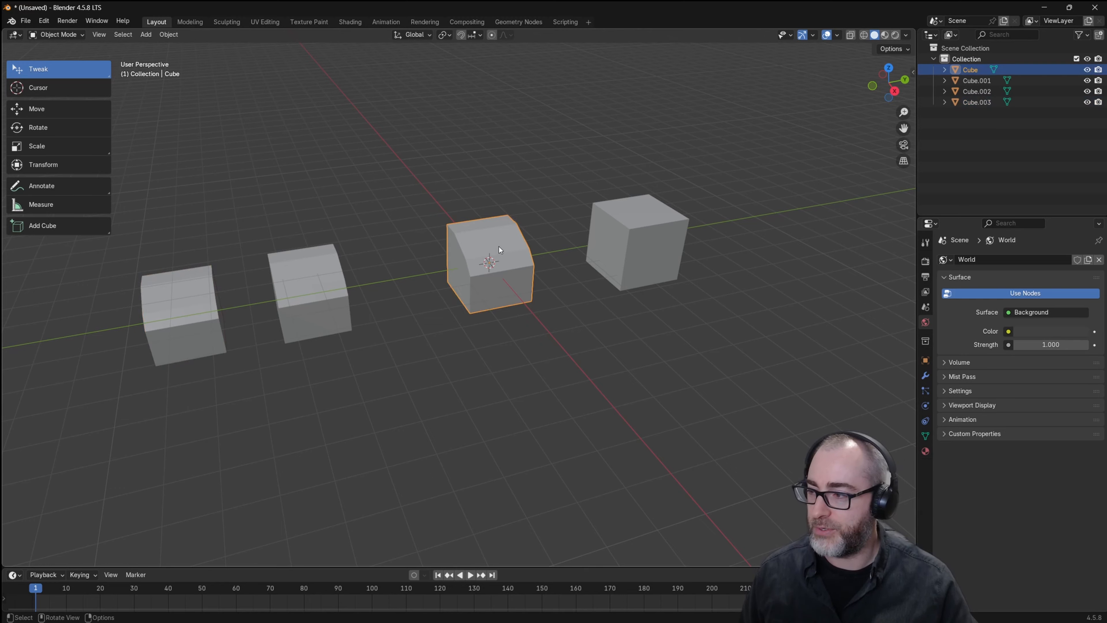
left_click(318, 286)
left_click(495, 231)
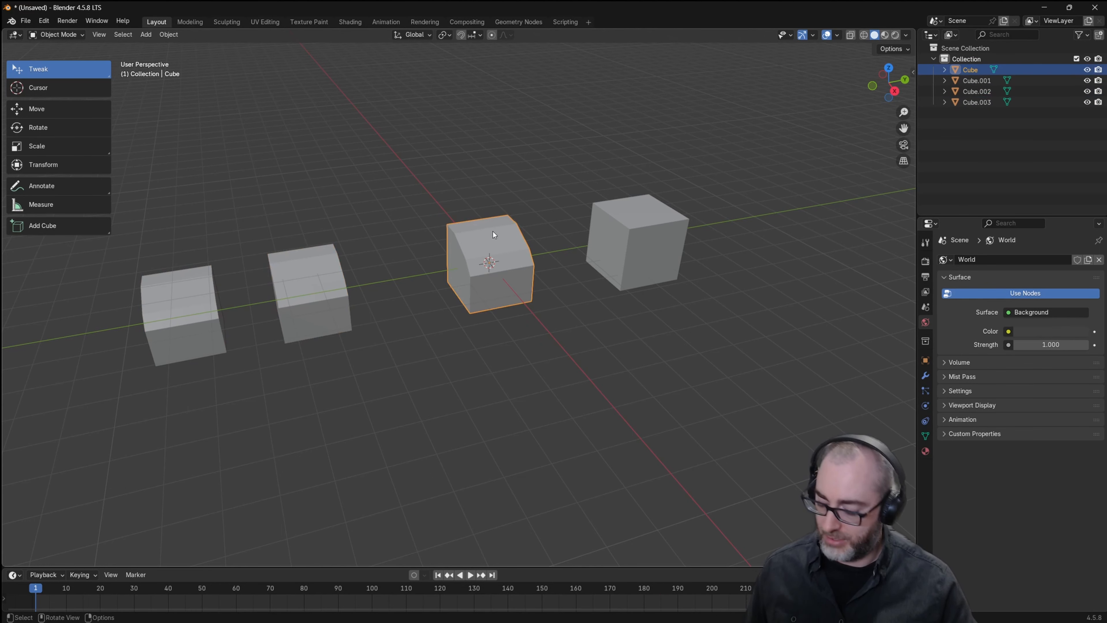
key("shift+space")
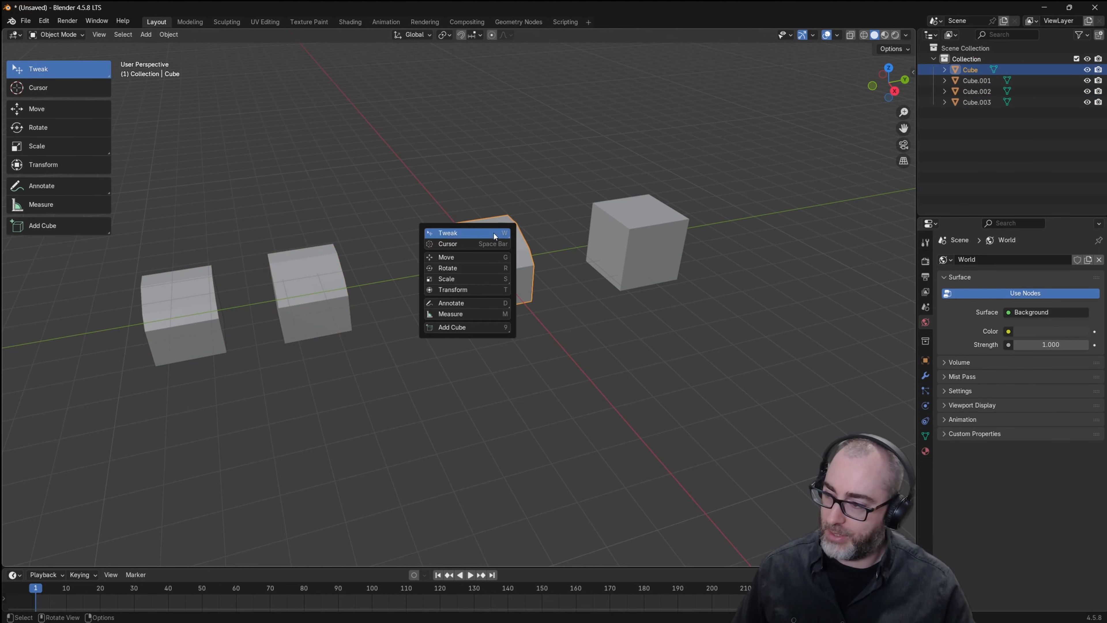
left_click(456, 278)
left_click_drag(489, 230, 493, 191)
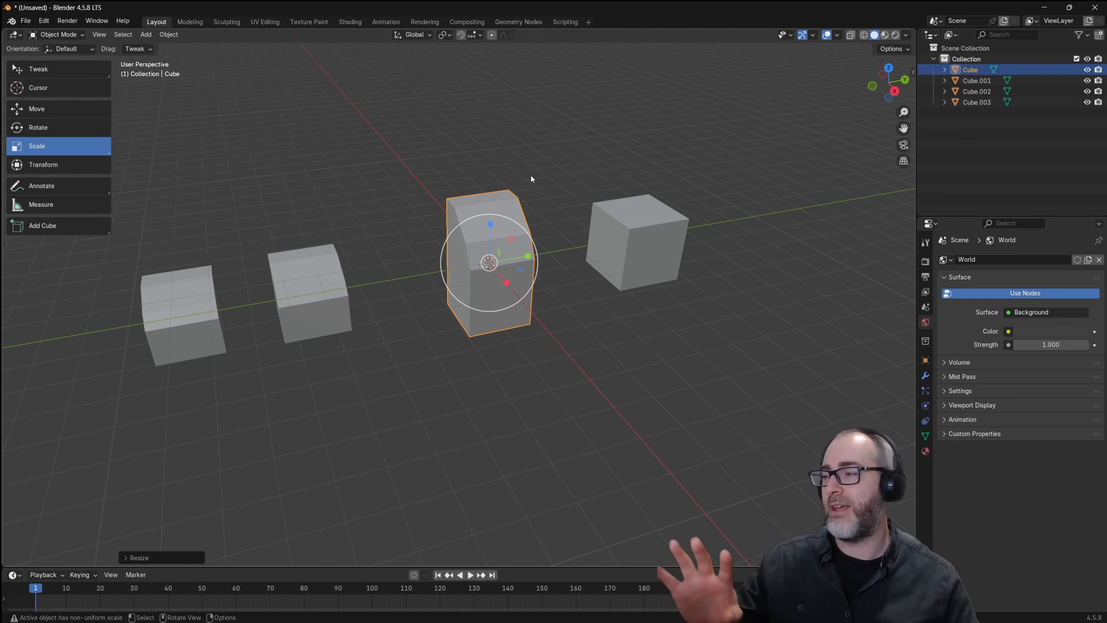
Step: Widen the farthest linked copy slightly along Y and stretch the nearer linked copy upward along Z
left_click(196, 295)
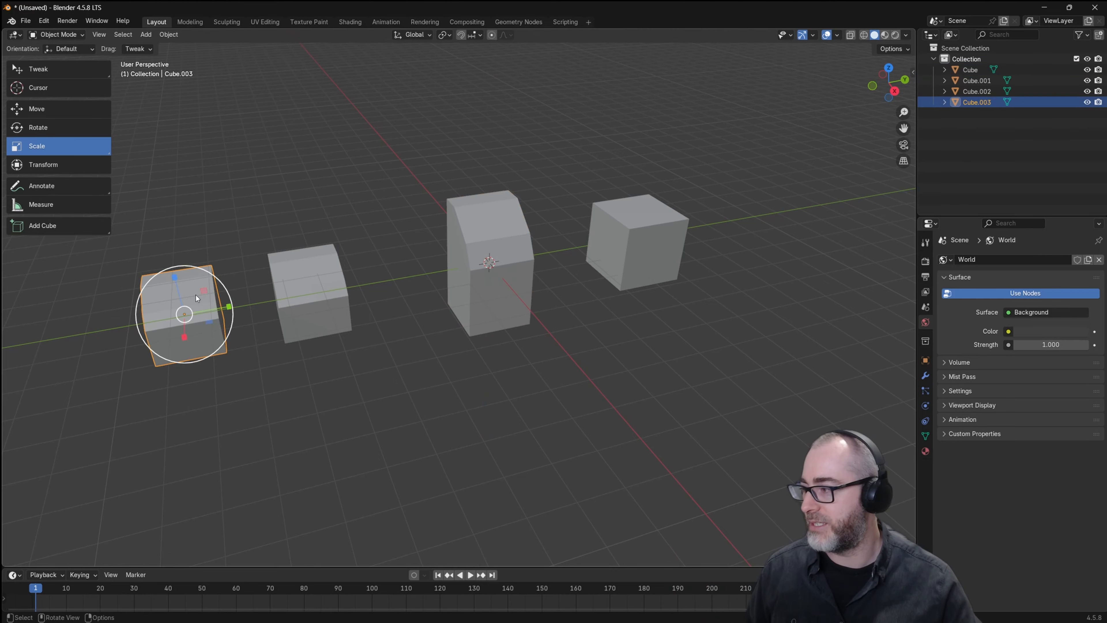
left_click_drag(229, 306, 241, 305)
left_click(303, 285)
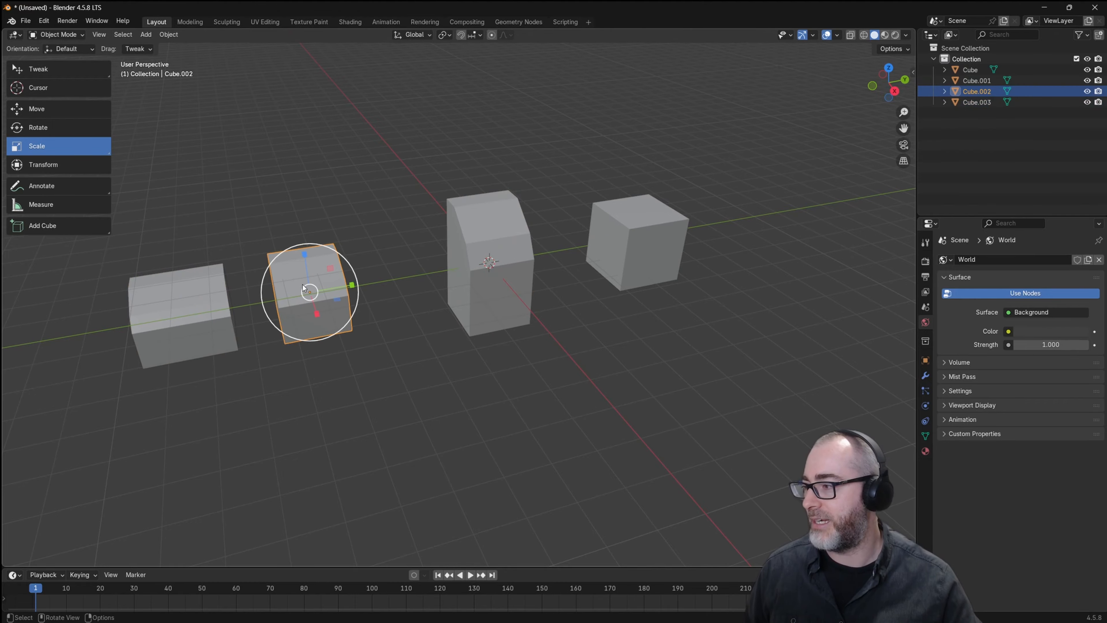
left_click_drag(304, 255, 338, 148)
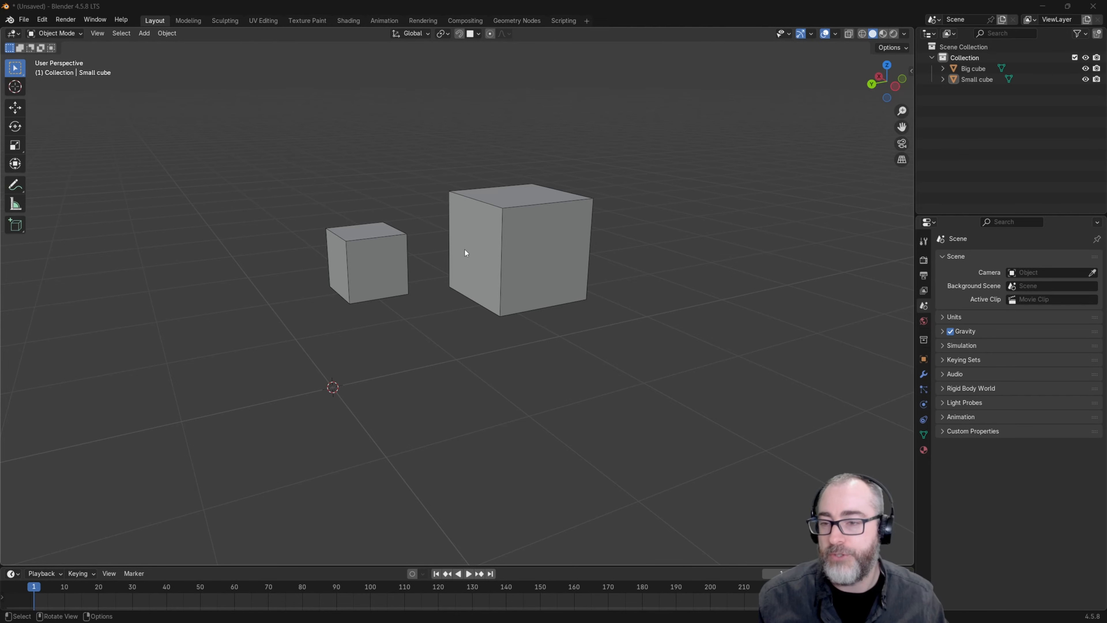
left_click(531, 235)
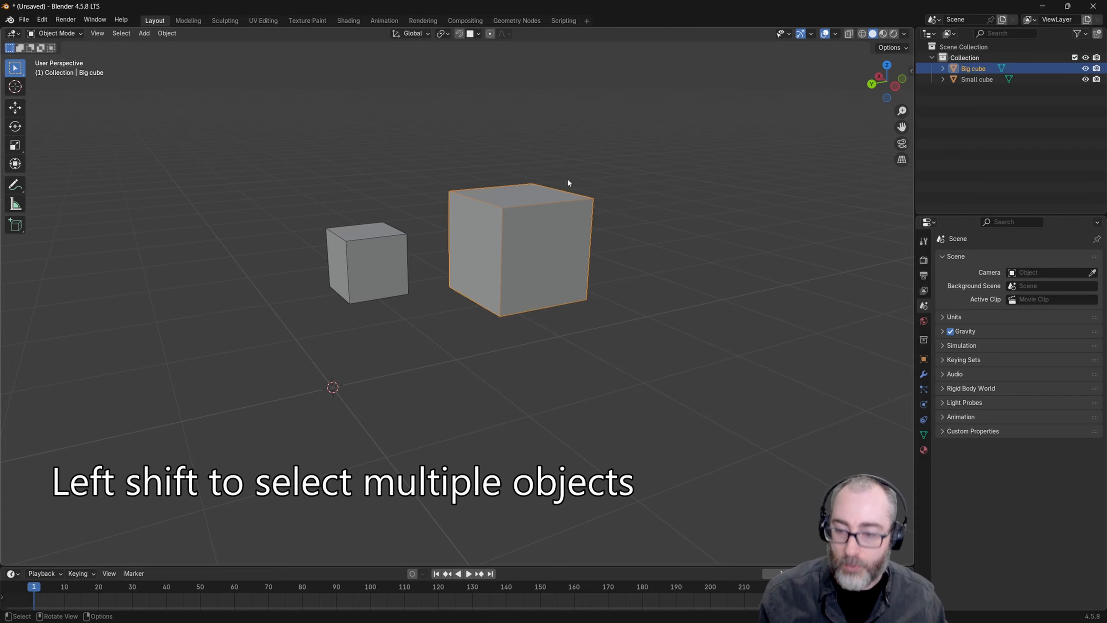
left_click(374, 252, "shift")
left_click(654, 188)
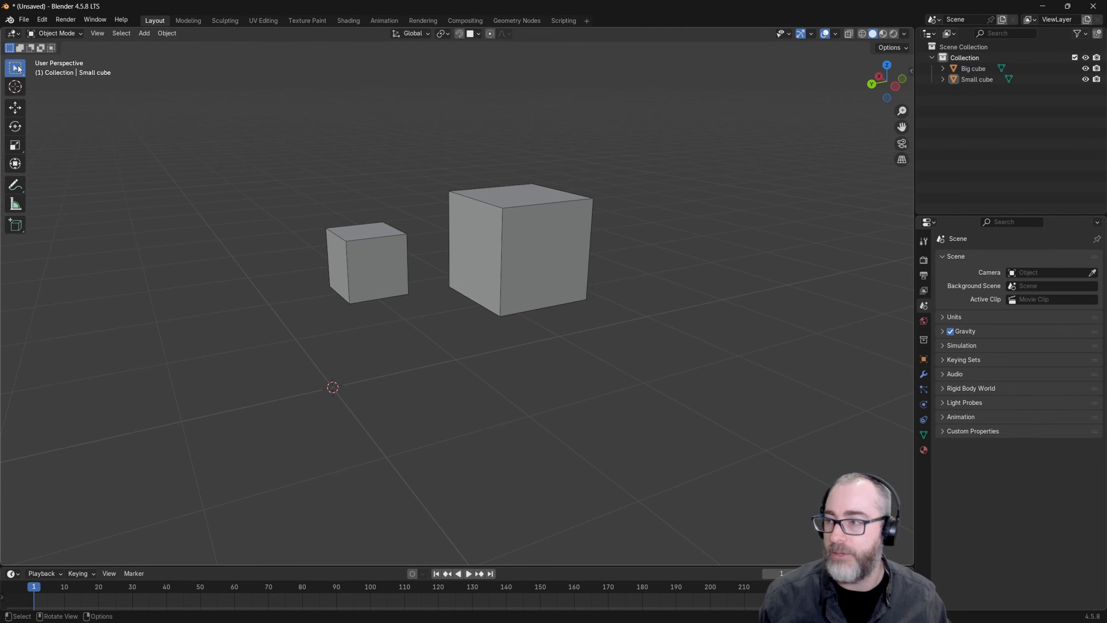
Step: Box-select the big cube and the small cube together and join them into one object
left_click_drag(19, 69, 64, 101)
left_click_drag(227, 149, 665, 341)
mouse_move(9, 66)
left_mouse_down()
mouse_move(52, 91)
mouse_move(61, 137)
left_mouse_up()
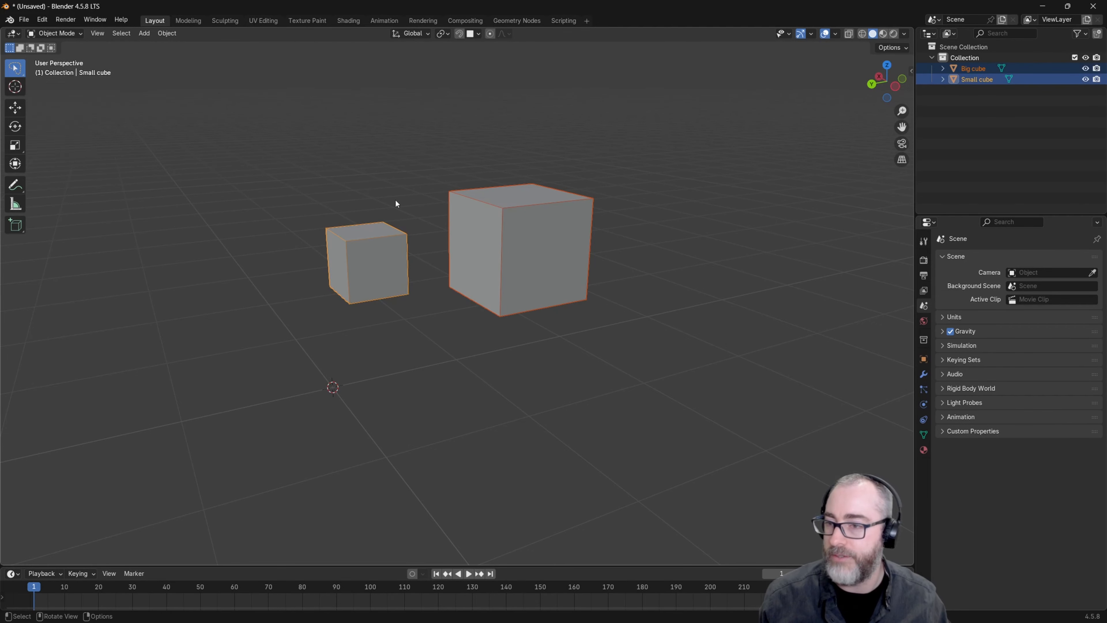
left_click(638, 167)
mouse_move(672, 163)
left_mouse_down()
mouse_move(331, 309)
mouse_move(636, 191)
left_mouse_up()
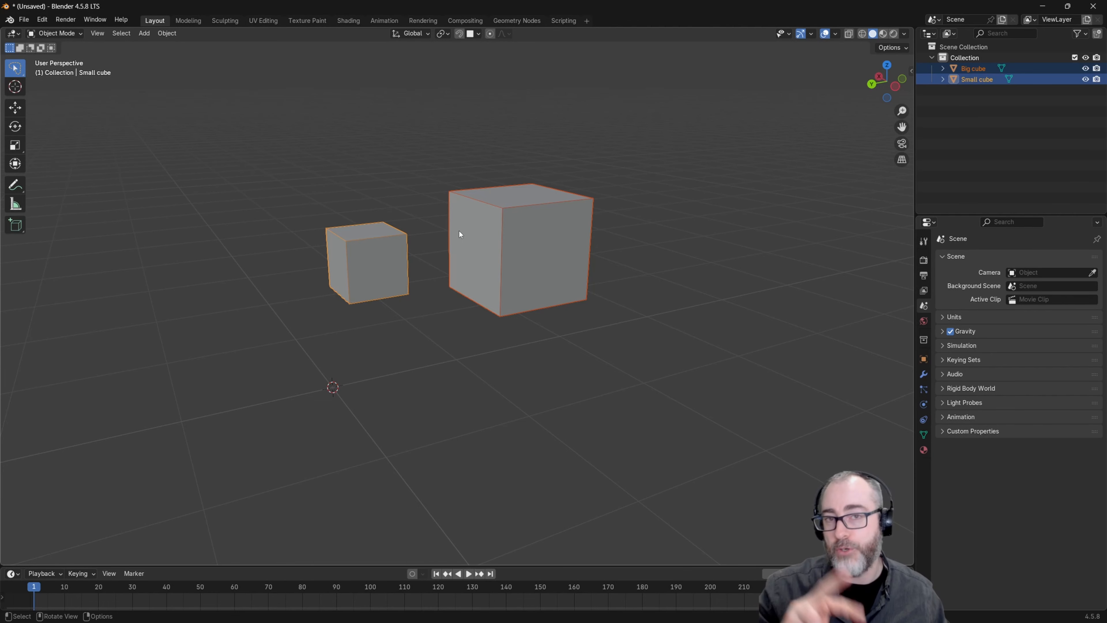
right_click(519, 228)
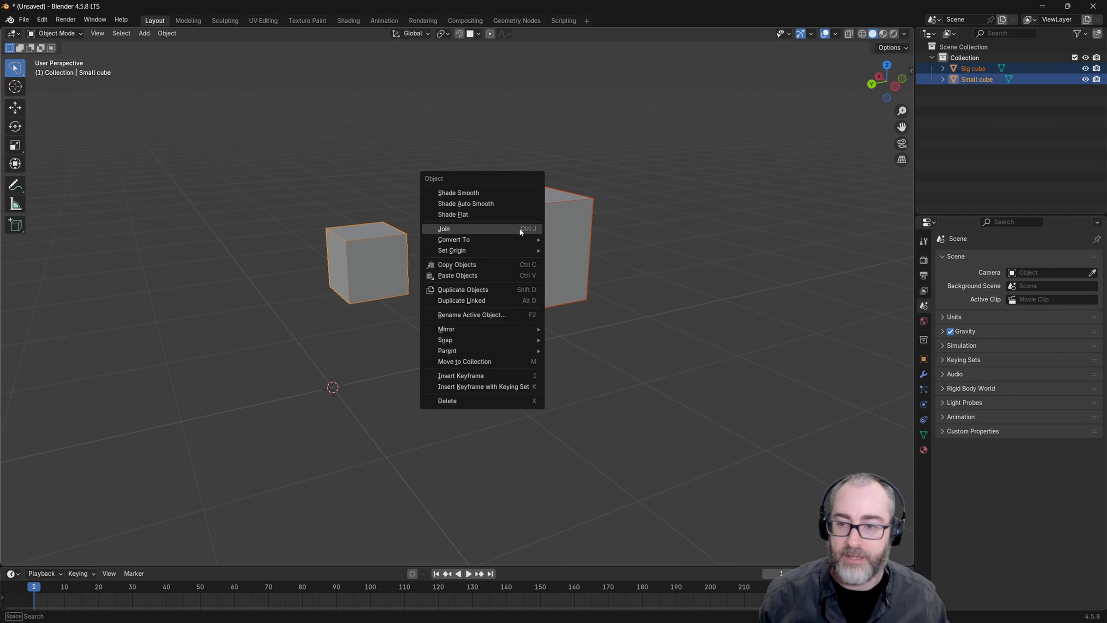
left_click(450, 230)
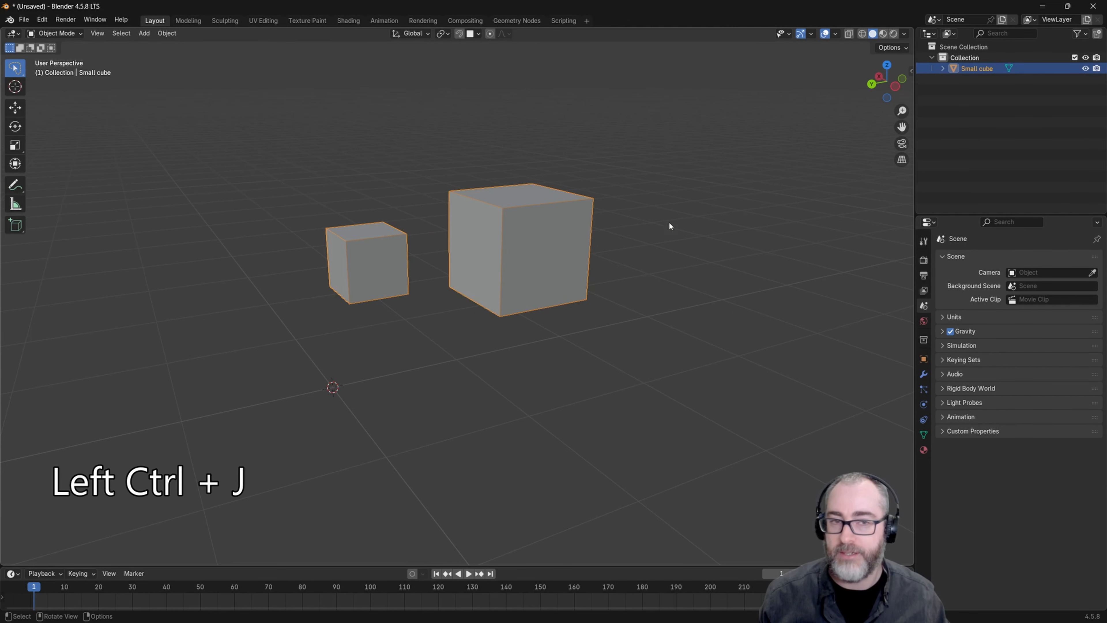
Step: Expand the joined object's mesh data in the outliner, then select the object and enter Edit Mode
left_click(943, 68)
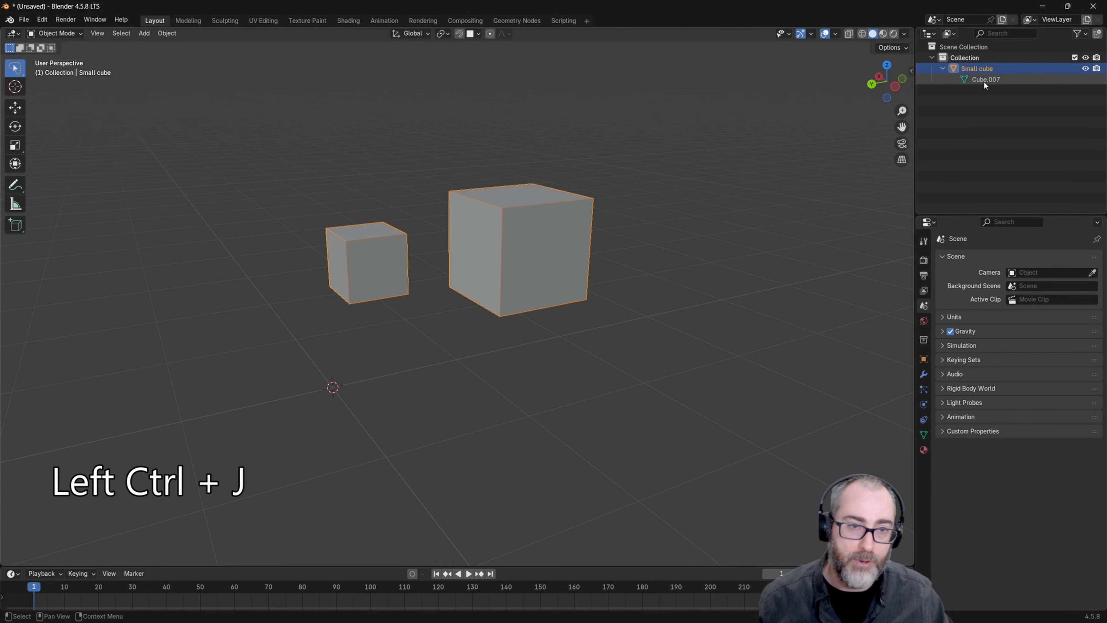
left_click(615, 190)
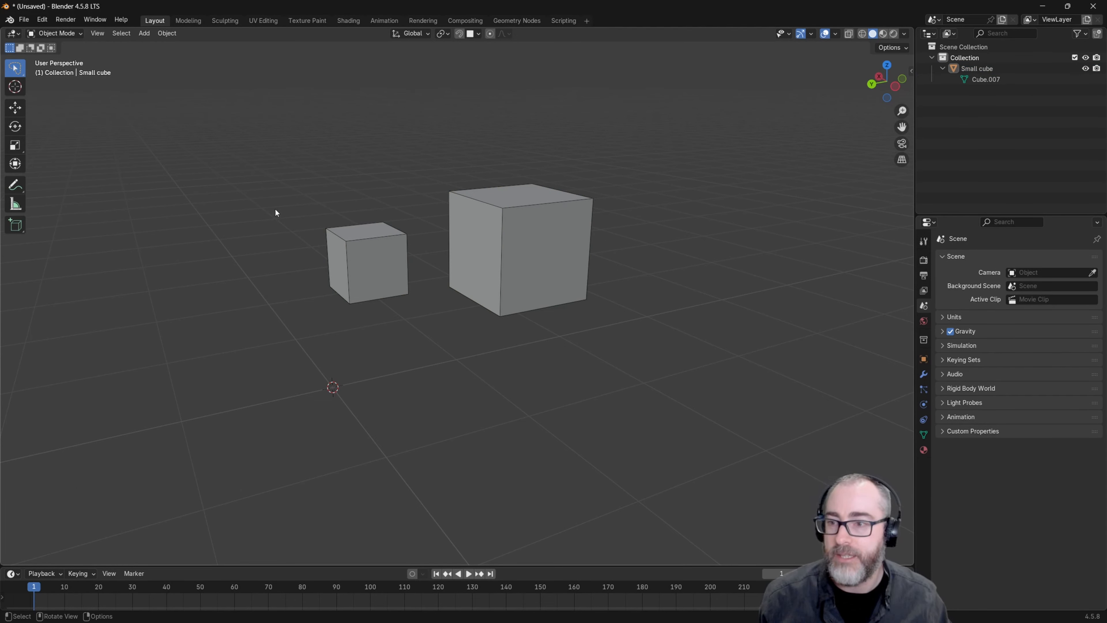
left_click(378, 271)
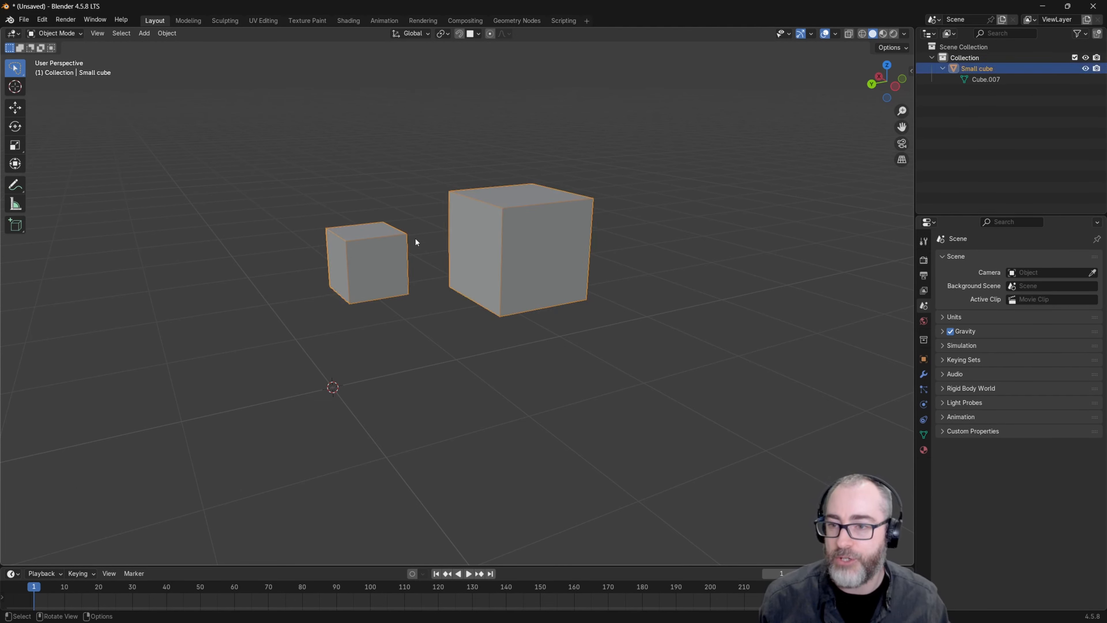
left_click(54, 34)
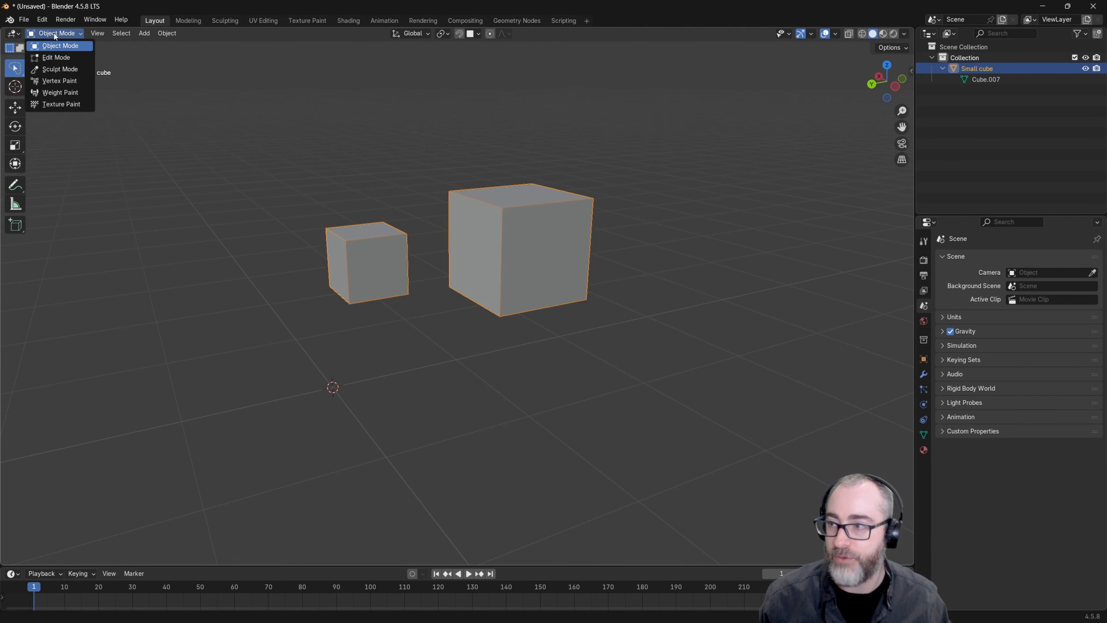
left_click(61, 58)
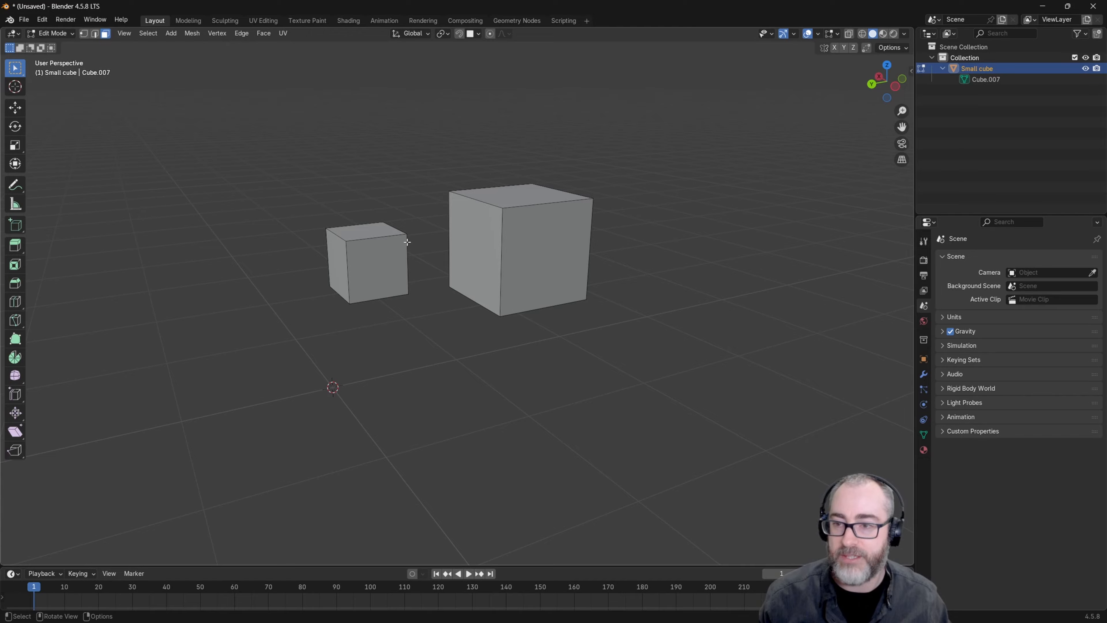
Step: Select all linked faces of the smaller cube and move it up about 0.21 m
left_click(376, 254)
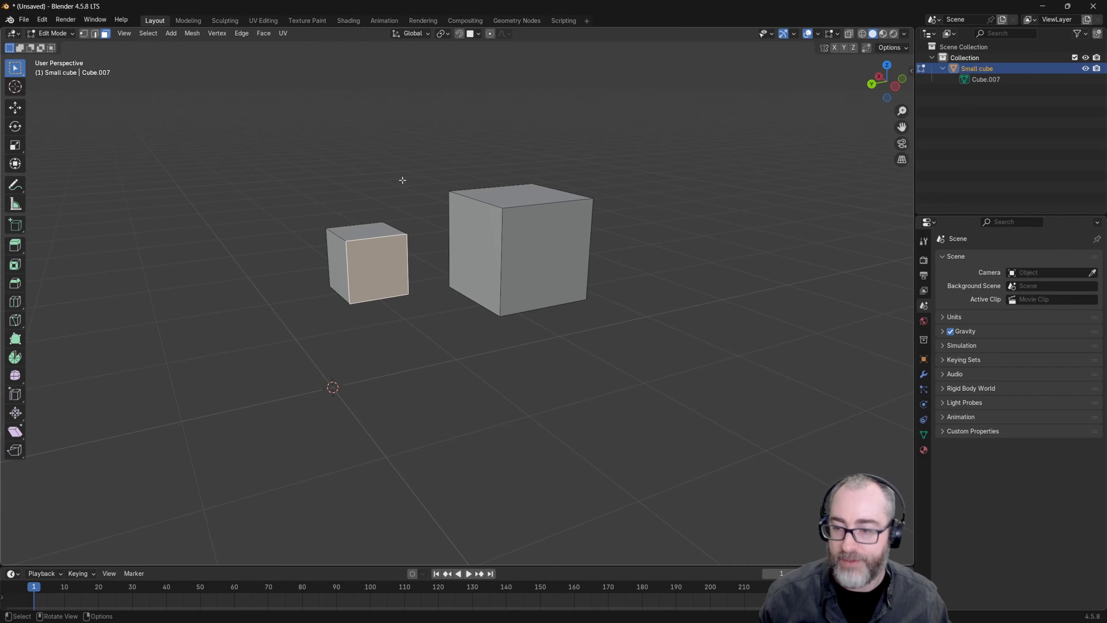
key("ctrl+l")
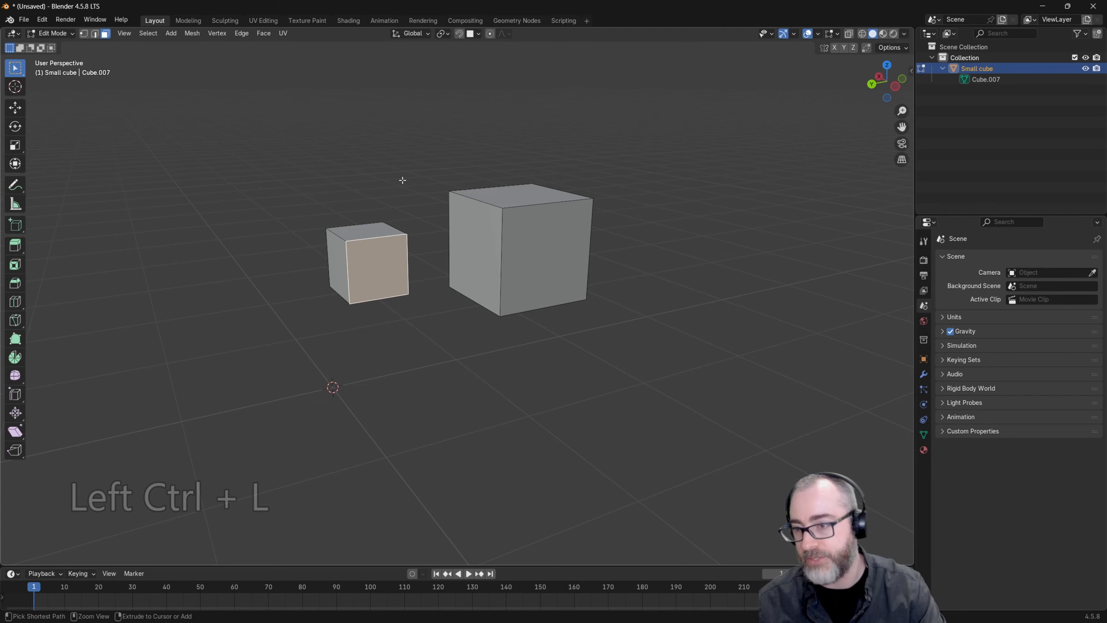
key("ctrl+l")
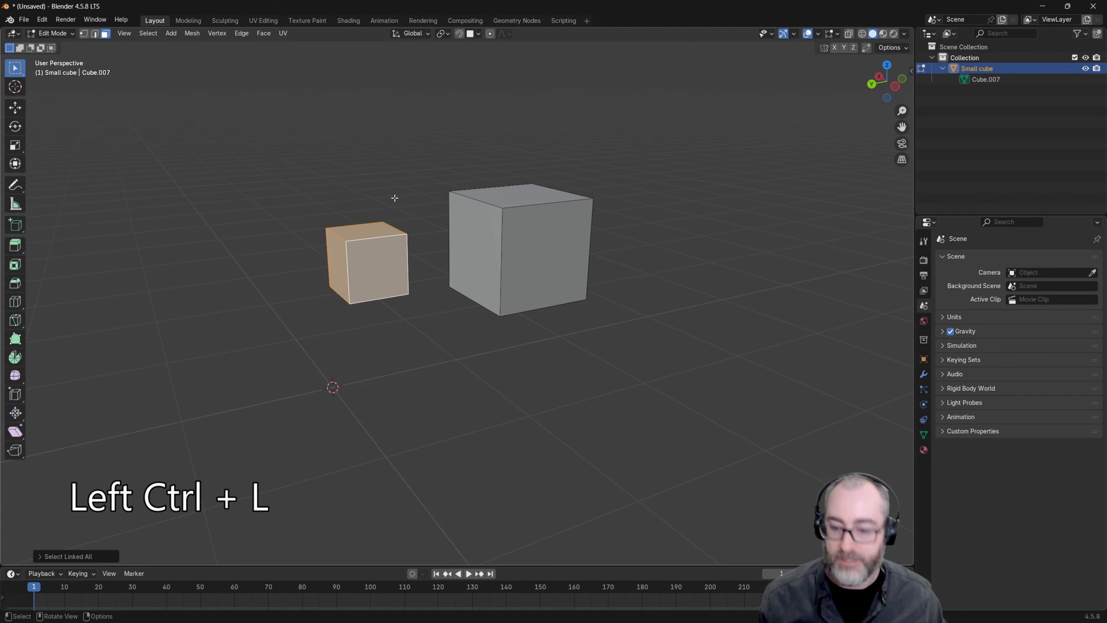
key("g")
key("z")
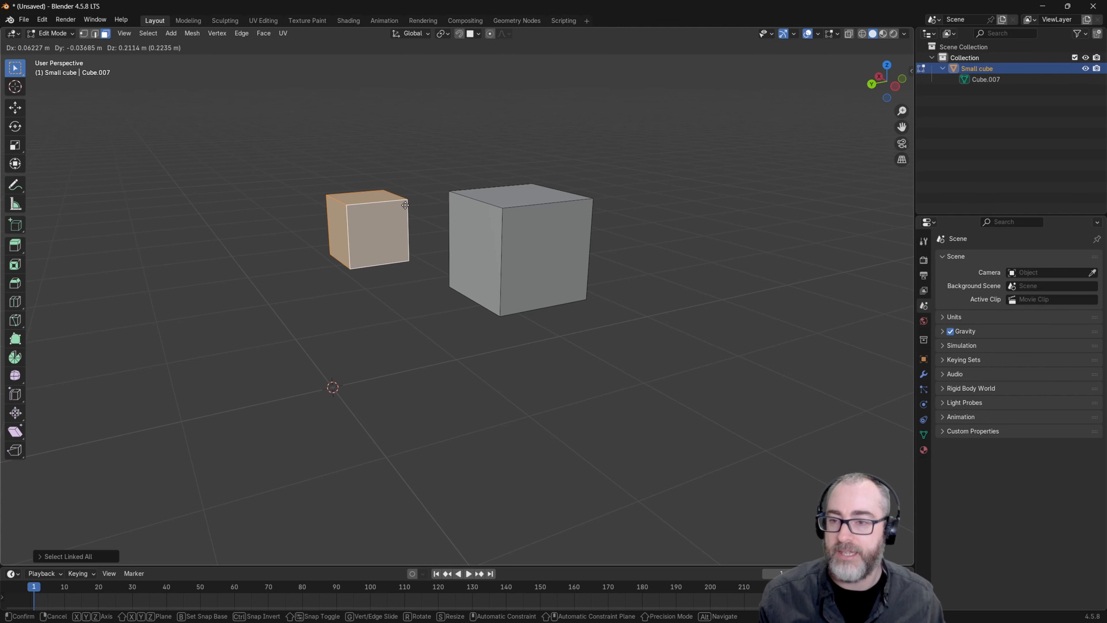
left_click(551, 197)
Step: Select all linked faces of the larger cube and move it slightly upward
left_click(546, 213)
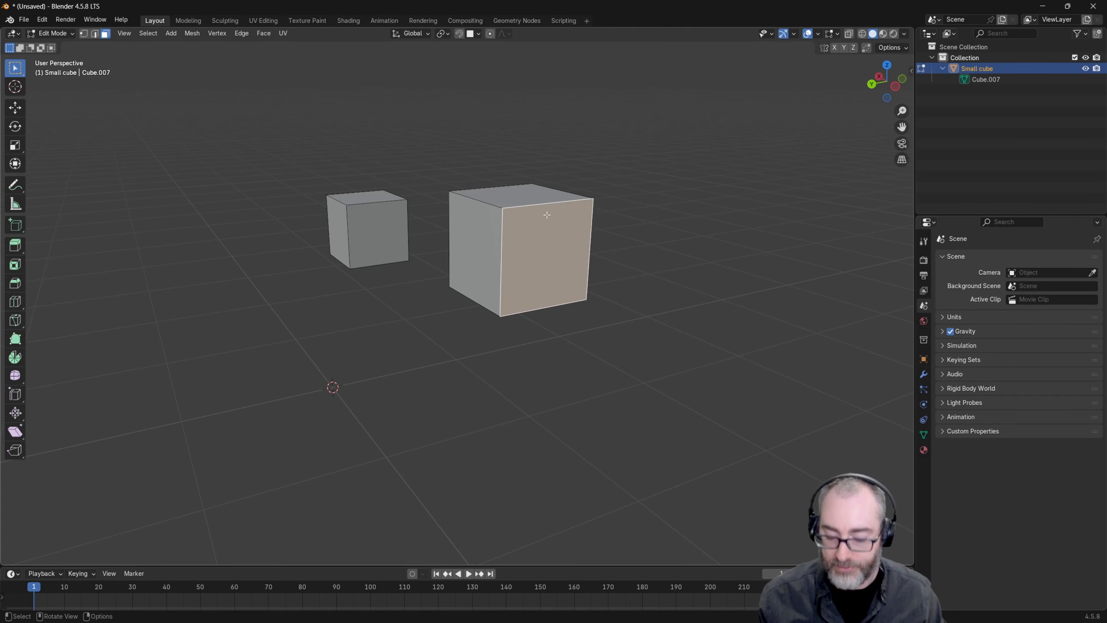
key("ctrl+l")
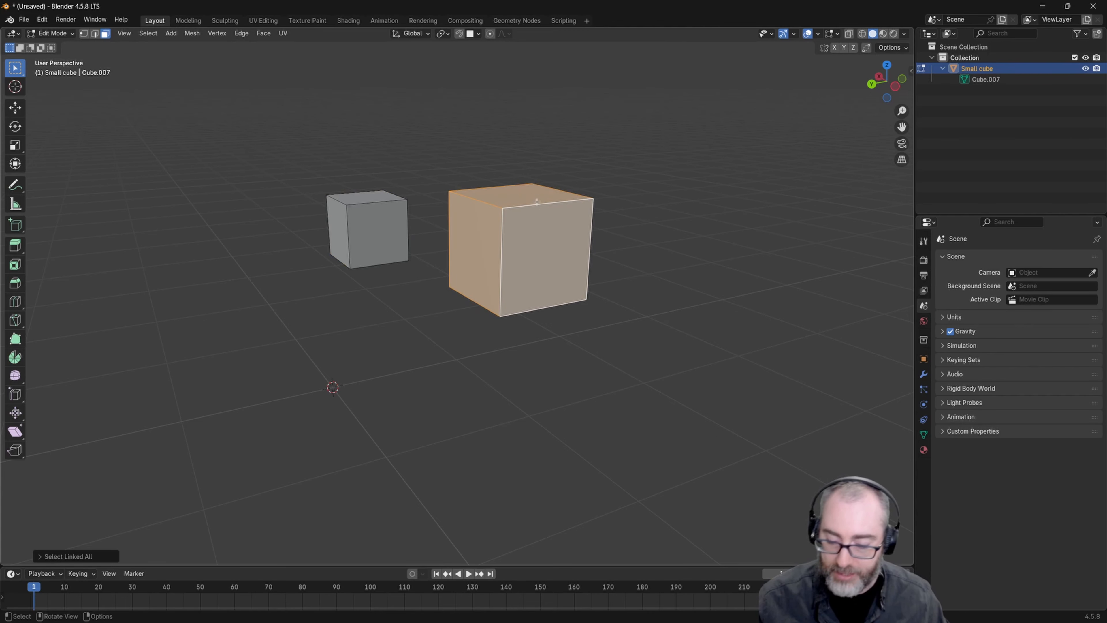
key("g")
left_click(550, 242)
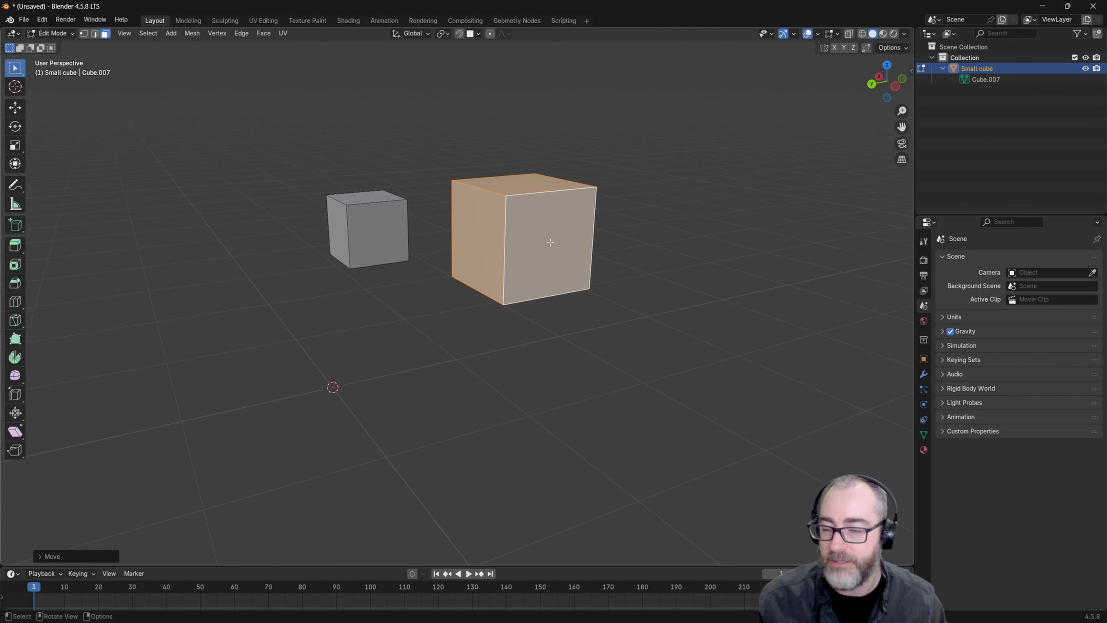
Step: Select all linked faces of the smaller cube and separate the selection into its own object
left_click(448, 153)
left_click(383, 222)
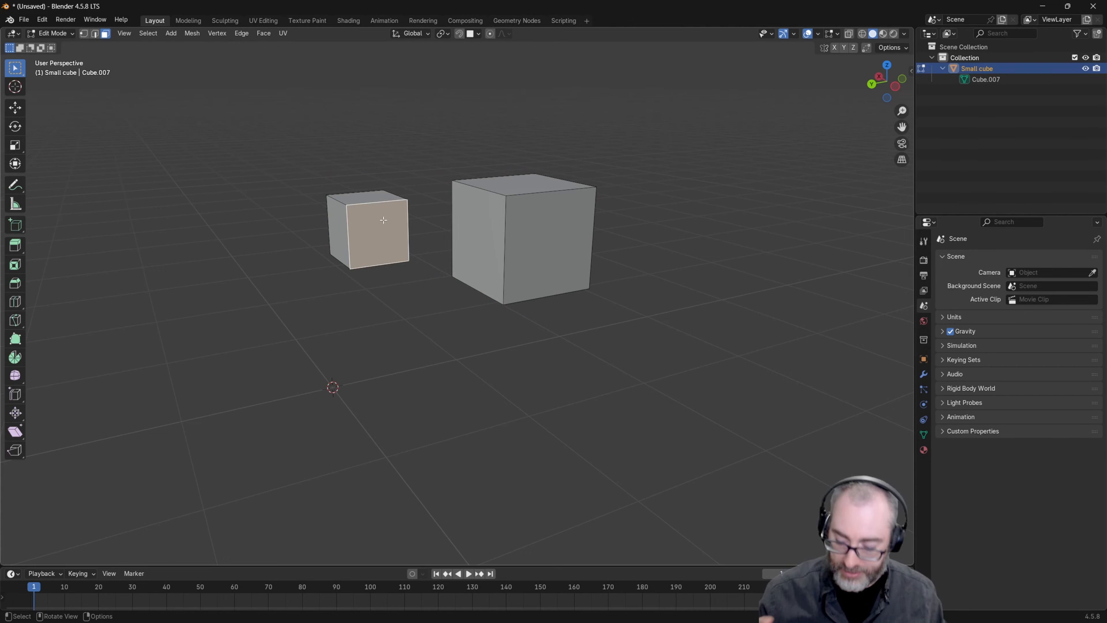
key("ctrl+l")
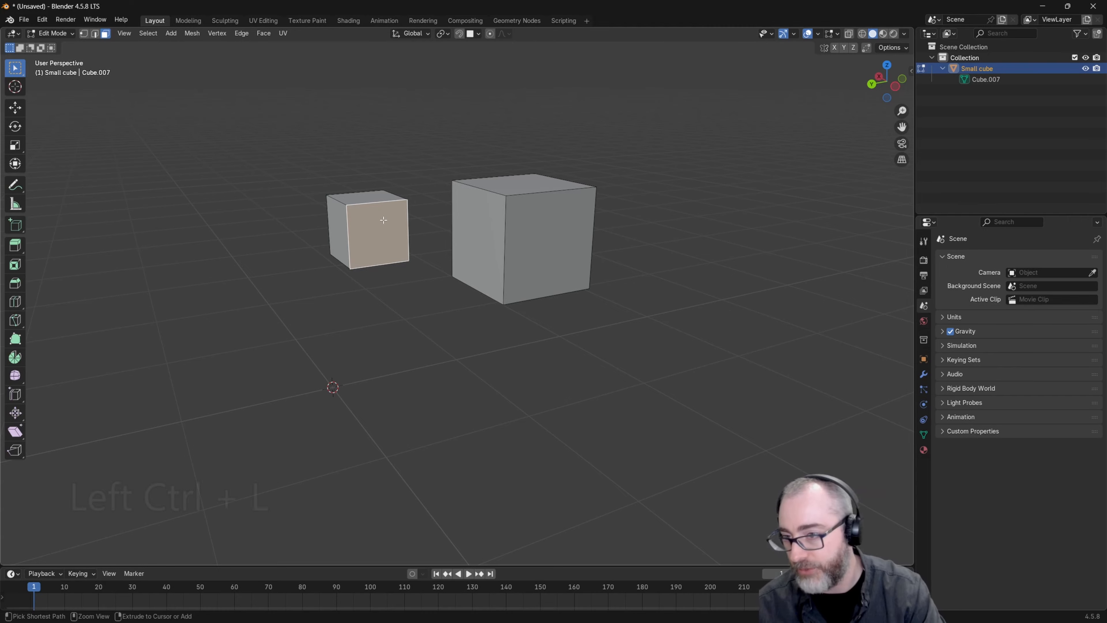
left_click(192, 34)
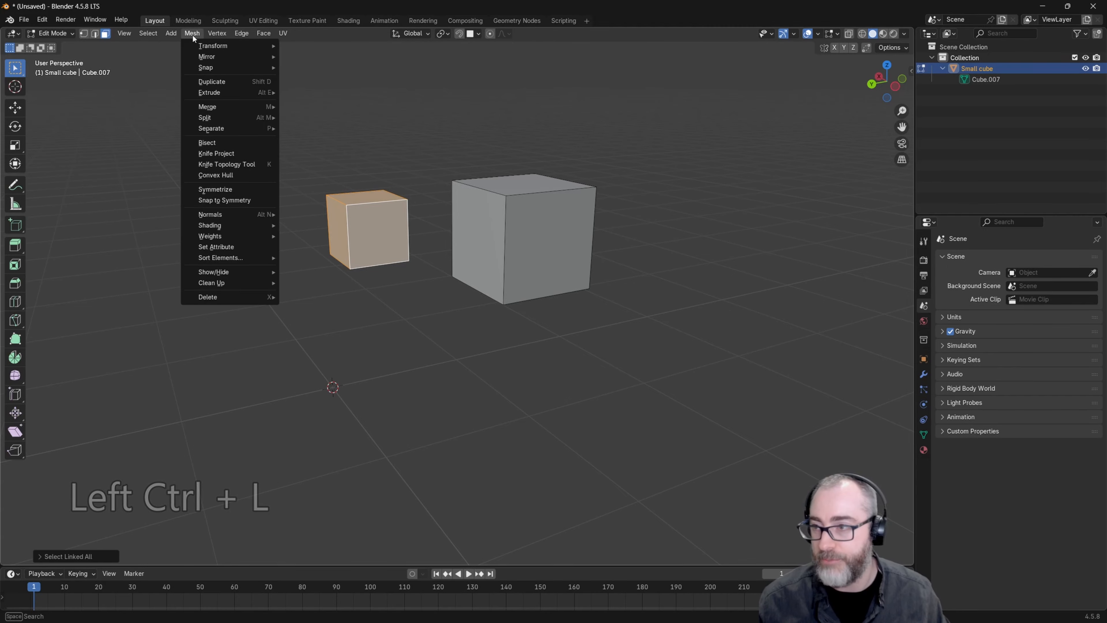
mouse_move(217, 129)
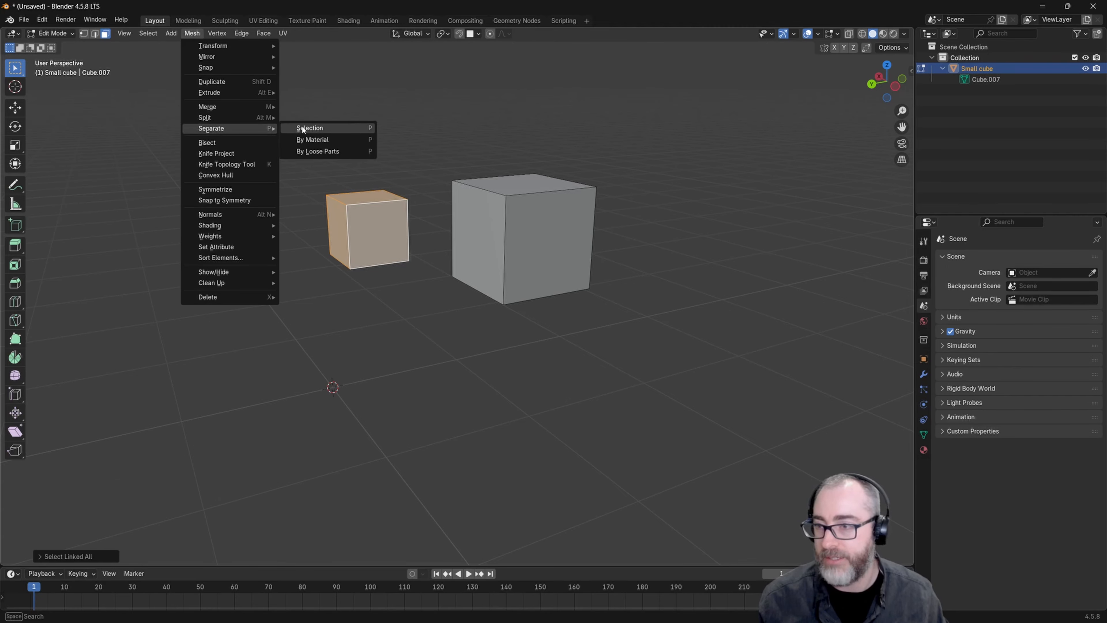
left_click(309, 128)
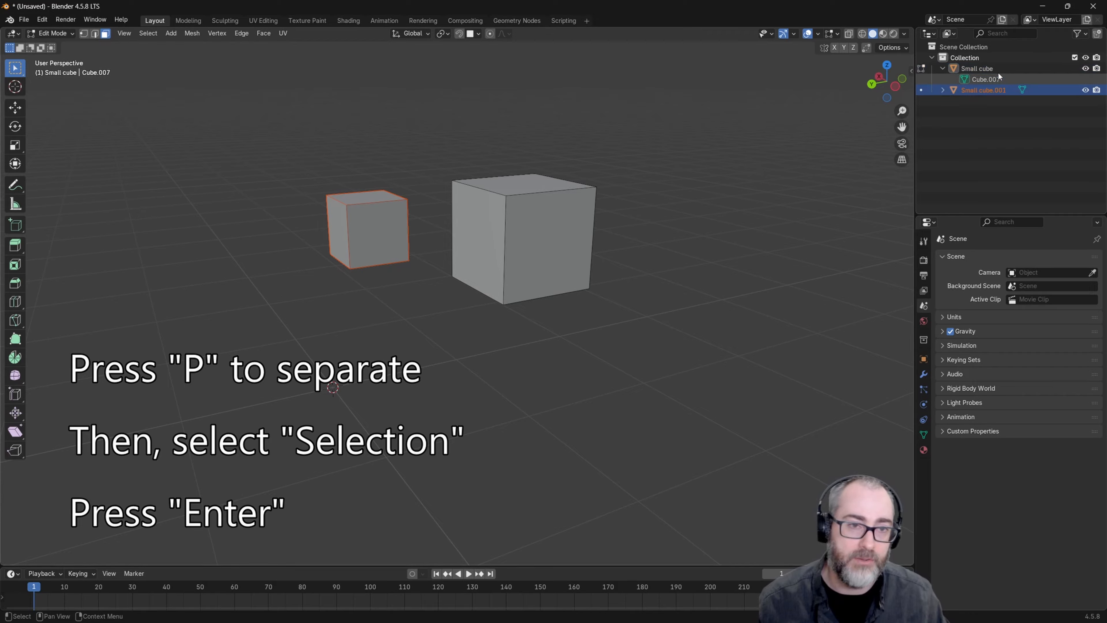
Step: Toggle the visibility of the object holding the larger cube to identify it, and rename it Big cube
left_click(1085, 69)
left_click(1085, 69)
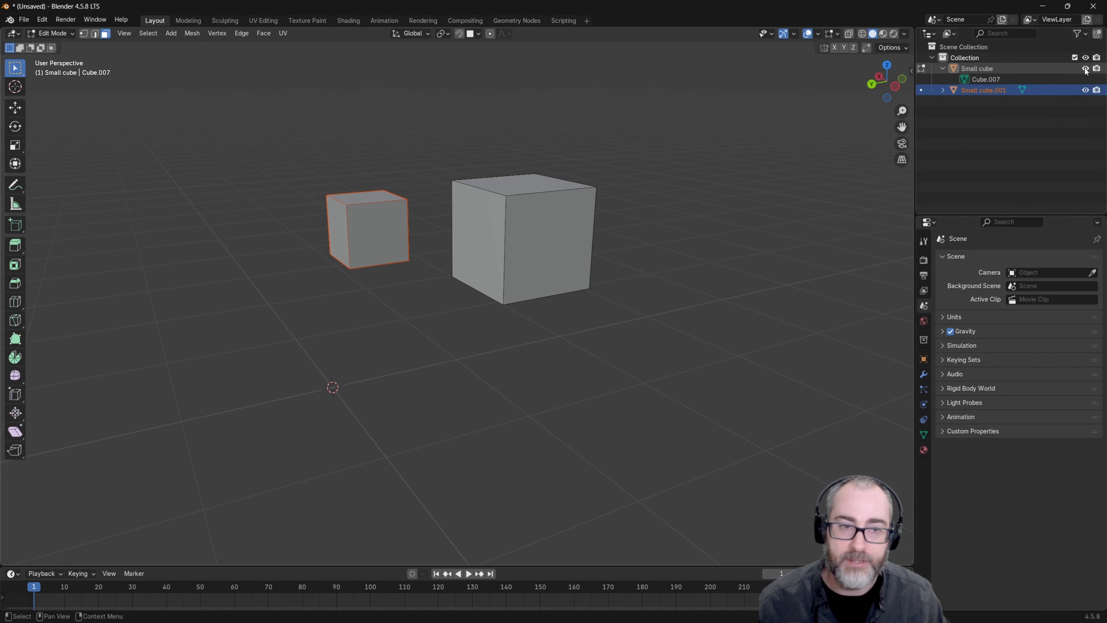
double_click(988, 70)
type("B")
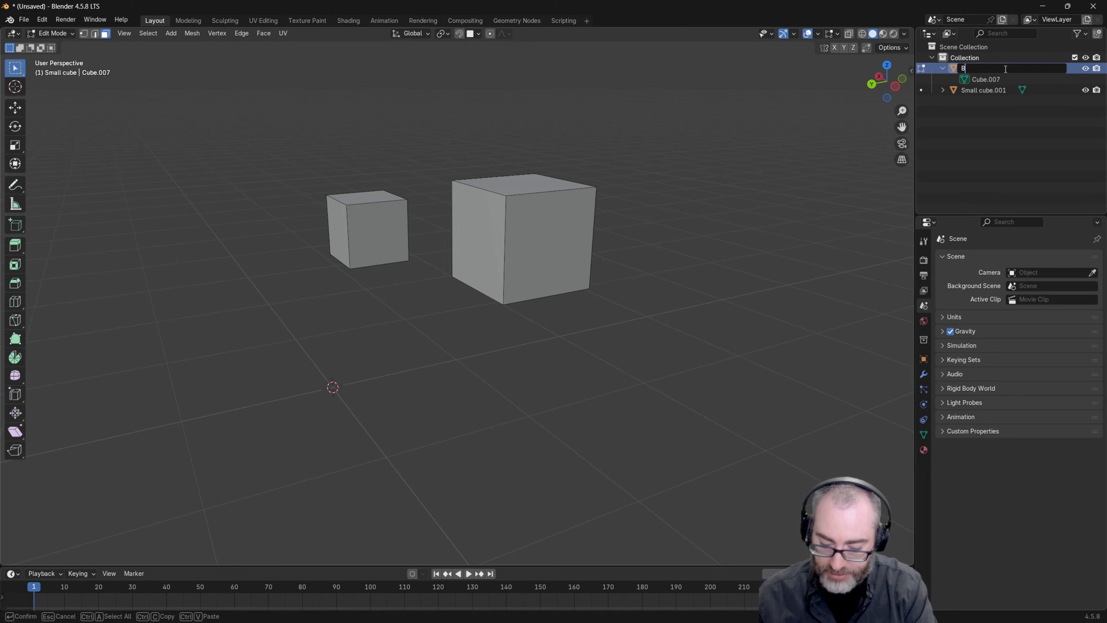
type("ig cube")
key("Return")
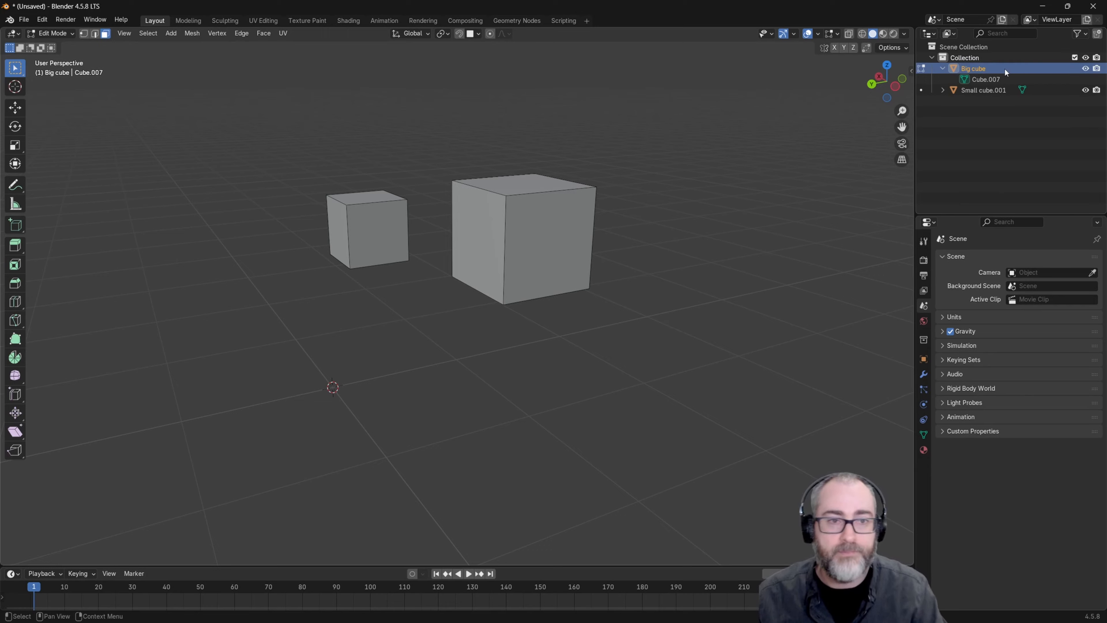
Step: Rename the newly separated smaller cube object as Small cube
double_click(976, 90)
left_click(1032, 92)
key("BackSpace")
key("BackSpace")
key("BackSpace")
key("BackSpace")
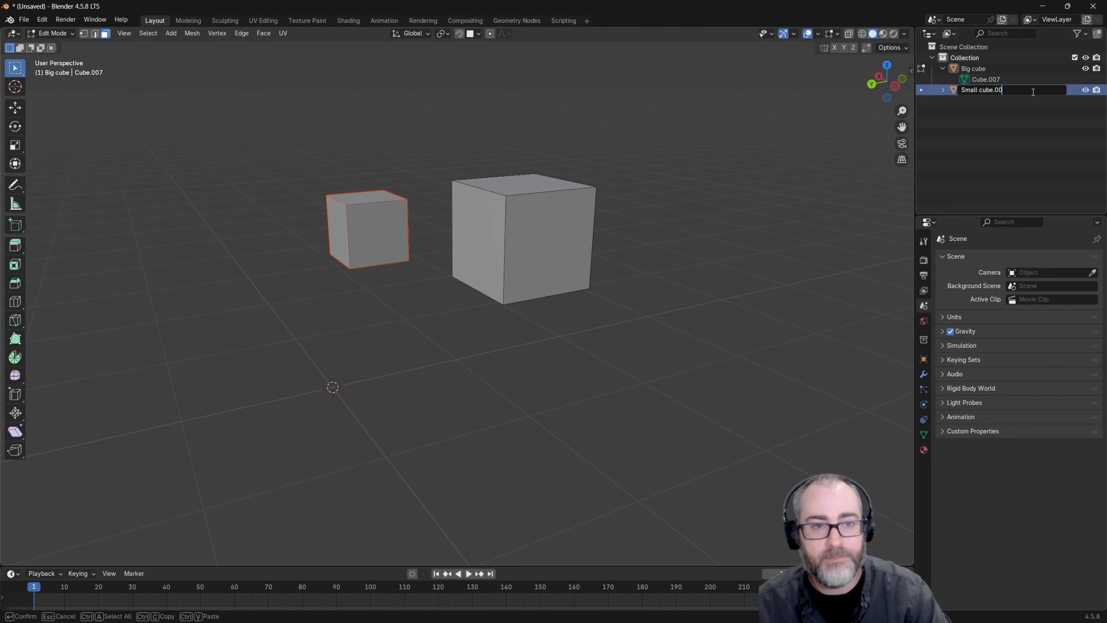
key("Return")
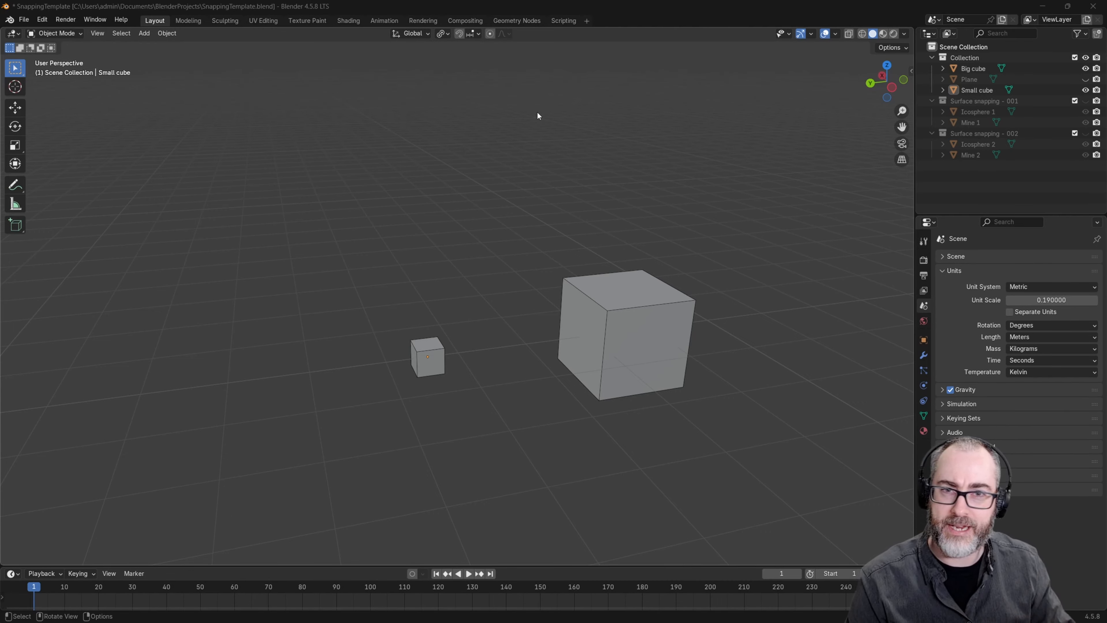
Step: Set the transform pivot point to Individual Origins
left_click(444, 34)
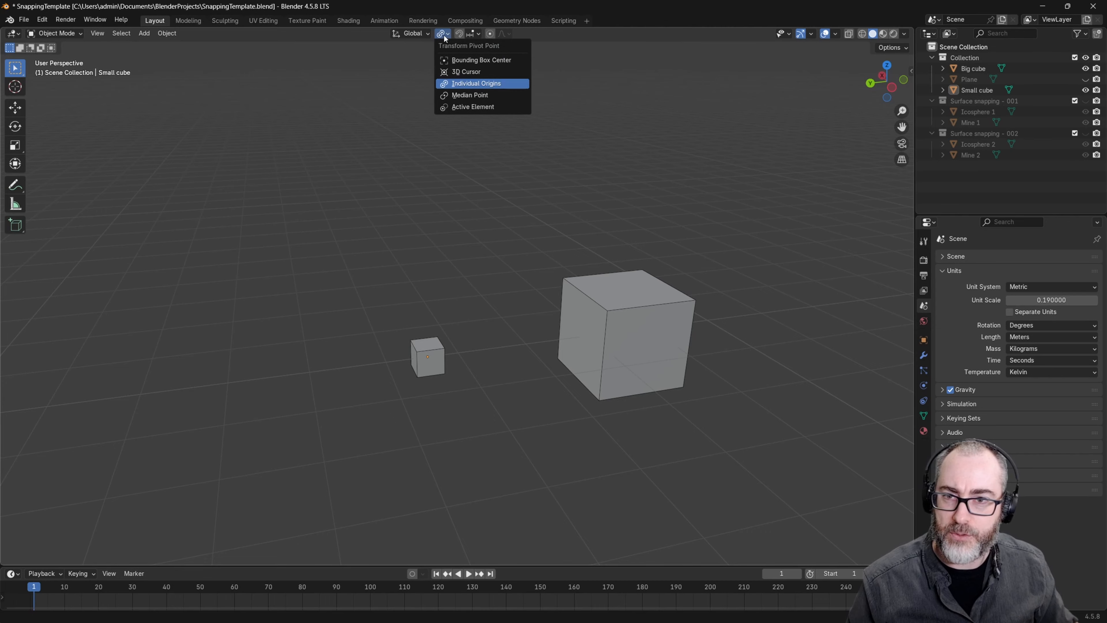
left_click(481, 83)
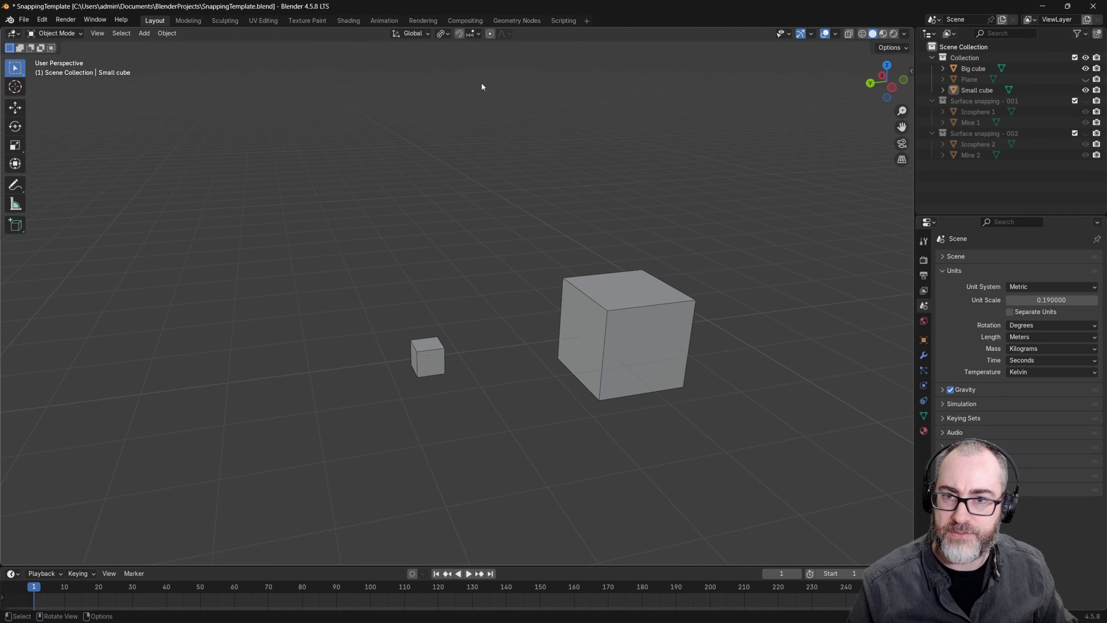
Step: Turn on snapping during transforms and set the snap base to Center
left_click(460, 34)
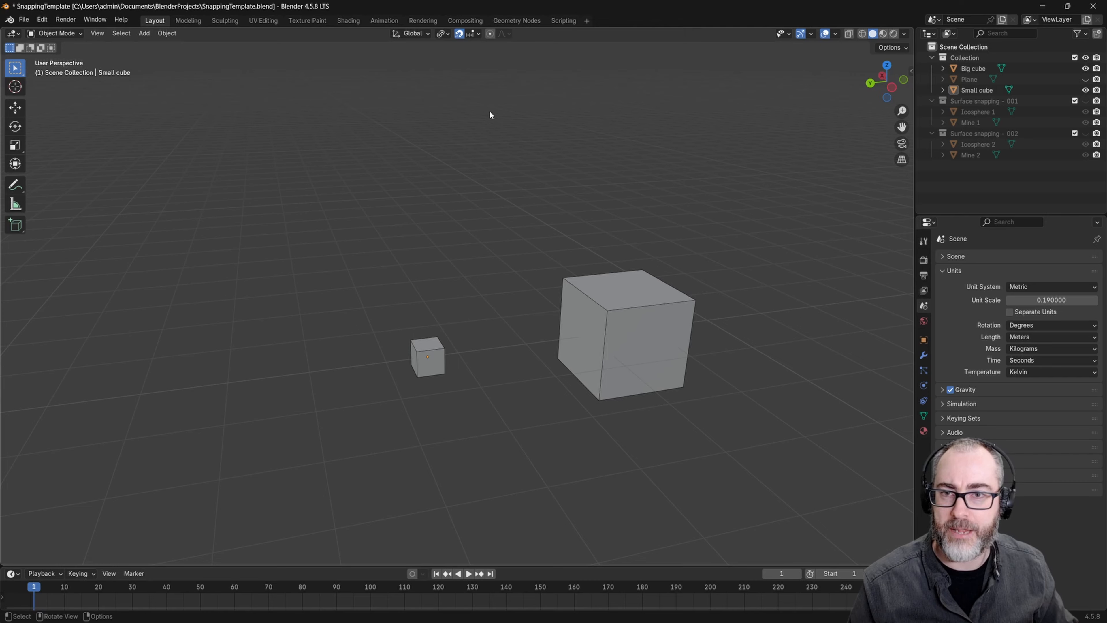
left_click(460, 35)
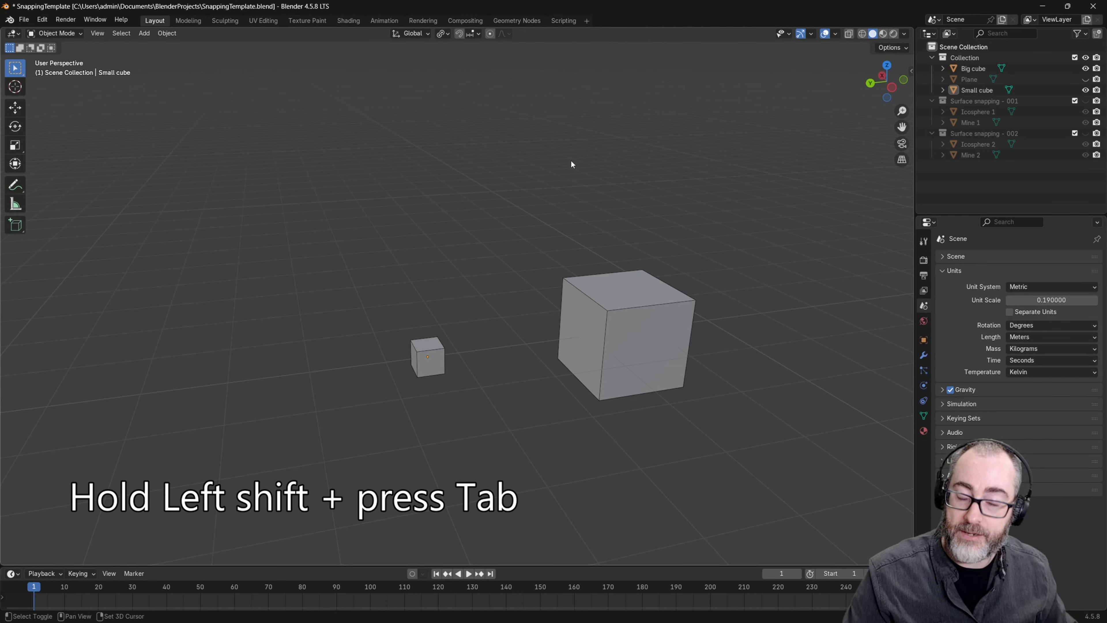
key("shift+Tab")
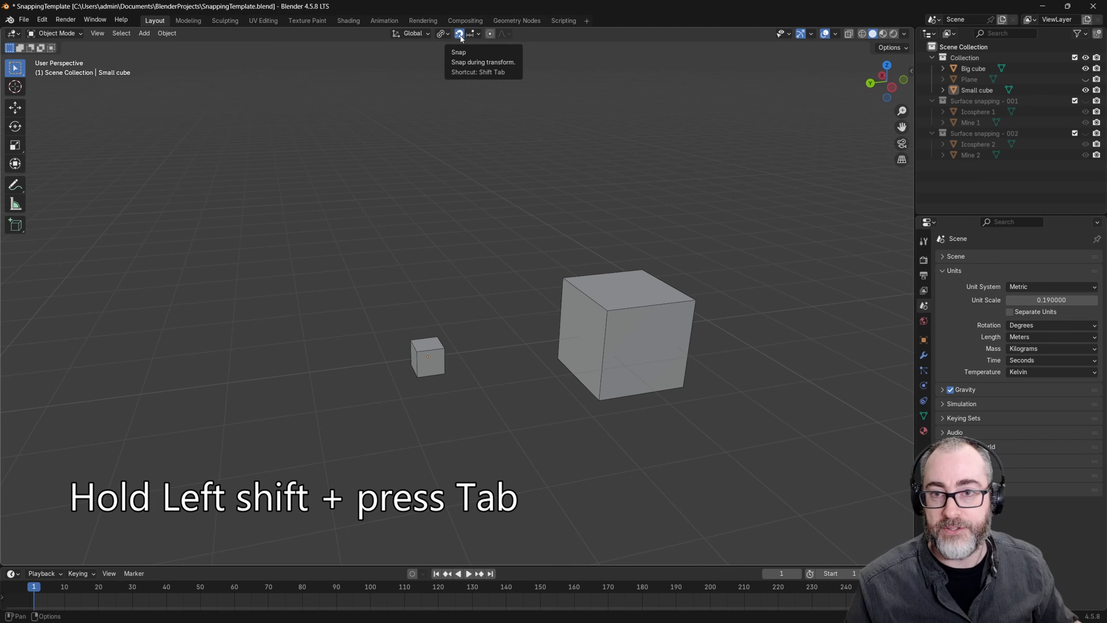
left_click(477, 34)
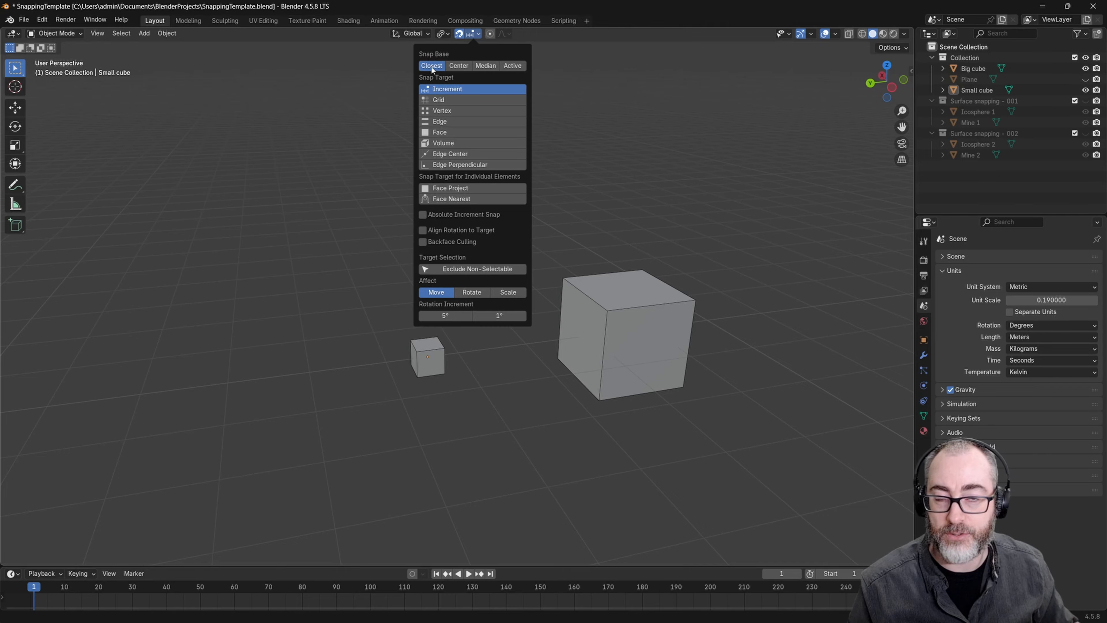
left_click(465, 68)
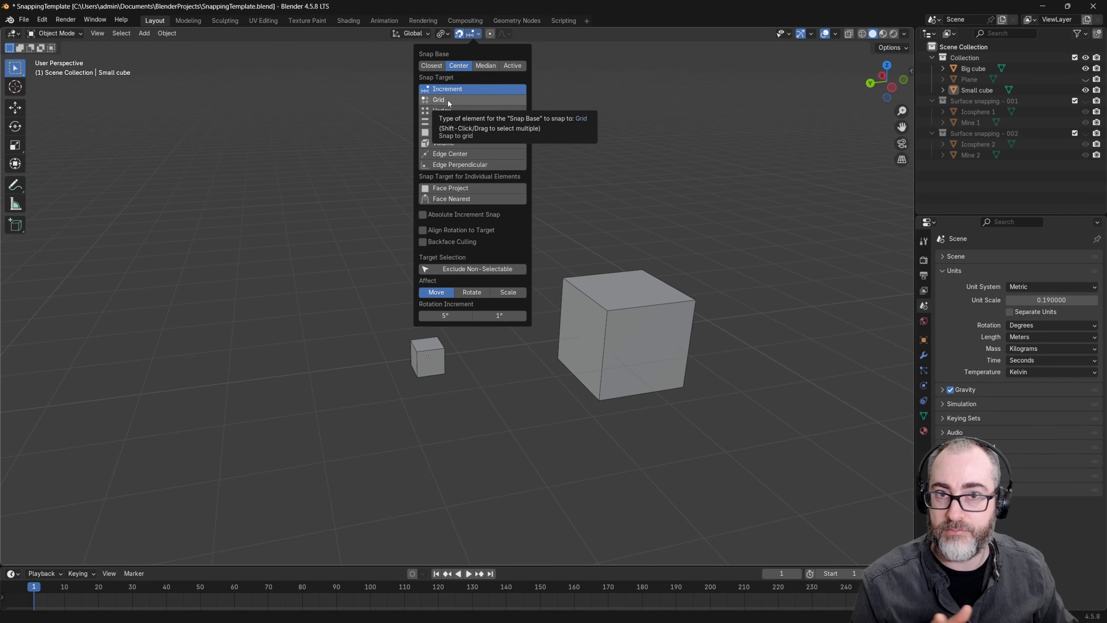
Step: Move the small cube 1 m along the global Y axis with increment snapping, and try moving it along Z
left_click(427, 352)
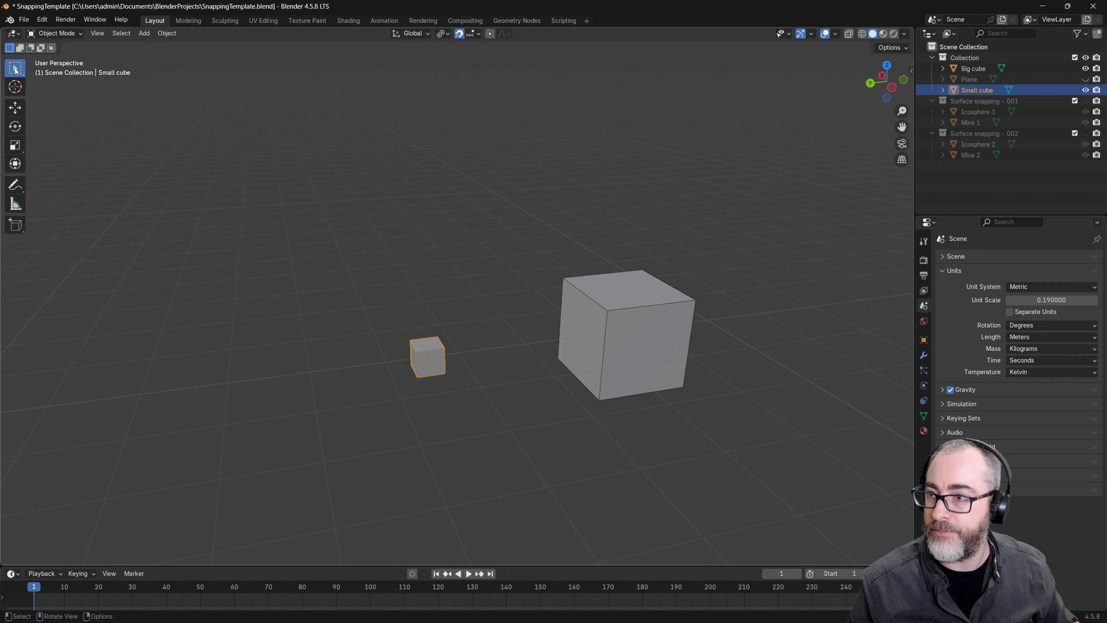
left_click(15, 111)
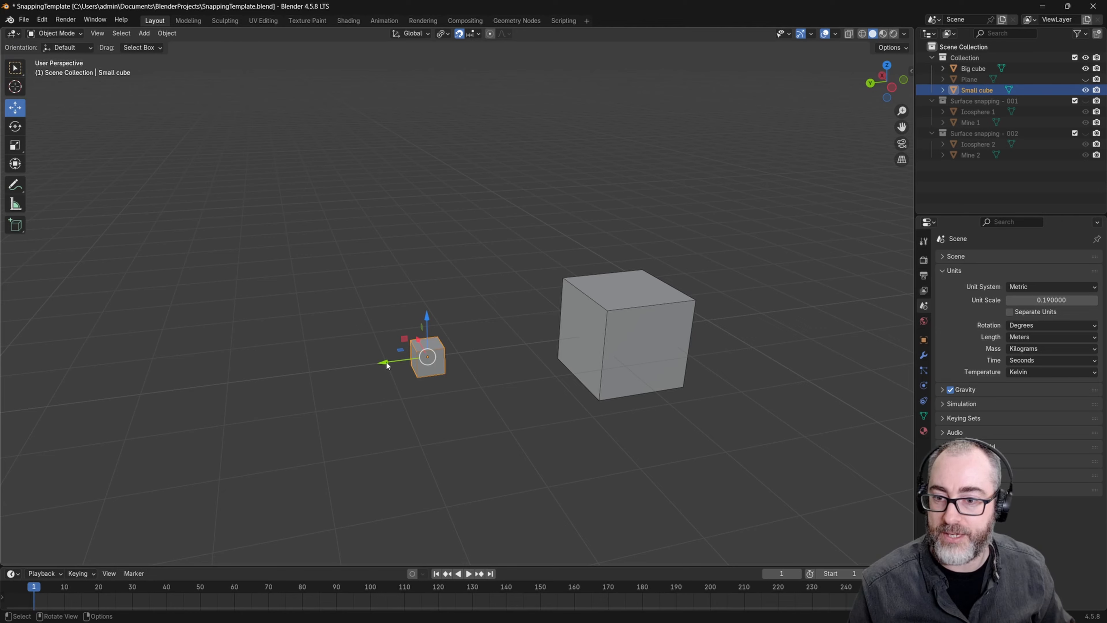
left_click_drag(387, 365, 334, 362)
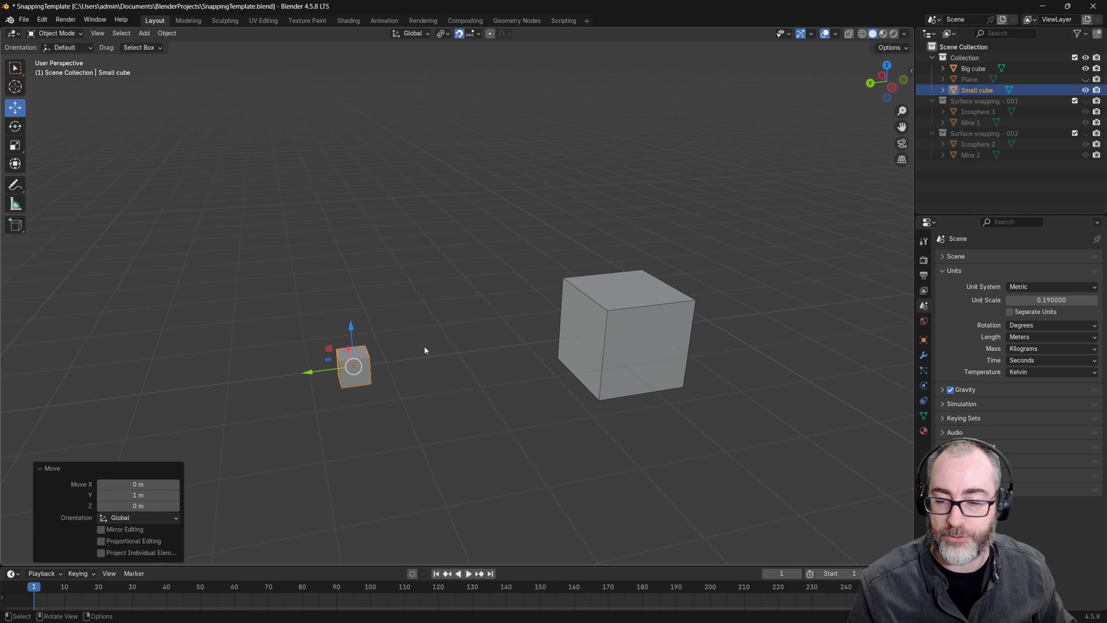
mouse_move(352, 335)
left_mouse_down()
mouse_move(352, 261)
mouse_move(347, 357)
mouse_move(315, 254)
mouse_move(349, 351)
left_mouse_up()
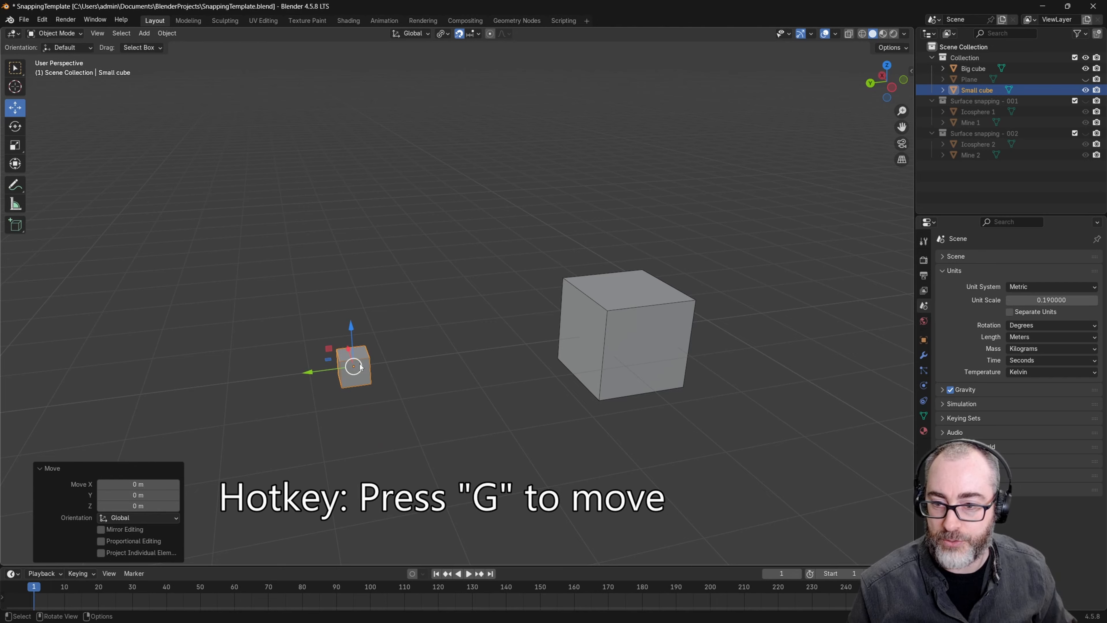
Step: Try moving the small cube freely and constrained to a single axis with increment snapping
key("g")
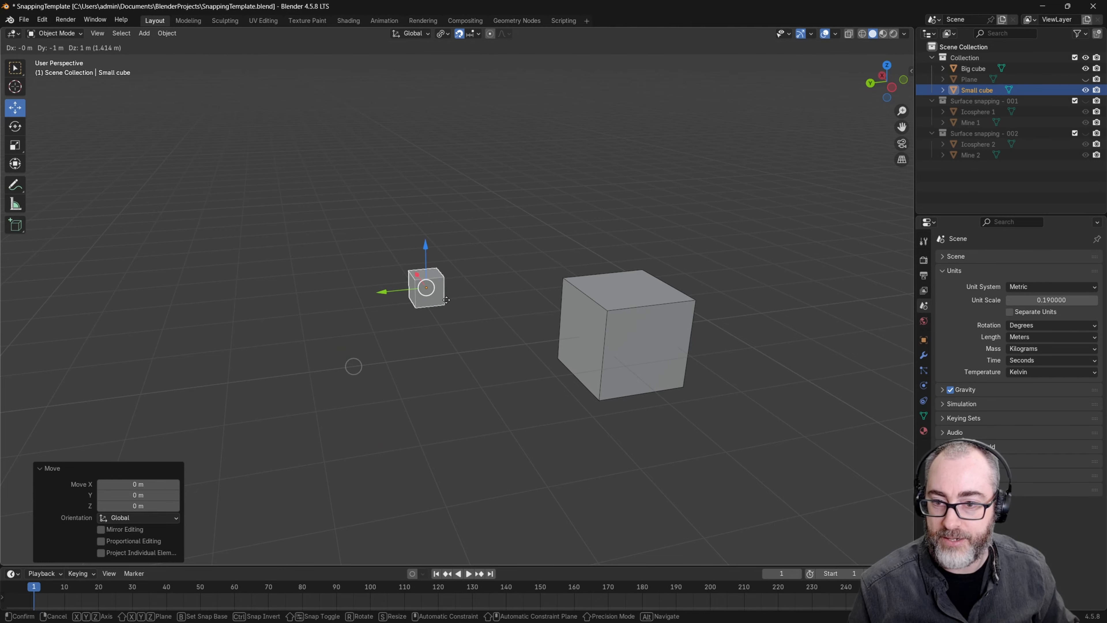
middle_click_drag(446, 300, 384, 334)
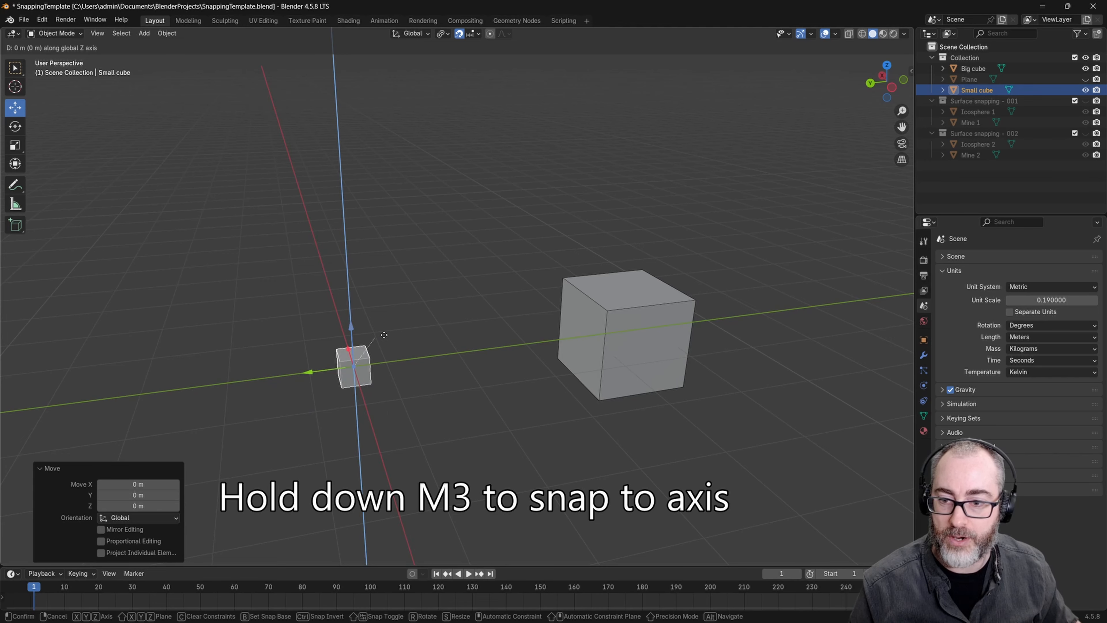
left_click(385, 334)
left_click_drag(360, 362, 380, 326)
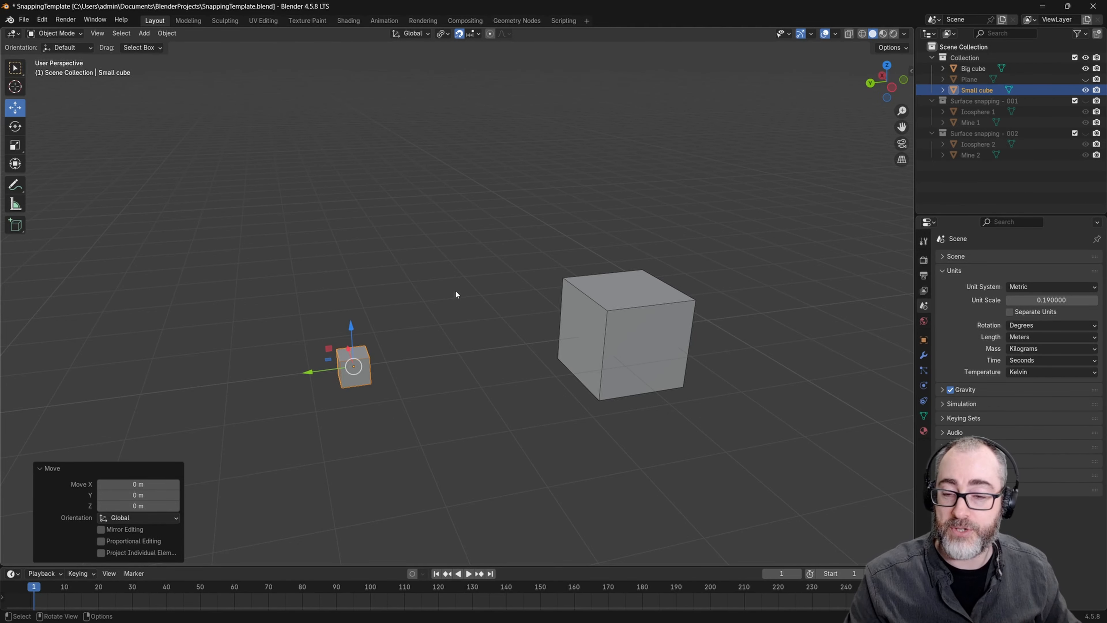
middle_click_drag(326, 289, 363, 278)
middle_click_drag(341, 277, 335, 283)
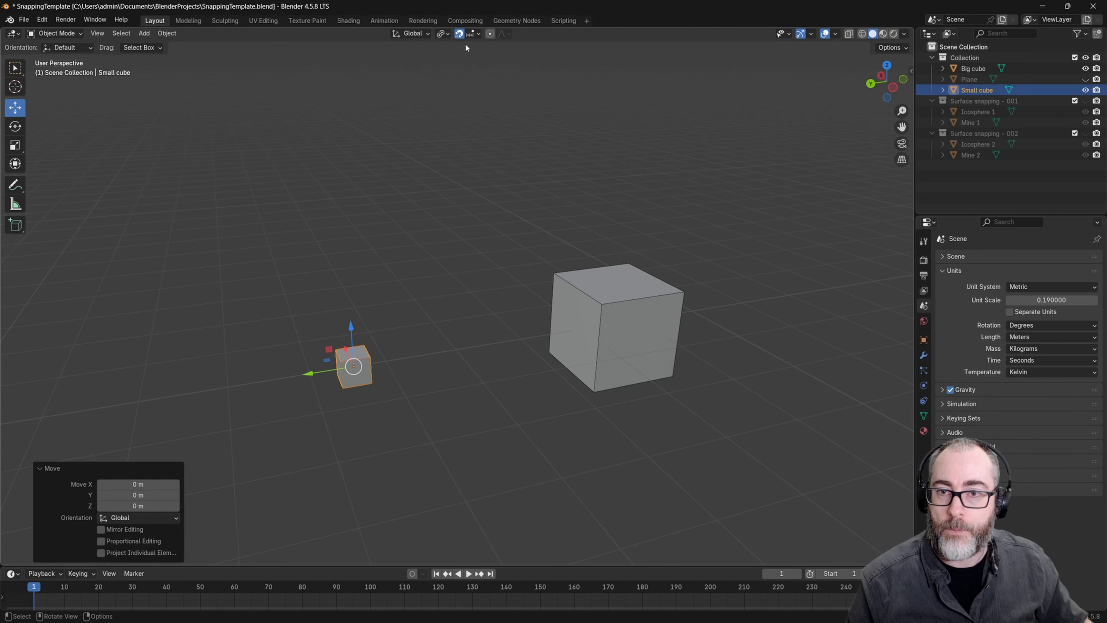
Step: Enable Absolute Increment Snap and move the small cube along the Y axis toward the large cube
left_click(478, 35)
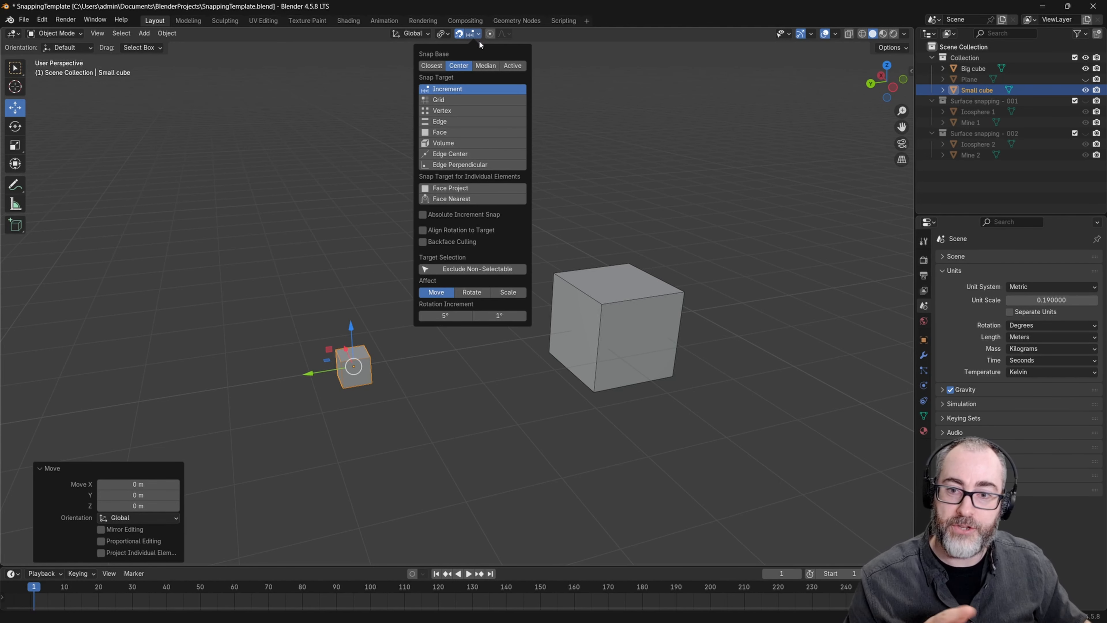
left_click(422, 215)
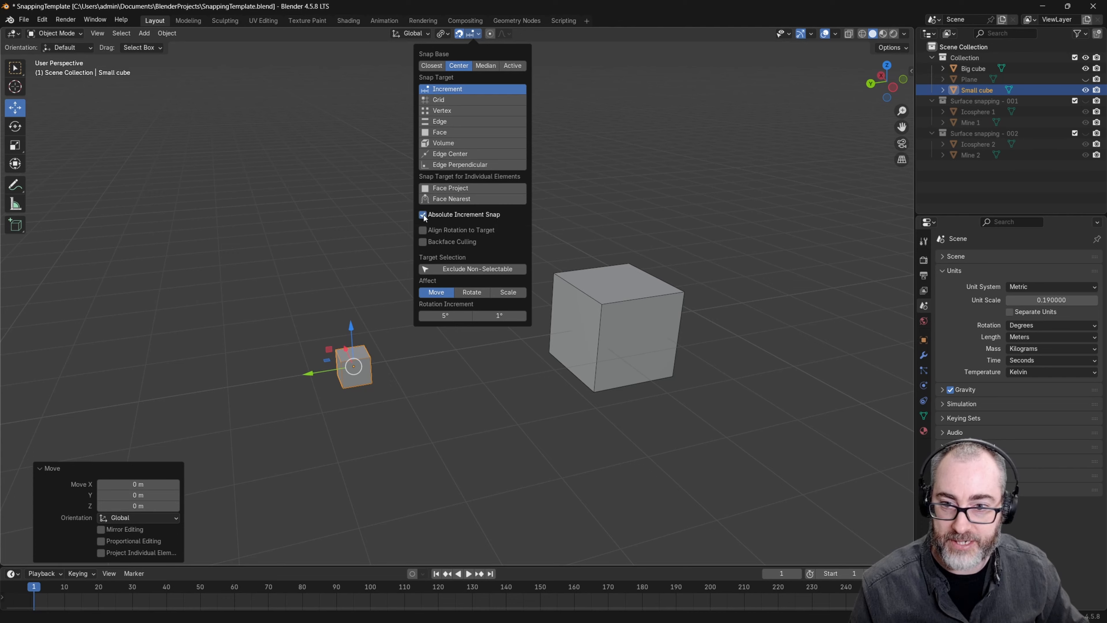
left_click_drag(310, 373, 414, 346)
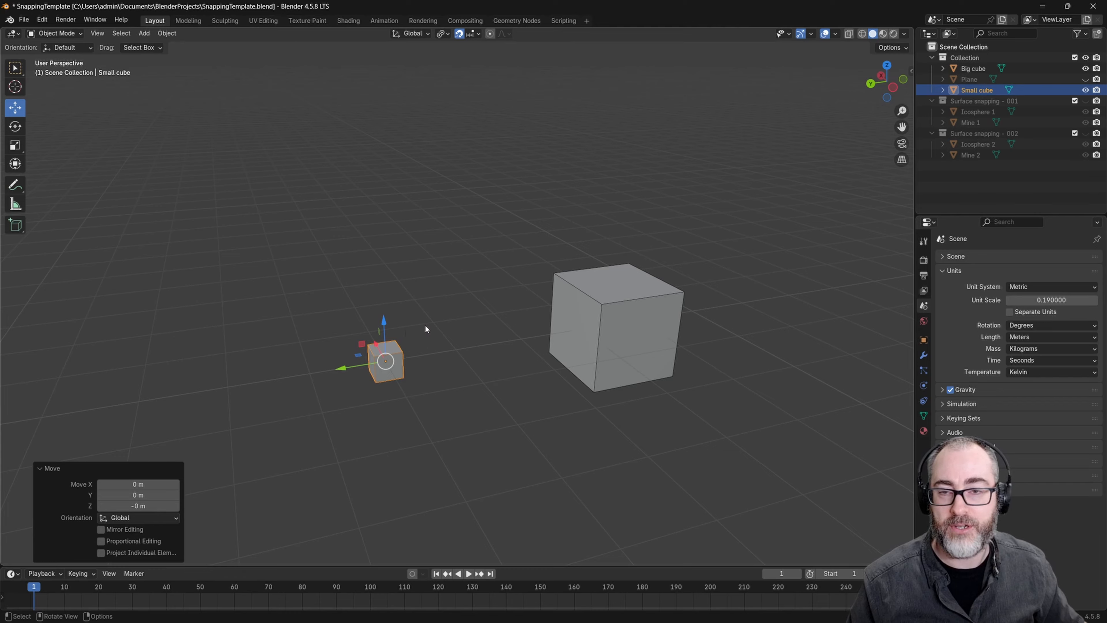
Step: Set the snap target to Grid and move the small cube -1 m along the Y axis
left_click(473, 34)
left_click(449, 100)
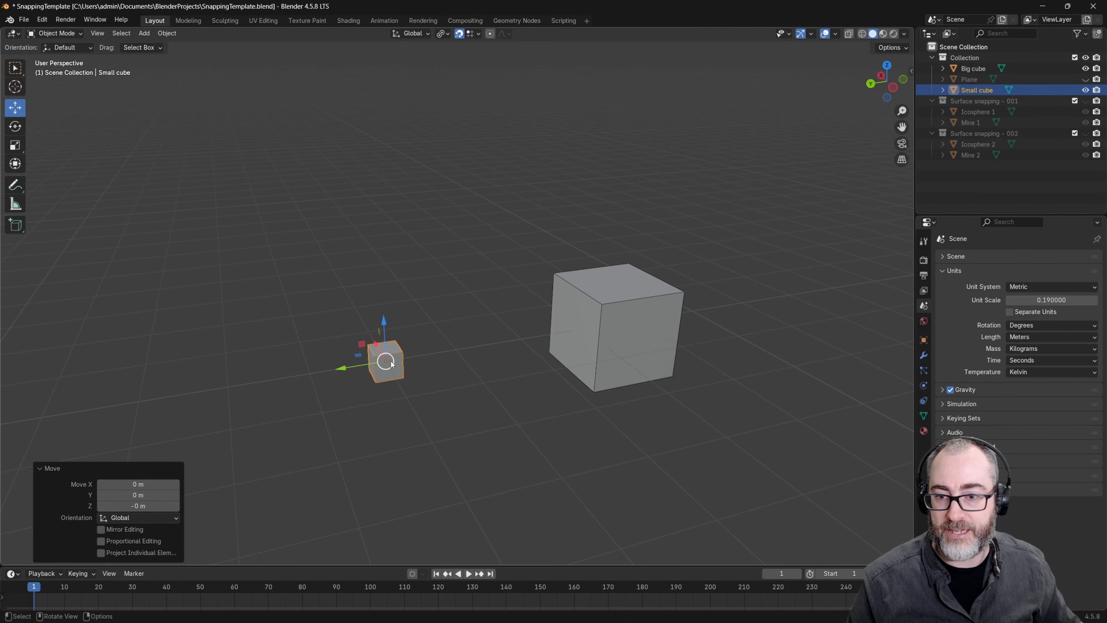
left_click_drag(385, 361, 304, 203)
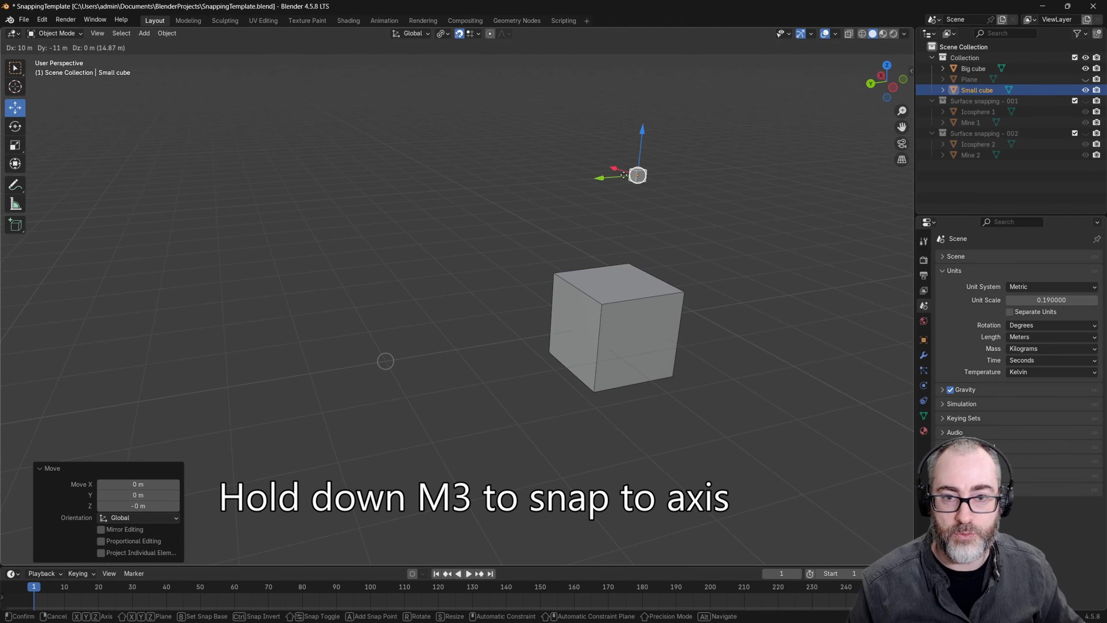
left_click_drag(623, 175, 432, 354)
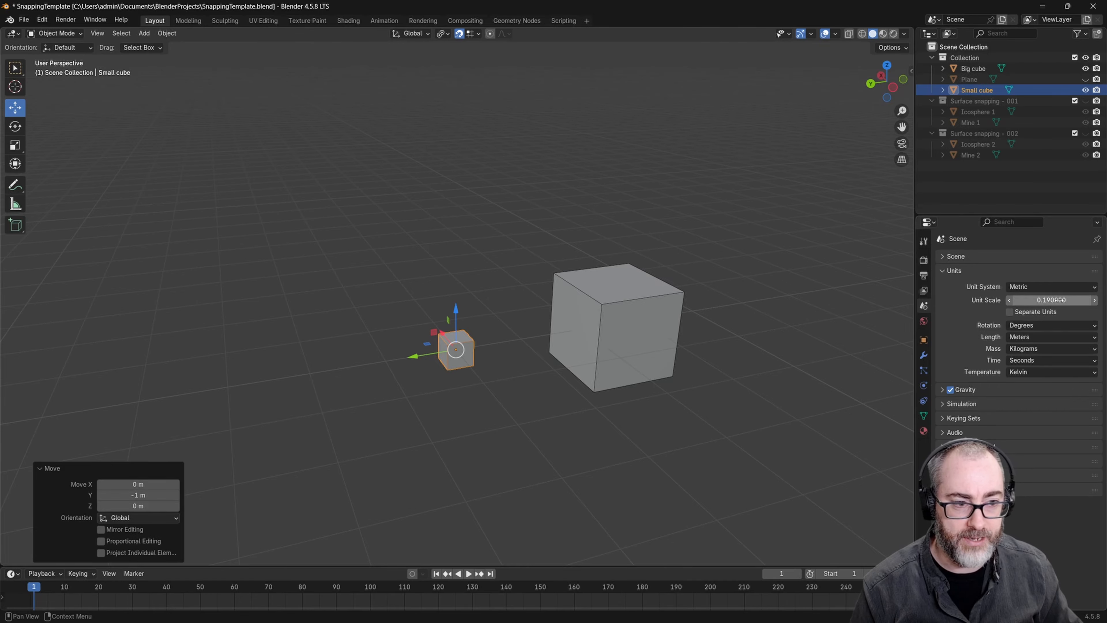
Step: Set the scene's unit scale to 0.409 and reset the viewport grid scale to its default value
mouse_move(1054, 300)
left_mouse_down()
mouse_move(1032, 300)
mouse_move(1089, 300)
mouse_move(1050, 300)
left_mouse_up()
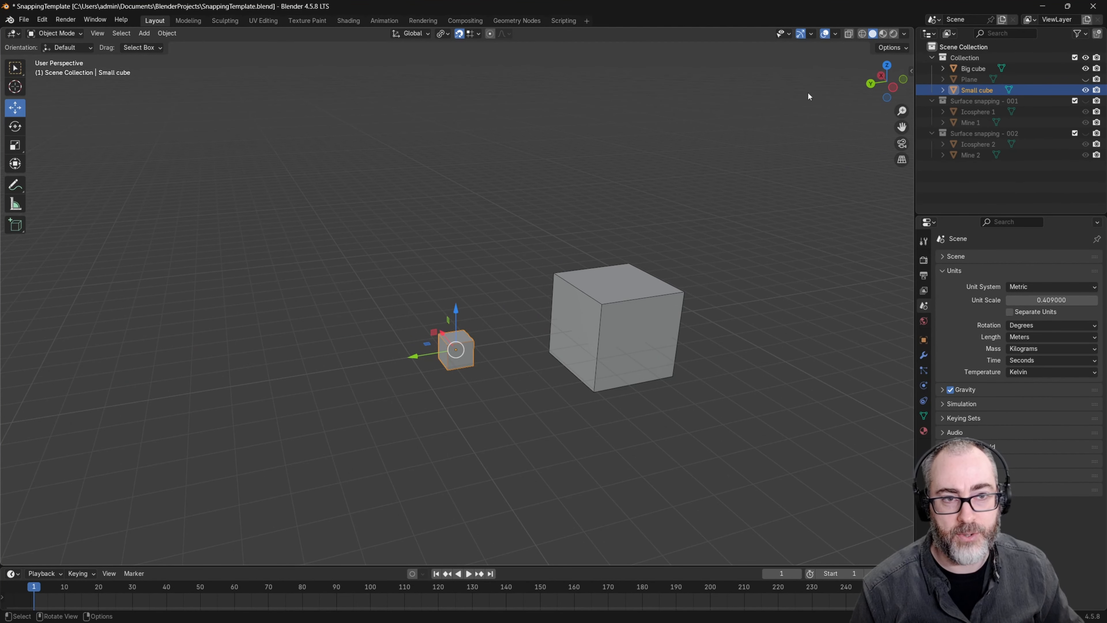
left_click(836, 34)
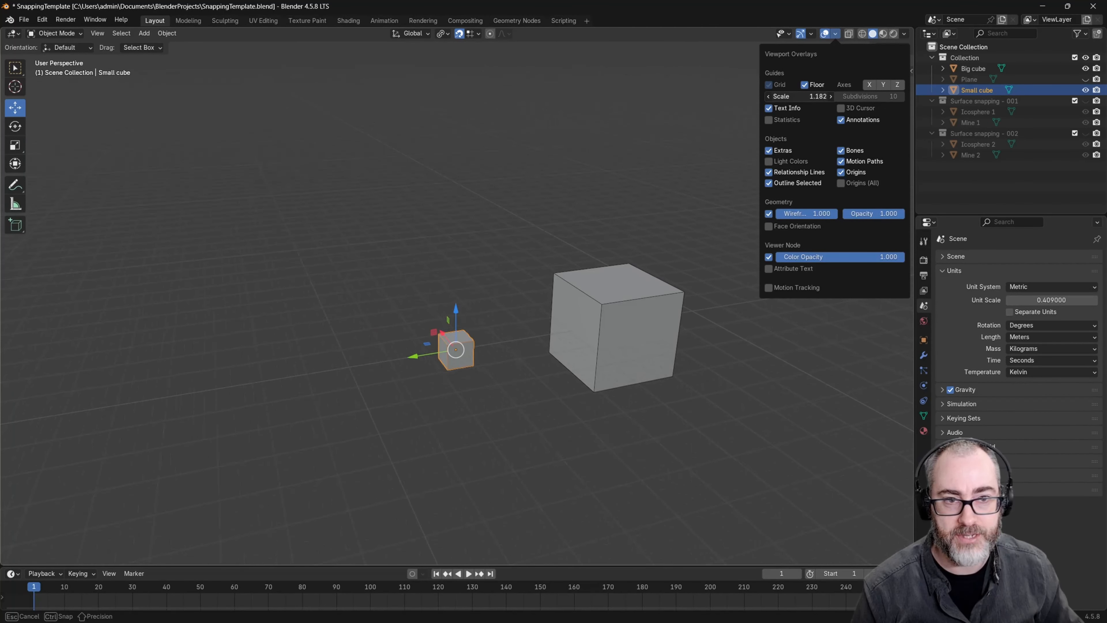
right_click(780, 97)
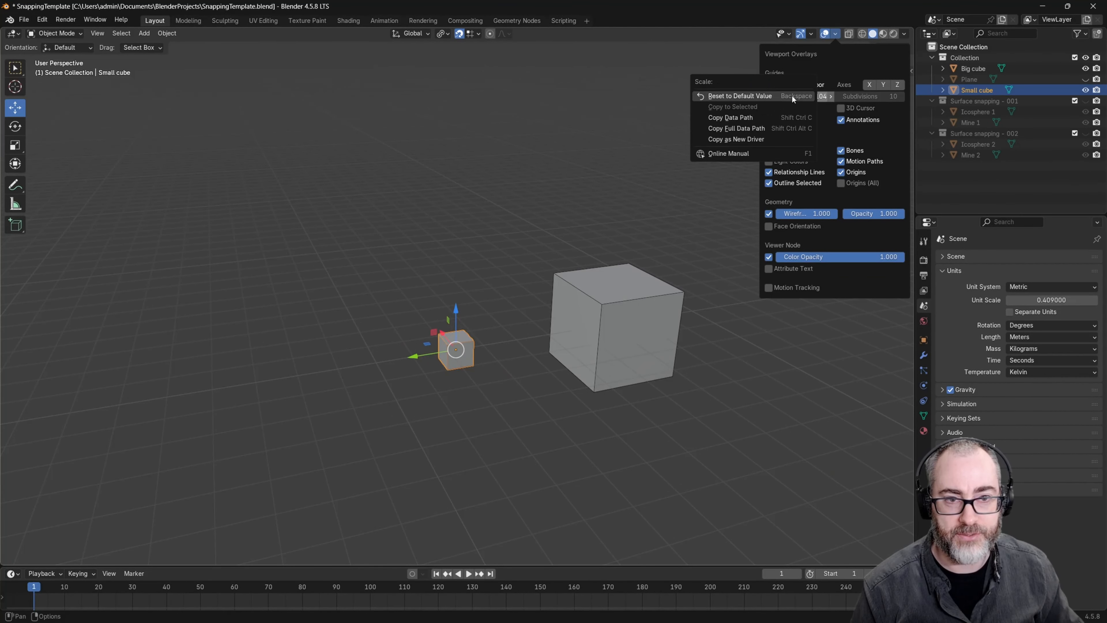
left_click(715, 97)
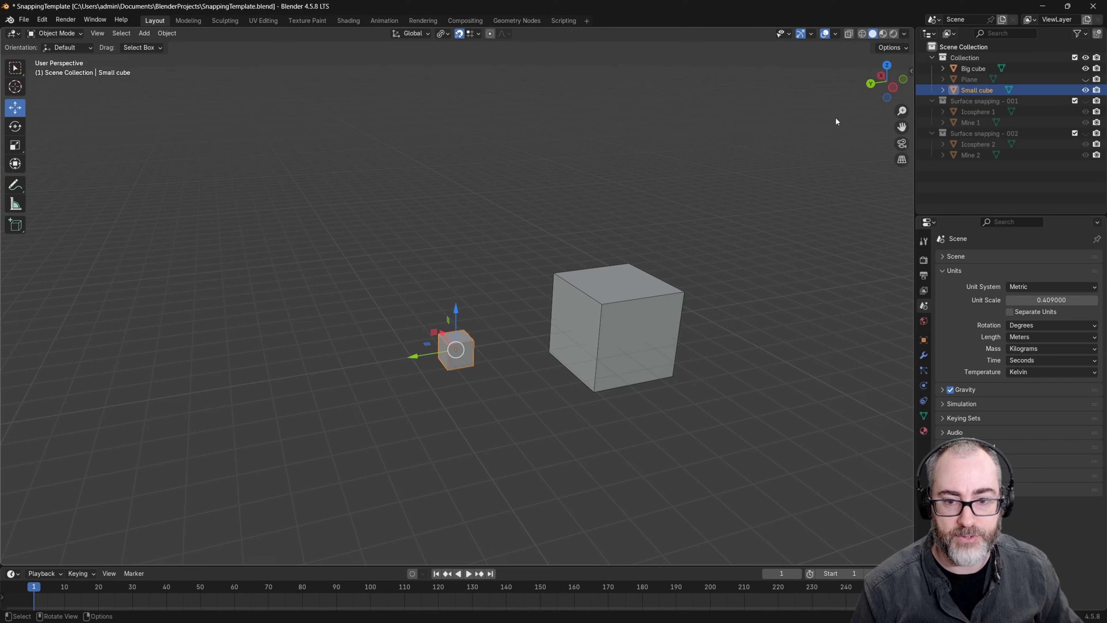
left_click(532, 233)
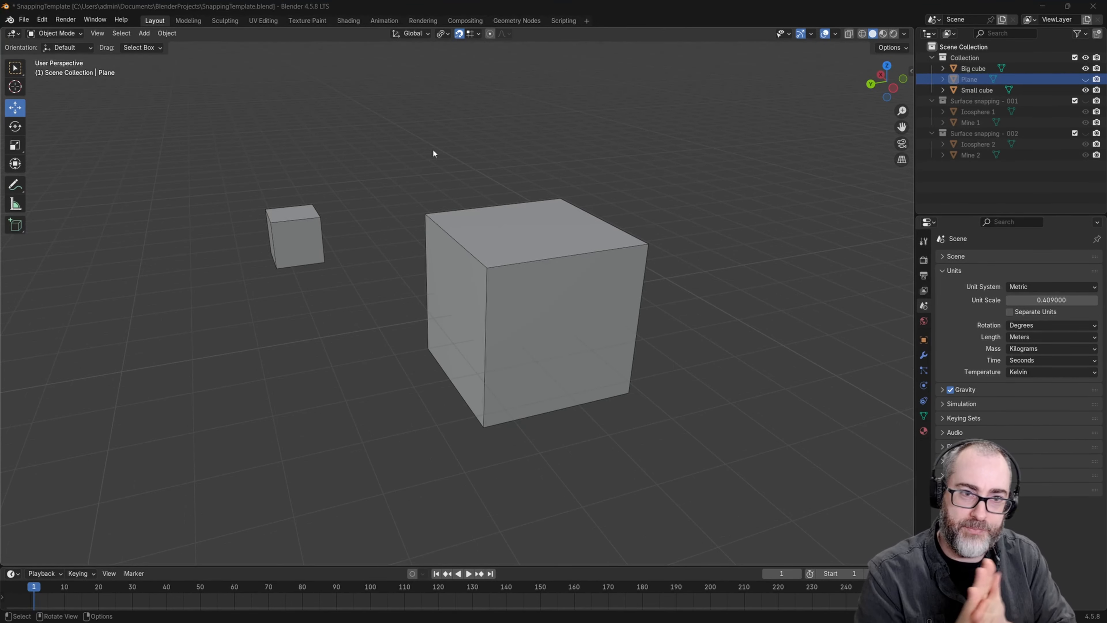
Step: Set the snap target to Vertex and move the small cube freely upward, about 0.35 m in X, -0.22 m in Y and 0.89 m in Z
left_click(476, 34)
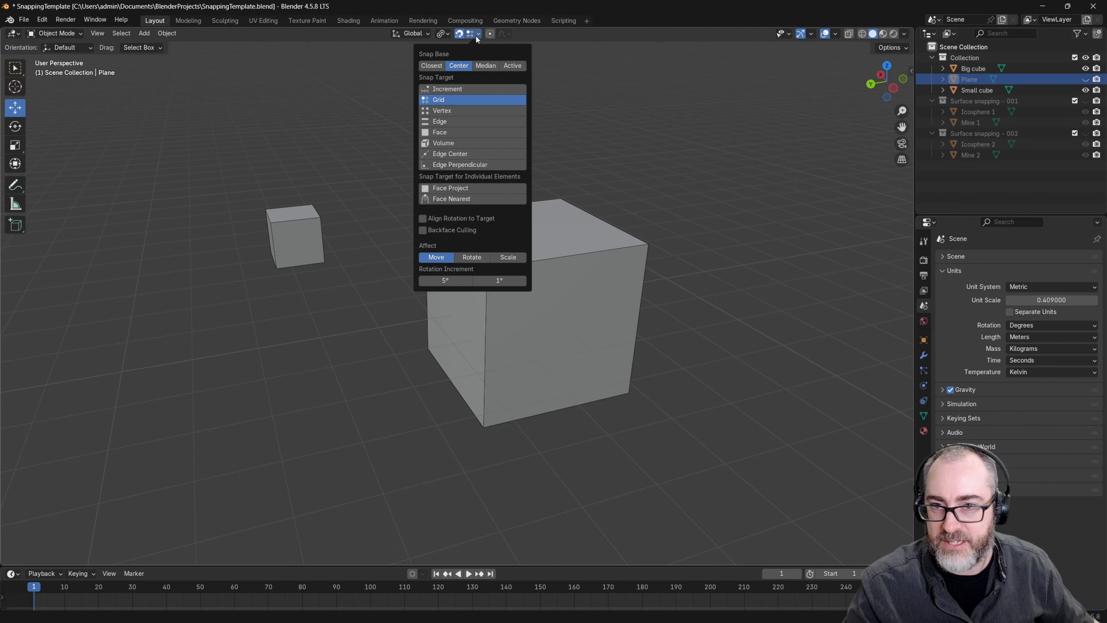
left_click(446, 111)
left_click(304, 258)
left_click_drag(302, 233, 300, 180)
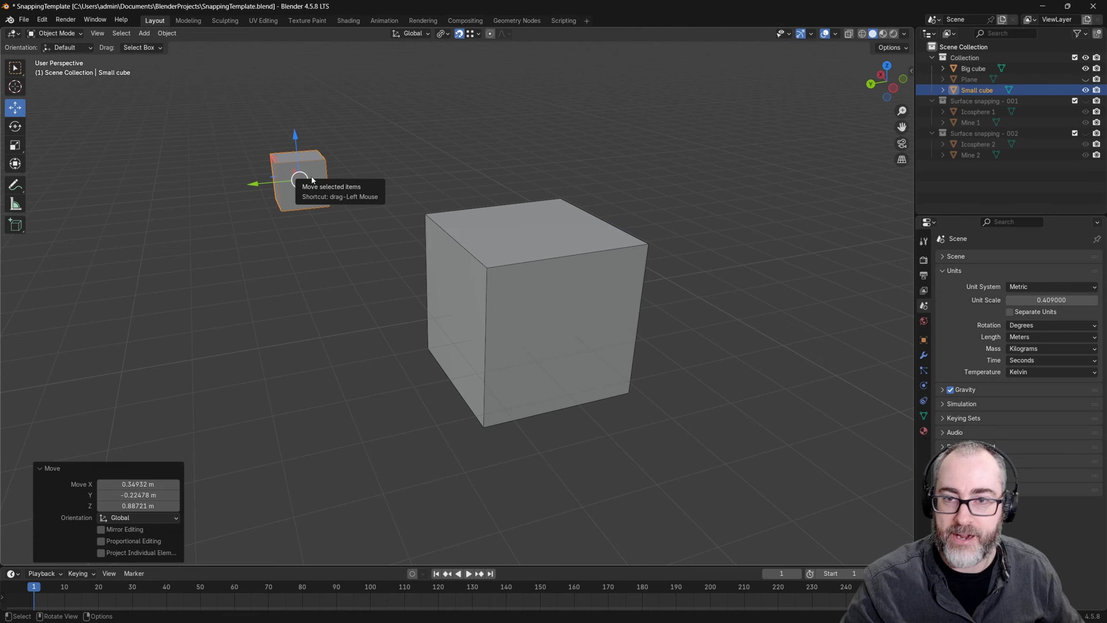
Step: Set the snap target to Edge and try snapping the small cube's center along the large cube's edges
left_click(478, 34)
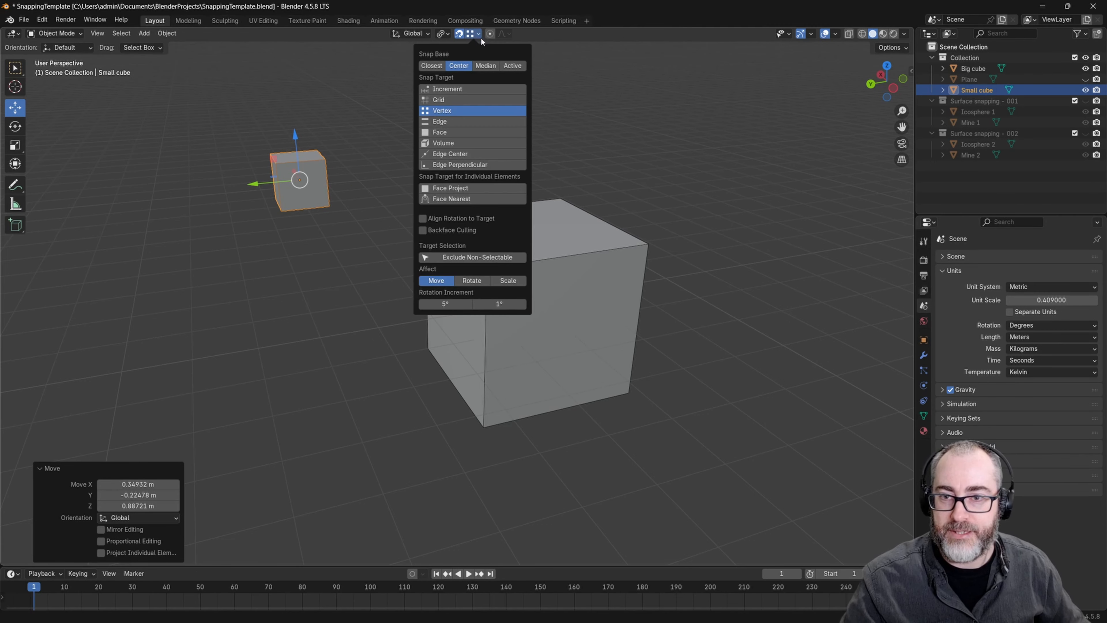
left_click(455, 122)
left_click_drag(305, 179, 582, 394)
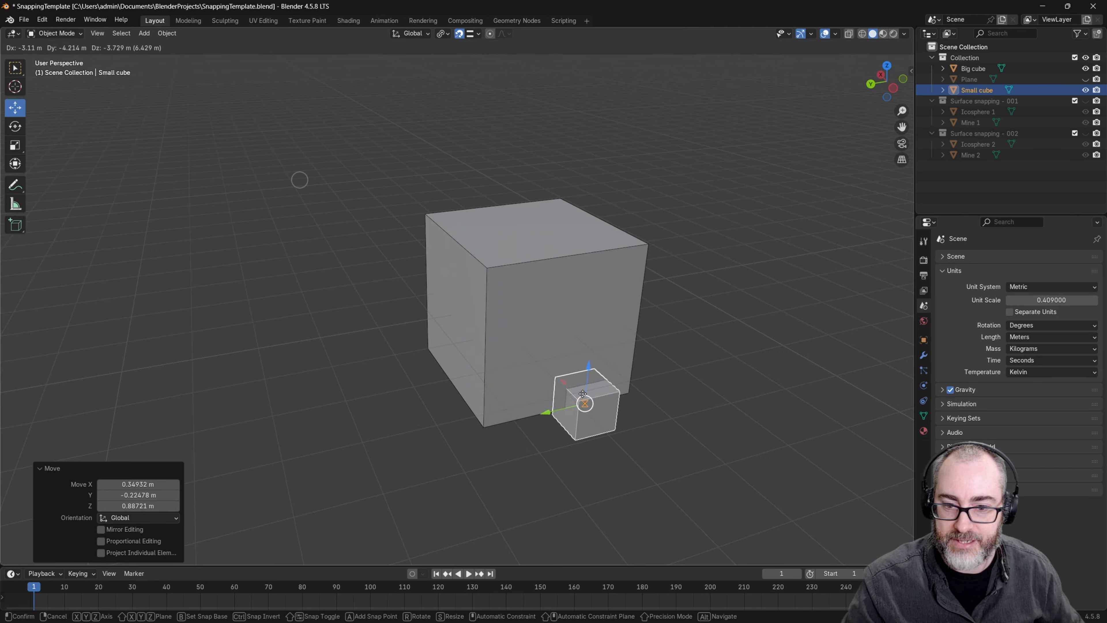
right_click(582, 394)
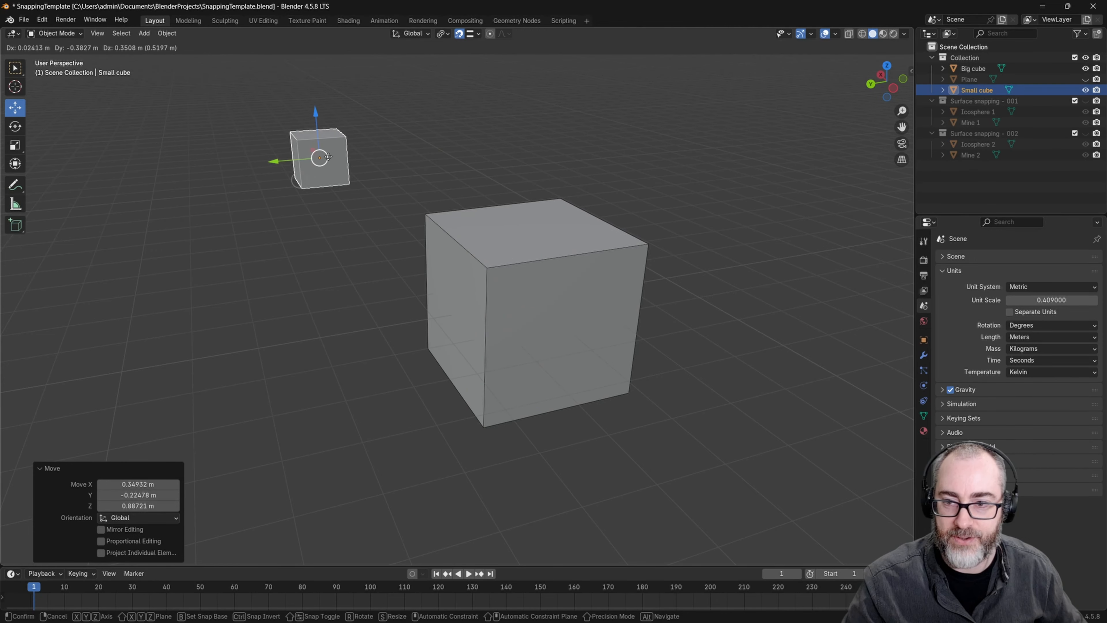
Step: Set the snap target to Face, snap the small cube onto the large cube's top face, and move it back off
left_click(476, 36)
left_click(456, 132)
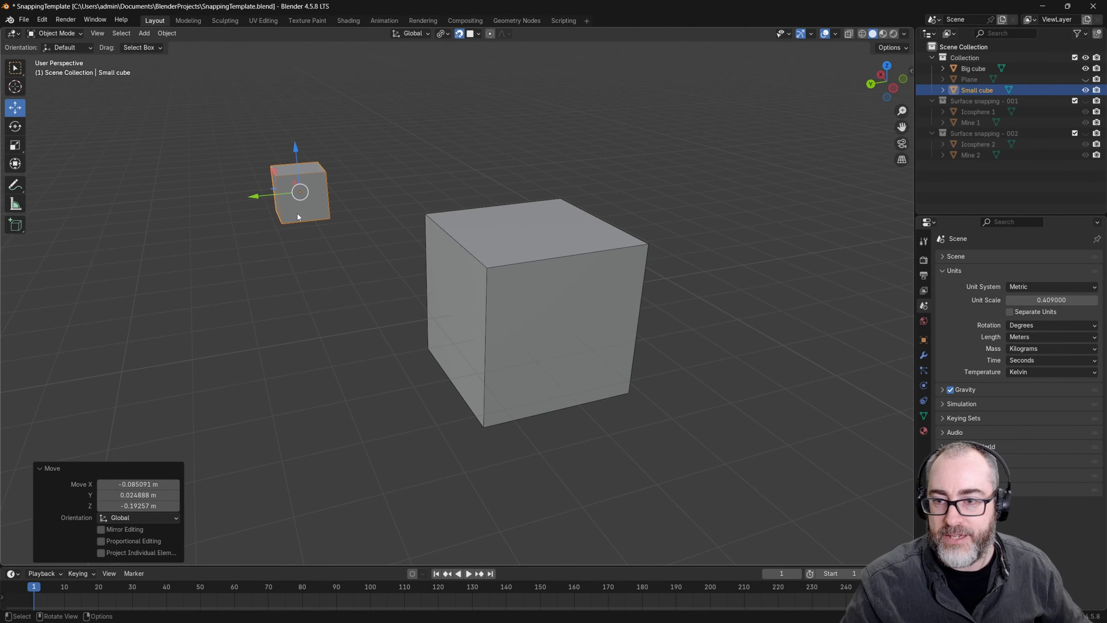
left_click_drag(306, 197, 500, 238)
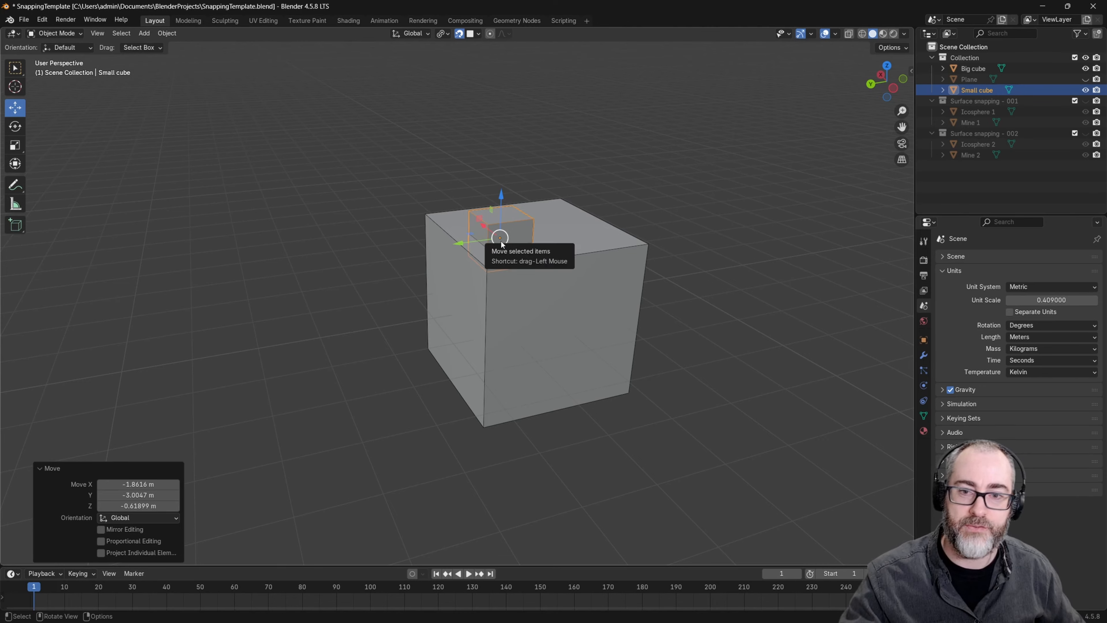
key("ctrl+z")
key("ctrl+z")
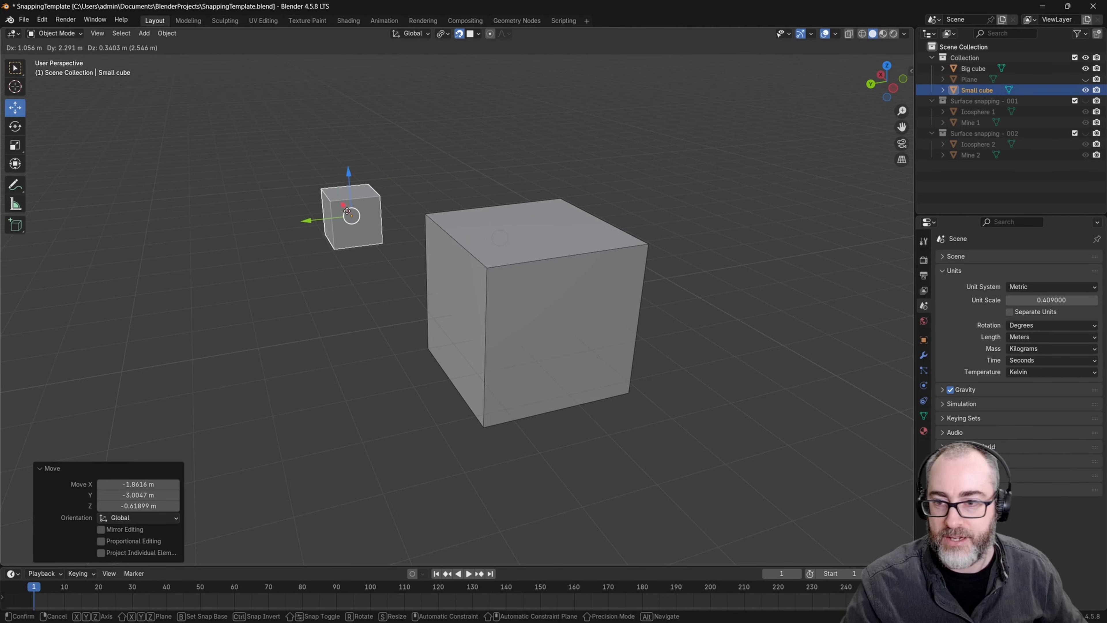
Step: Show the Plane object, snap it onto the large cube's top face, and slide it about 0.45 m in X and -0.43 m in Y
left_click(1085, 79)
left_click_drag(234, 268, 515, 239)
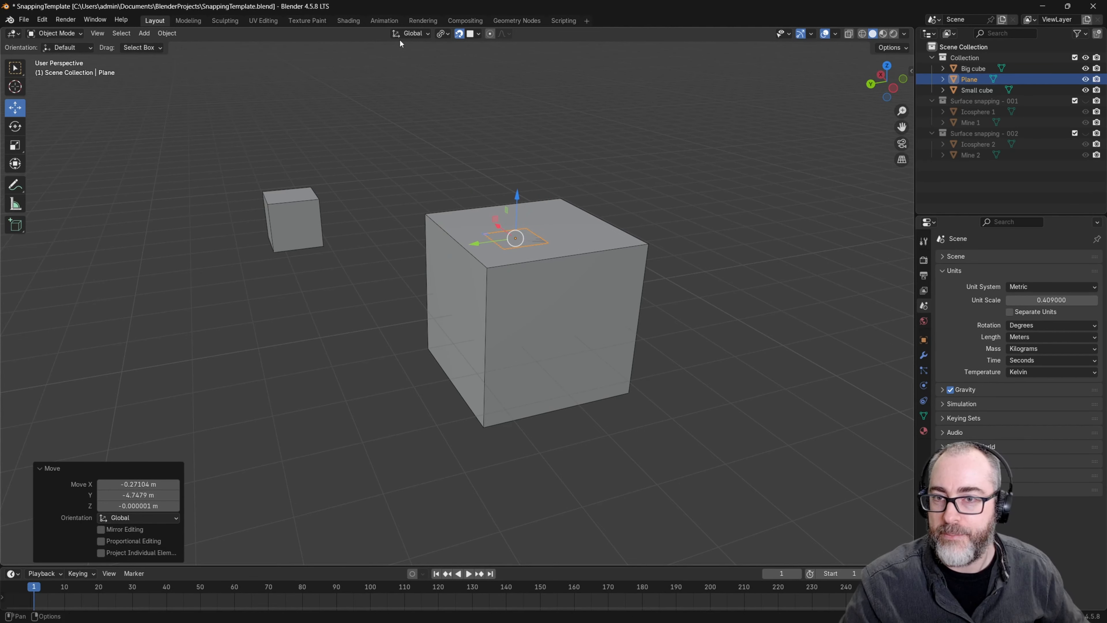
left_click(478, 34)
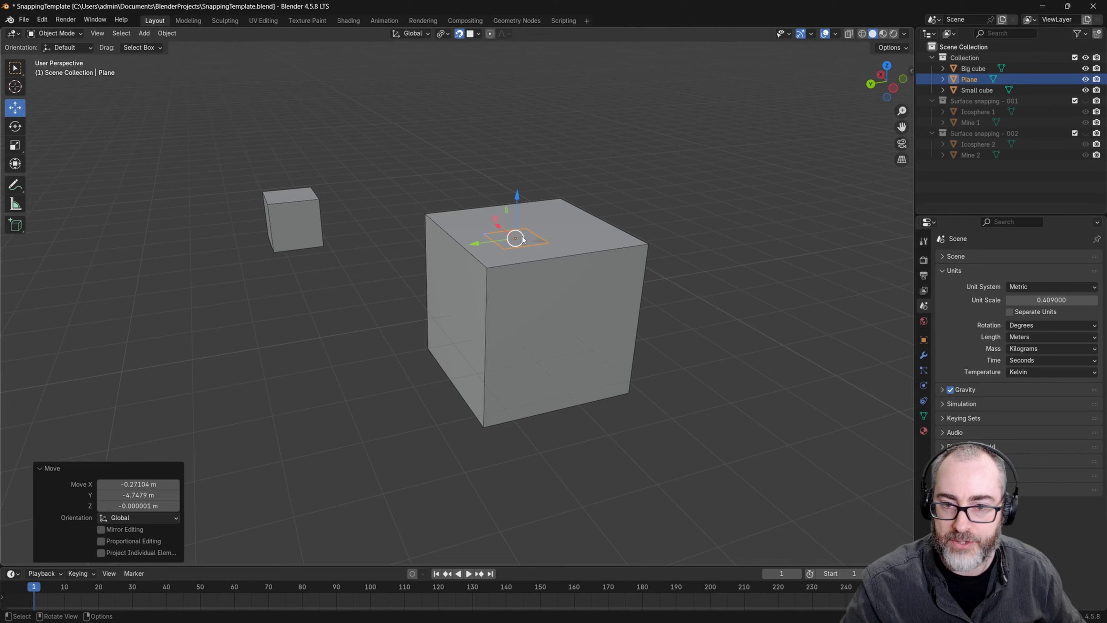
mouse_move(519, 238)
left_mouse_down()
mouse_move(457, 258)
mouse_move(501, 324)
mouse_move(558, 242)
mouse_move(469, 306)
mouse_move(556, 238)
mouse_move(487, 314)
mouse_move(526, 227)
left_mouse_up()
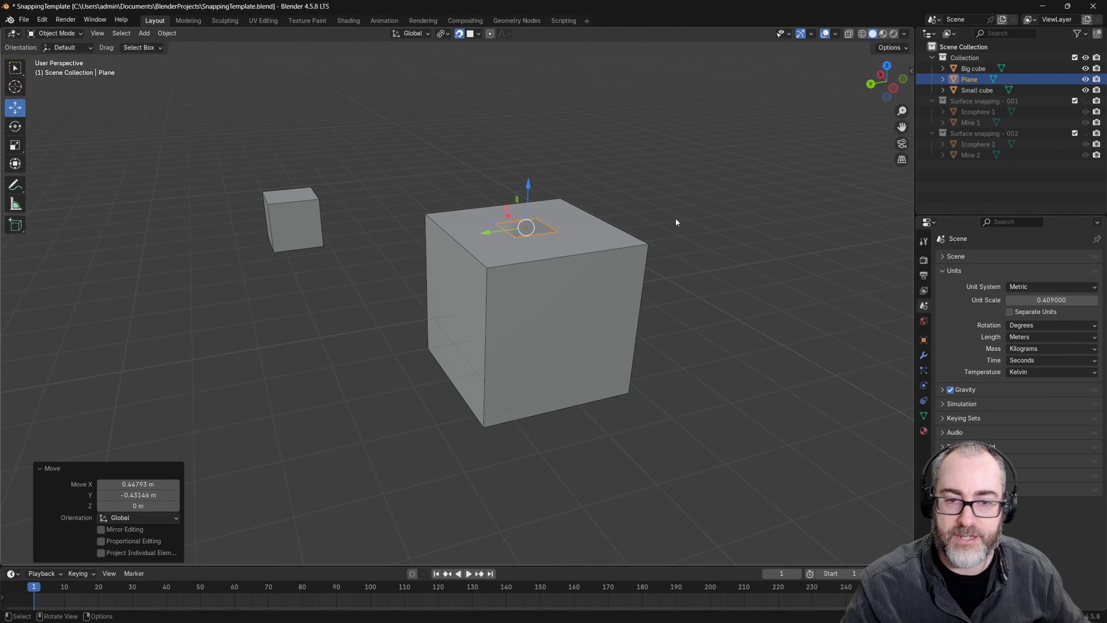
Step: Show the Surface snapping - 002 collection, select the Mine 2 object and frame it in the view
left_click(1084, 133)
left_click(559, 169)
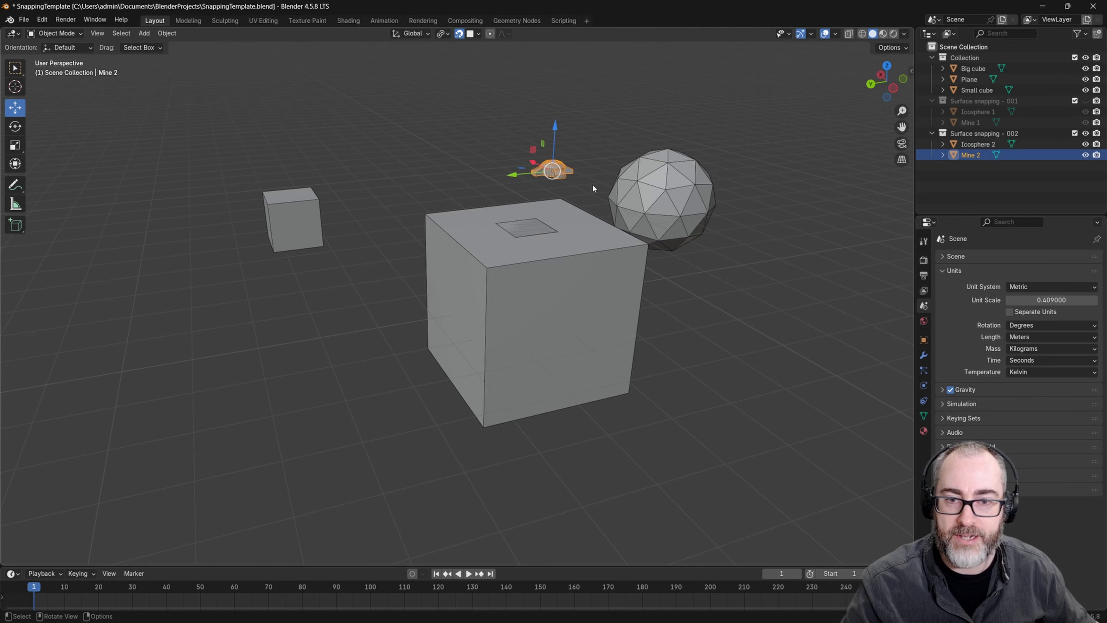
middle_click_drag(592, 183, 500, 294, "shift")
key("KP_Decimal")
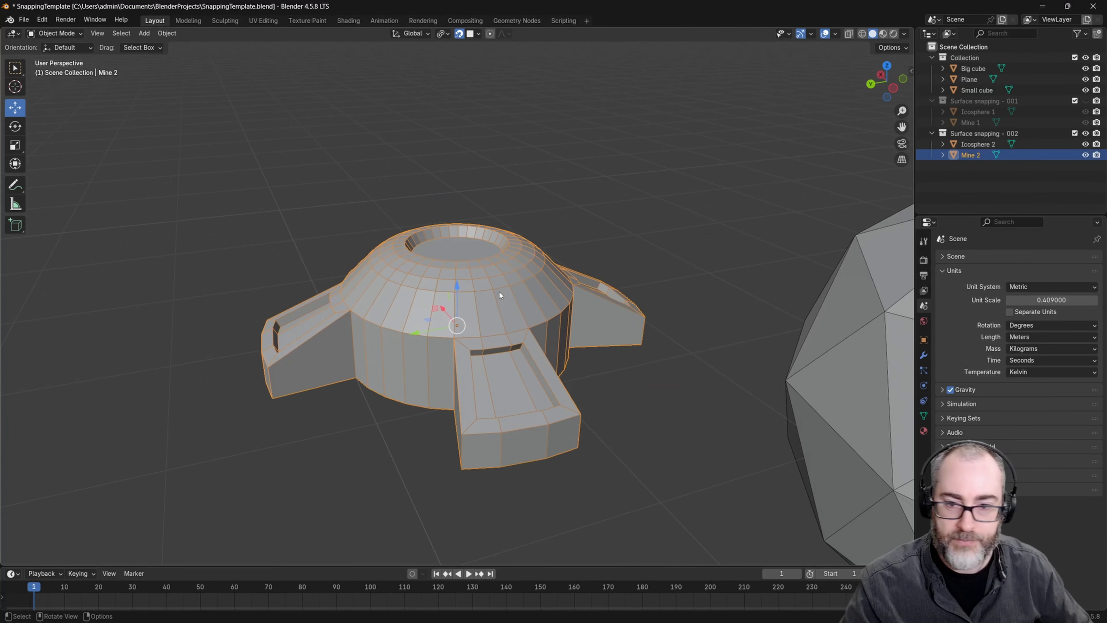
Step: Duplicate Mine 2 and snap the copy onto a face on the upper side of Icosphere 2 nearest the original mine
scroll(501, 292, "down", 5)
middle_click_drag(709, 297, 453, 272, "shift")
scroll(453, 272, "down", 2)
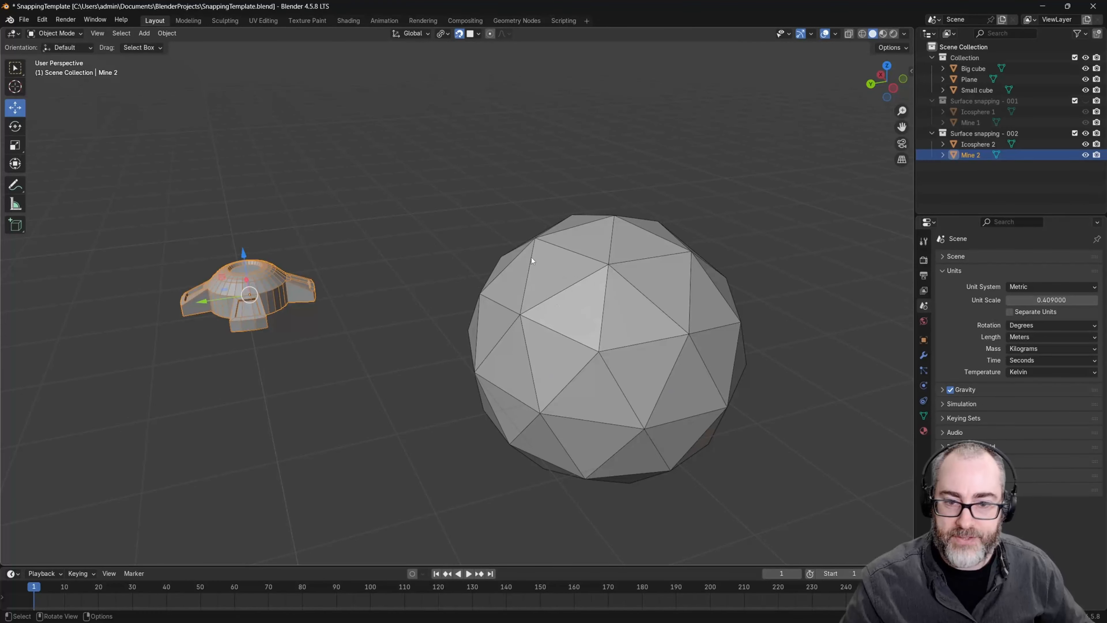
middle_click_drag(531, 261, 291, 288)
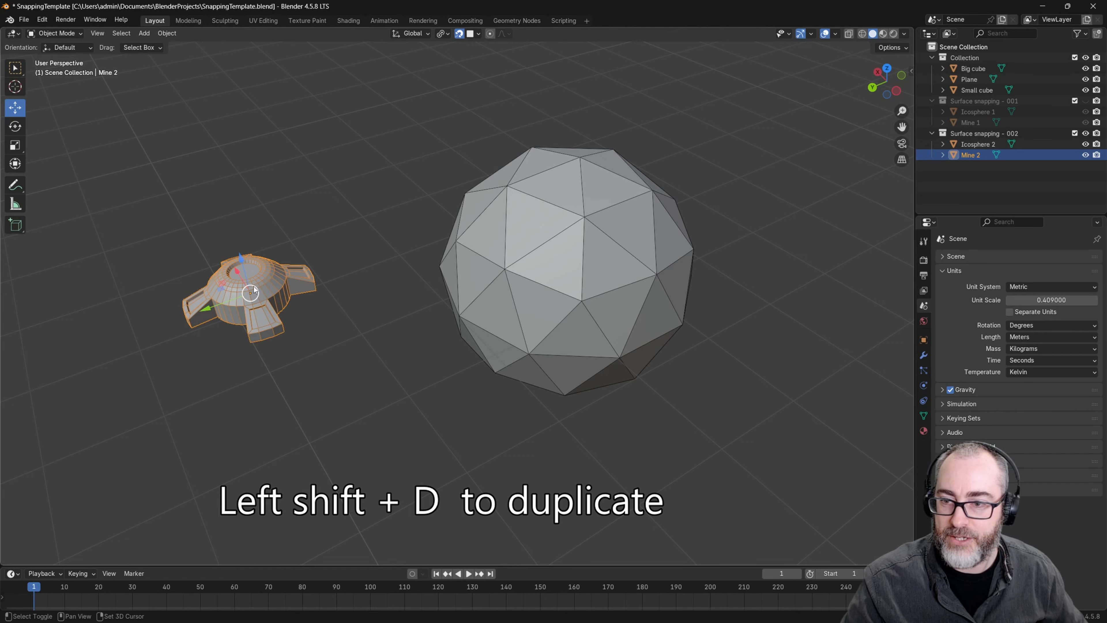
key("shift+d")
left_click(500, 217)
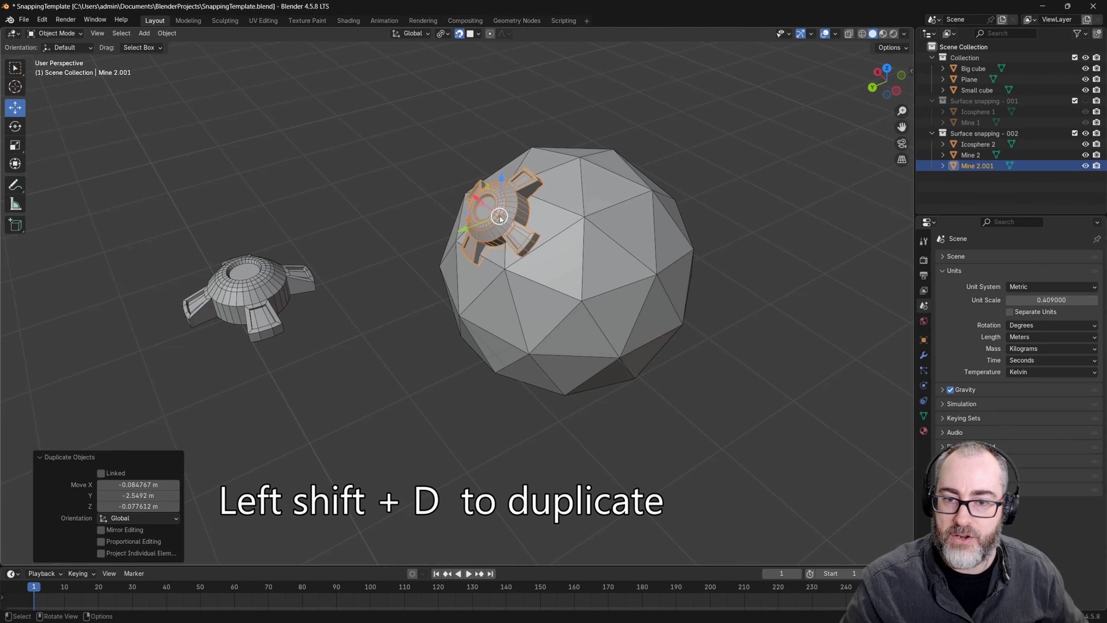
Step: Duplicate the mine copy twice more, snapping the new copies onto two other faces of Icosphere 2
key("shift+d")
left_click(619, 291)
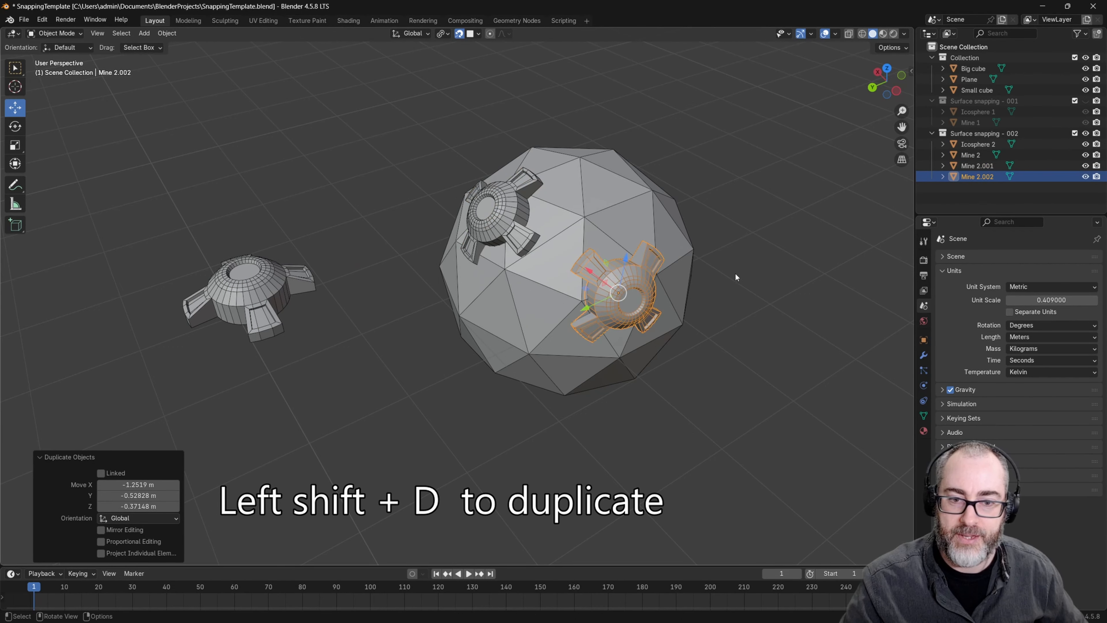
middle_click_drag(735, 275, 502, 339)
key("shift+d")
left_click(796, 323)
Step: Select the first mine copy and examine how its base sits against the face of Icosphere 2
scroll(631, 202, "up", 5)
left_click(598, 264)
middle_click_drag(571, 266, 593, 262)
scroll(622, 257, "down", 6)
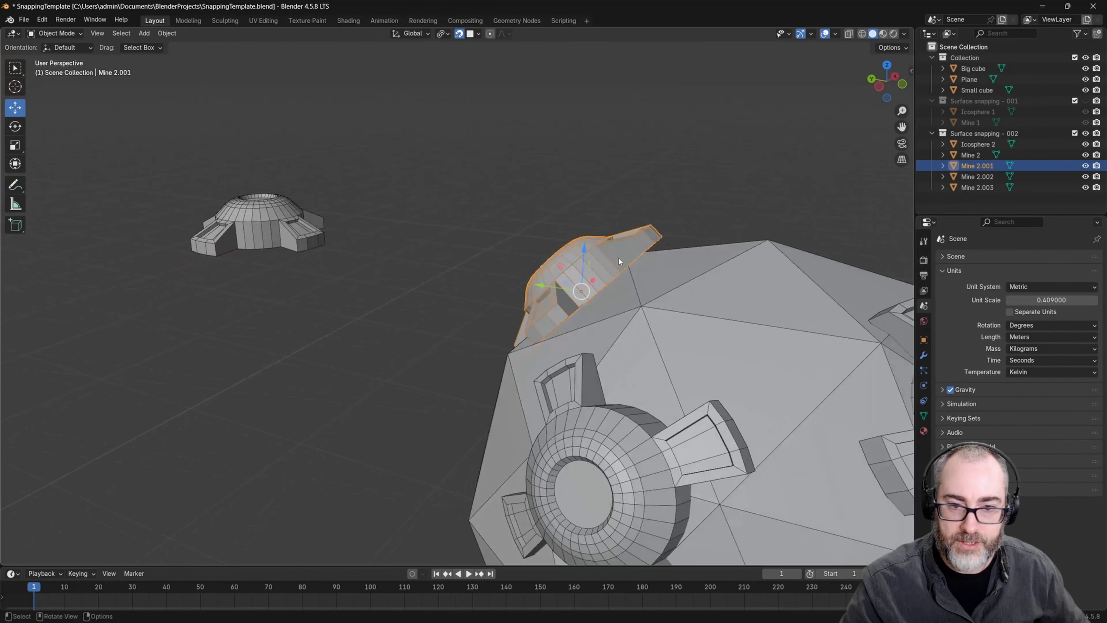
middle_click_drag(622, 258, 636, 288)
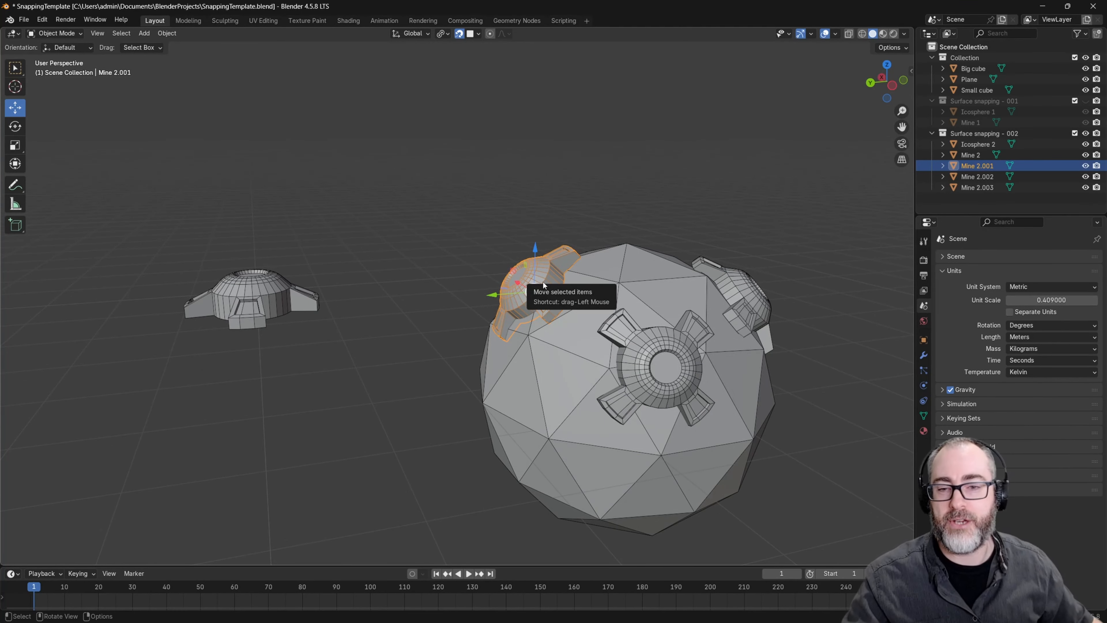
middle_click_drag(452, 227, 398, 259)
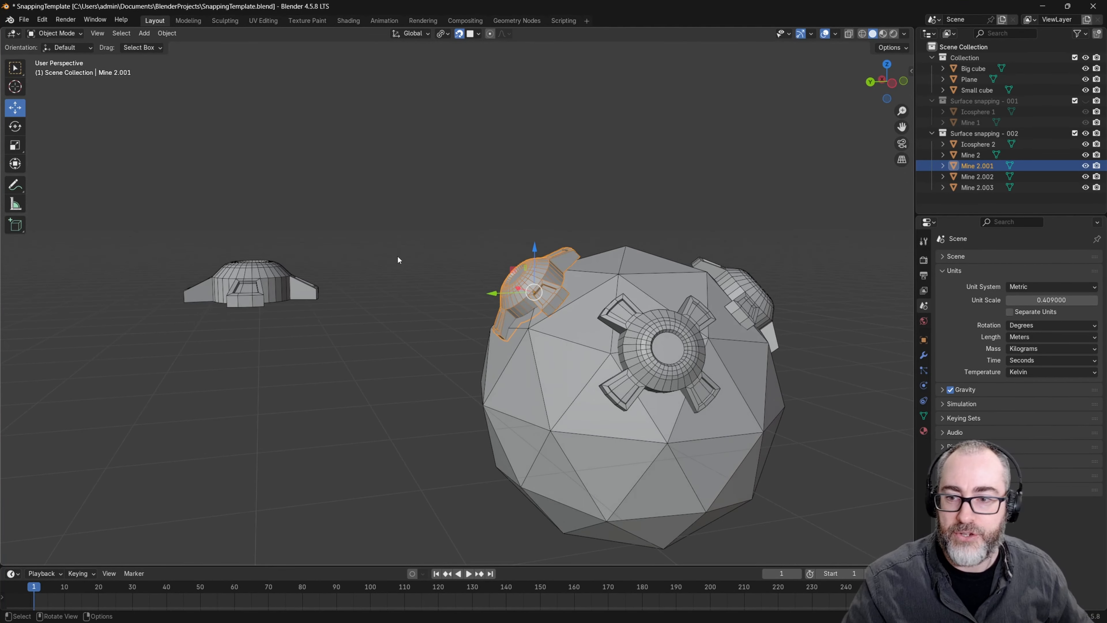
scroll(364, 309, "down", 5)
middle_click_drag(432, 343, 384, 317, "shift")
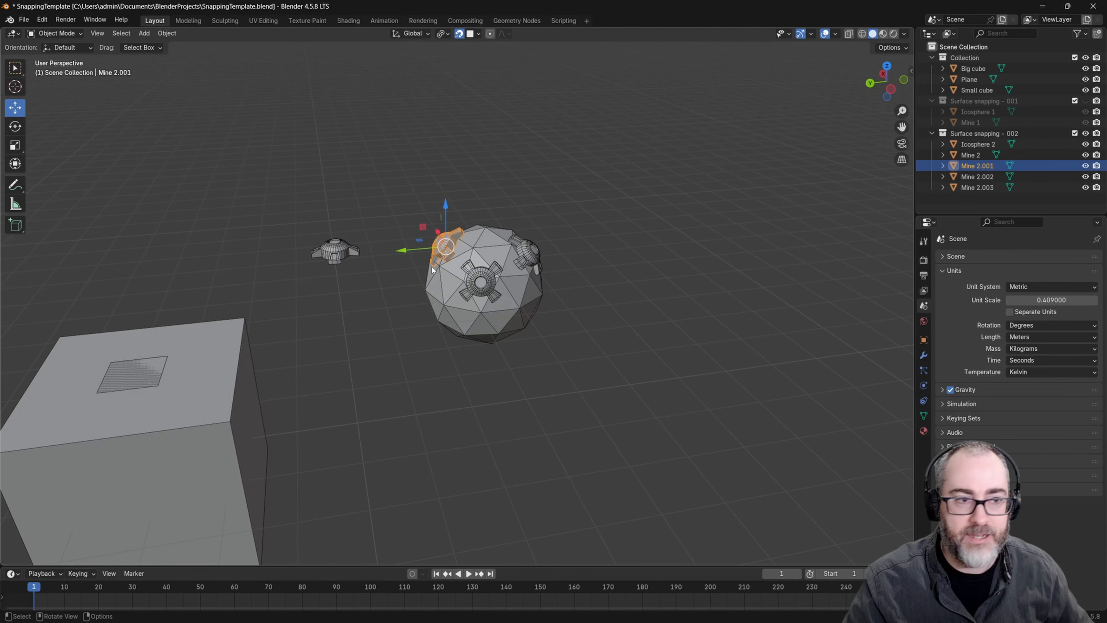
Step: Hide the Surface snapping - 002 collection, show Surface snapping - 001 and select the Mine 1 object
left_click(1086, 134)
left_click(1085, 102)
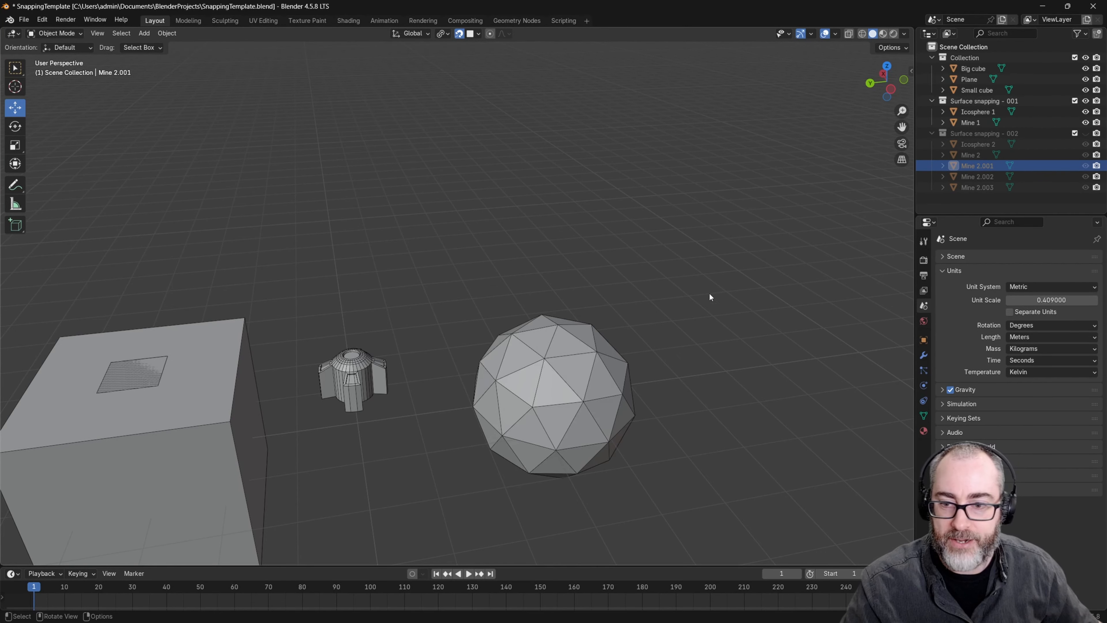
middle_click_drag(292, 386, 324, 227, "shift")
scroll(378, 228, "up", 4)
middle_click_drag(355, 166, 400, 219, "shift")
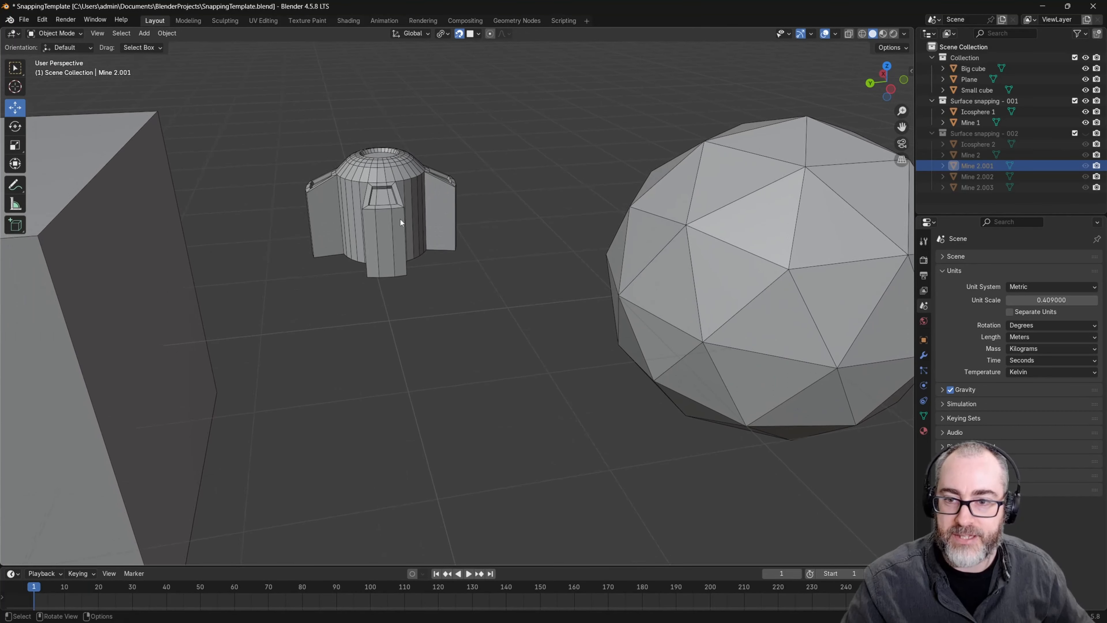
left_click(397, 254)
Step: Duplicate Mine 1 three times, snapping each copy onto a different face of Icosphere 1
scroll(440, 239, "down", 4)
middle_click_drag(484, 237, 490, 297)
key("shift+d")
left_click(488, 307)
key("shift+d")
left_click(532, 337)
middle_click_drag(588, 321, 549, 288)
key("shift+d")
left_click(624, 361)
Step: Deselect the last mine copy and examine how the three copies sit on the faces of Icosphere 1
middle_click_drag(624, 361, 686, 368)
scroll(638, 356, "up", 4)
middle_click_drag(789, 417, 556, 372, "shift")
left_click(758, 345)
scroll(756, 342, "down", 3)
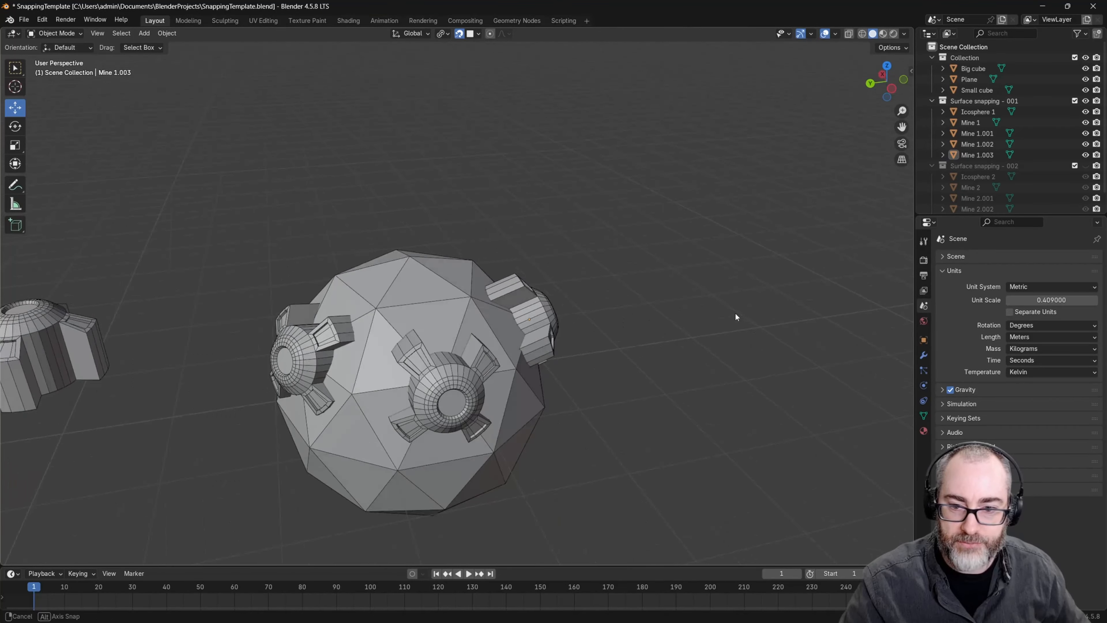
middle_click_drag(735, 312, 643, 302)
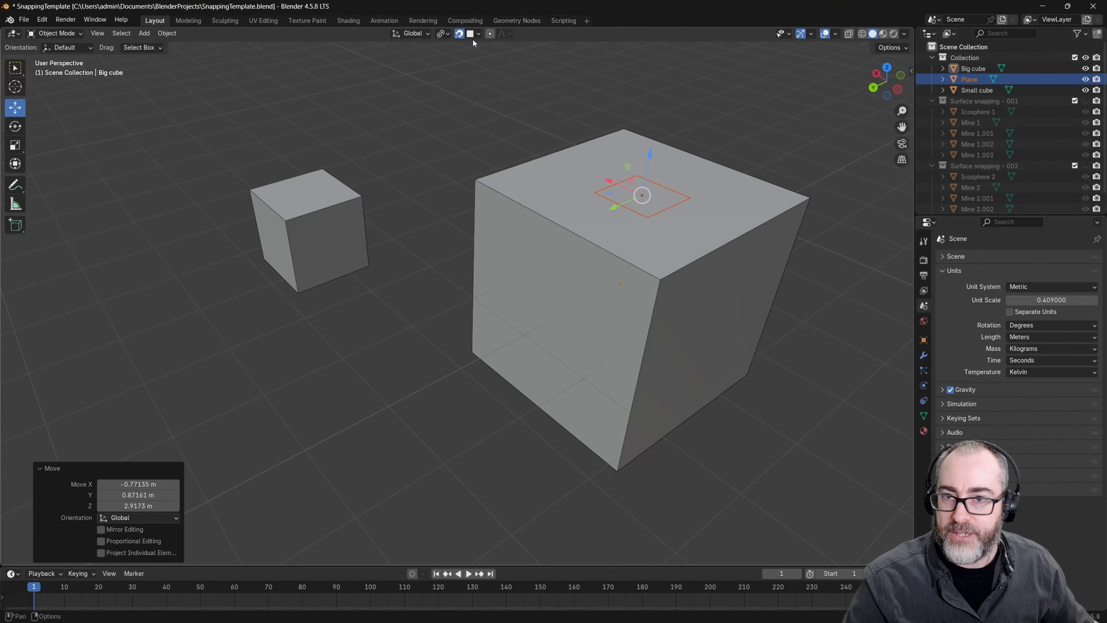
Step: Set the snap target to Volume, hide the Plane object and select the small cube
left_click(476, 35)
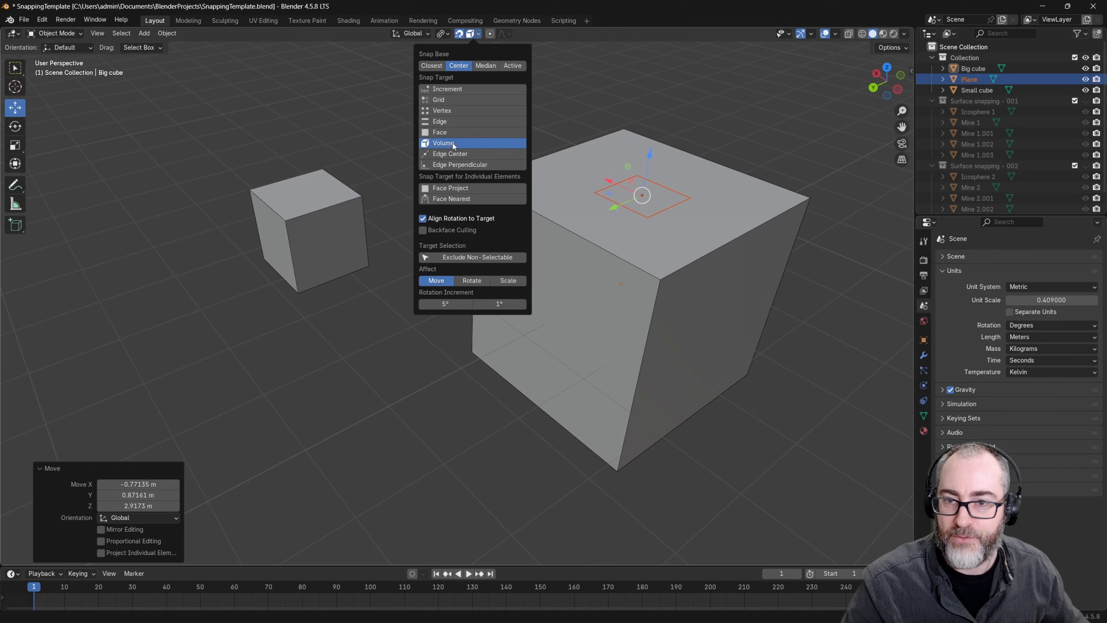
left_click(1085, 79)
left_click(298, 213)
Step: Move the small cube inside the large cube, snapping it to the centre of the large cube's volume
left_click_drag(323, 231, 704, 288)
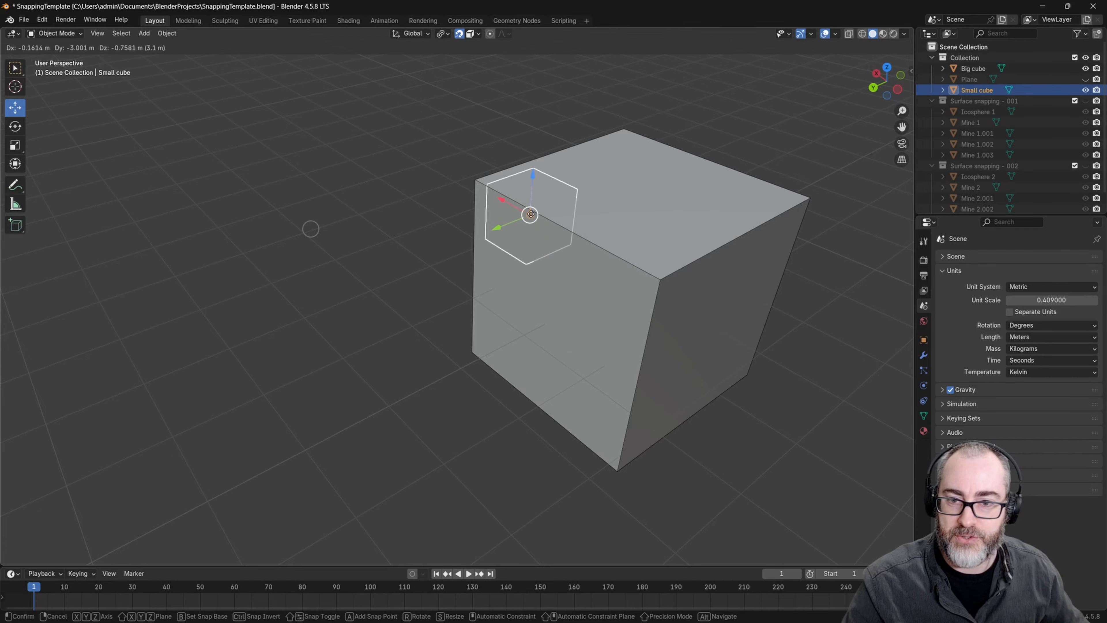
left_click_drag(565, 289, 588, 301)
scroll(618, 294, "down", 5)
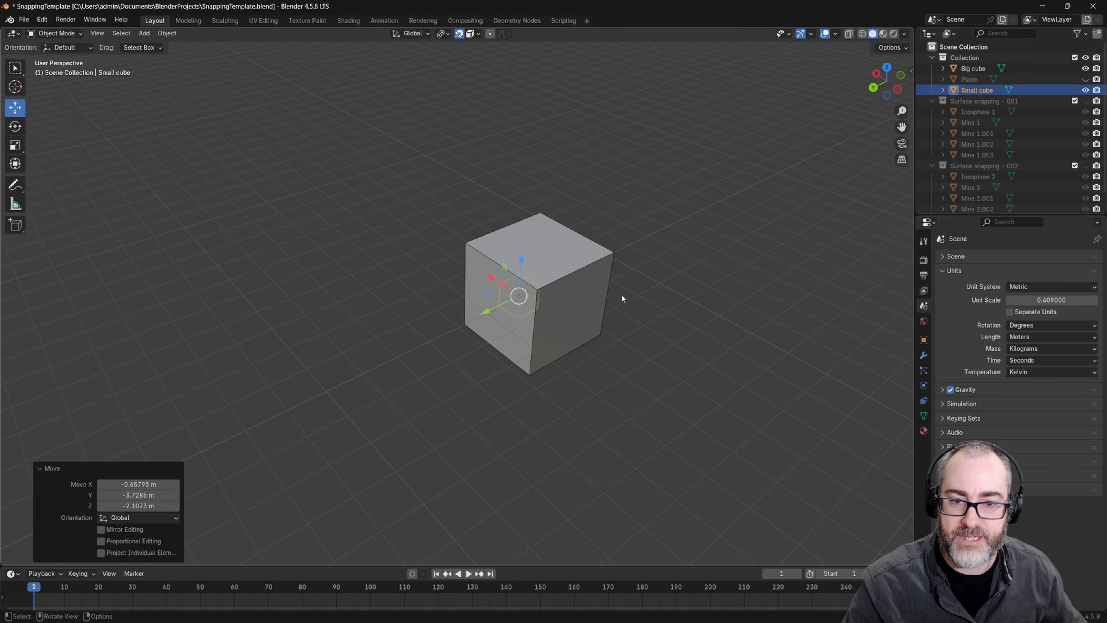
middle_click_drag(620, 293, 566, 272)
mouse_move(519, 295)
left_mouse_down()
mouse_move(499, 295)
mouse_move(608, 299)
mouse_move(512, 295)
left_mouse_up()
middle_click_drag(511, 295, 536, 294)
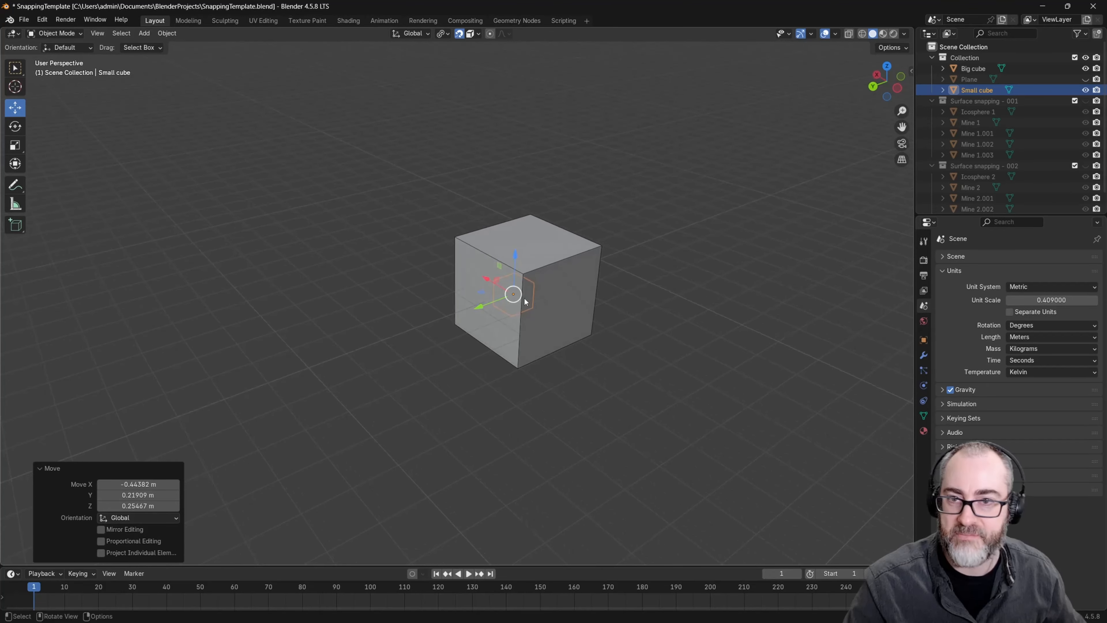
Step: Set the snap target to Edge Center and snap the small cube to the midpoint of an upper edge of the large cube
left_click(477, 35)
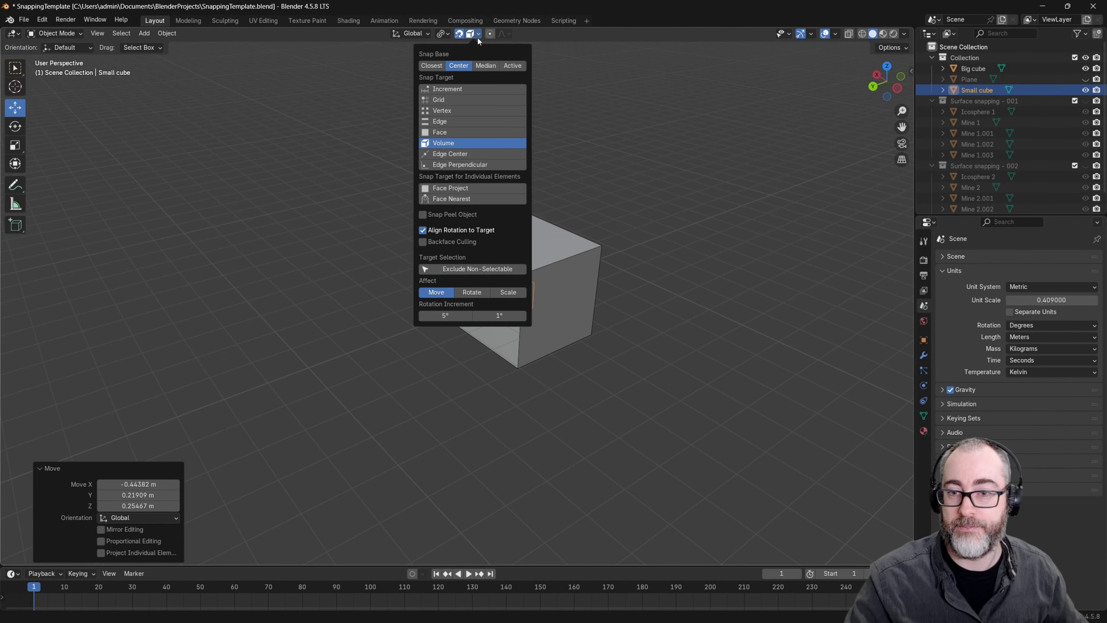
left_click(457, 155)
left_click_drag(520, 297, 487, 255)
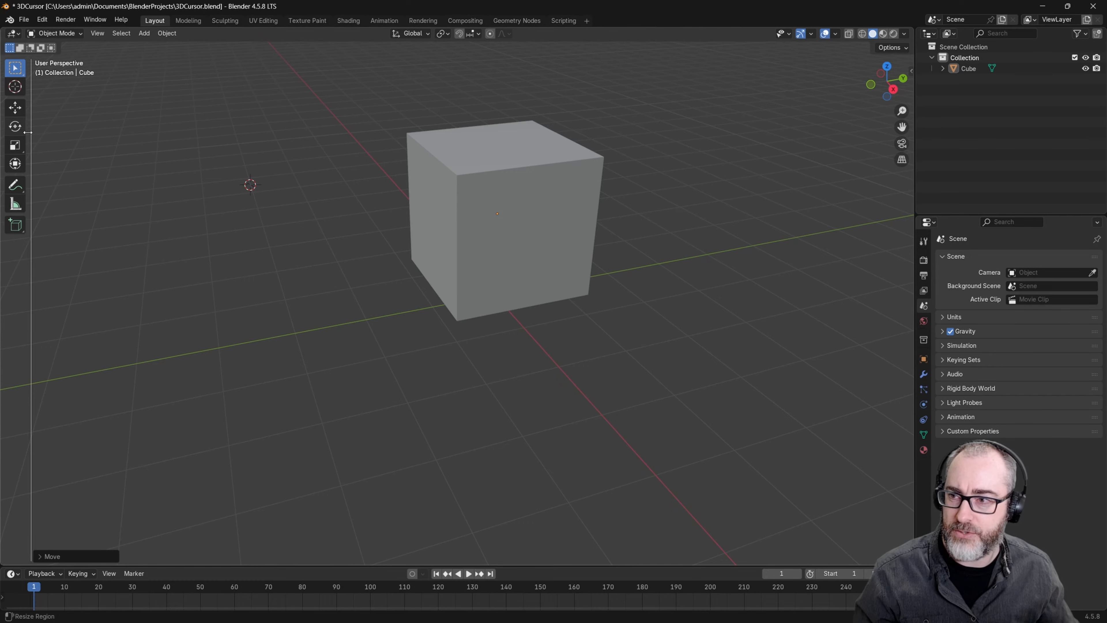
Step: Widen the toolbar to show the tool names and place the 3D cursor nearer the cube with the Cursor tool
left_click_drag(31, 132, 69, 122)
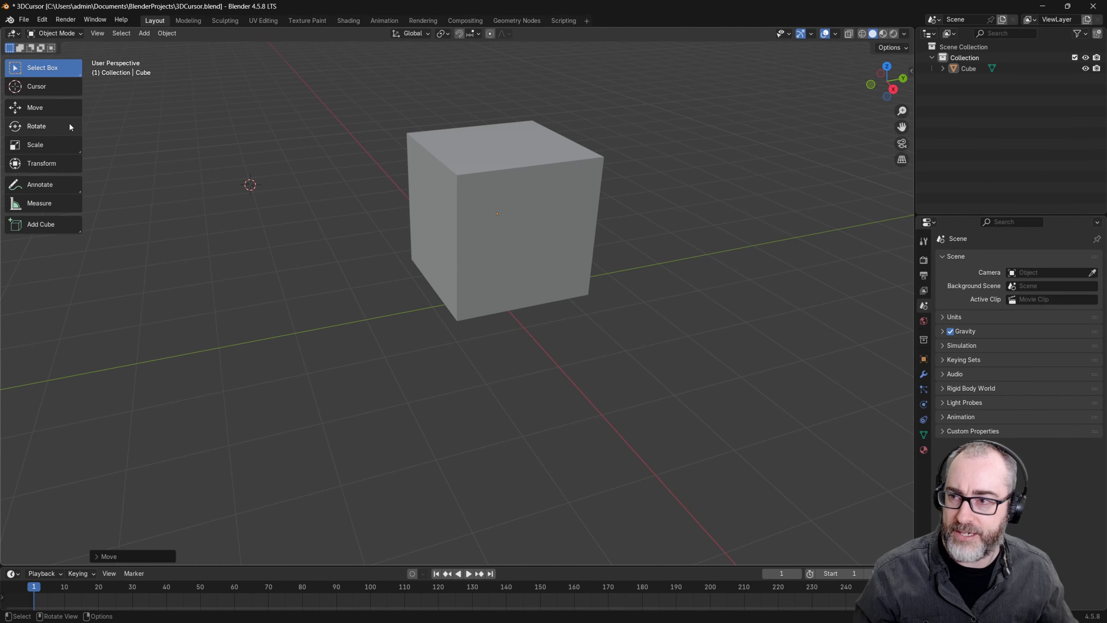
left_click(22, 89)
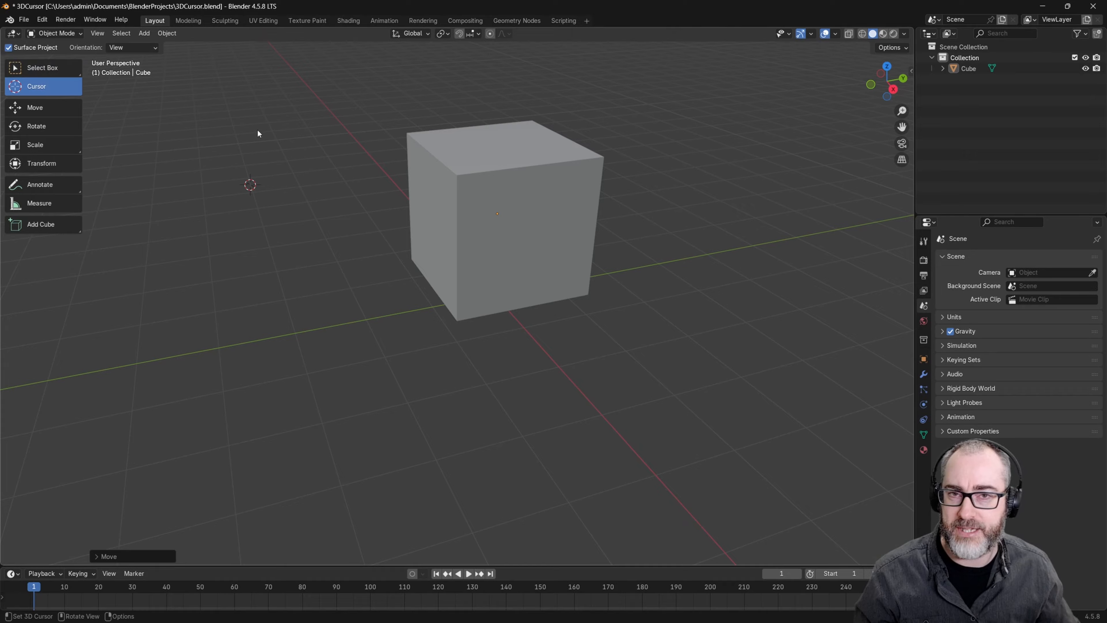
left_click_drag(256, 131, 319, 182)
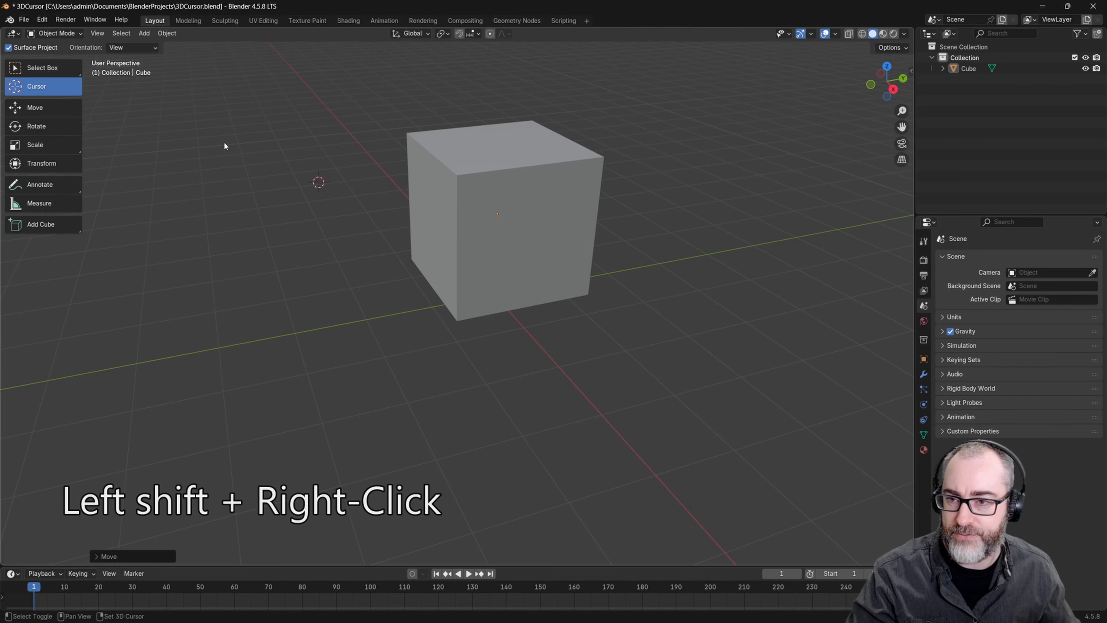
Step: Place the 3D cursor beside the cube, switch to the Move tool and reposition the cursor in the empty space near the cube
right_click_drag(239, 153, 389, 195, "shift")
left_click(51, 109)
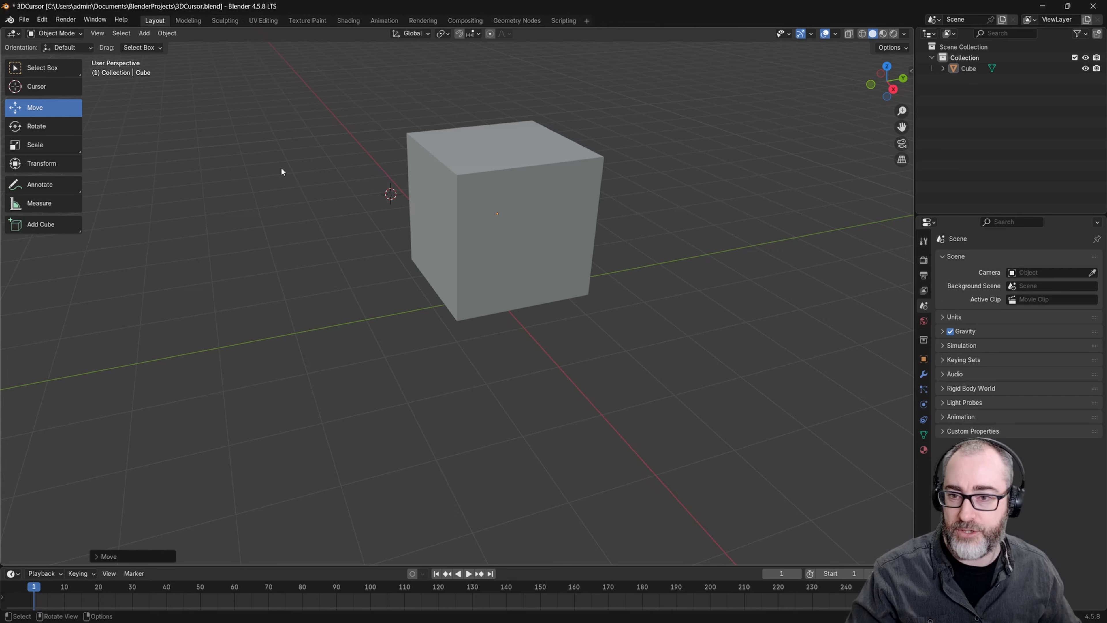
right_click_drag(637, 169, 338, 187, "shift")
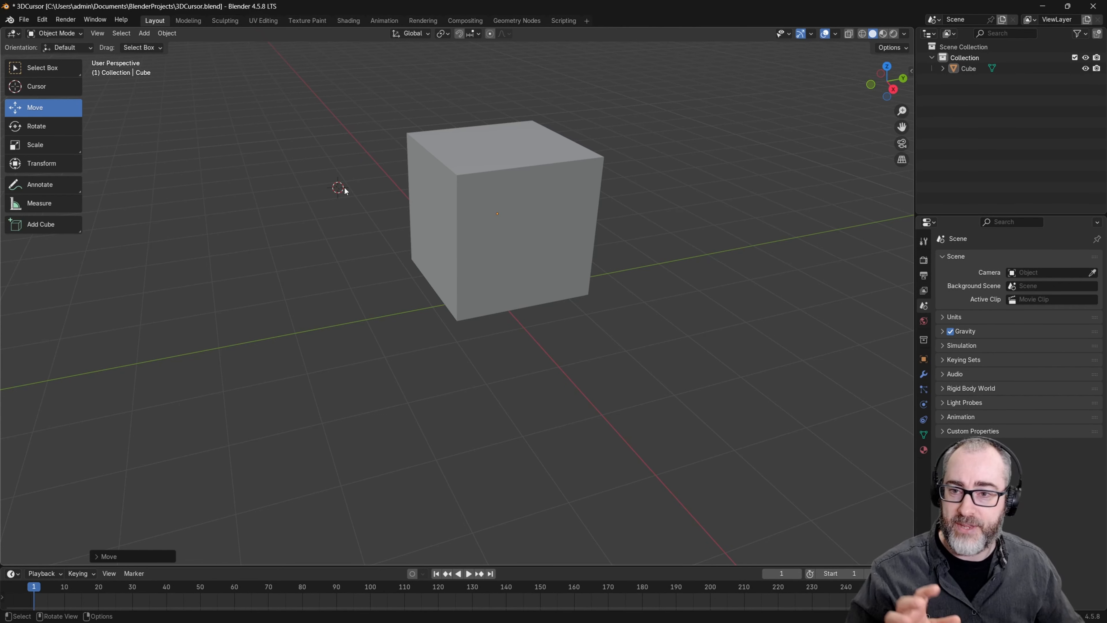
Step: View the viewport overlay settings and the snapping commands for the selection and the 3D cursor
left_click(835, 34)
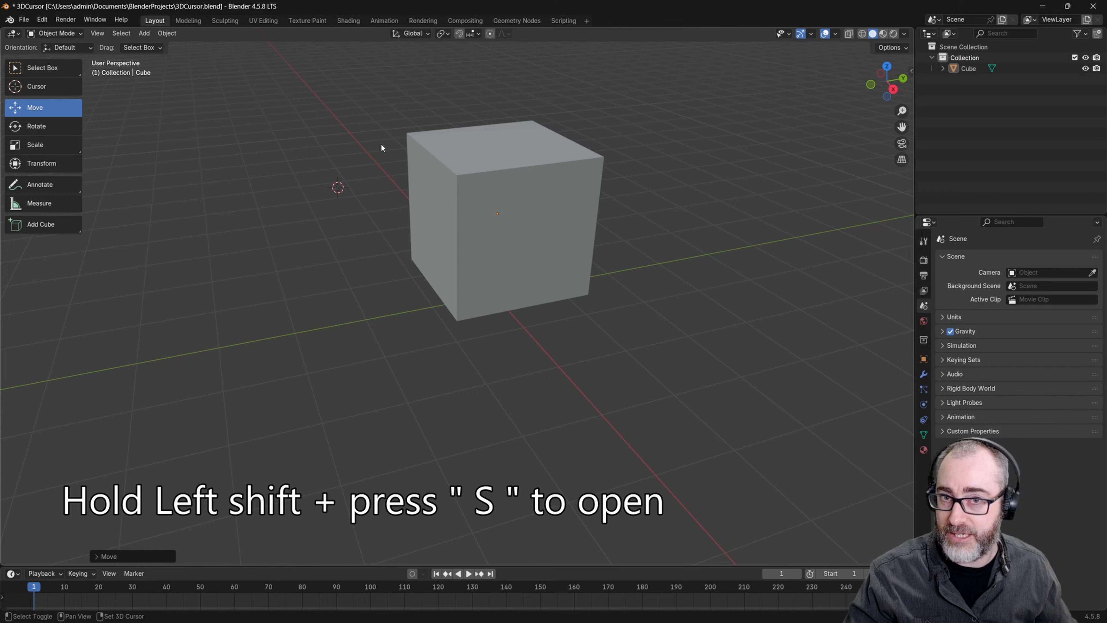
key("shift+s")
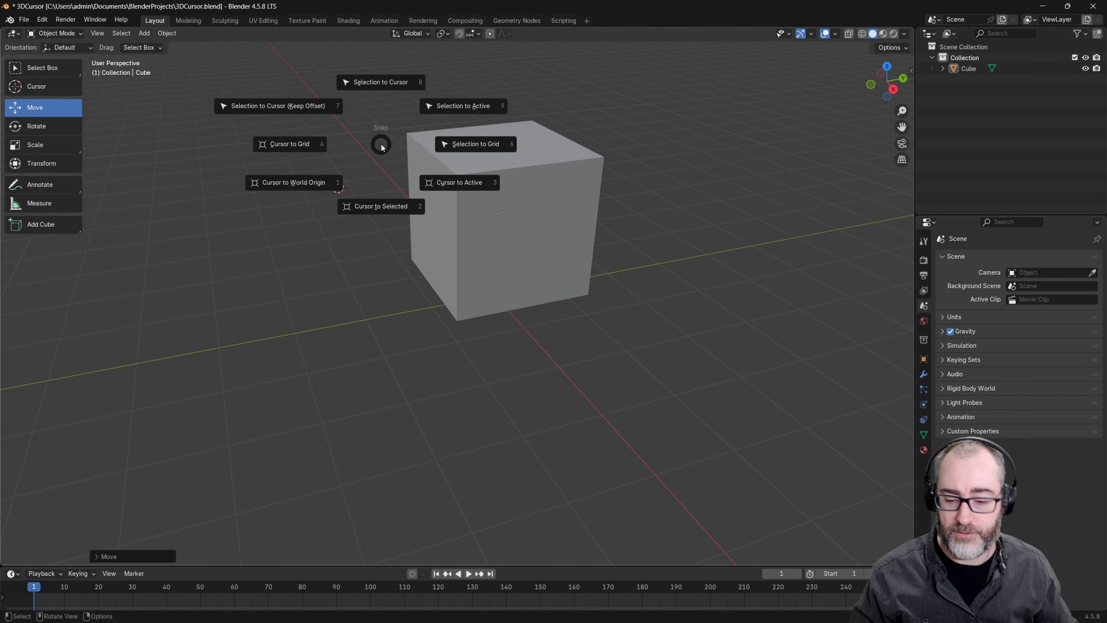
key("Escape")
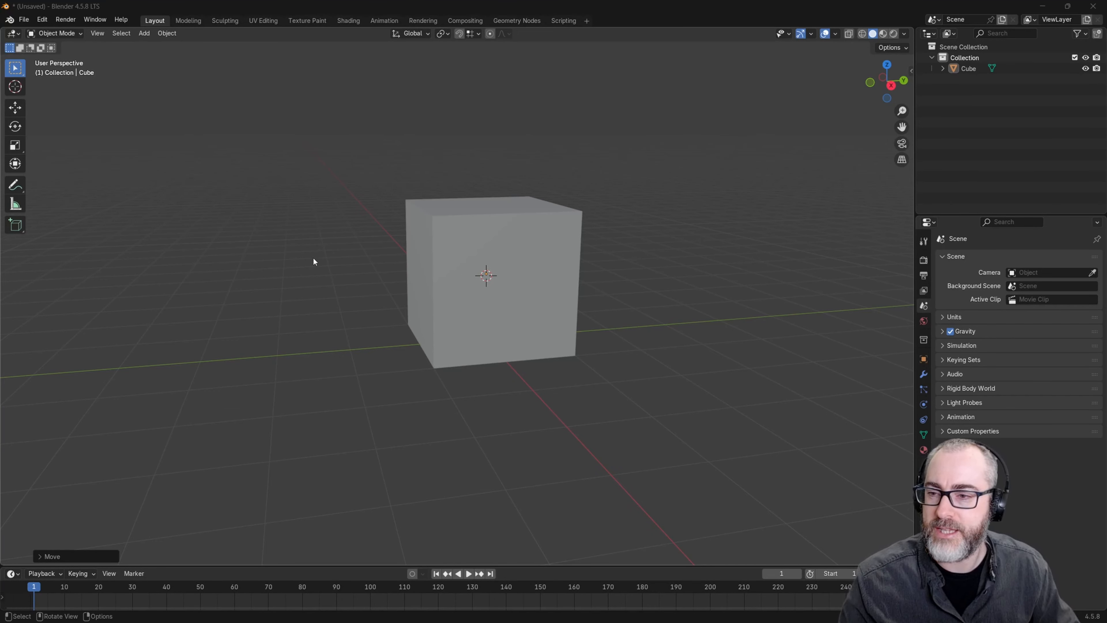
Step: Place the 3D cursor well away from the cube, select the cube and apply Selection to Cursor
right_click(92, 300, "shift")
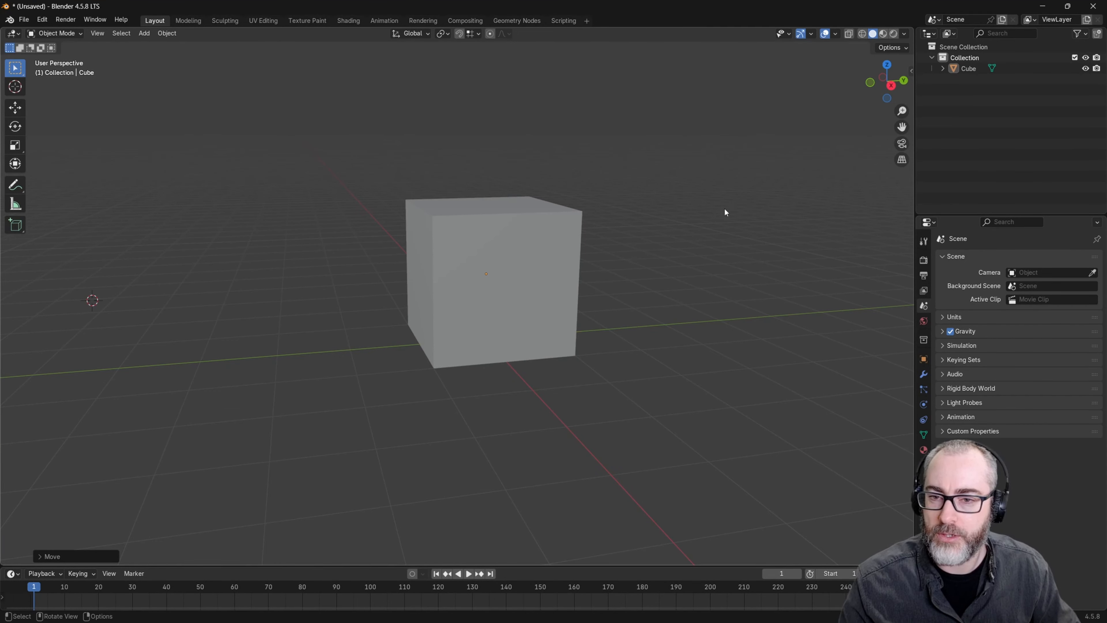
left_click(544, 250)
key("shift+s")
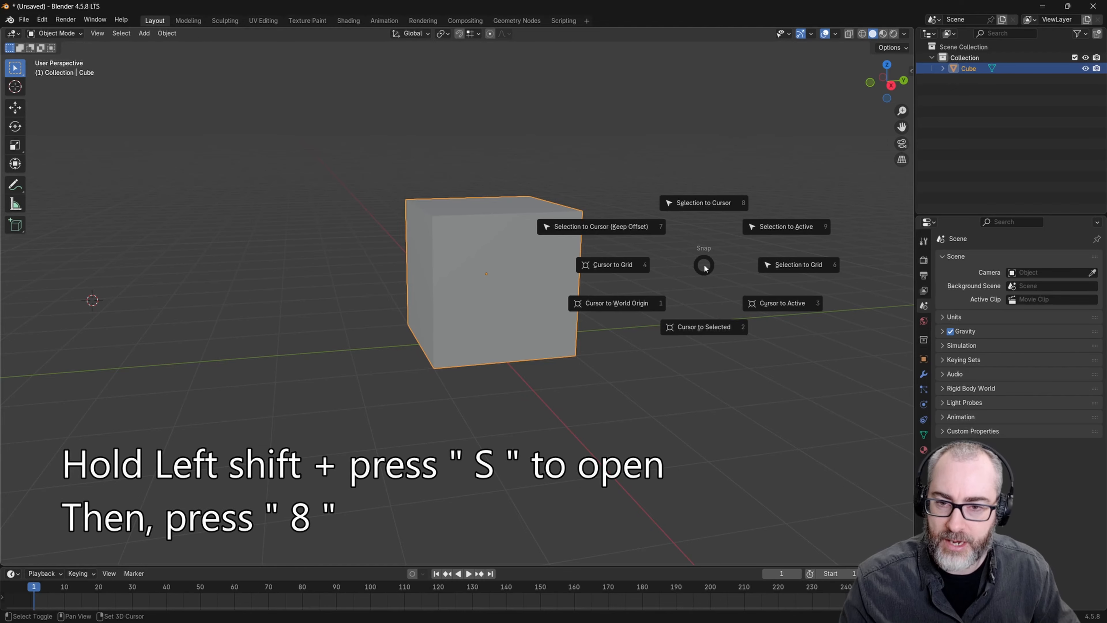
left_click(701, 201)
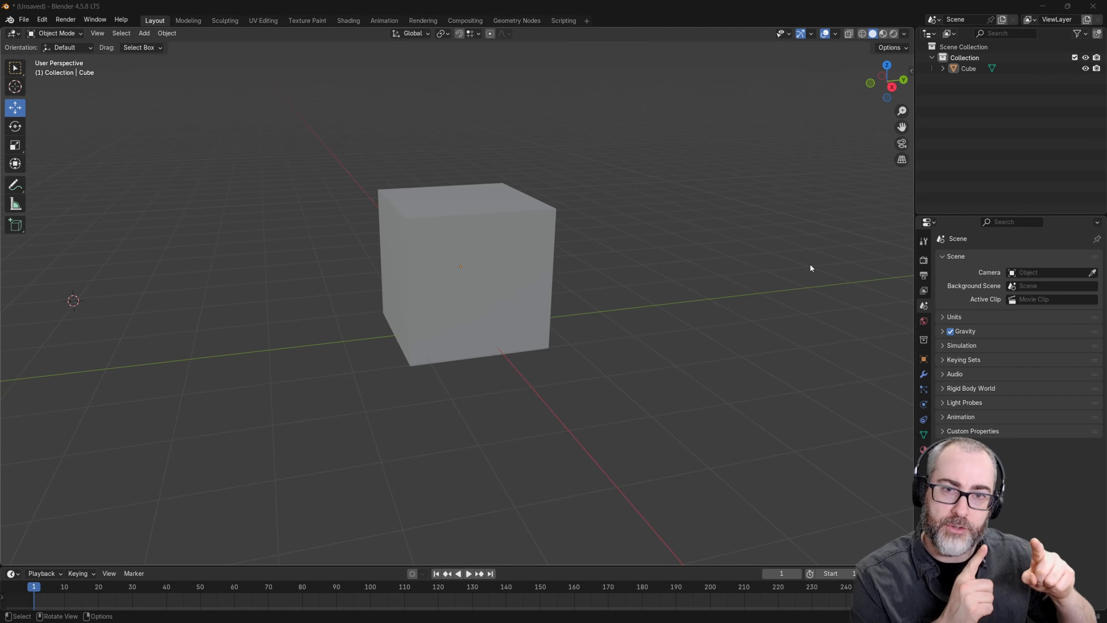
Step: Select the cube and snap the 3D cursor to it with Cursor to Selected
left_click(496, 235)
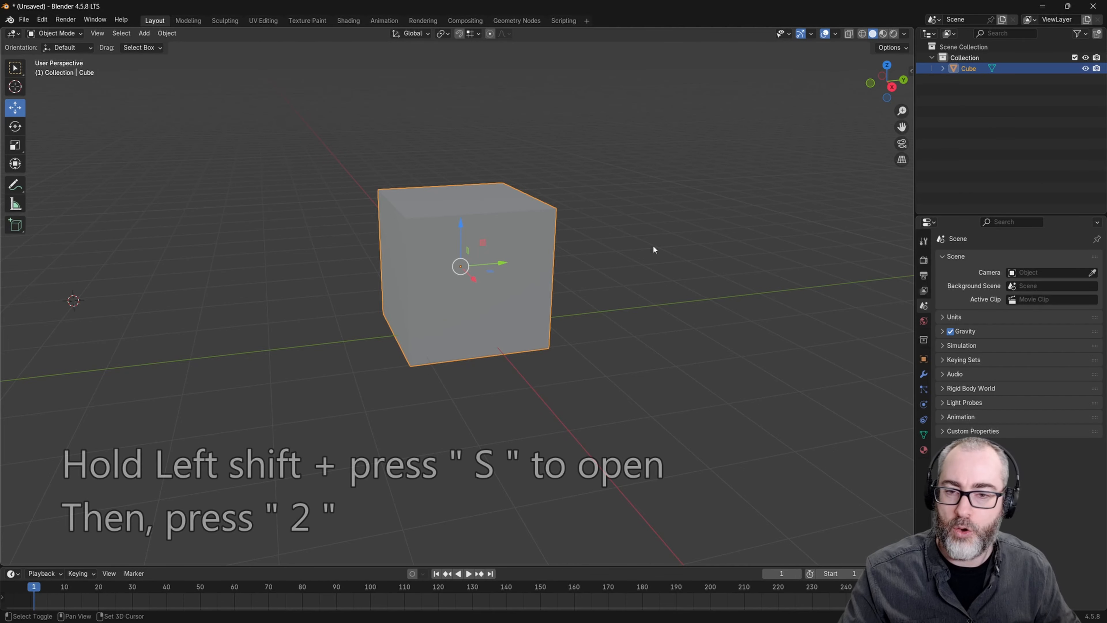
key("shift+s")
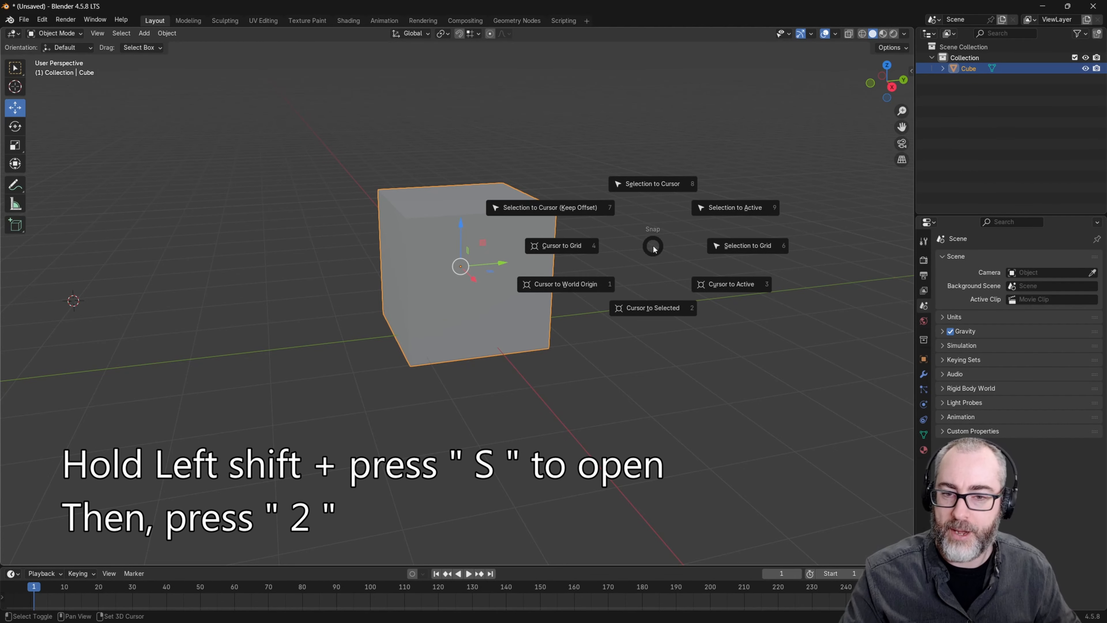
left_click(646, 311)
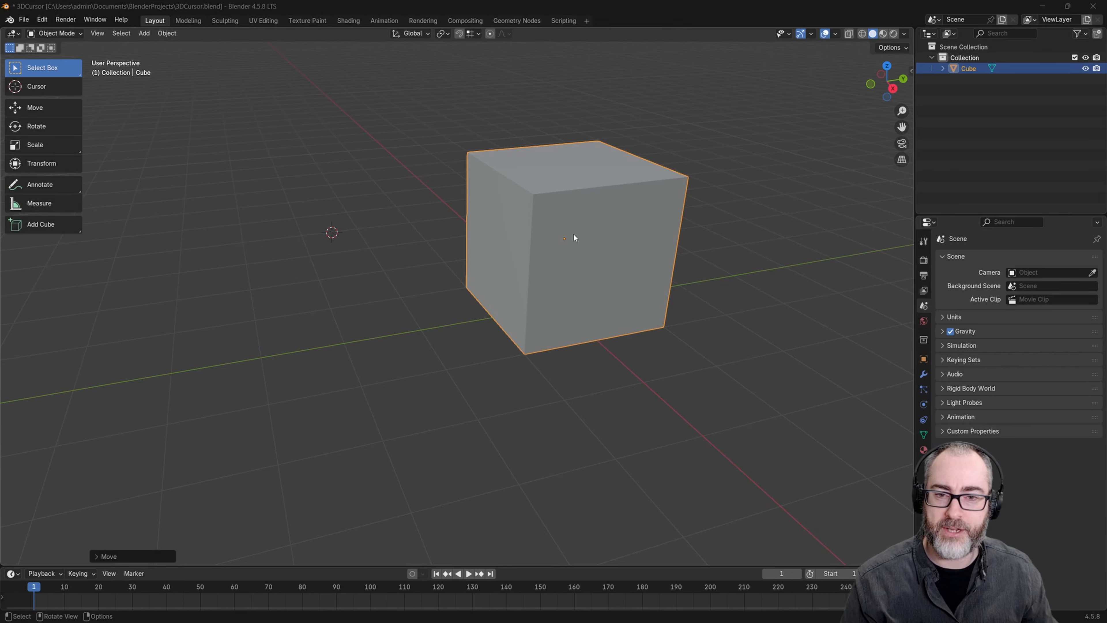
Step: Snap the 3D cursor back to the world origin with Cursor to World Origin
middle_click_drag(584, 235, 623, 225)
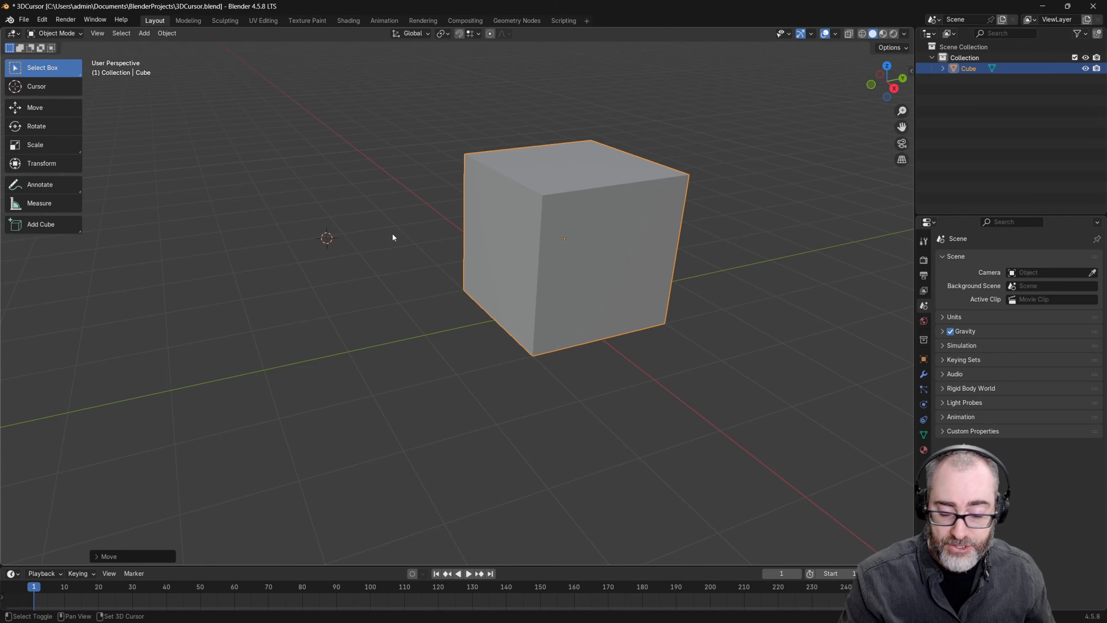
key("shift+s")
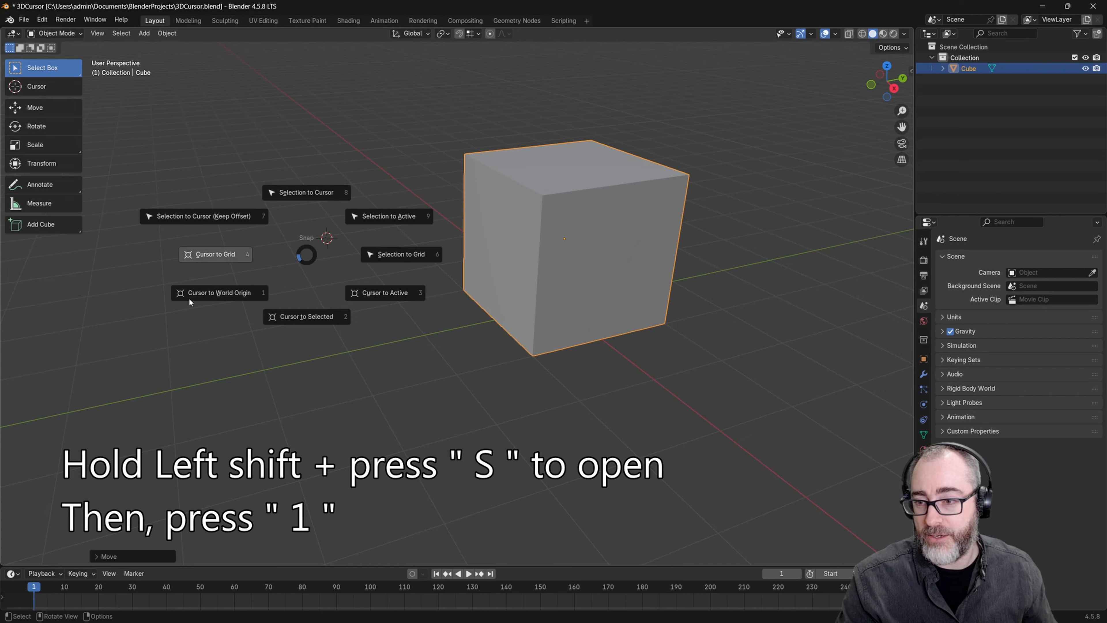
left_click(227, 295)
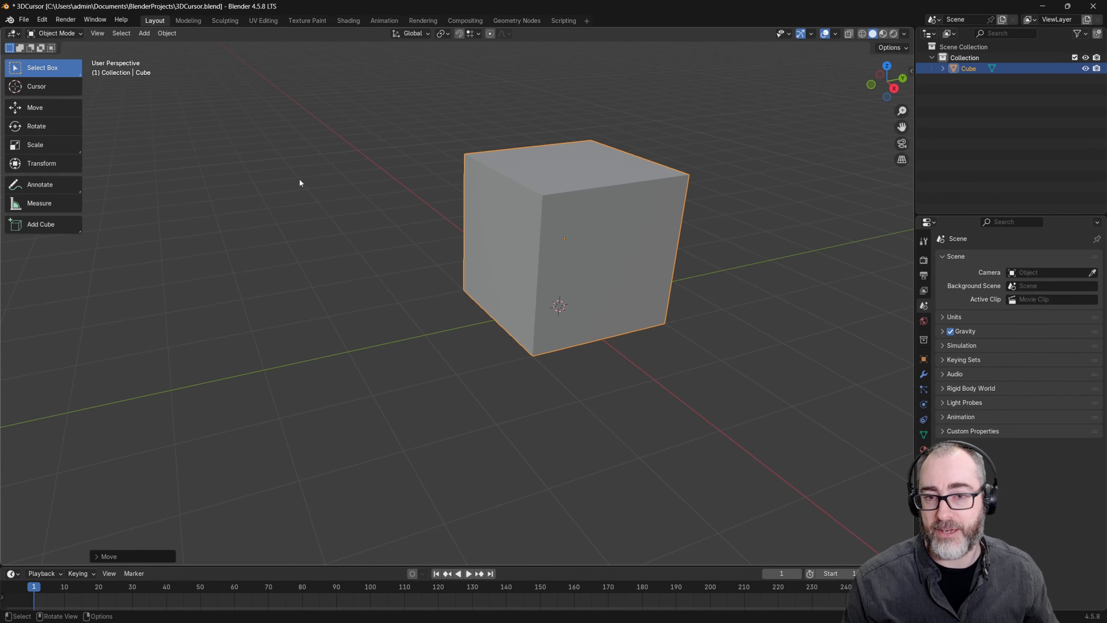
Step: Select the cube, set its origin to the 3D cursor and deselect it
left_click(560, 187)
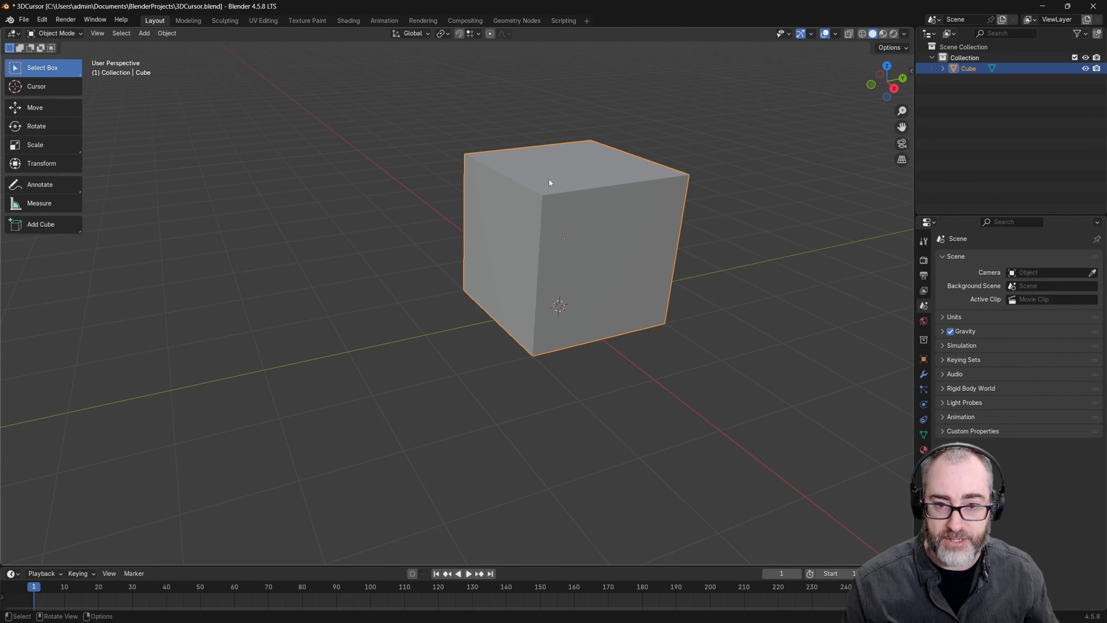
left_click(168, 33)
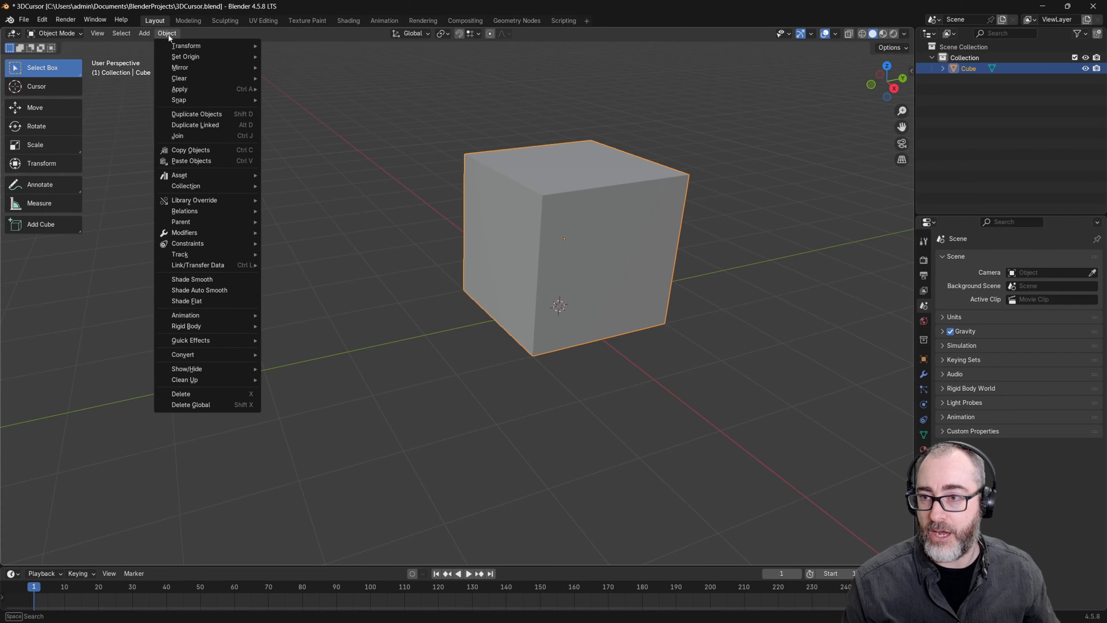
mouse_move(176, 58)
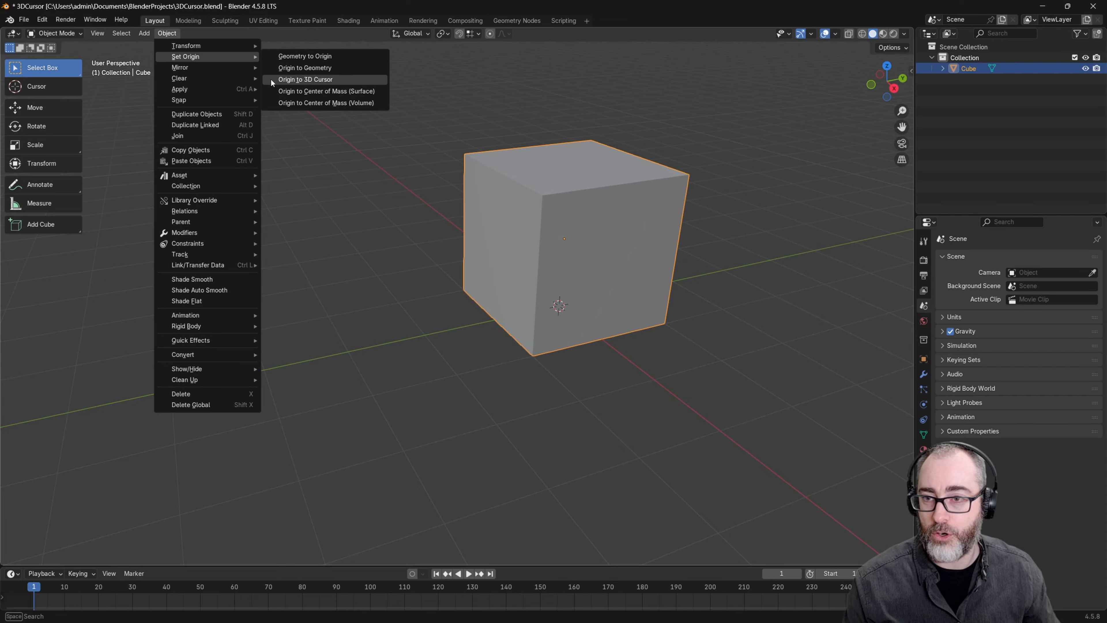
left_click(326, 80)
left_click(735, 284)
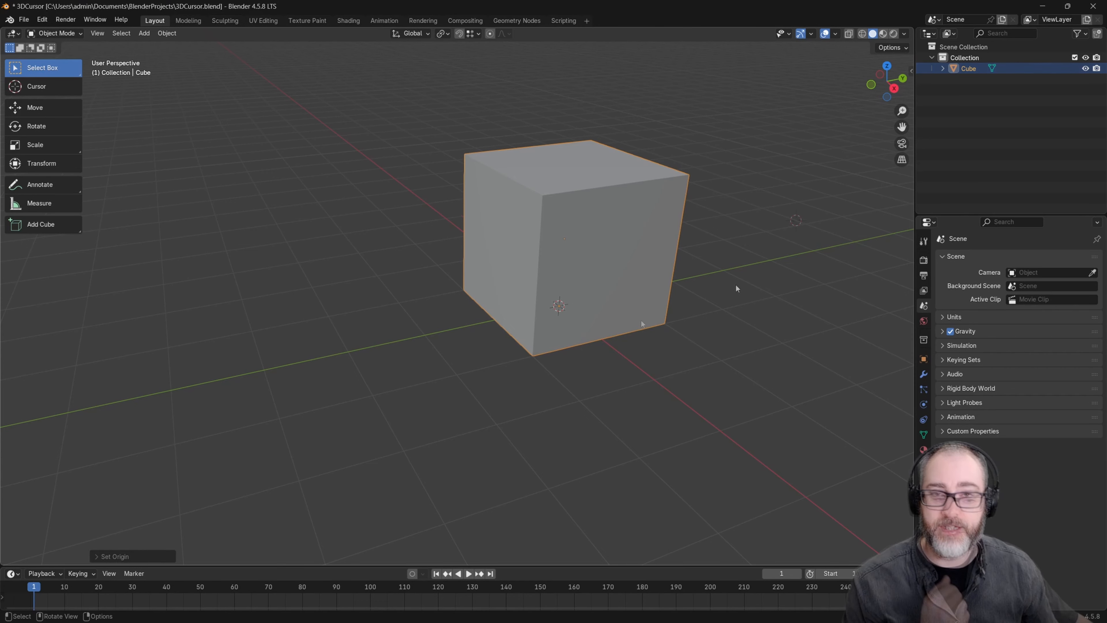
Step: Select the cube, enable snapping with Vertex as the target and snap the 3D cursor onto one of the cube's bottom corners
right_click(796, 220, "shift")
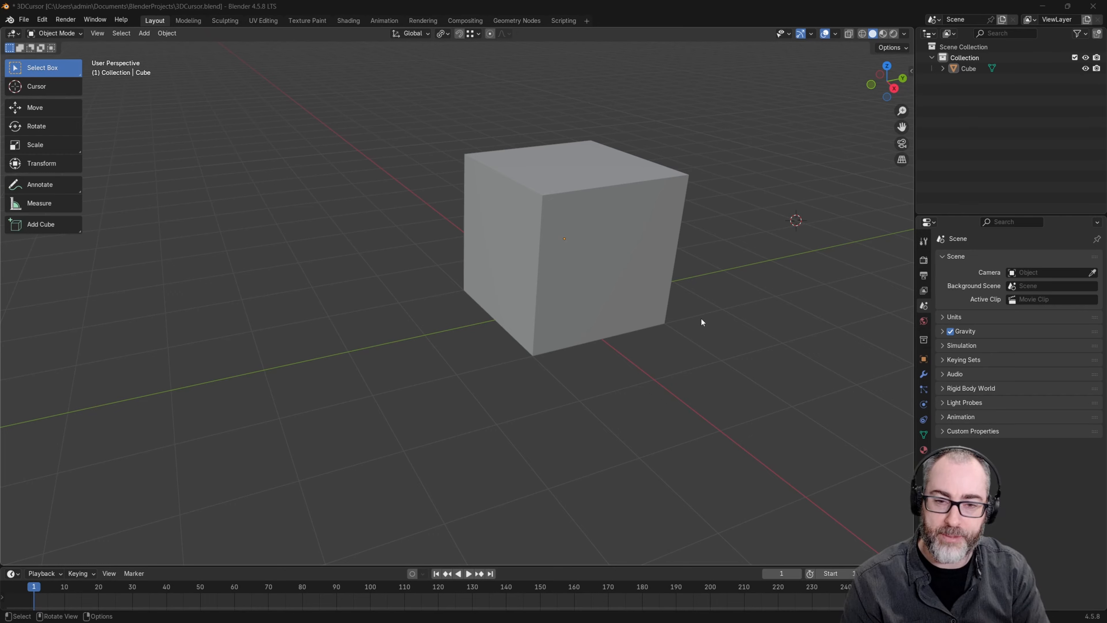
left_click(587, 271)
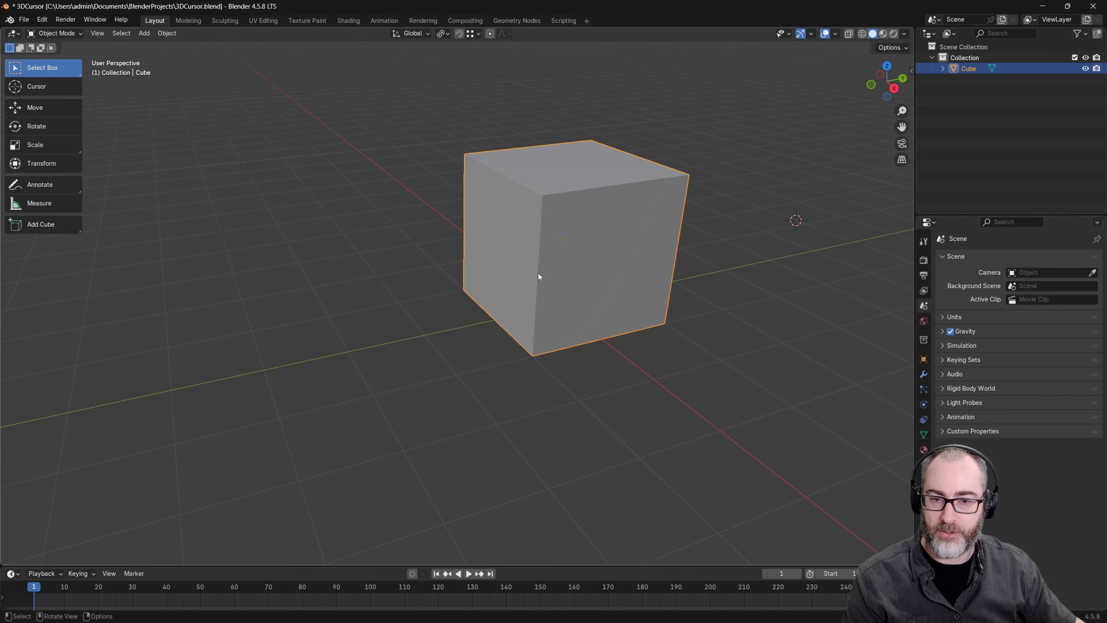
left_click(459, 34)
left_click(478, 33)
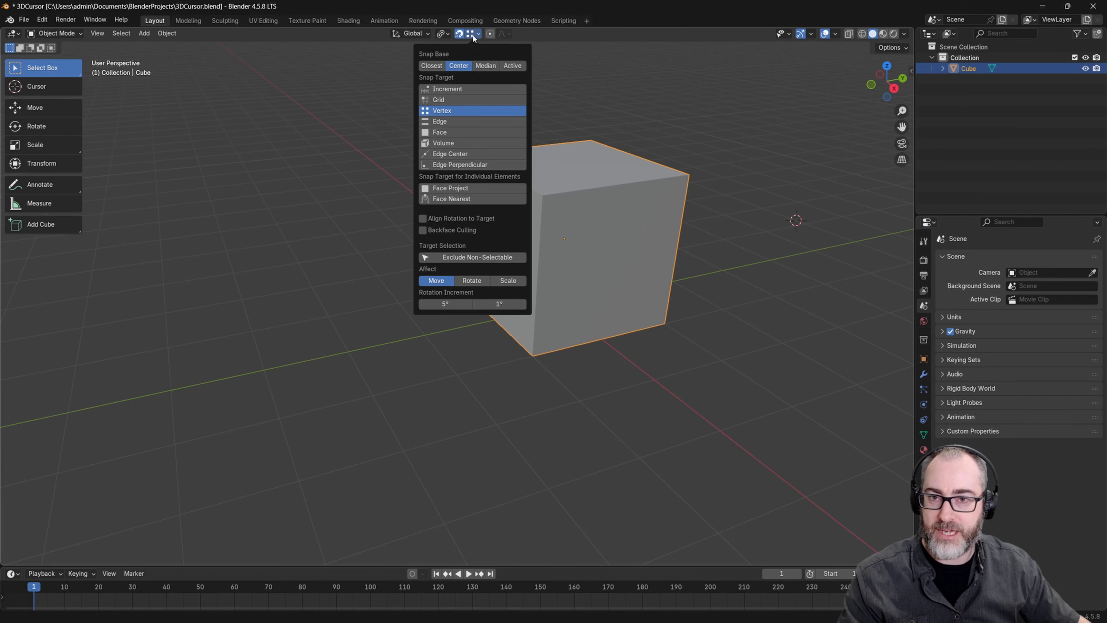
right_click_drag(316, 254, 463, 290, "shift")
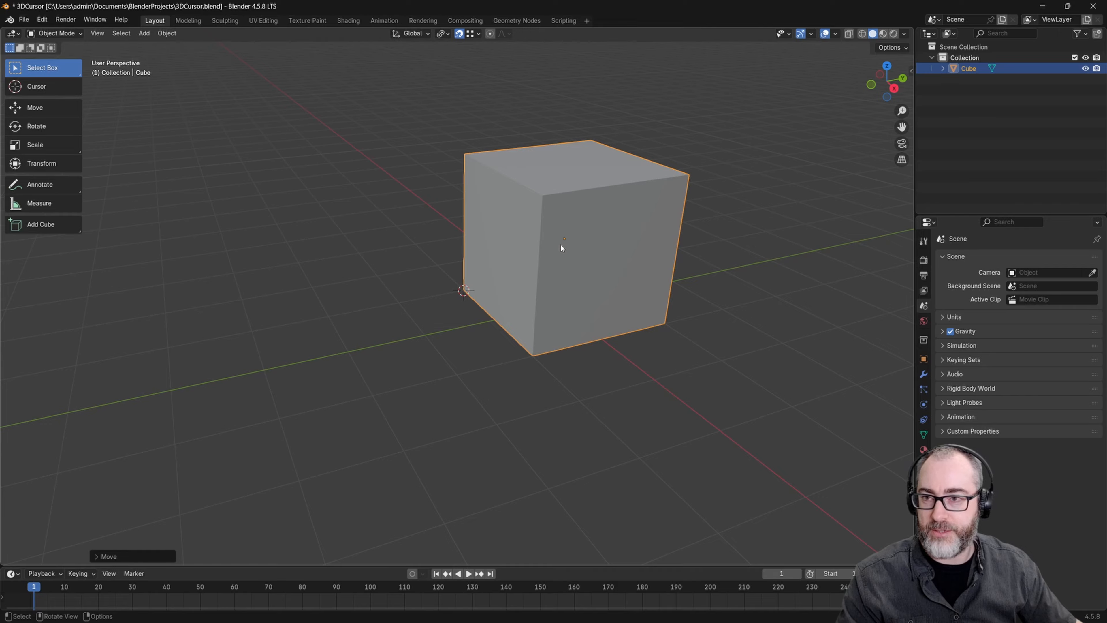
Step: Set the cube's origin to the 3D cursor at the bottom corner, and place the 3D cursor away from the cube
left_click(167, 33)
mouse_move(194, 56)
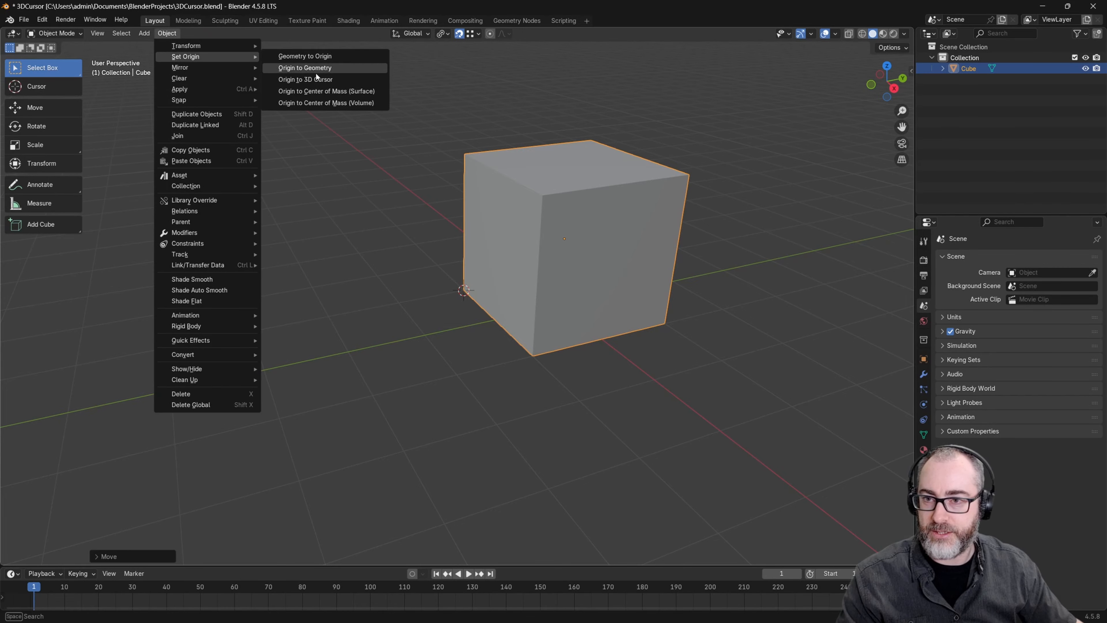
left_click(313, 79)
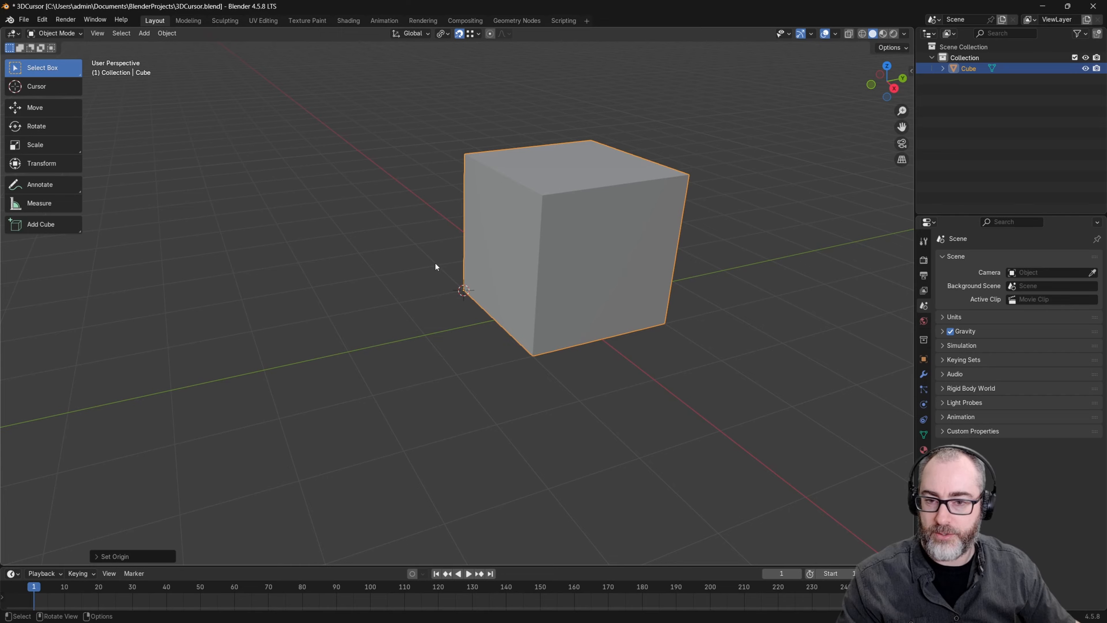
right_click_drag(788, 246, 790, 246, "shift")
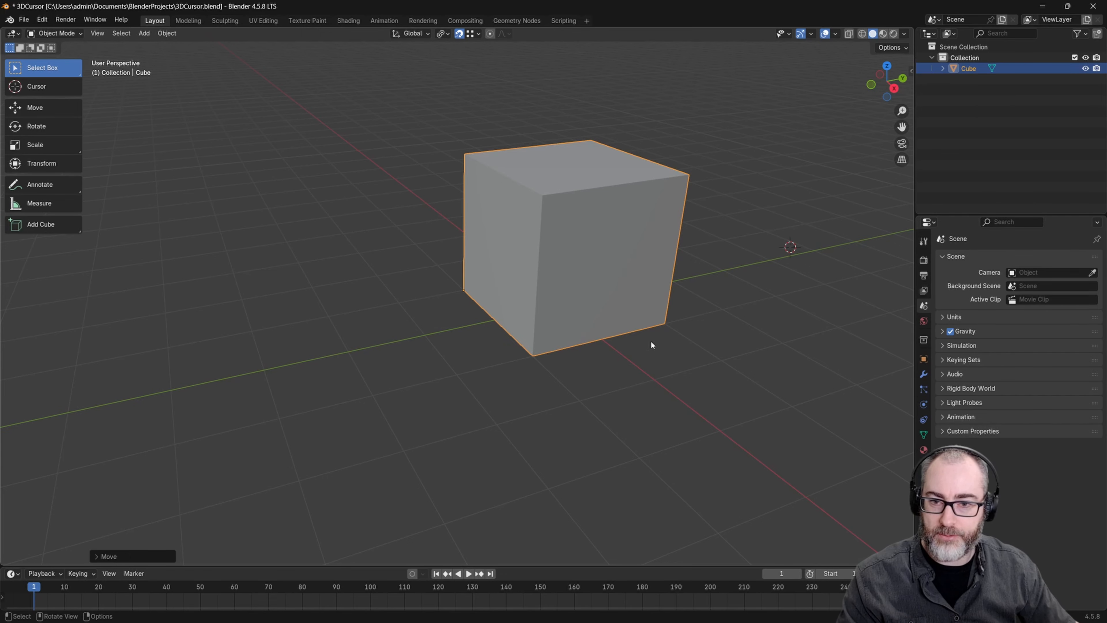
Step: Try the Rotate tool on the cube around its corner origin, and undo the rotation and the origin change
left_click(36, 128)
left_click_drag(466, 307, 544, 281)
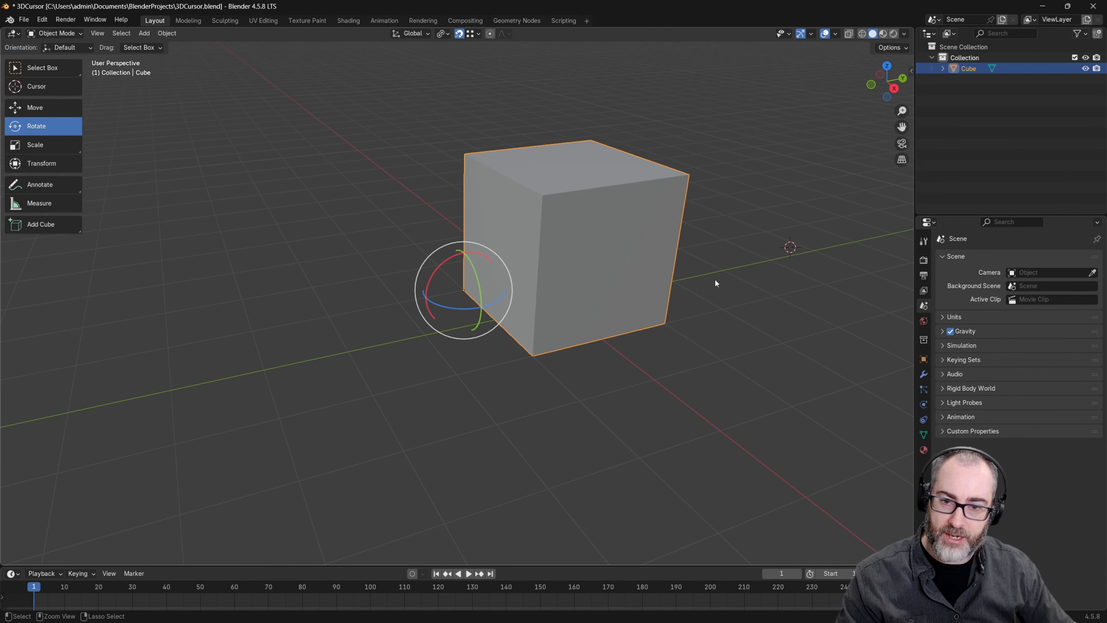
key("ctrl+z")
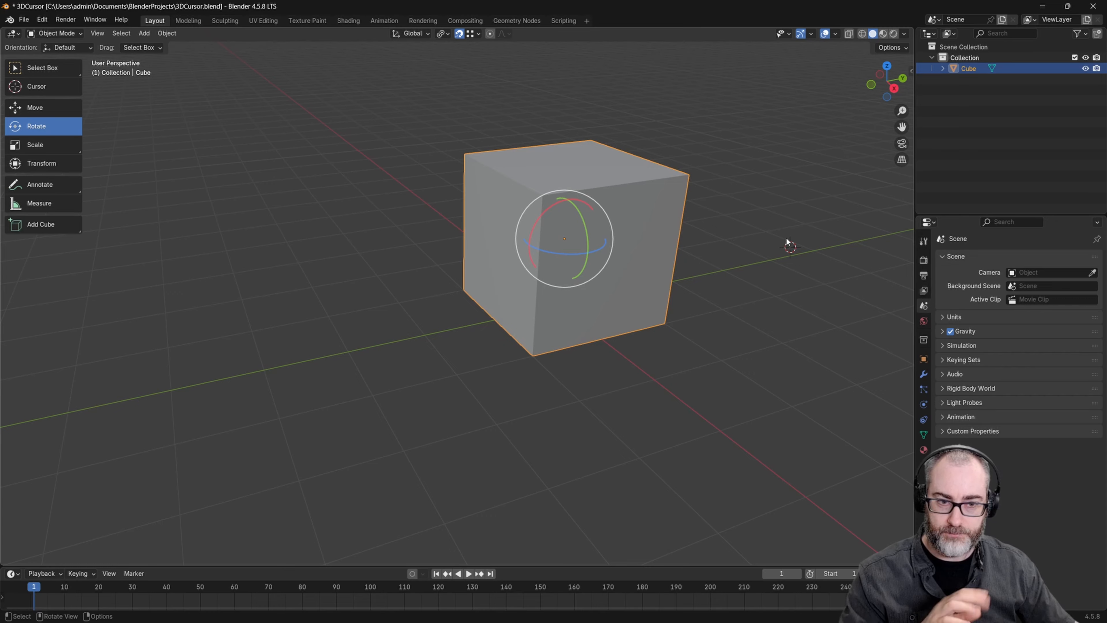
Step: Use the 3D cursor, snapped to the cube's bottom corner, as the transform pivot point and rotate the cube around it
right_click_drag(454, 261, 463, 289, "shift")
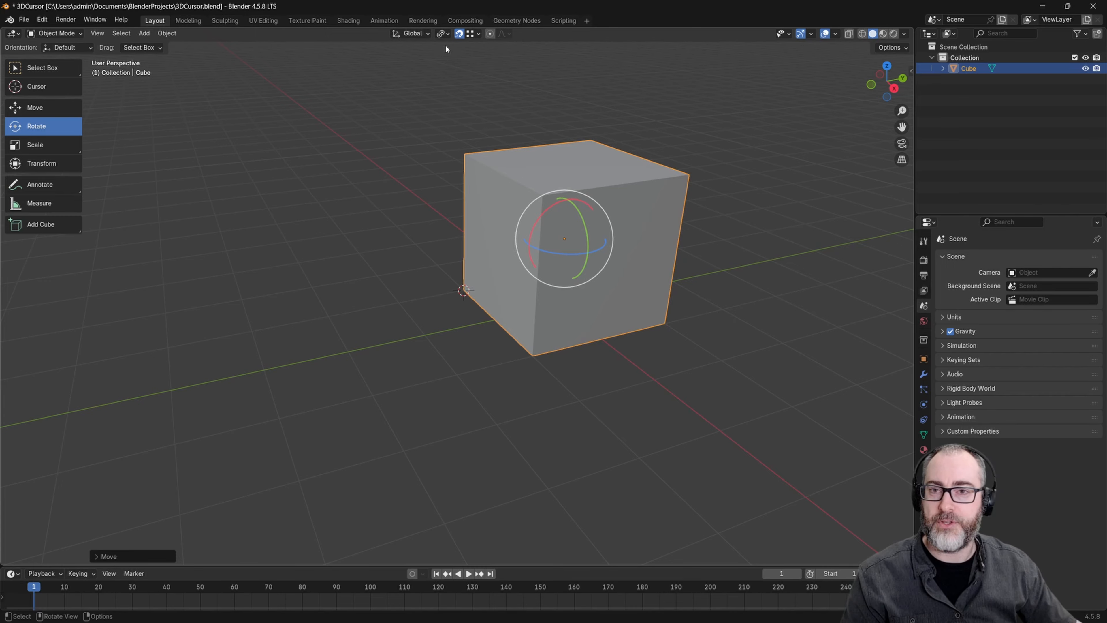
left_click(447, 33)
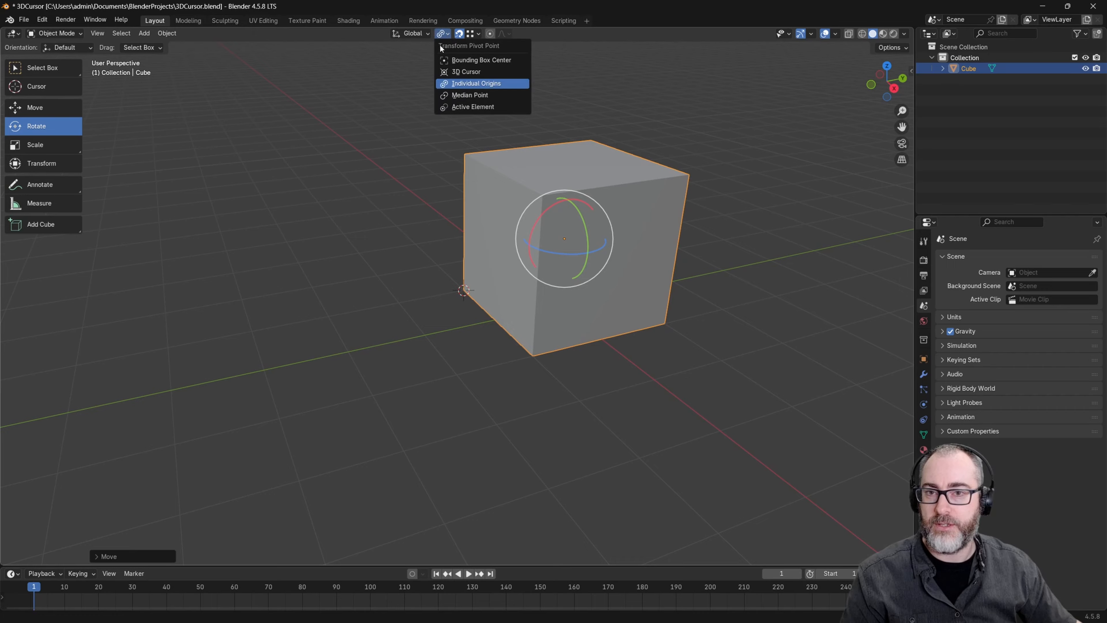
left_click(507, 84)
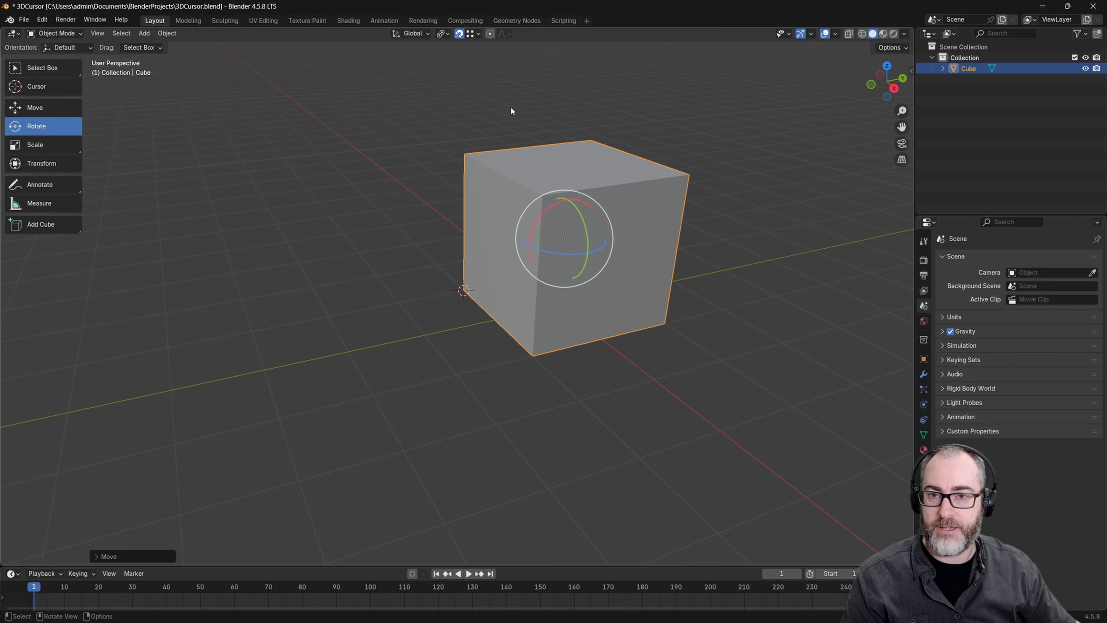
left_click(444, 33)
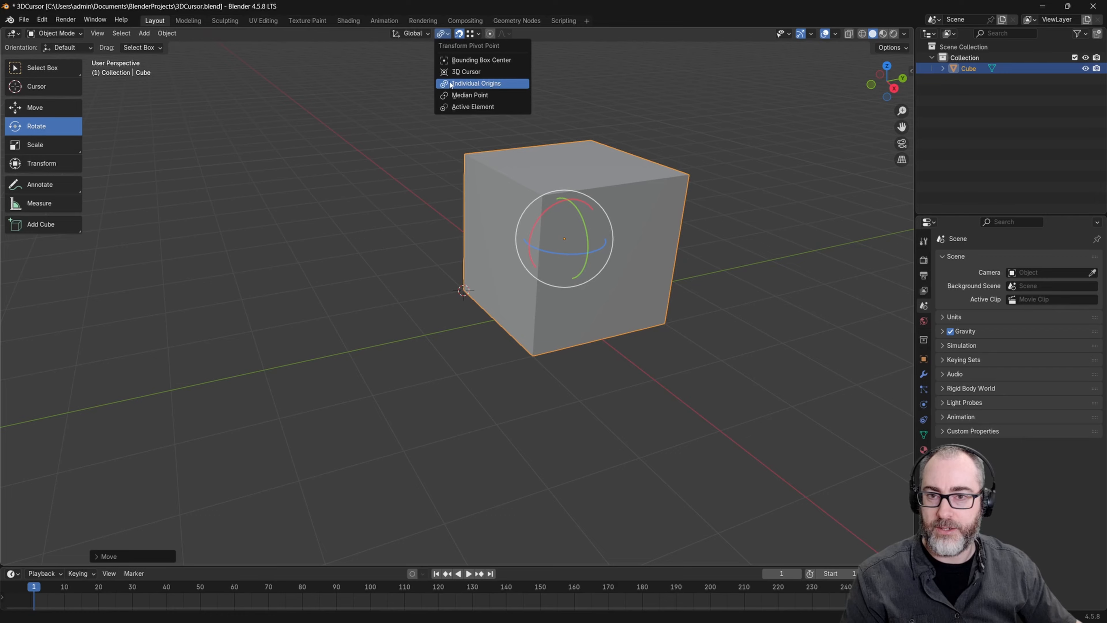
left_click(464, 73)
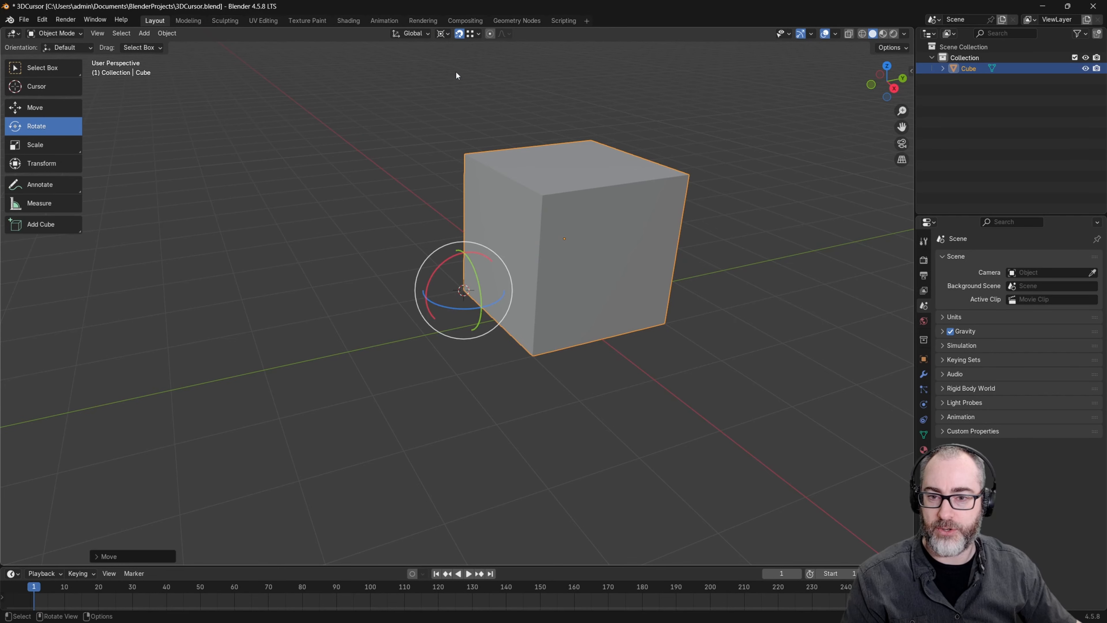
mouse_move(483, 298)
left_mouse_down()
mouse_move(493, 289)
mouse_move(467, 232)
mouse_move(402, 296)
mouse_move(524, 312)
mouse_move(499, 275)
mouse_move(487, 284)
left_mouse_up()
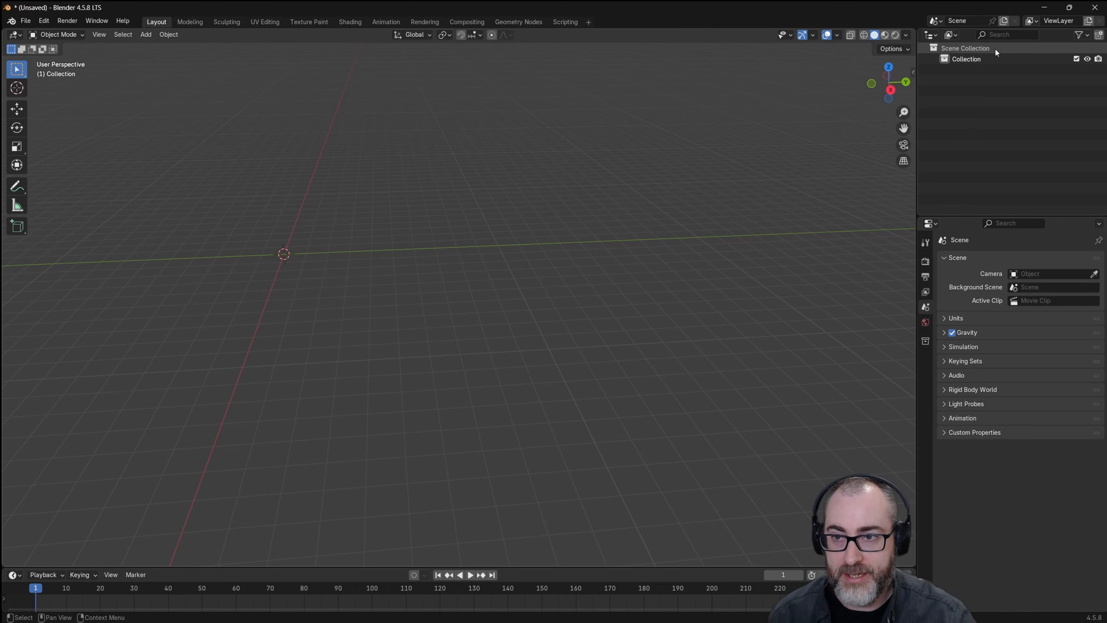
Step: Delete the empty collection named Collection from the scene
left_click(982, 59)
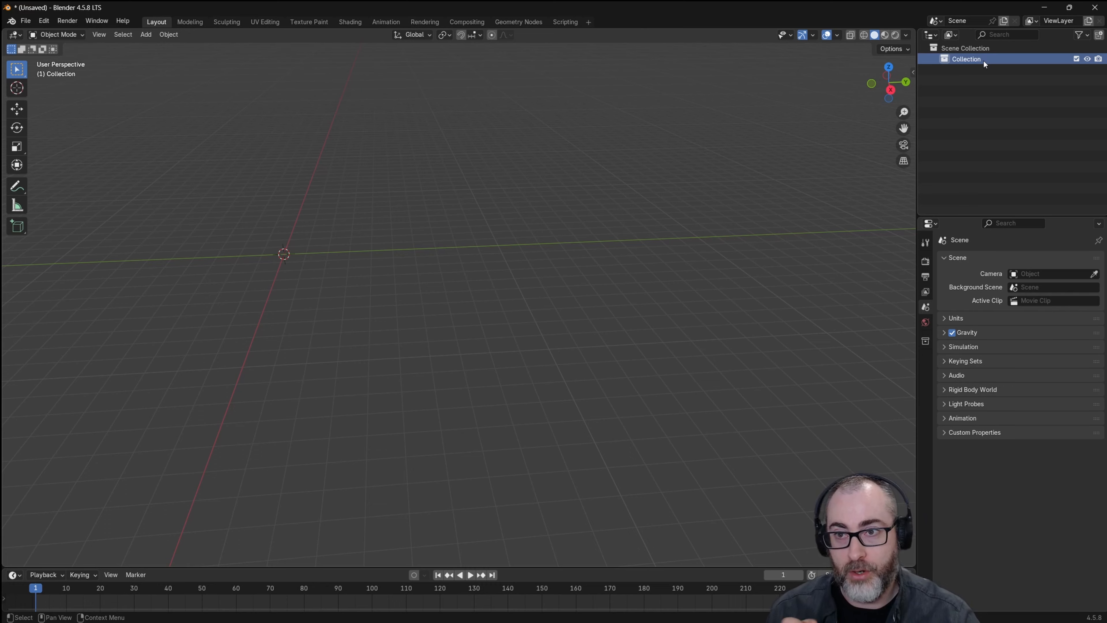
right_click(983, 60)
left_click(872, 118)
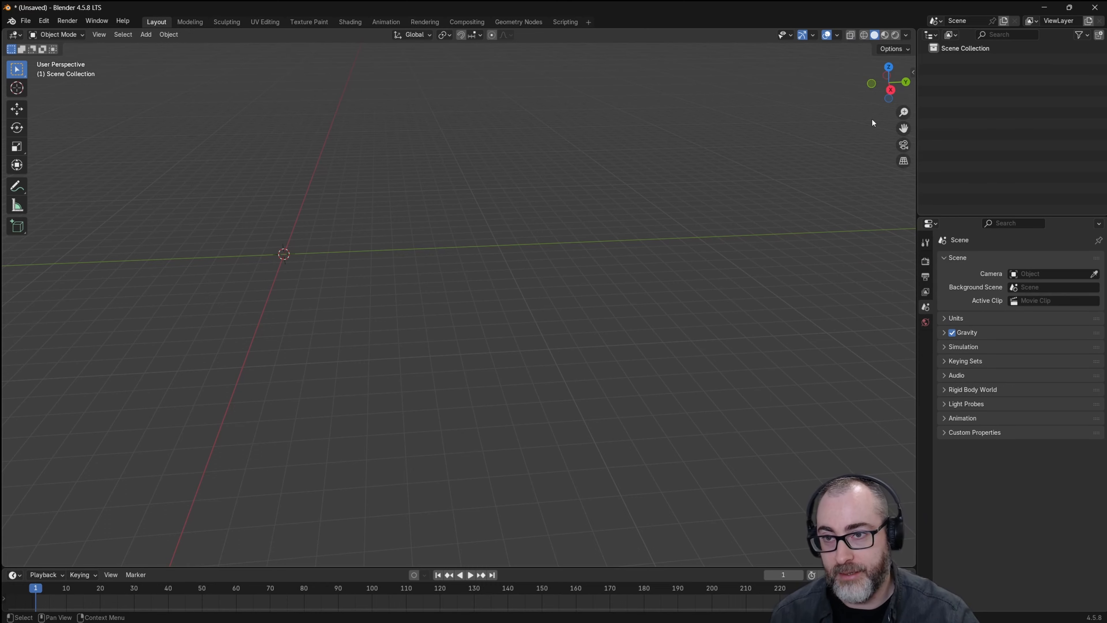
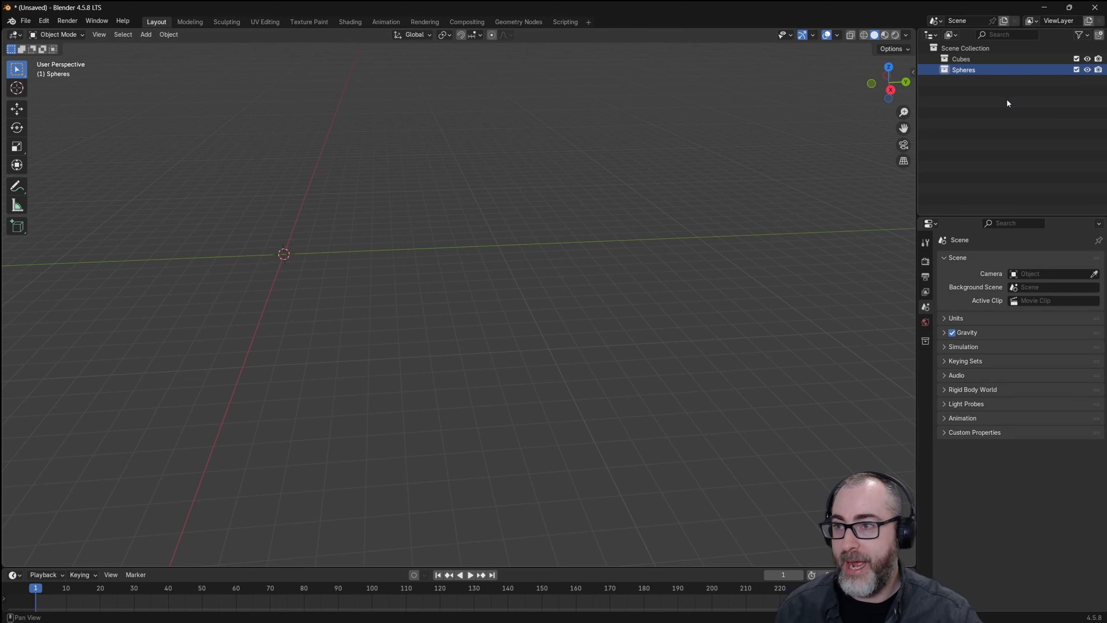
Step: Add a mesh cube to the Cubes collection
left_click(978, 58)
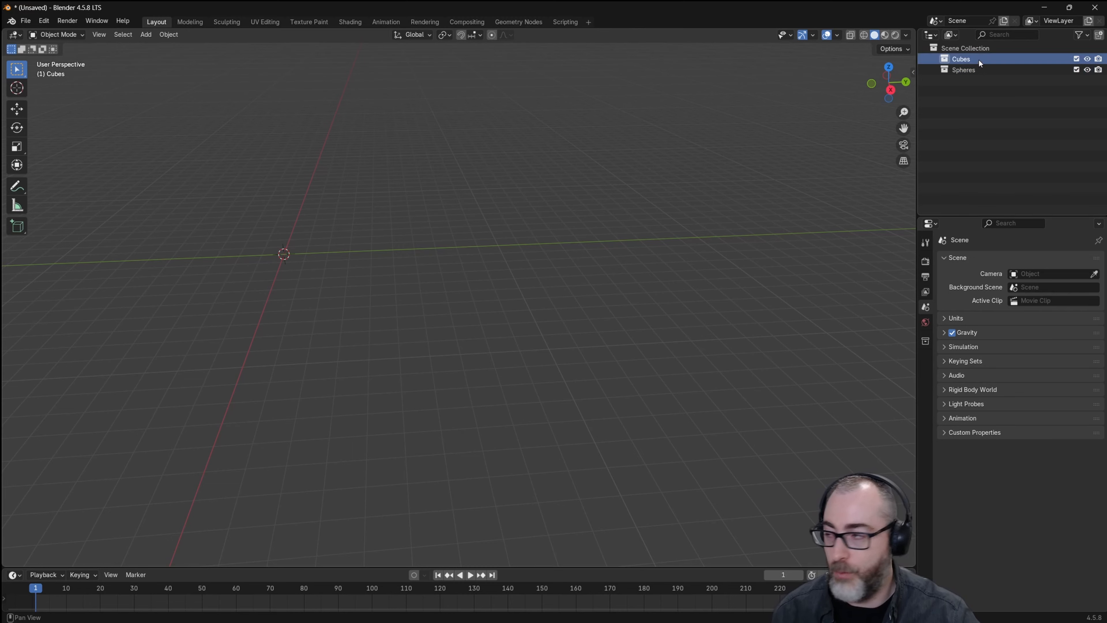
left_click(145, 34)
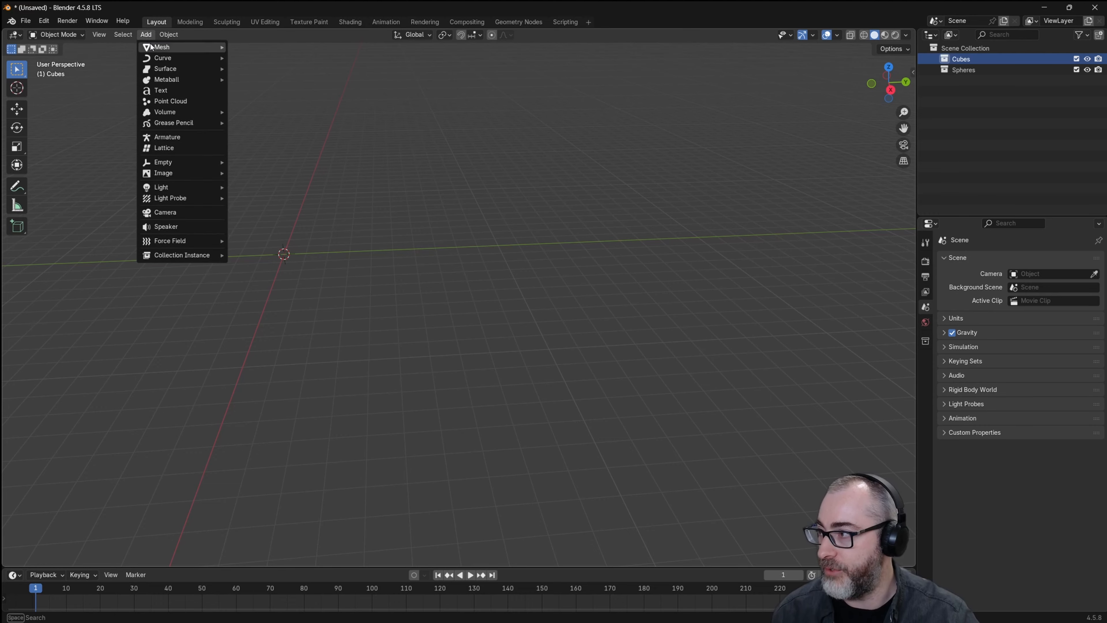
mouse_move(166, 47)
left_click(252, 58)
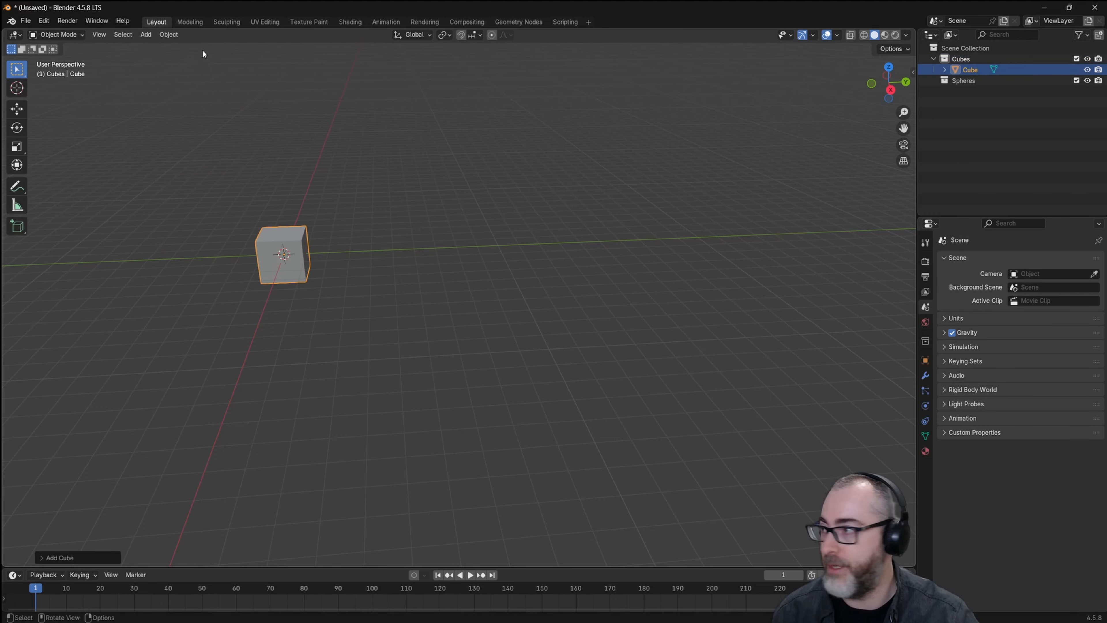
Step: Add a second mesh cube to the Cubes collection and move it along the Y axis beside the first cube
left_click(144, 37)
mouse_move(192, 47)
left_click(246, 55)
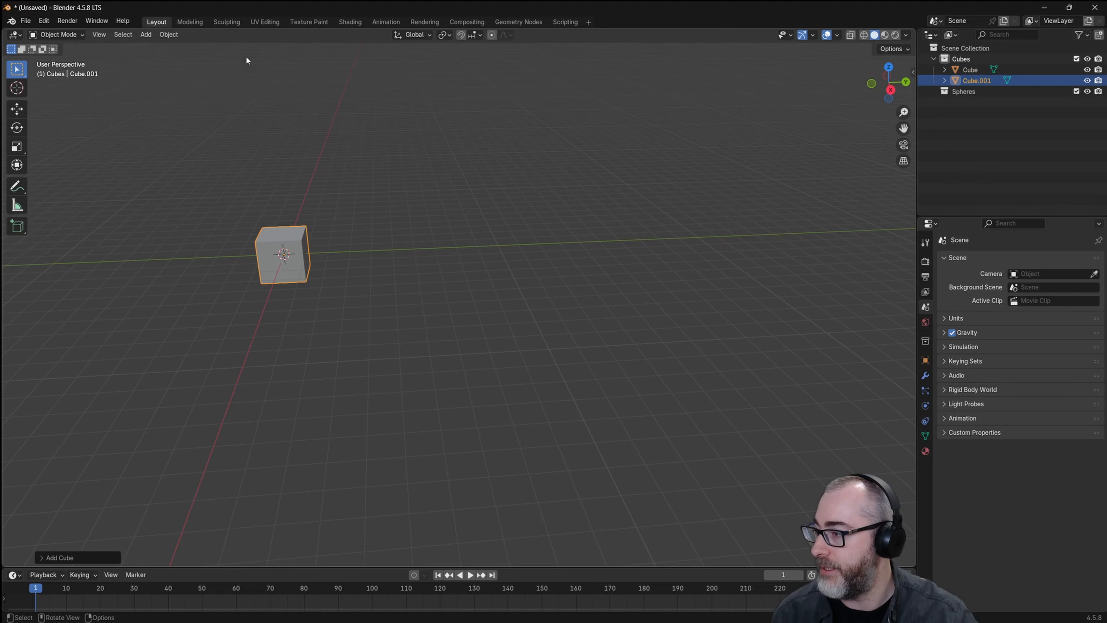
key("g")
key("y")
left_click(390, 215)
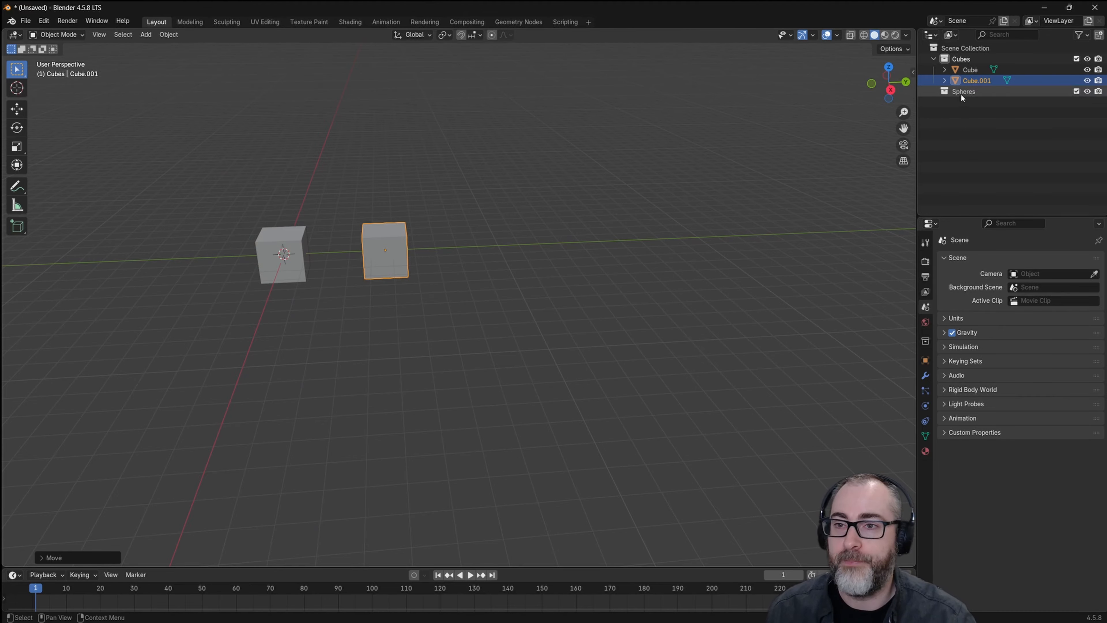
Step: Add an ico sphere to the Spheres collection and move it along the Y axis past the second cube
left_click(985, 92)
left_click(145, 35)
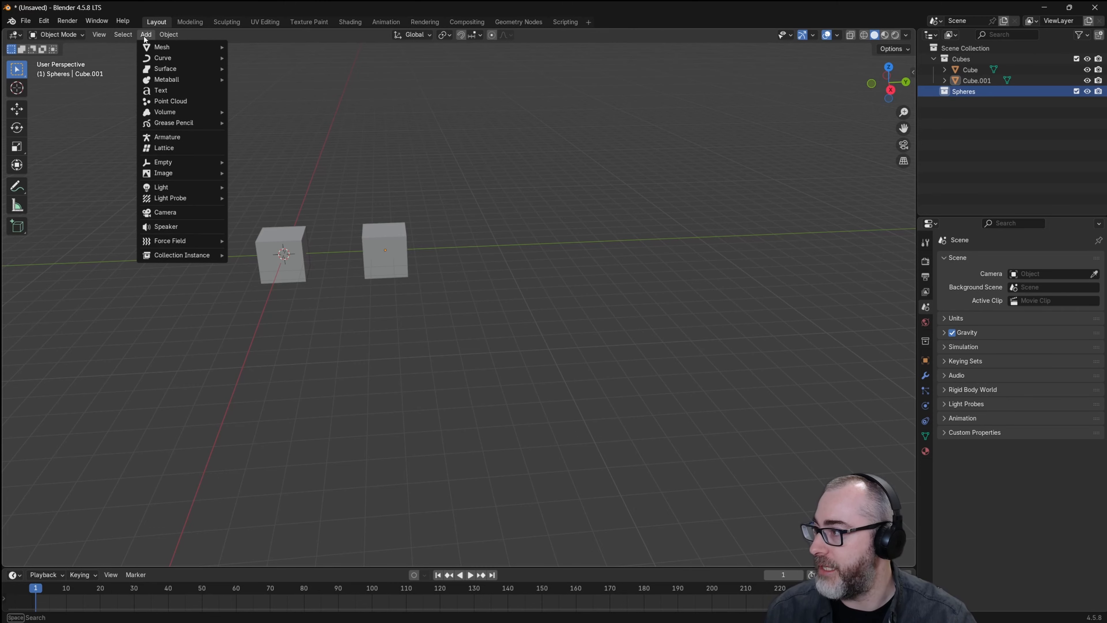
mouse_move(149, 46)
left_click(262, 90)
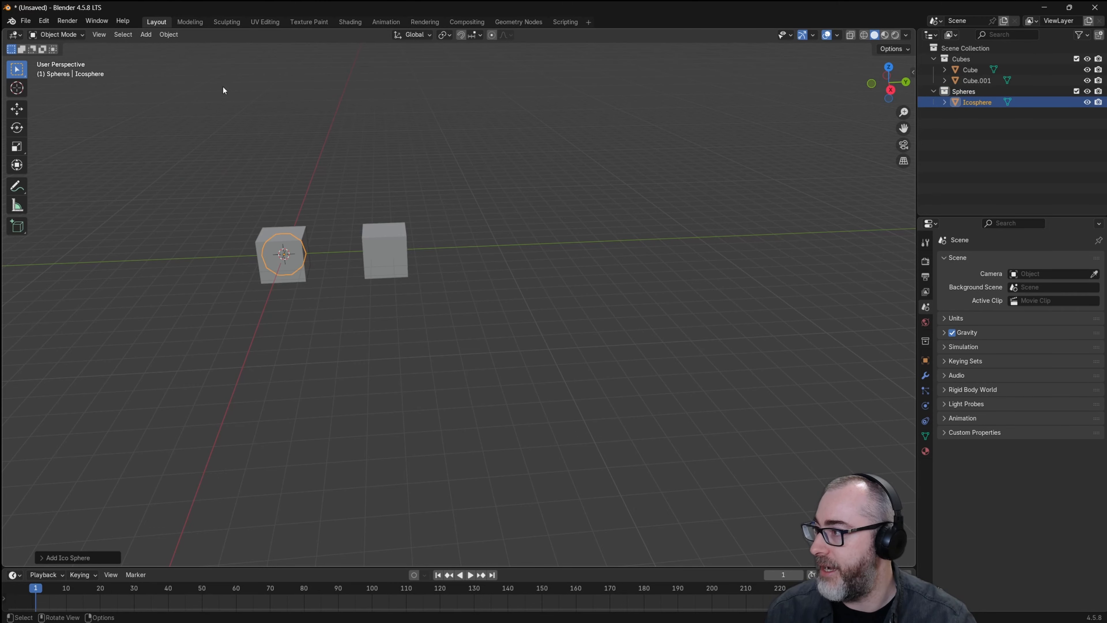
key("g")
key("y")
left_click(495, 243)
Step: Add a second ico sphere to the Spheres collection and move it along the Y axis past the first sphere
left_click(145, 34)
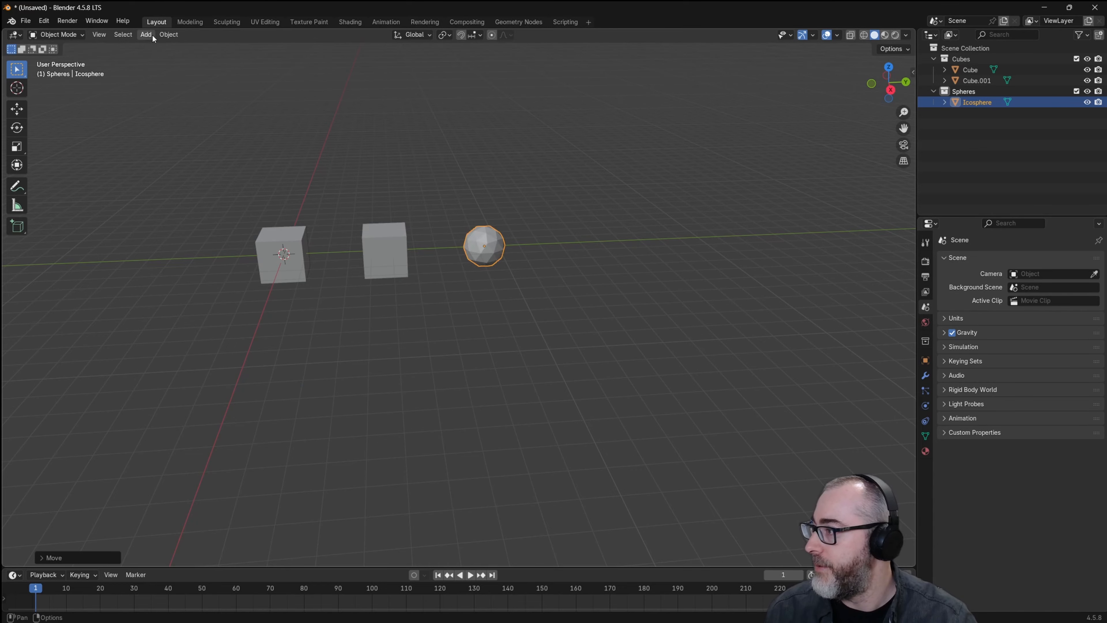
mouse_move(153, 47)
left_click(261, 90)
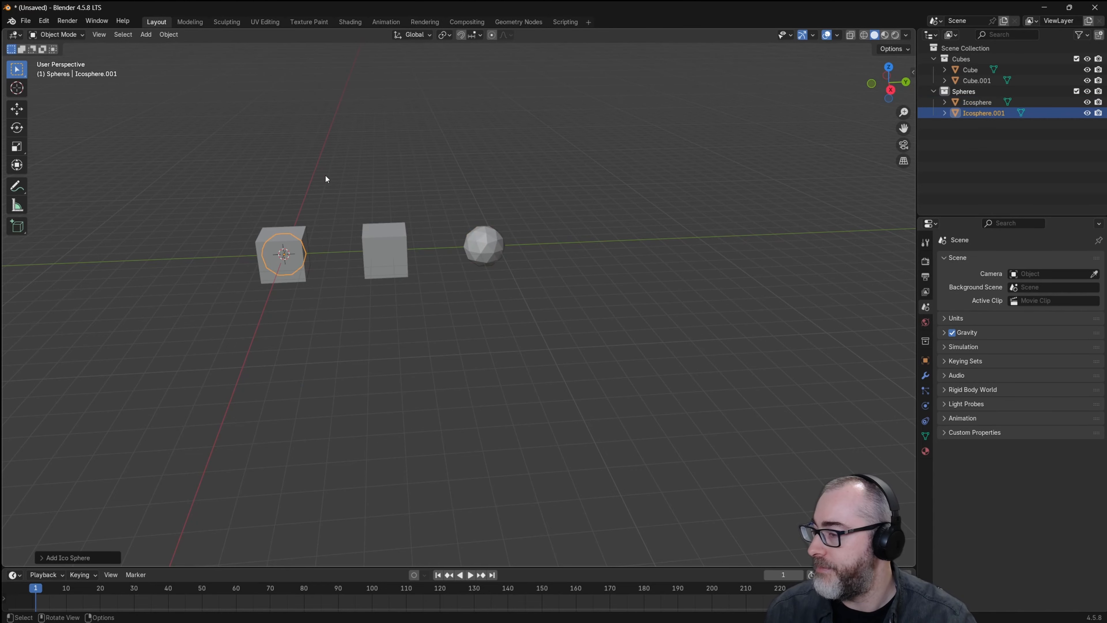
key("g")
key("y")
left_click(618, 211)
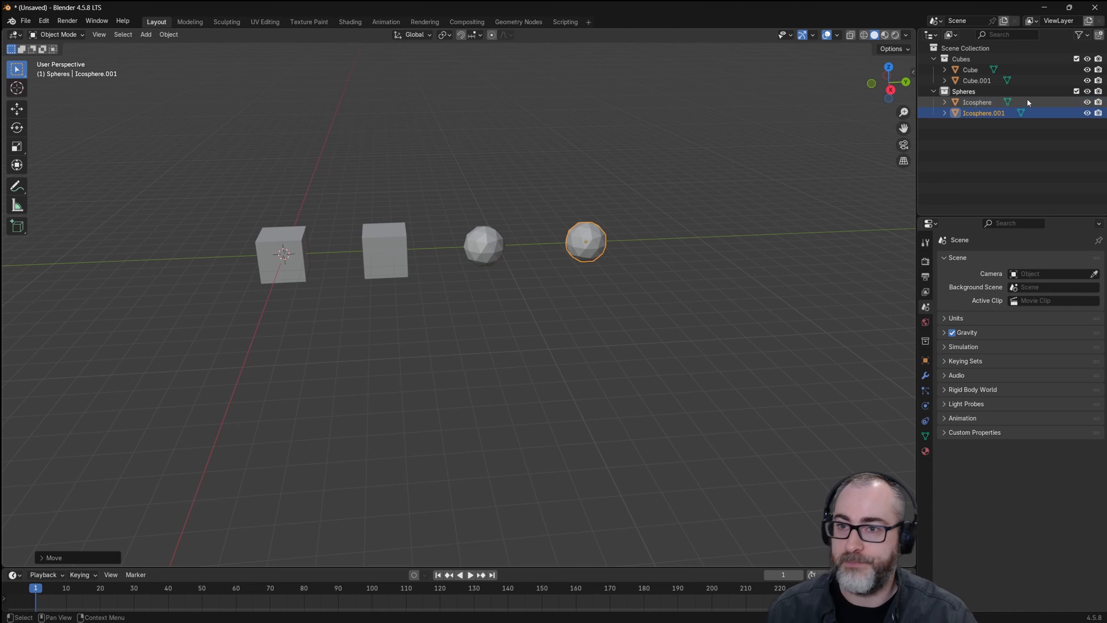
Step: Toggle the viewport visibility of the two cubes individually, leaving both cubes hidden
left_click(1033, 69)
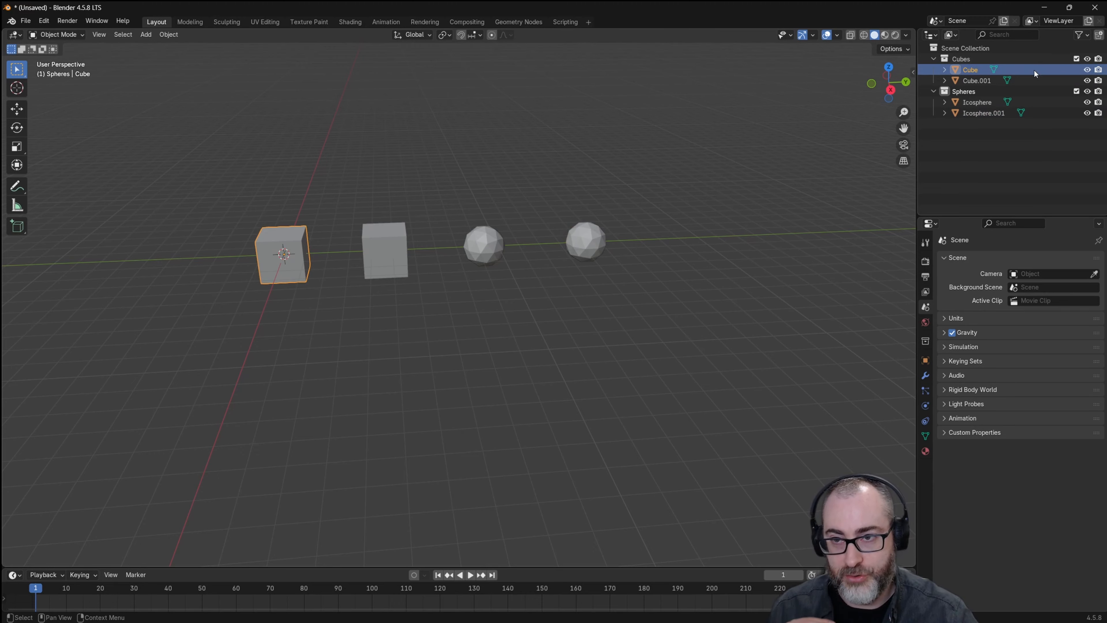
left_click(1087, 71)
left_click(1086, 70)
left_click(1087, 81)
left_click(1087, 81)
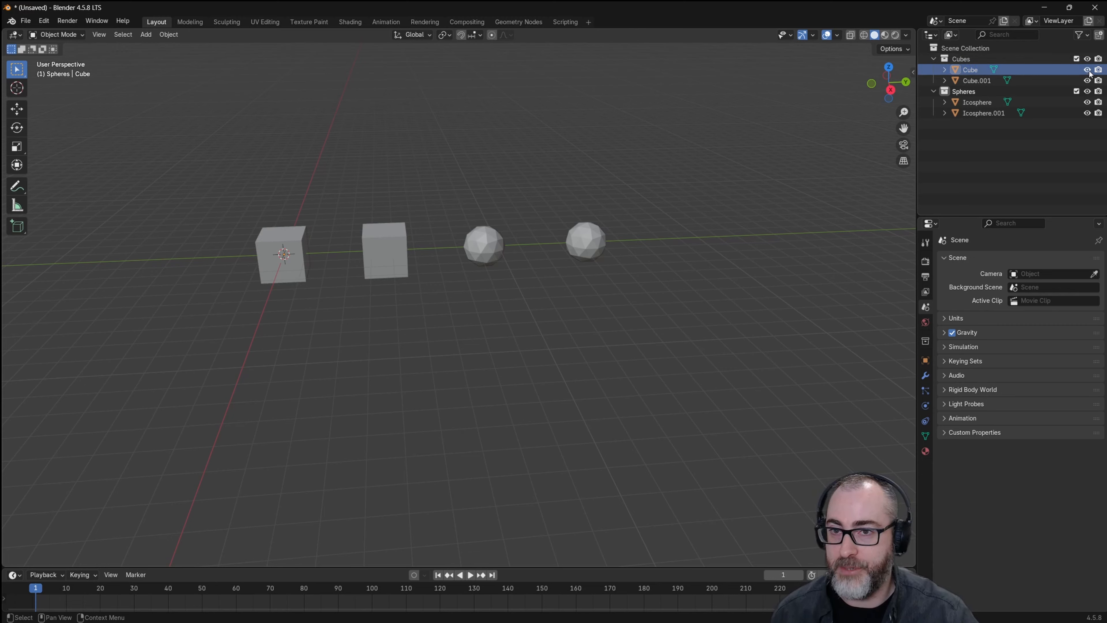
left_click(1087, 69)
left_click(1087, 81)
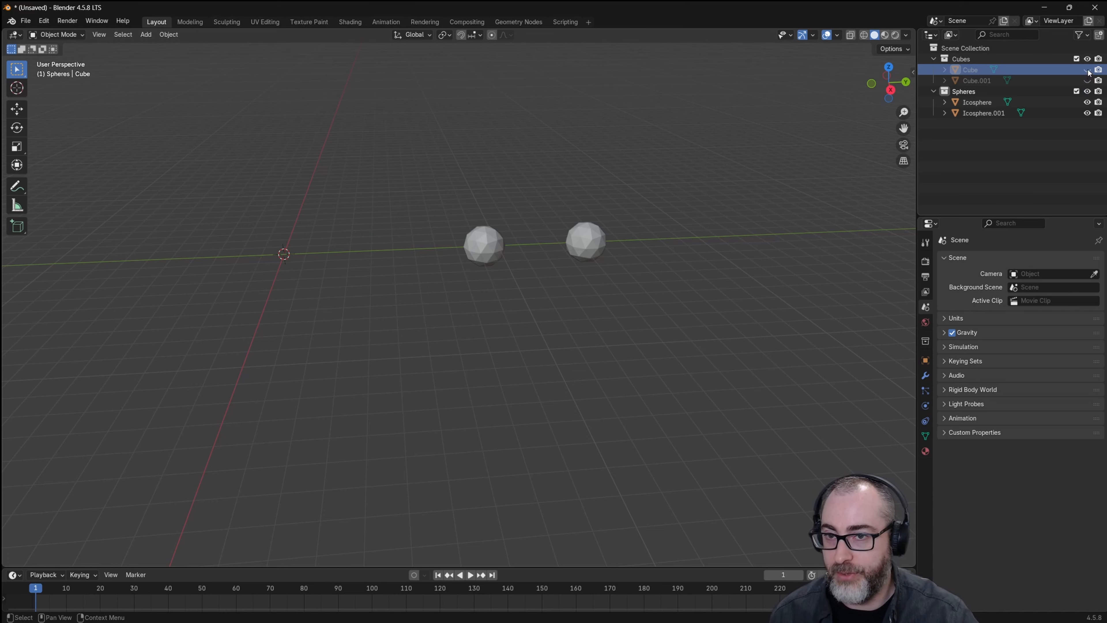
Step: Show both hidden cubes again, and toggle the viewport visibility of the whole Cubes collection off and back on
left_click(1086, 70)
left_click(1087, 80)
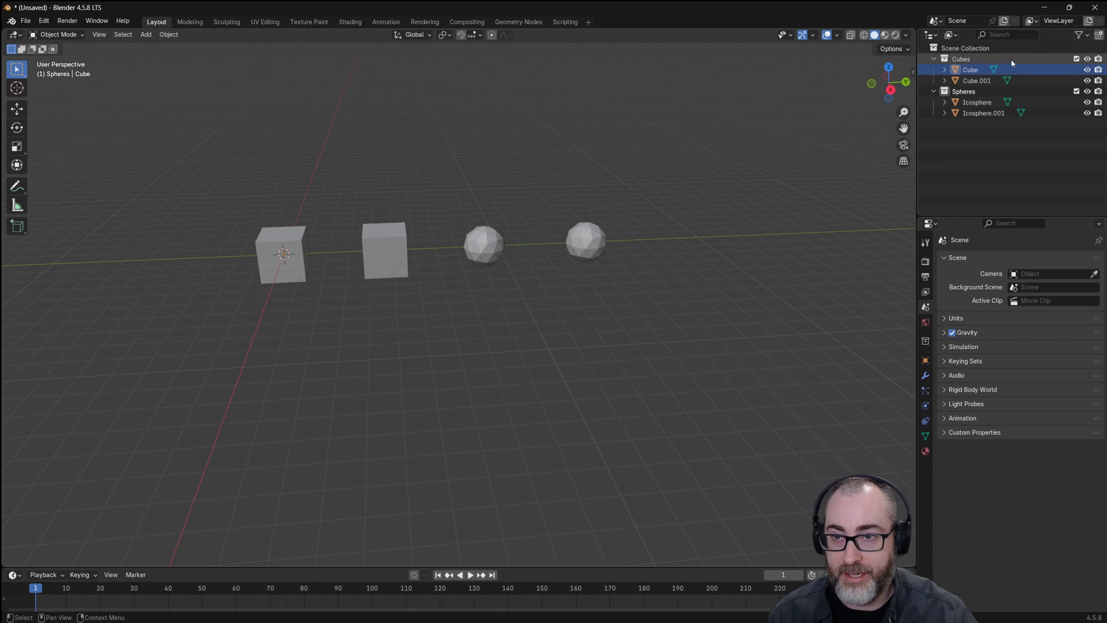
left_click(1087, 59)
left_click(1087, 60)
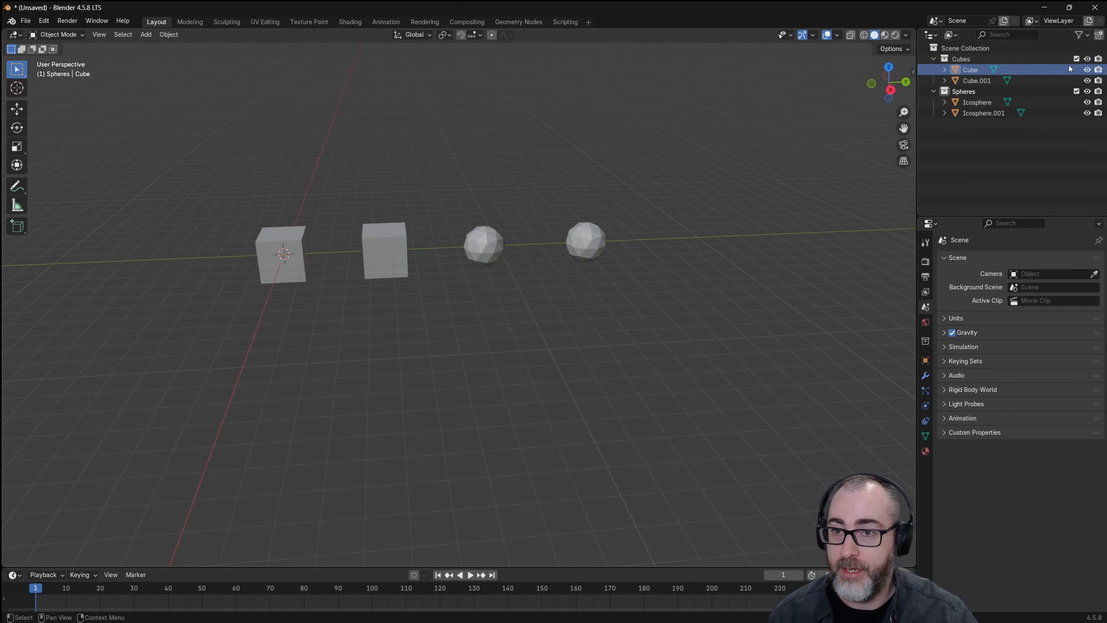
Step: Try deleting only the second cube from the Cubes collection twice, undoing each deletion
left_click(1023, 80)
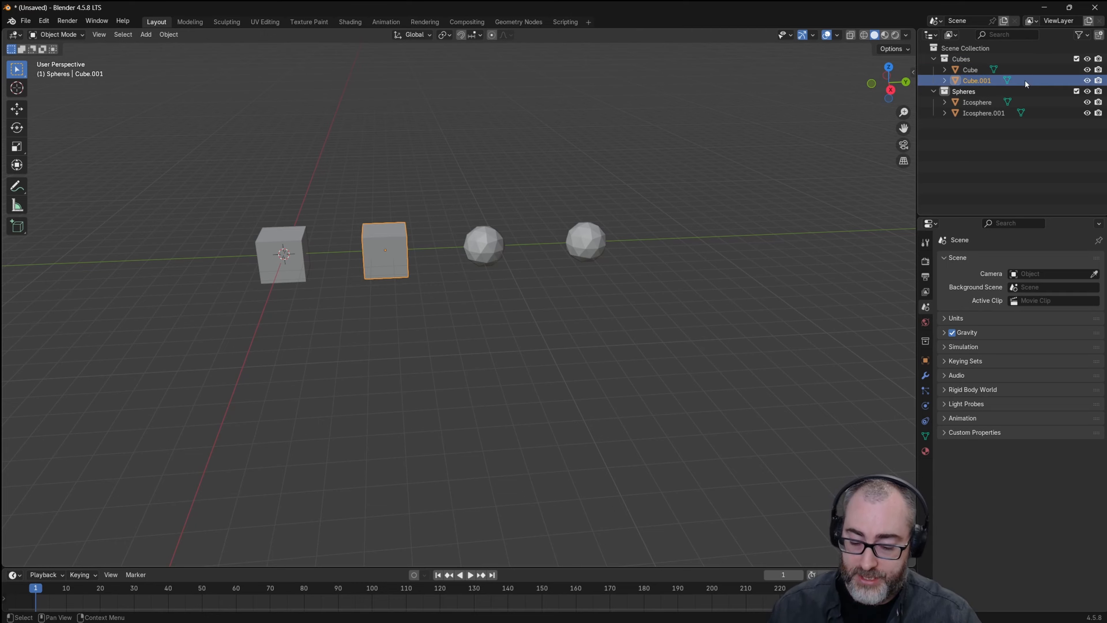
key("Delete")
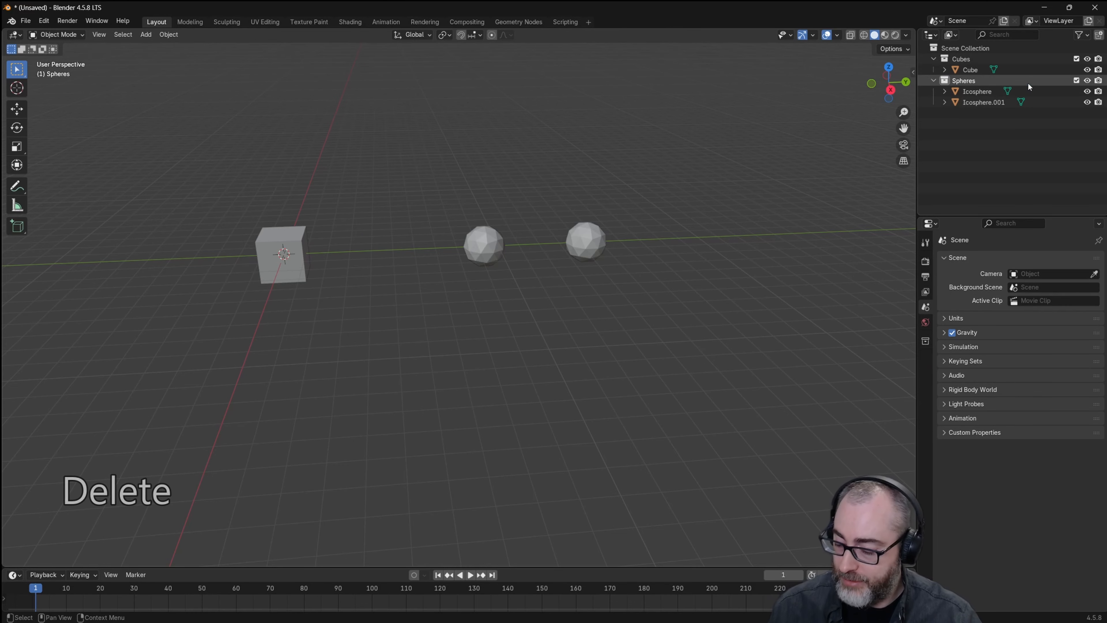
key("ctrl+z")
right_click(1028, 82)
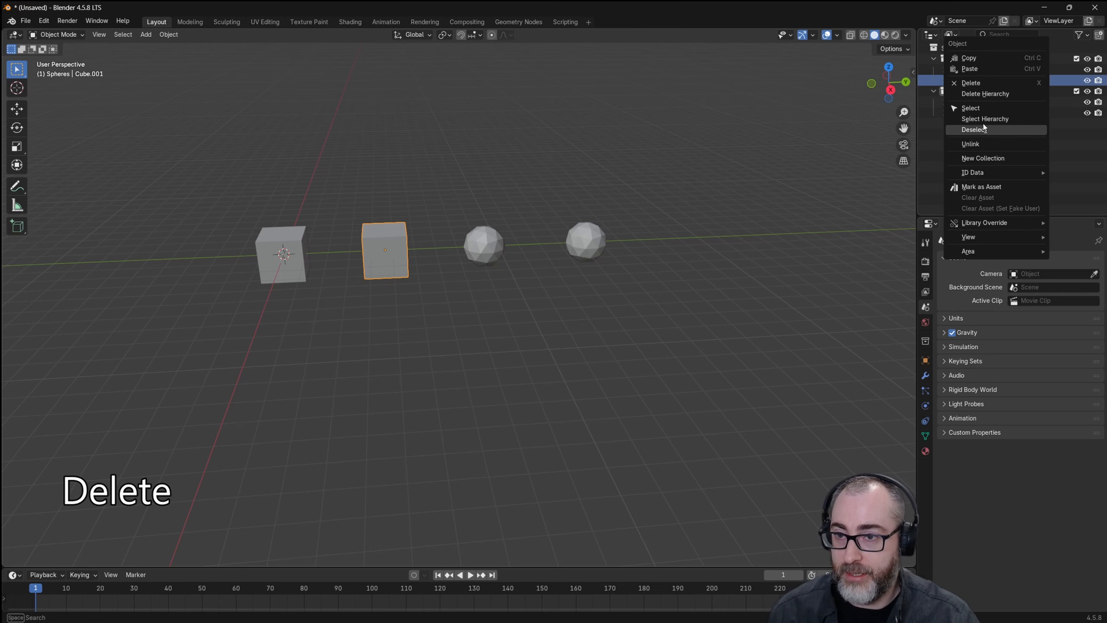
left_click(979, 84)
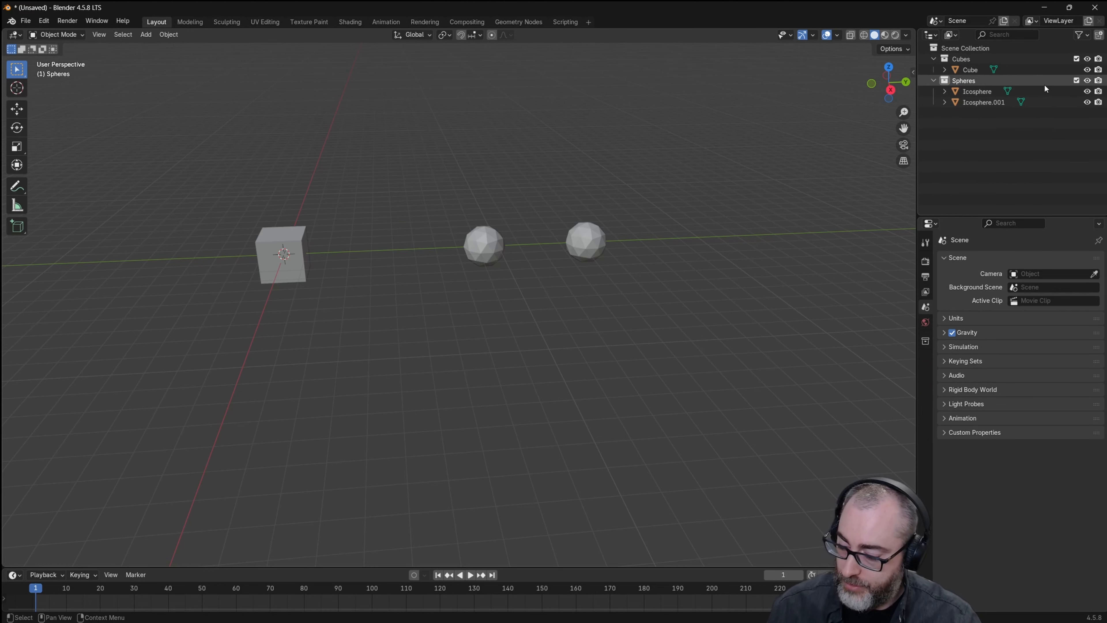
key("ctrl+z")
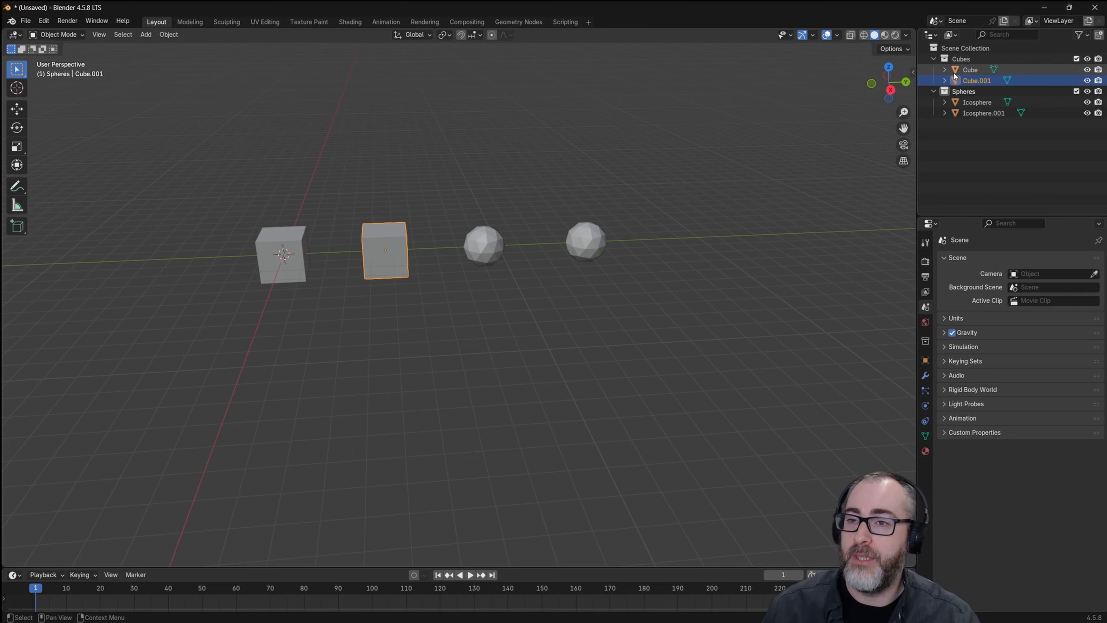
Step: Try deleting the Cubes collection together with both selected cubes, and undo the deletion
left_click(977, 70, "ctrl")
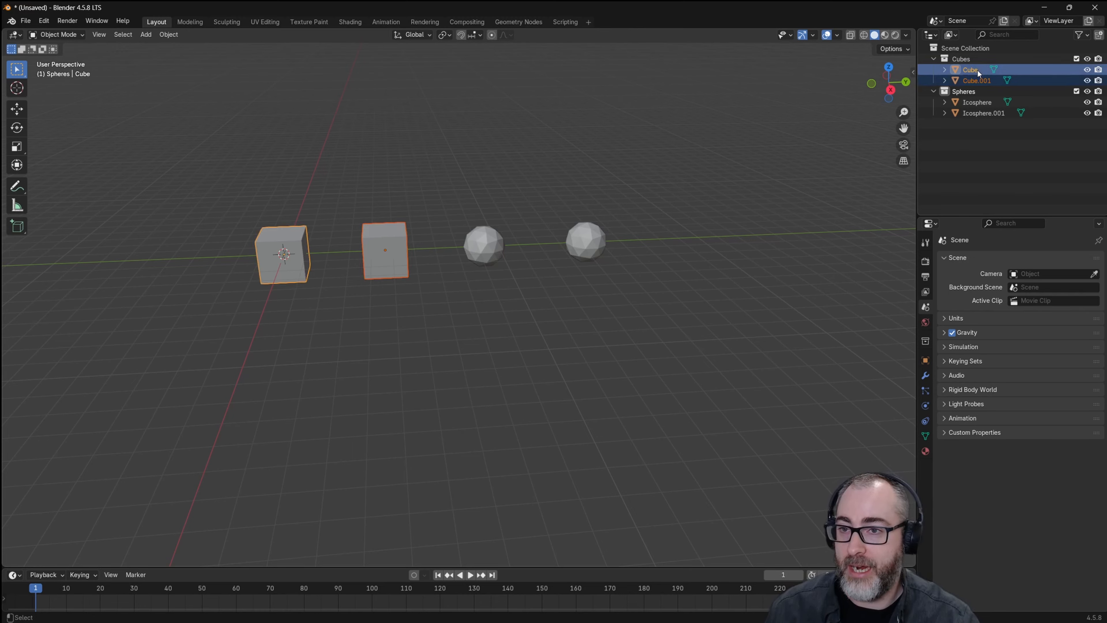
left_click(972, 60)
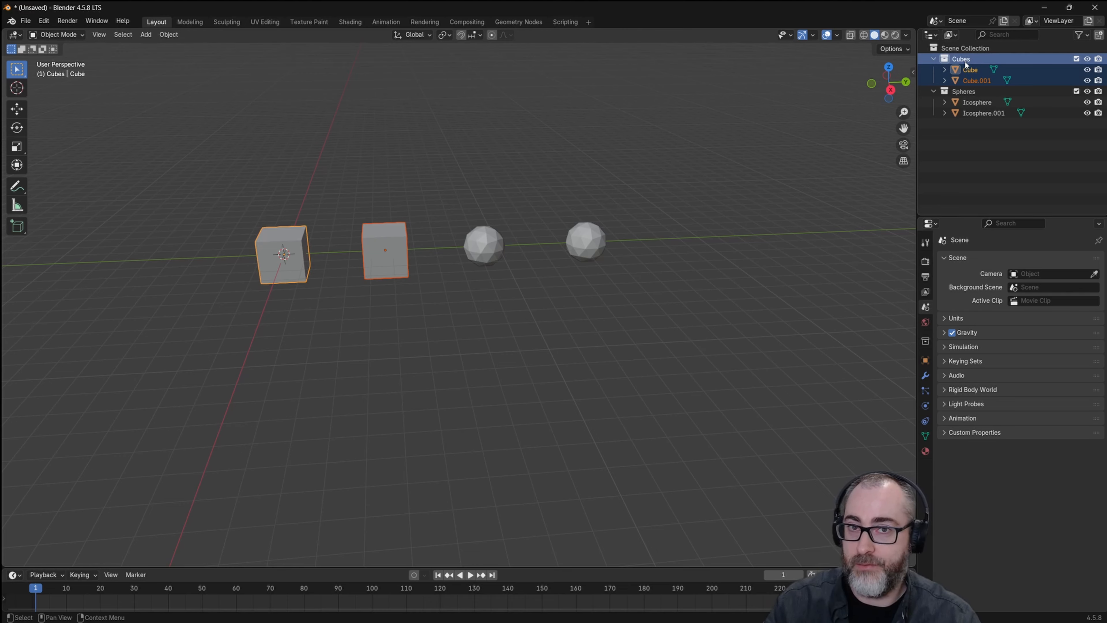
key("Delete")
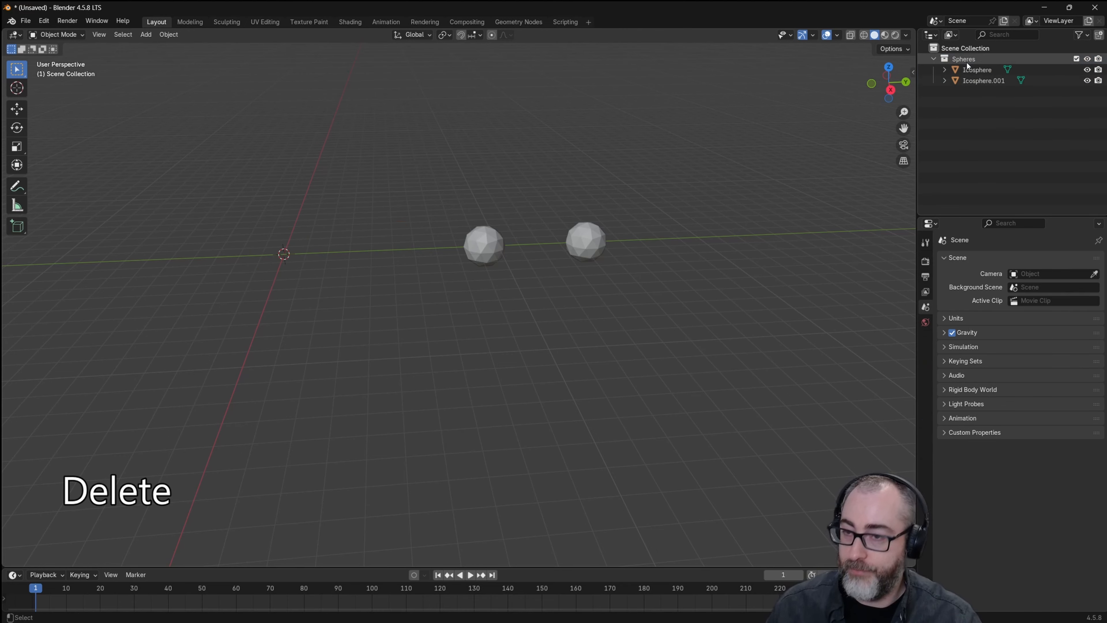
key("ctrl+z")
Step: Try deleting the Cubes collection while keeping its cubes in the scene, and undo it
right_click(966, 58)
left_click(877, 115)
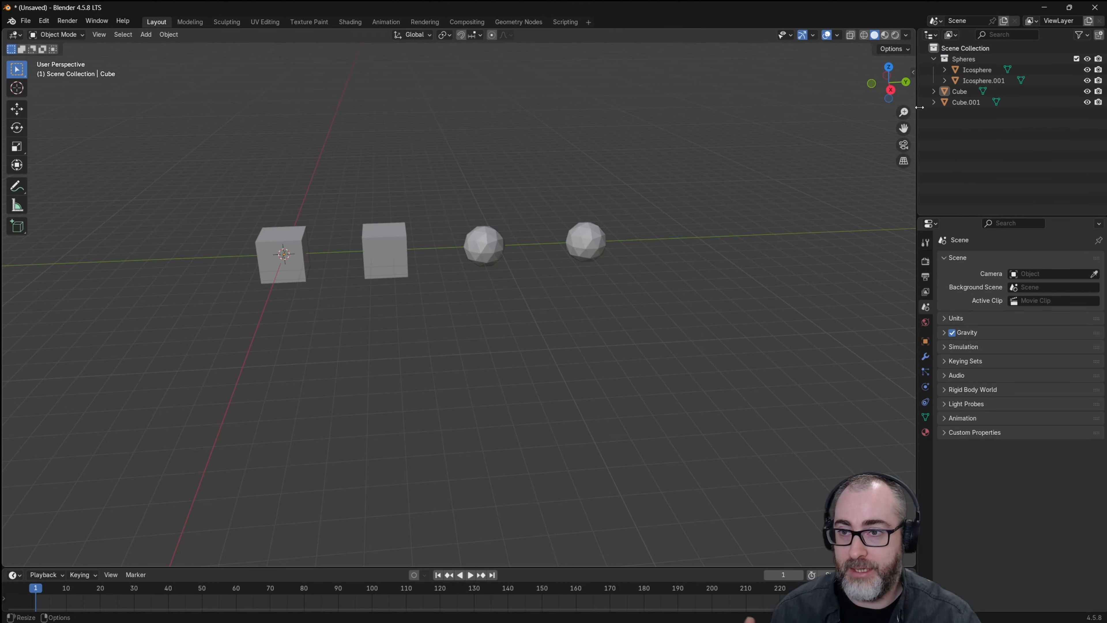
key("ctrl+z")
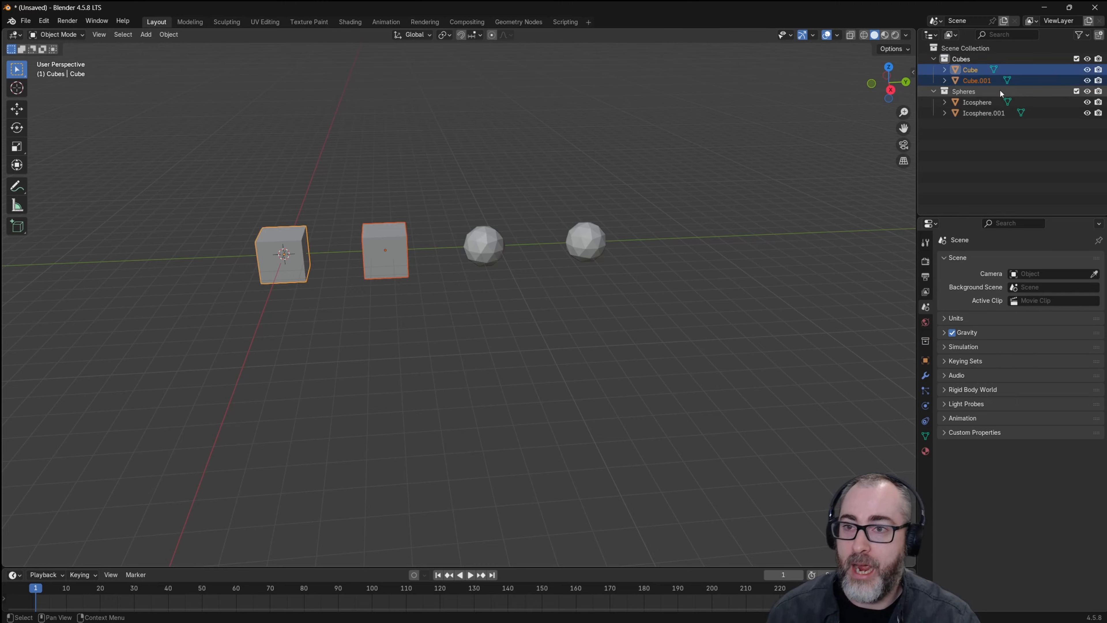
Step: Try Delete Hierarchy on the Cubes collection to remove it with its contents, and undo it
left_click(977, 58)
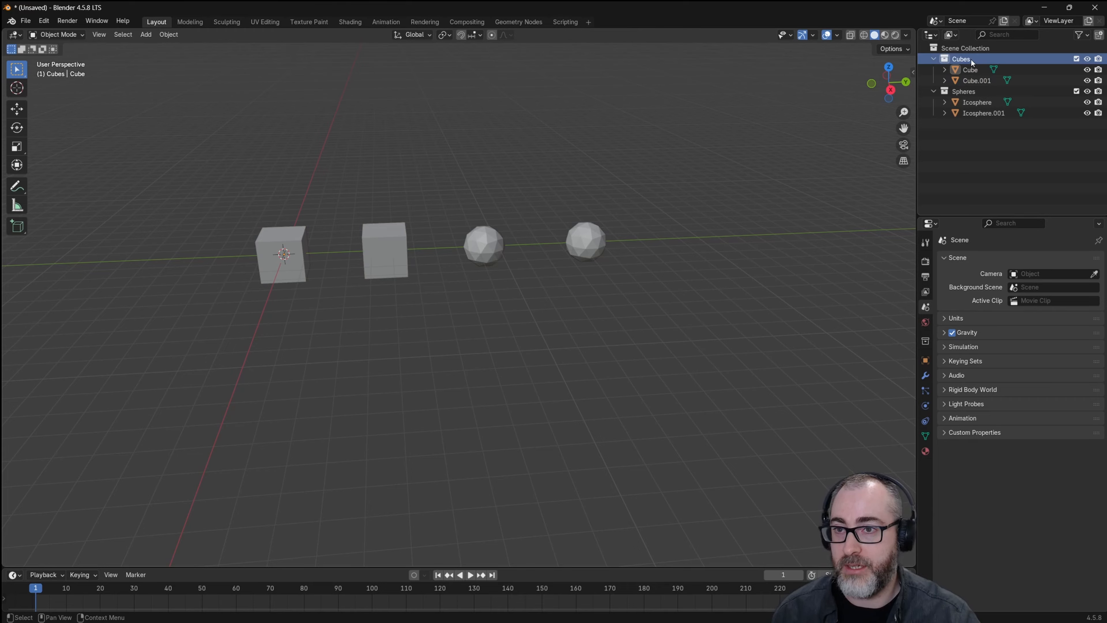
right_click(970, 58)
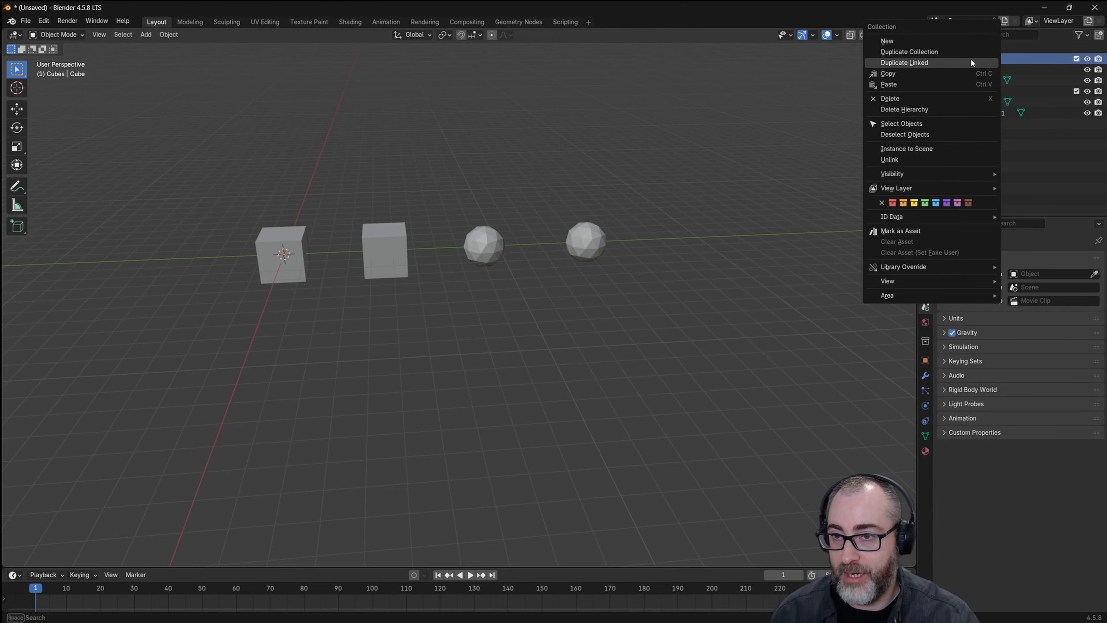
left_click(914, 109)
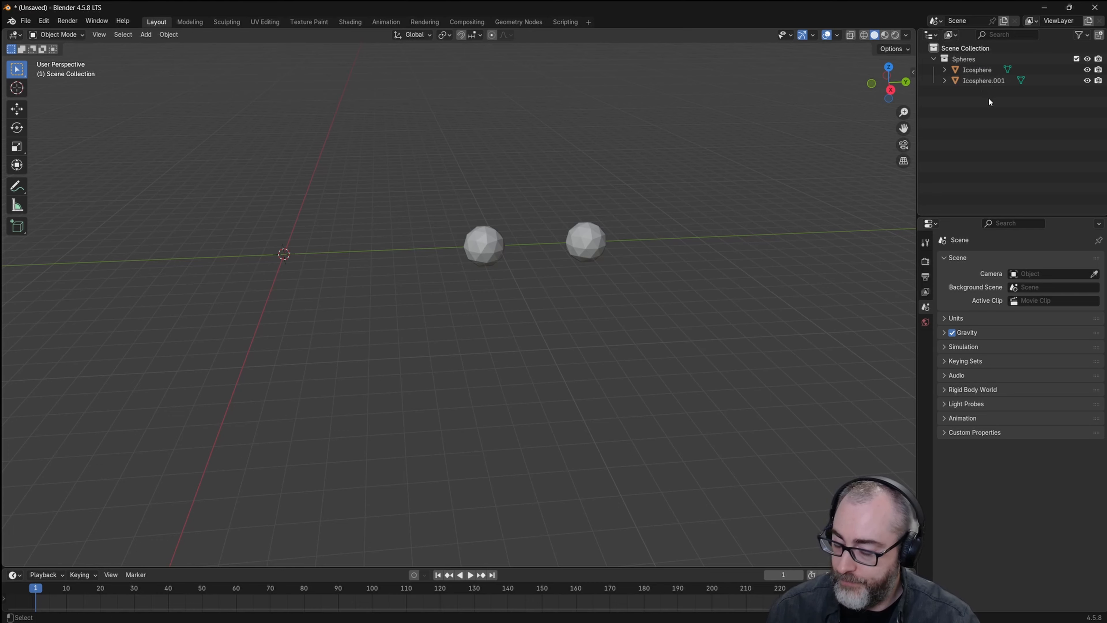
key("ctrl+z")
Step: Delete only the Cubes collection, select each loose cube in turn, and undo back to the original collection structure
left_click(970, 58)
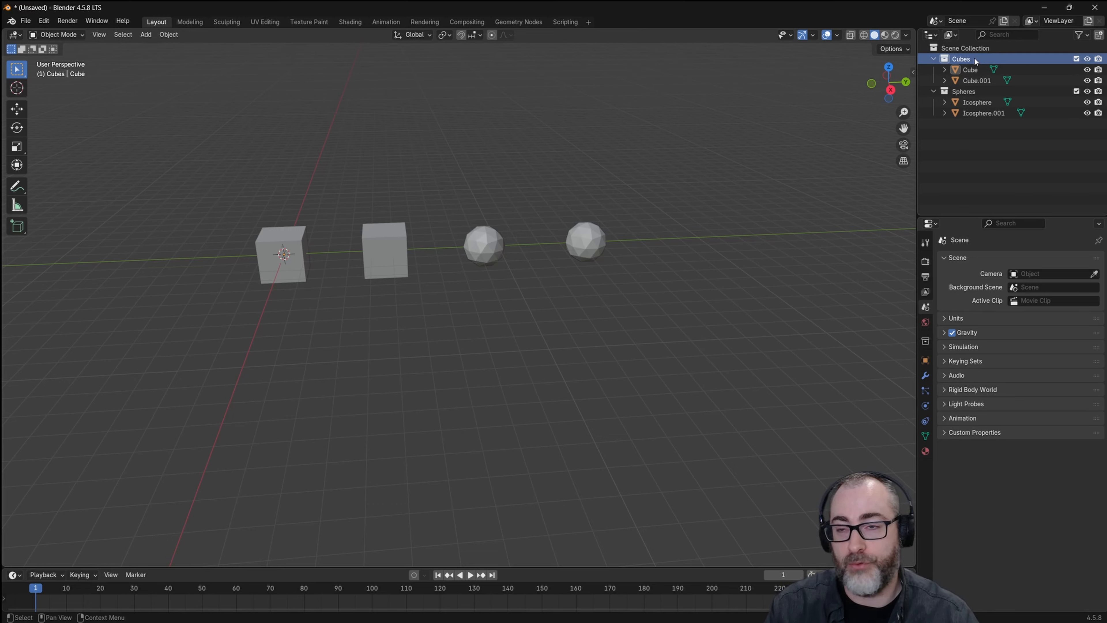
key("x")
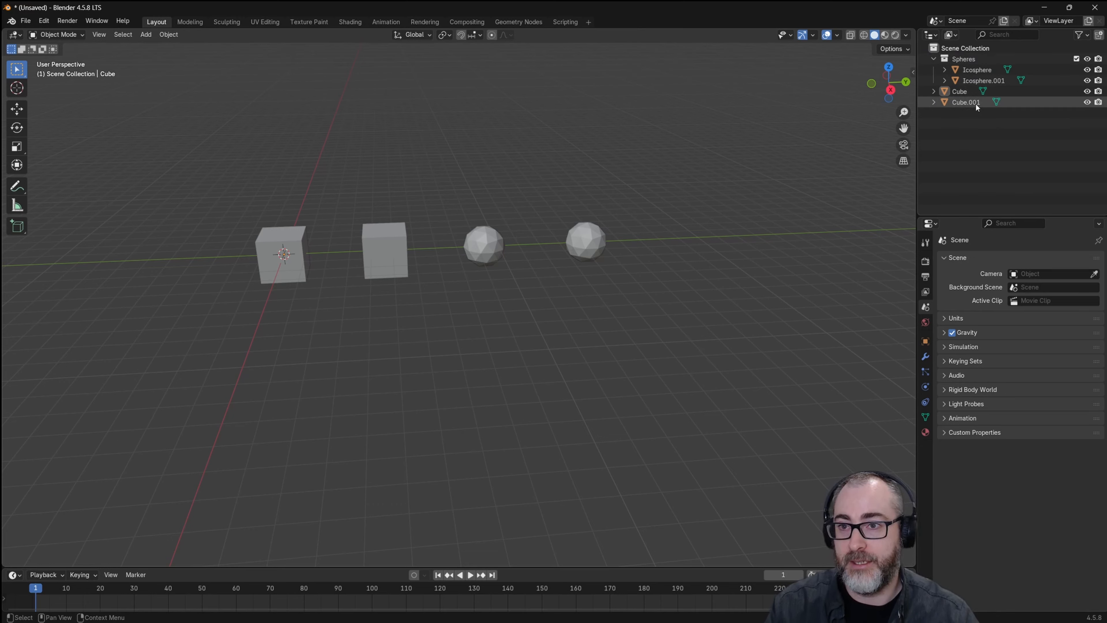
left_click(967, 91)
left_click(966, 102)
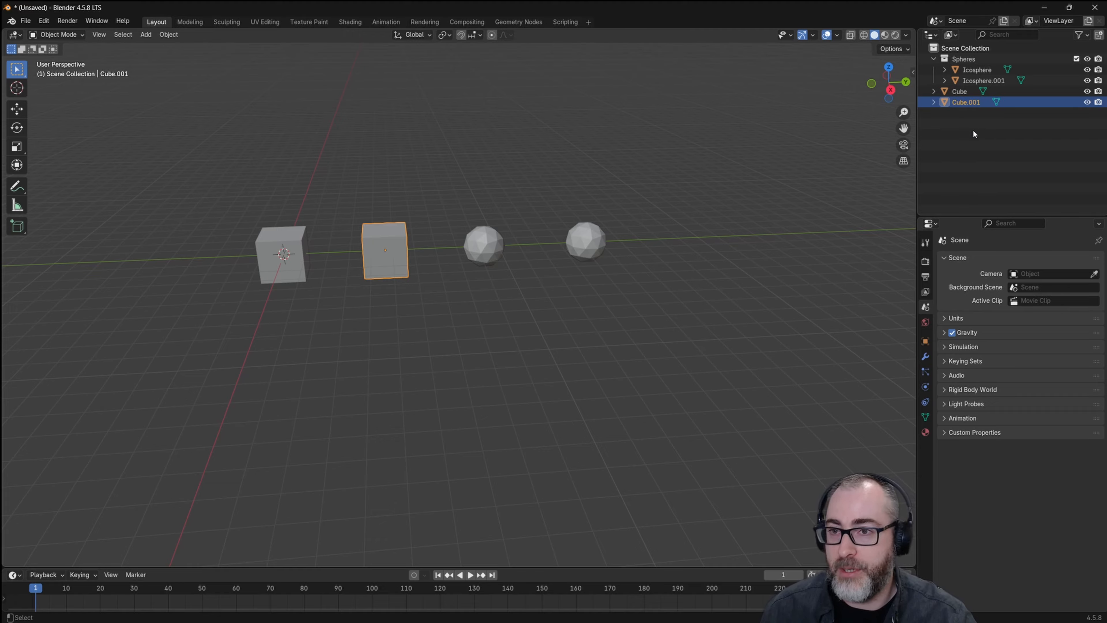
key("ctrl+z")
key("ctrl+z")
key("ctrl+z")
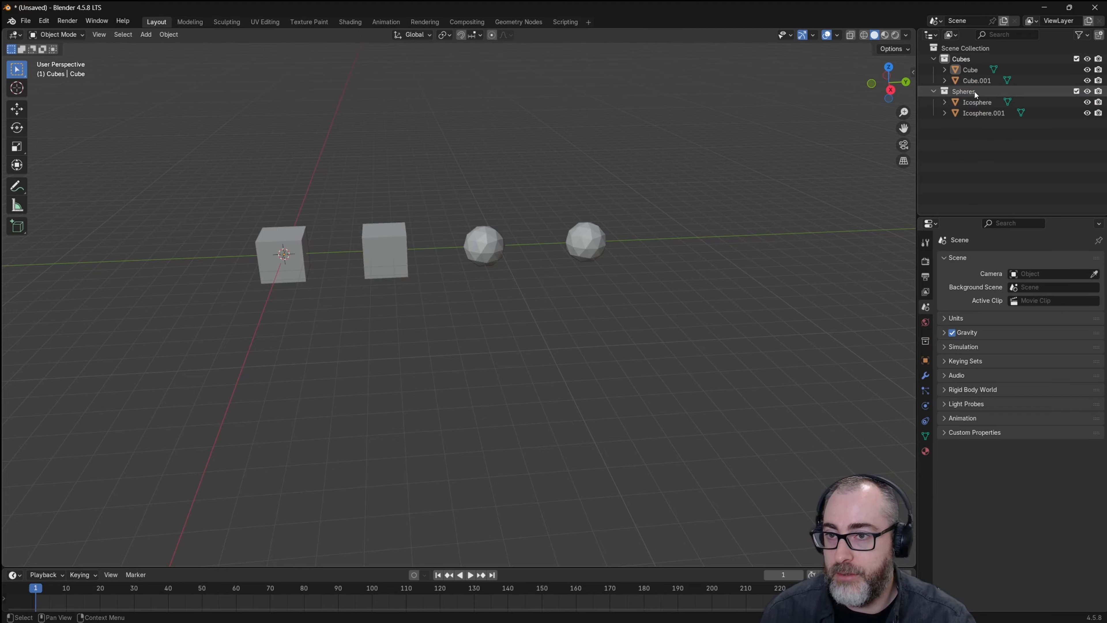
Step: Create a new collection nested inside the Cubes collection
left_click(969, 59)
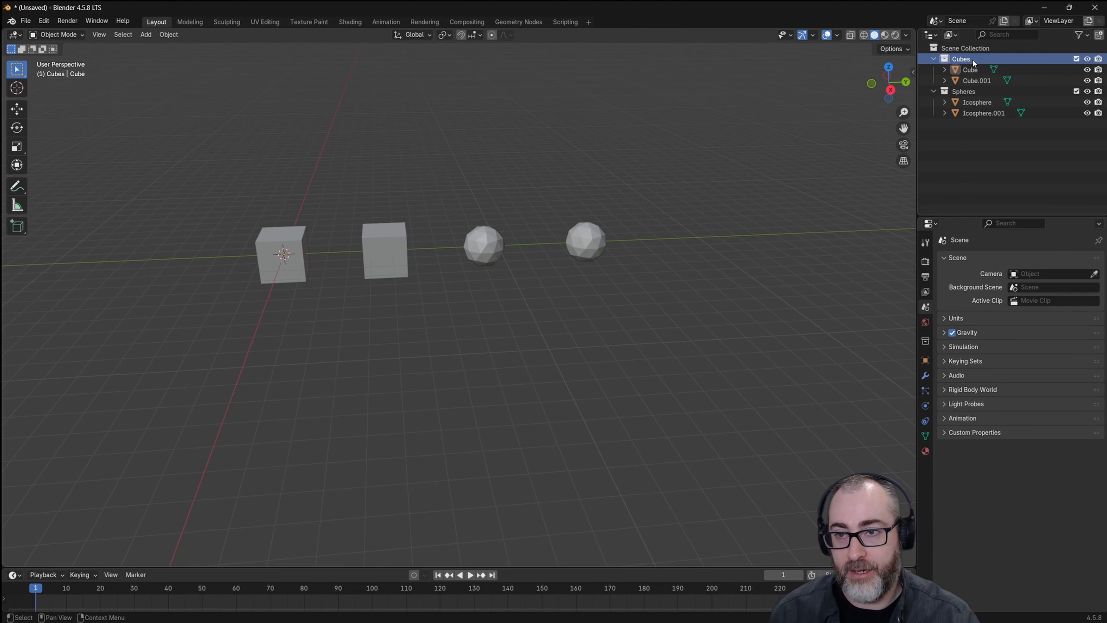
right_click(971, 61)
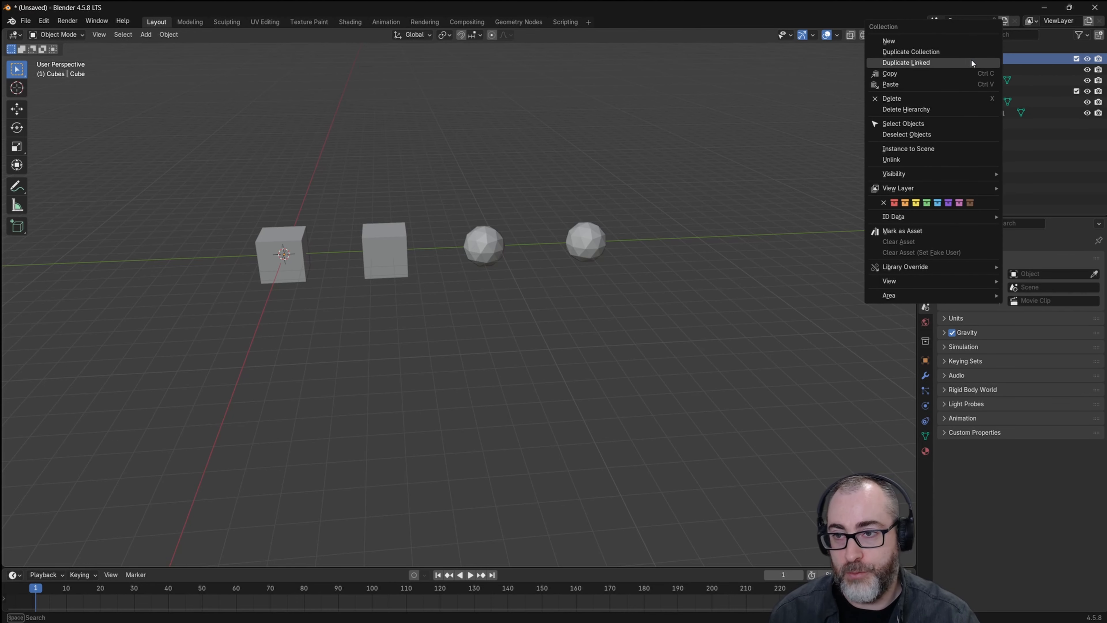
left_click(897, 42)
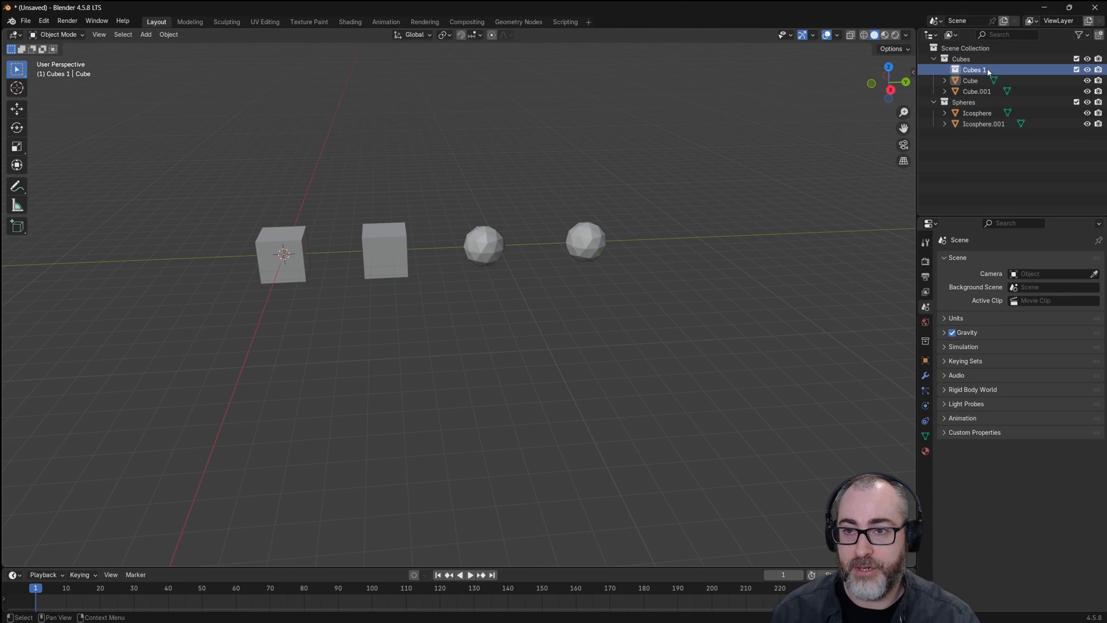
Step: Add two mesh cylinders to the nested Cubes 1 collection
left_click(146, 35)
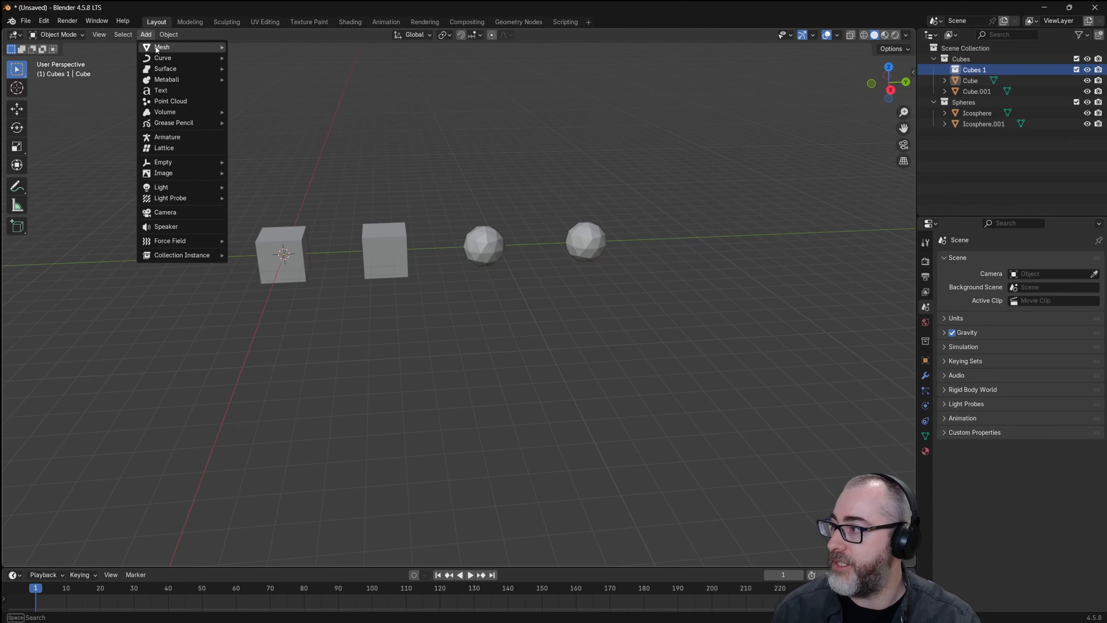
mouse_move(183, 46)
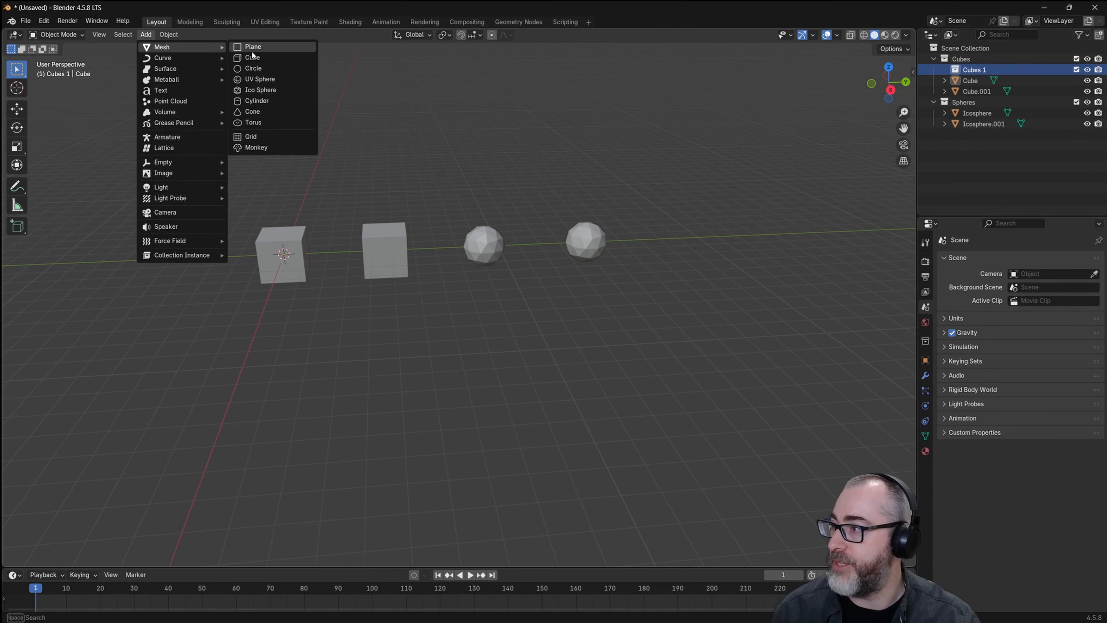
left_click(256, 100)
left_click(145, 35)
mouse_move(196, 48)
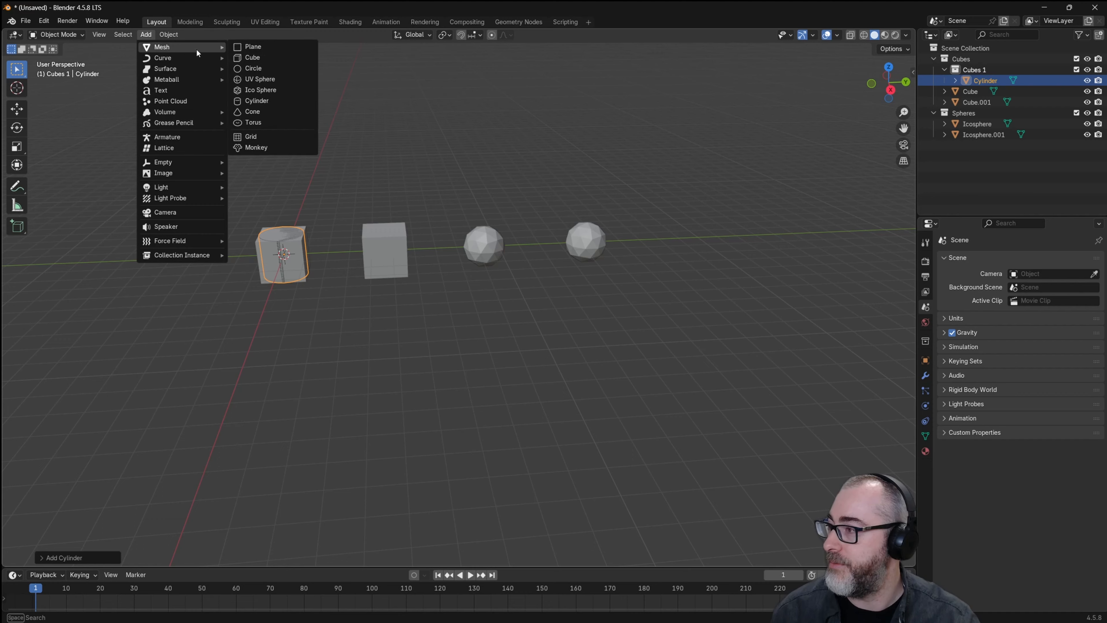
left_click(253, 99)
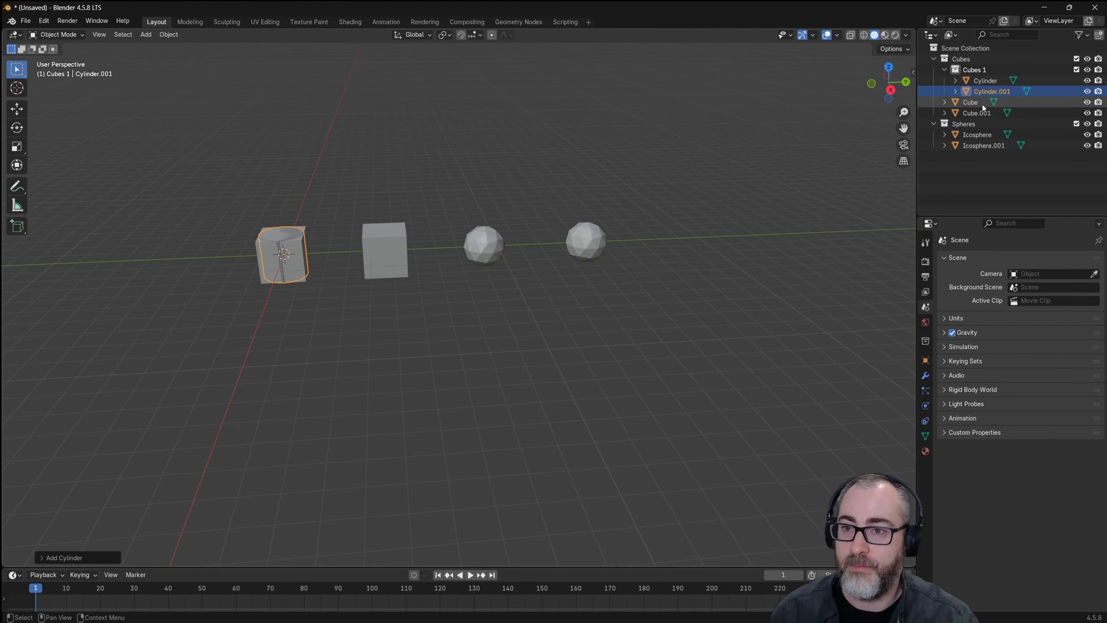
Step: Create a new collection nested inside the Cubes 1 collection
left_click(983, 71)
right_click(985, 71)
left_click(941, 71)
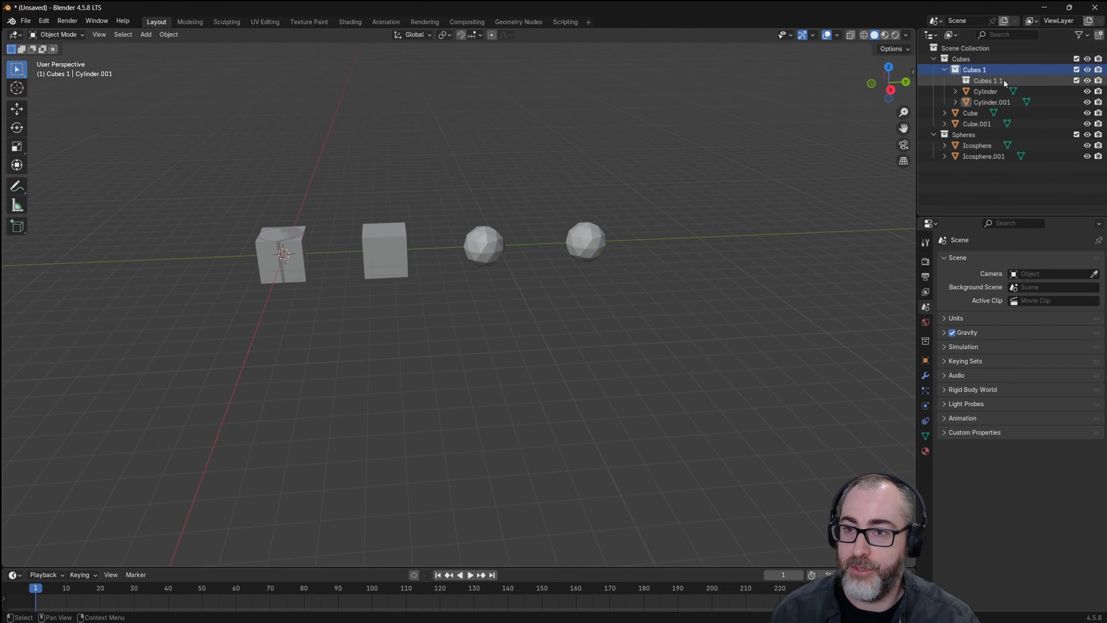
Step: Make Cubes 1 1 the active collection and add two mesh toruses to it
left_click(979, 81)
left_click(146, 34)
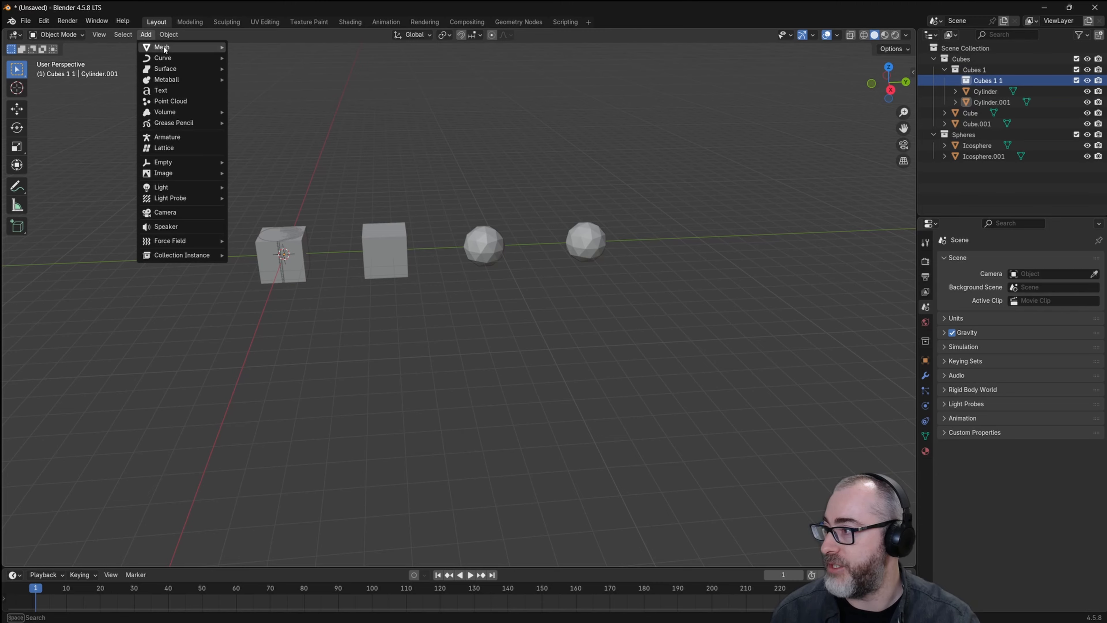
mouse_move(183, 47)
left_click(261, 123)
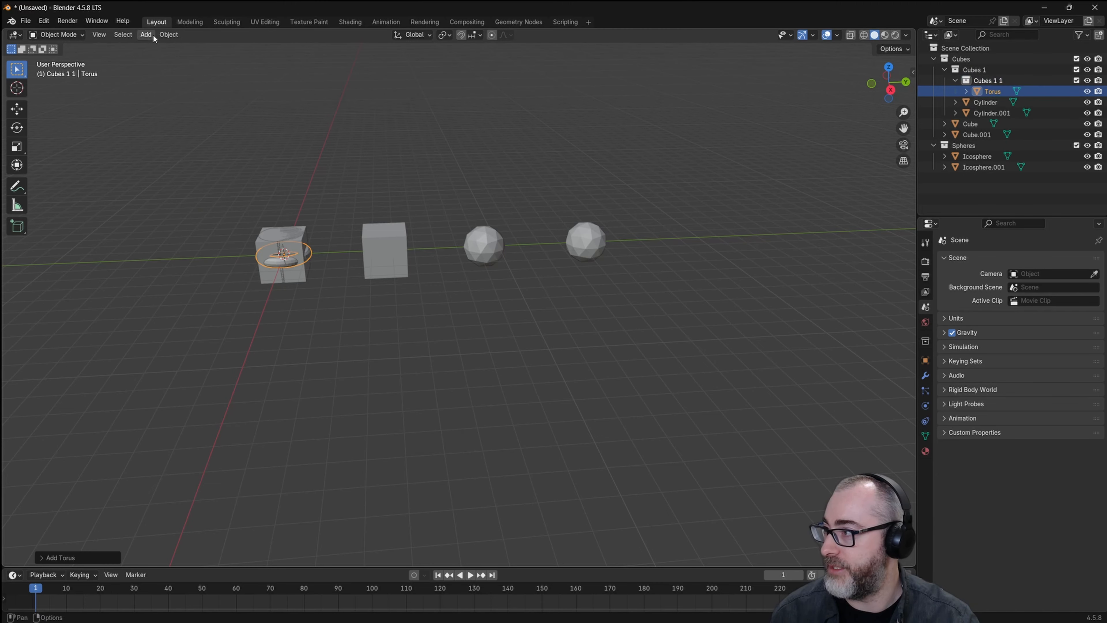
left_click(148, 34)
left_click(253, 124)
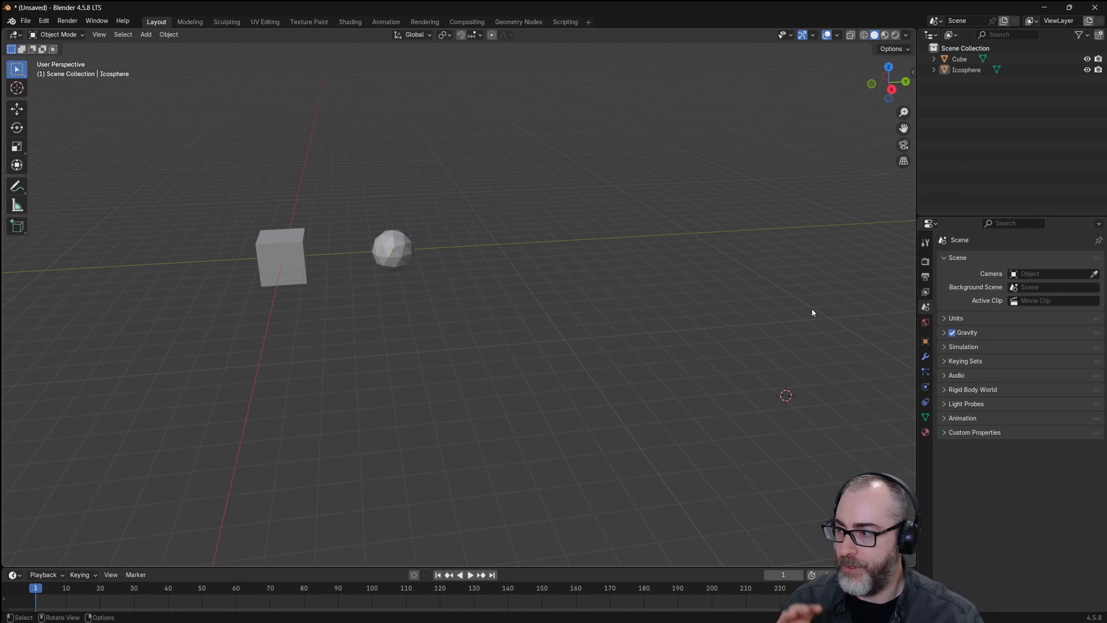
Step: Select only the ico sphere and move it freely a little farther away from the cube
left_click_drag(150, 206, 645, 326)
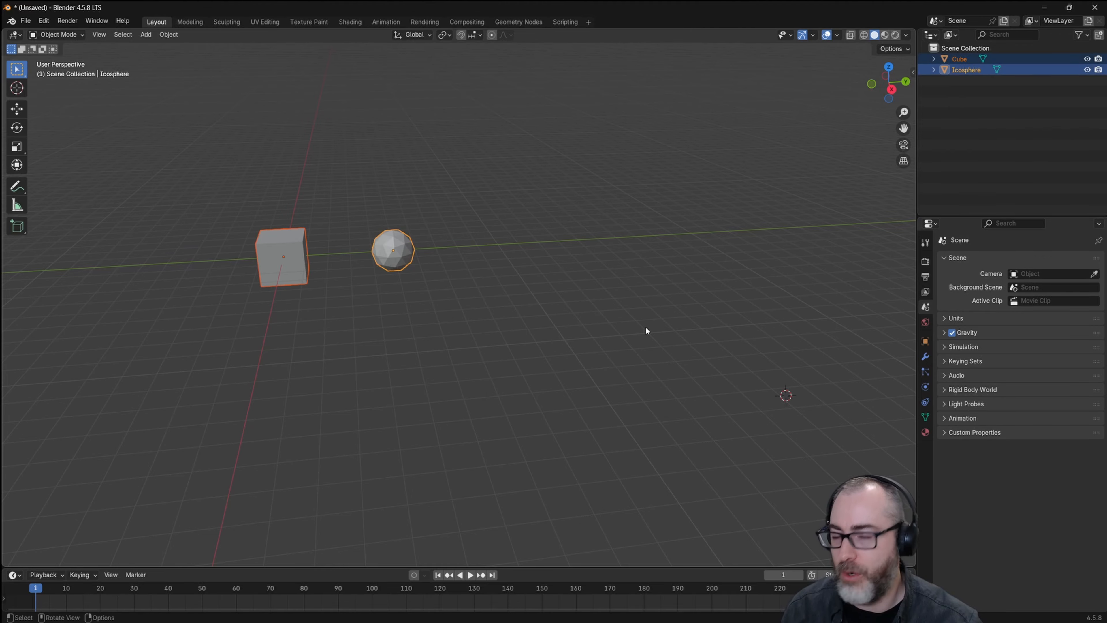
left_click(559, 293)
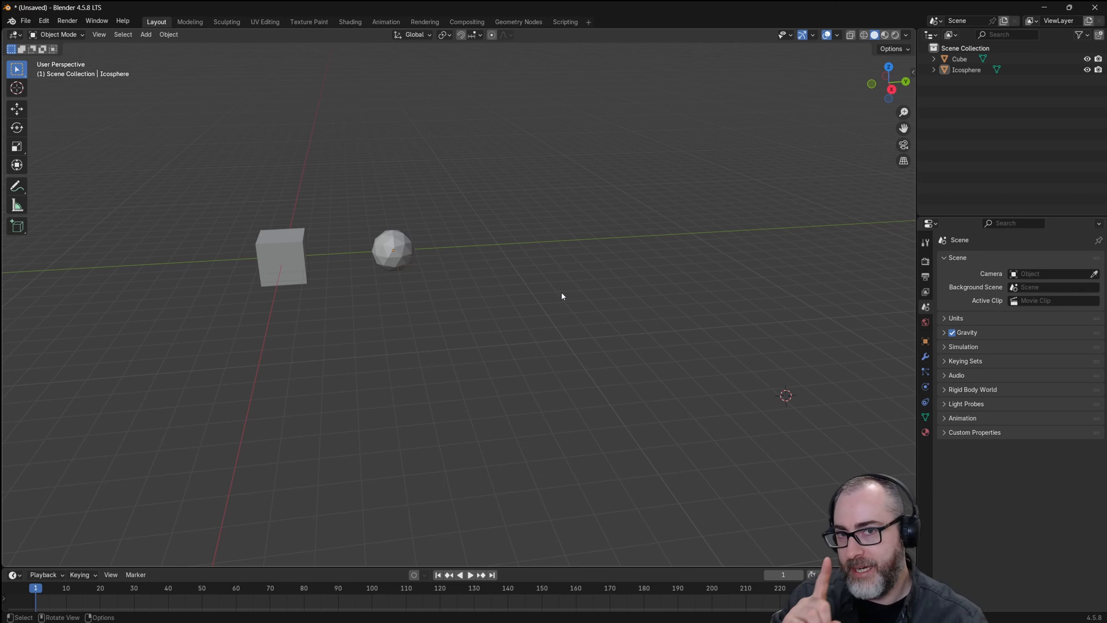
left_click(394, 247)
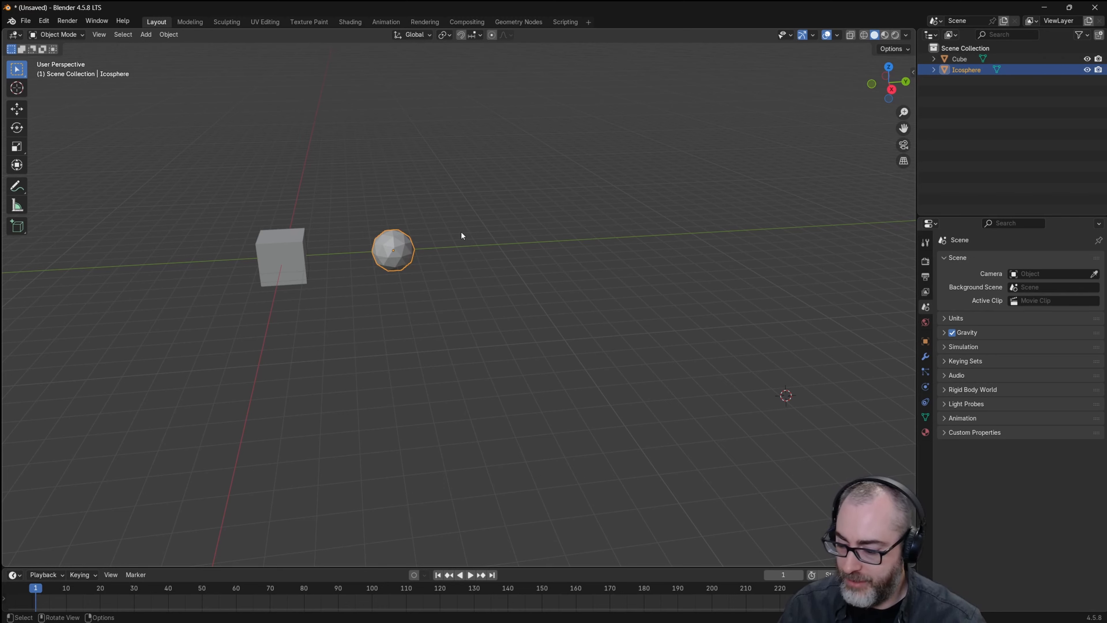
key("g")
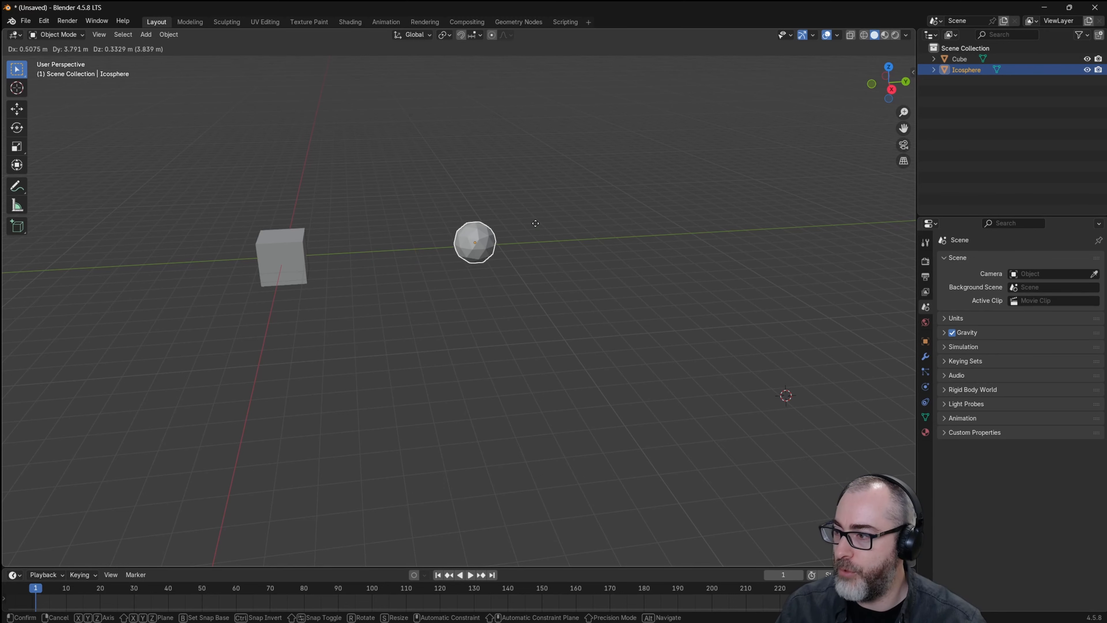
left_click(498, 221)
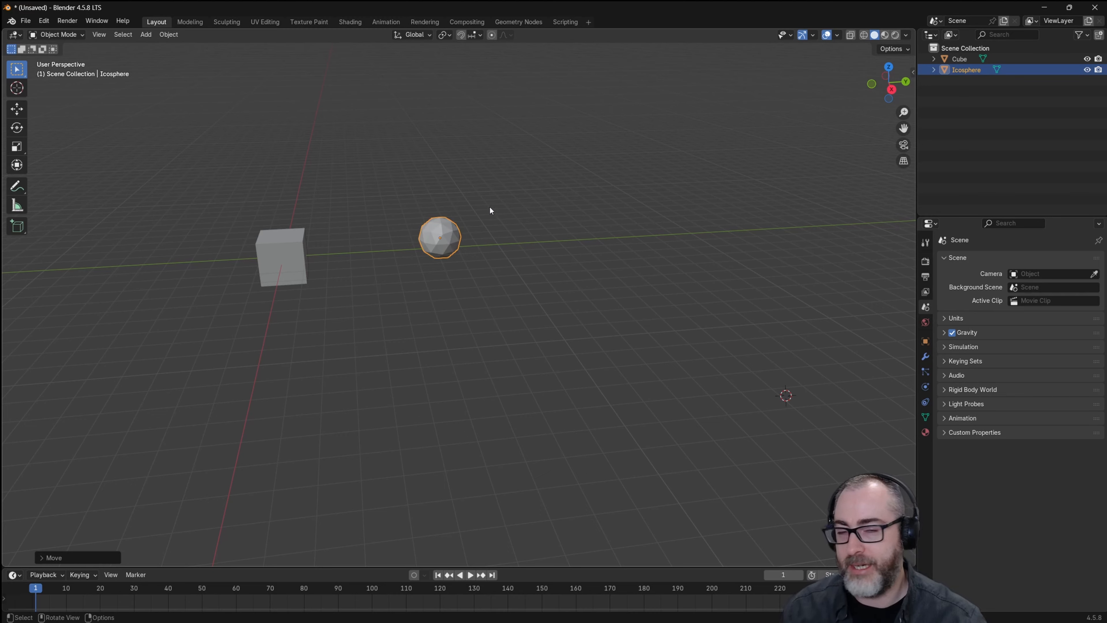
Step: Deselect the ico sphere
left_click(525, 165)
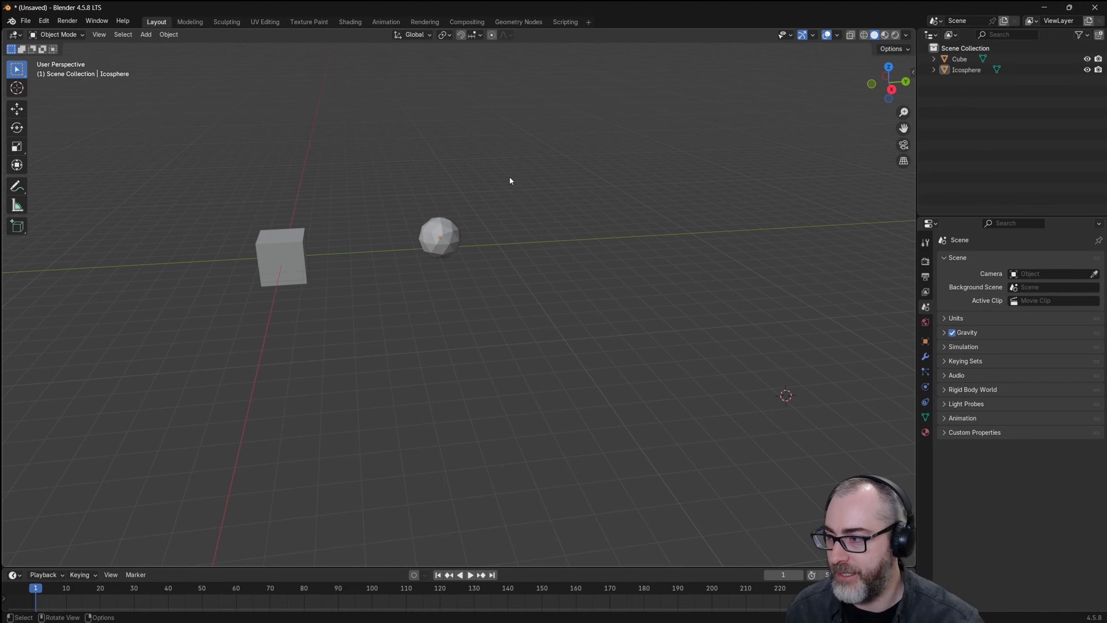
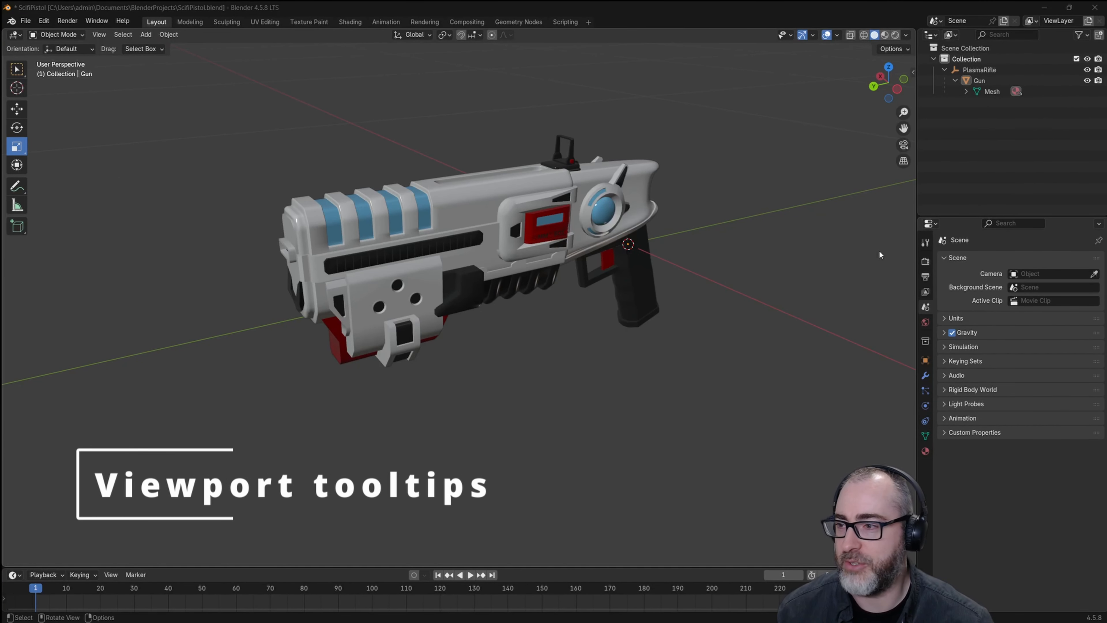
Step: Examine the tooltip options in the Interface preferences and read the tooltips of the object context commands such as Shade Smooth
left_click(43, 20)
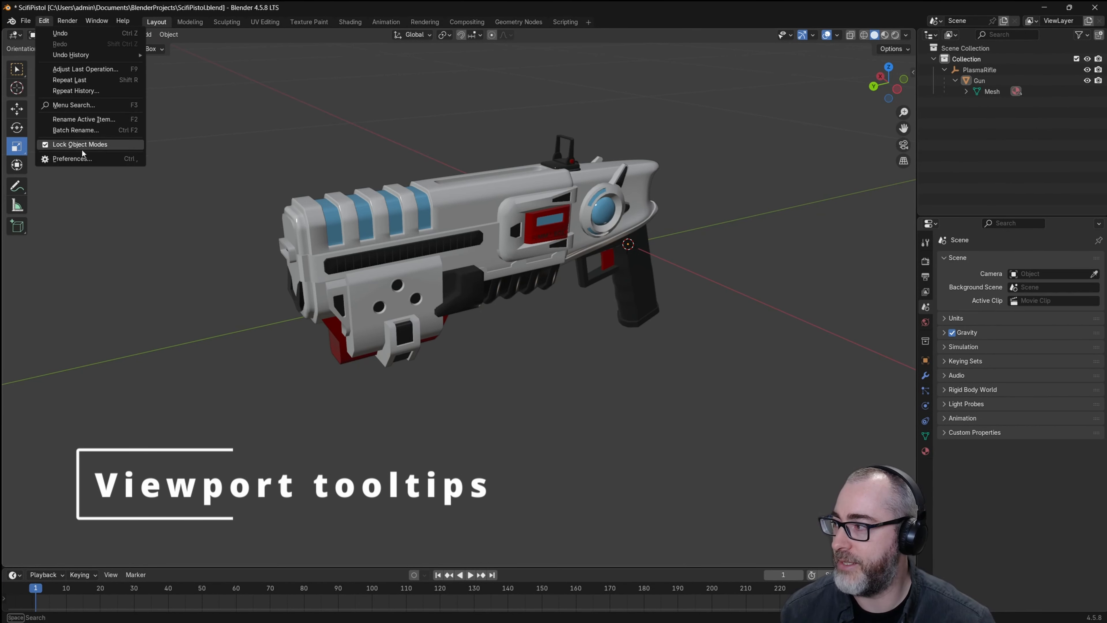
left_click(138, 161)
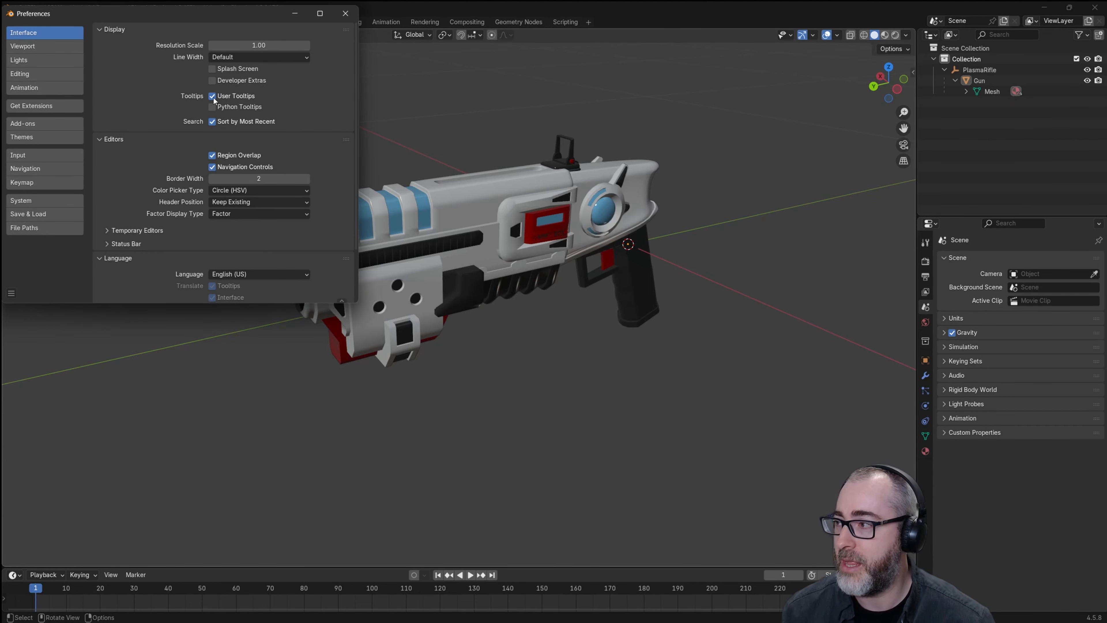
left_click(346, 14)
right_click(131, 151)
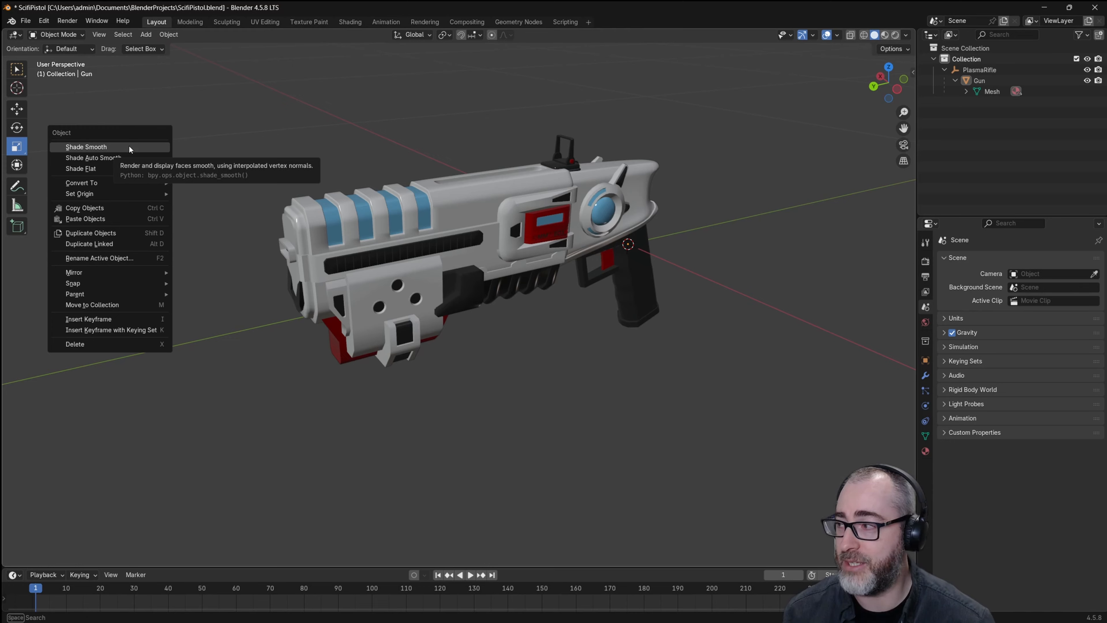
mouse_move(92, 292)
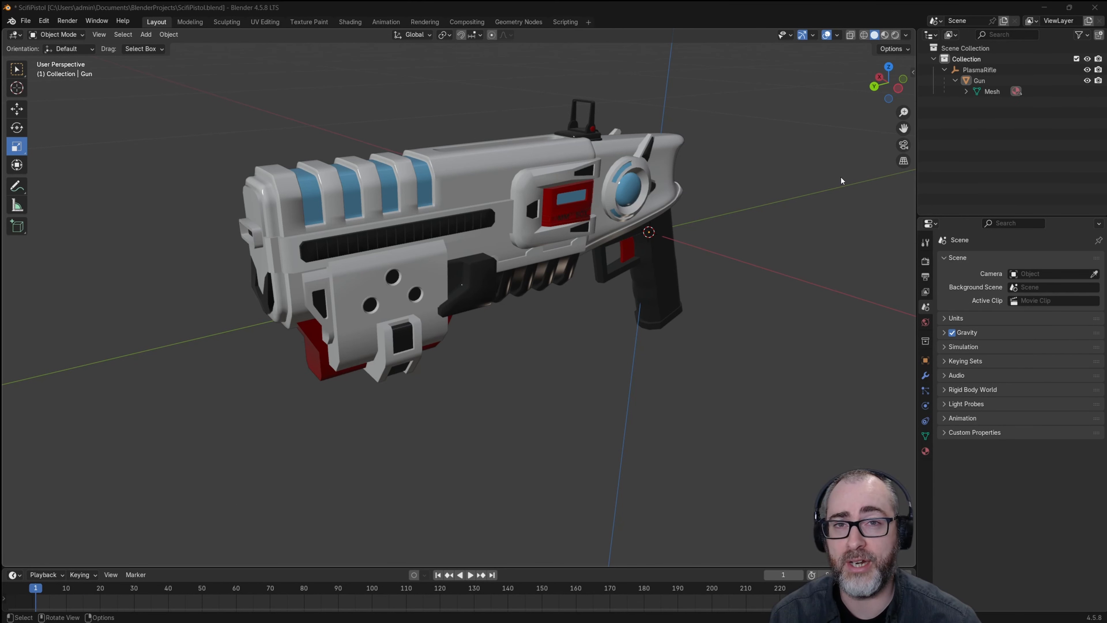
Step: Hide the floor, the X, Y and Z axes, the 3D cursor and the origins in the viewport overlays
left_click(837, 35)
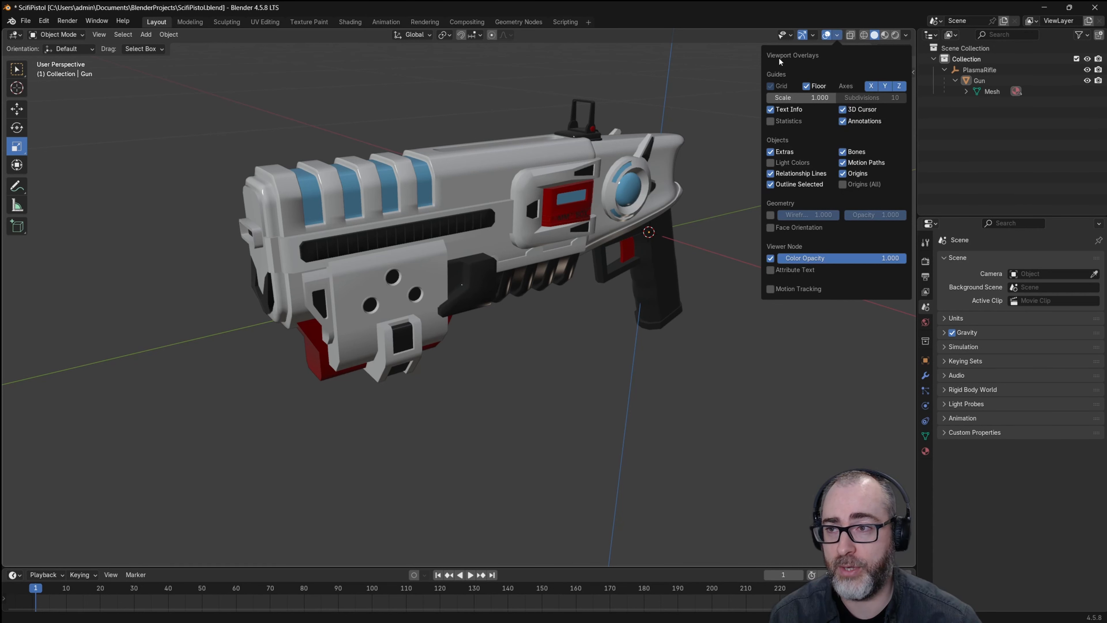
left_click(806, 86)
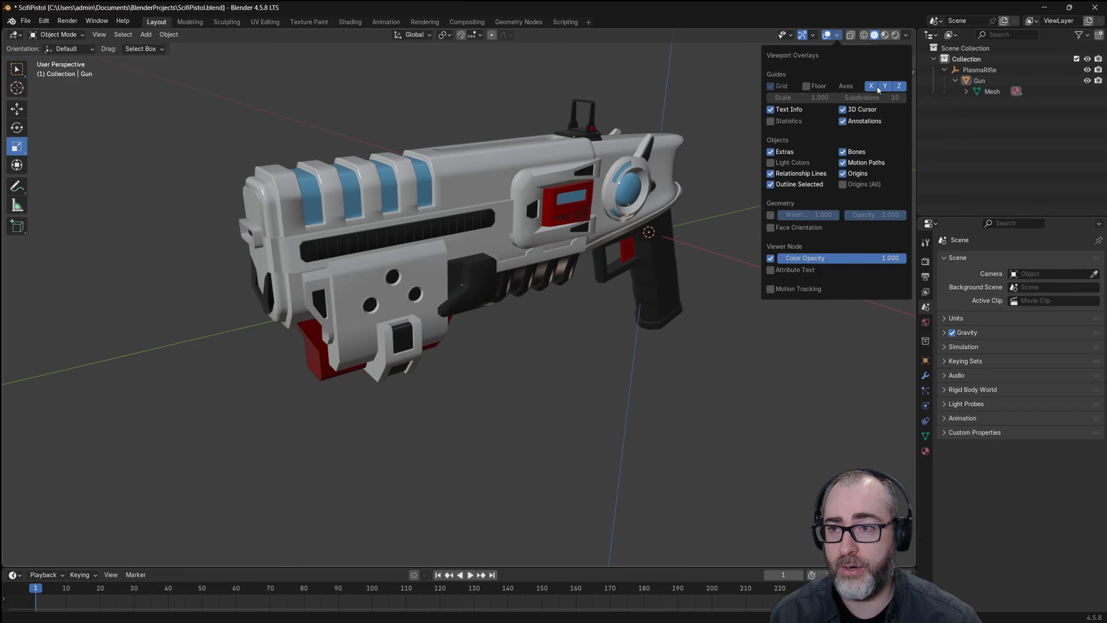
left_click(870, 86)
left_click(885, 85)
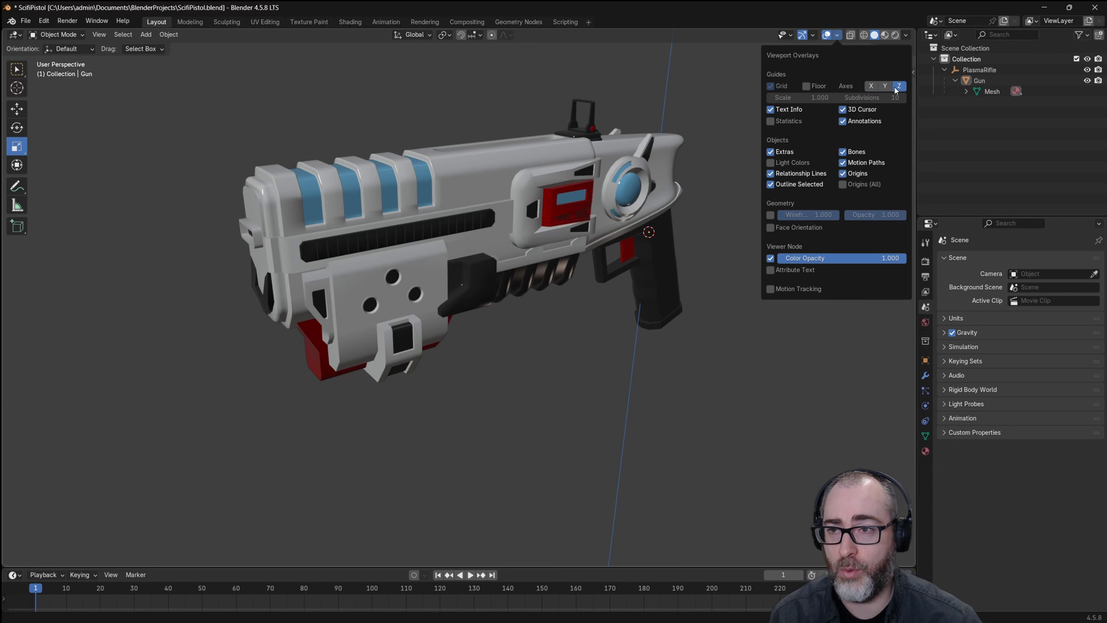
left_click(899, 86)
left_click(842, 109)
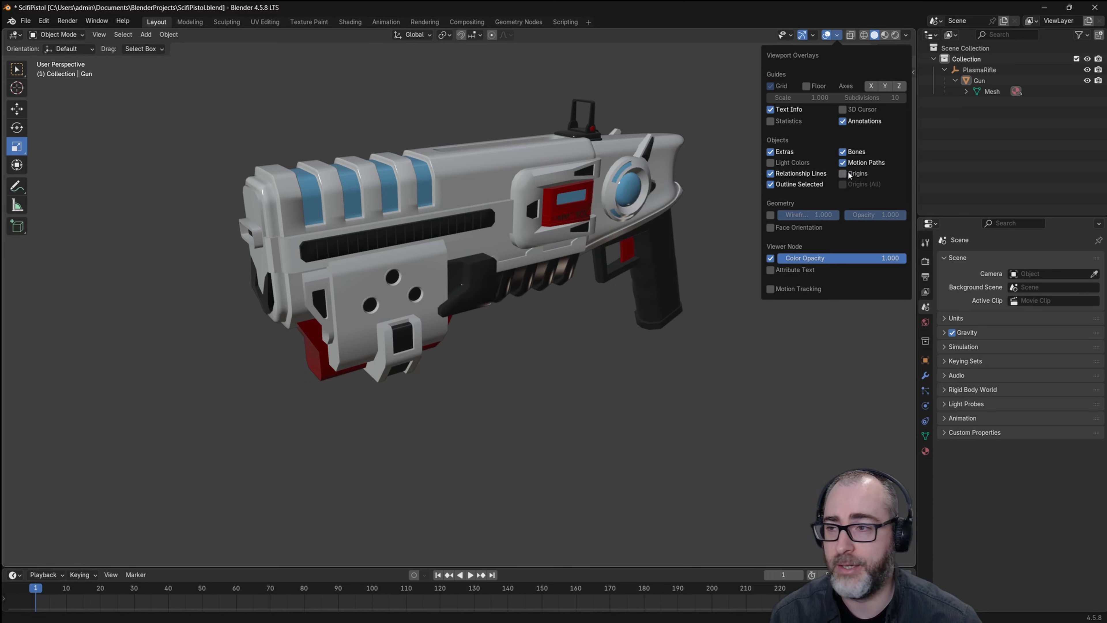
Step: Try the wireframe overlay on the gun with adjusted opacity, switch it off, and try the scene statistics overlay
left_click(770, 215)
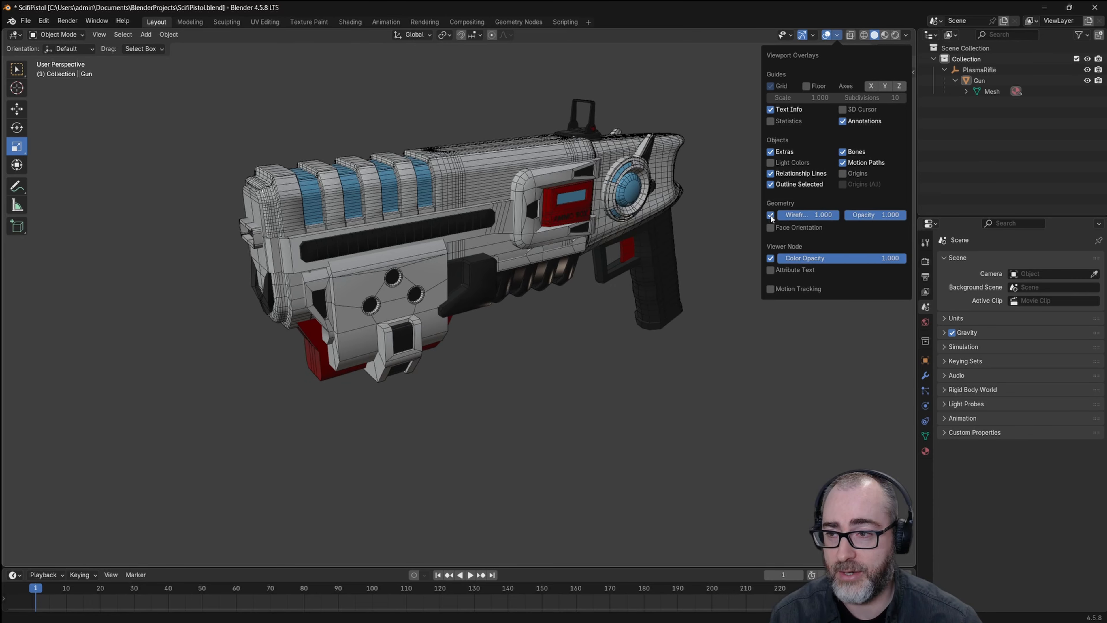
mouse_move(889, 221)
left_mouse_down()
mouse_move(850, 218)
mouse_move(908, 218)
left_mouse_up()
left_click(770, 214)
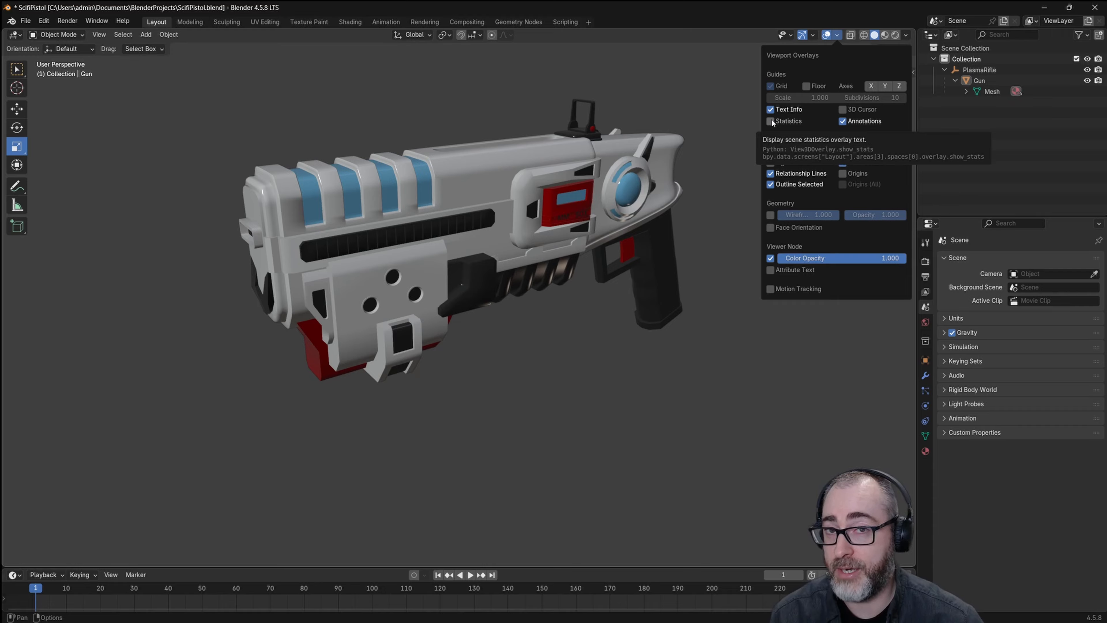
left_click(791, 126)
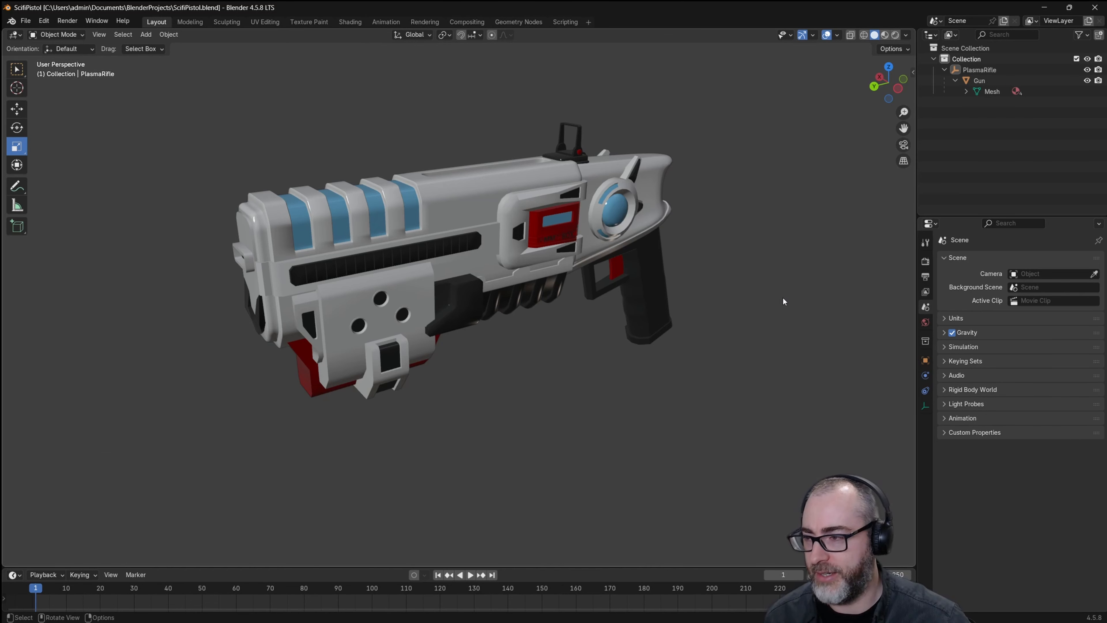
Step: Preview the gun with MatCap and Flat viewport lighting, and return to Studio lighting
left_click(907, 35)
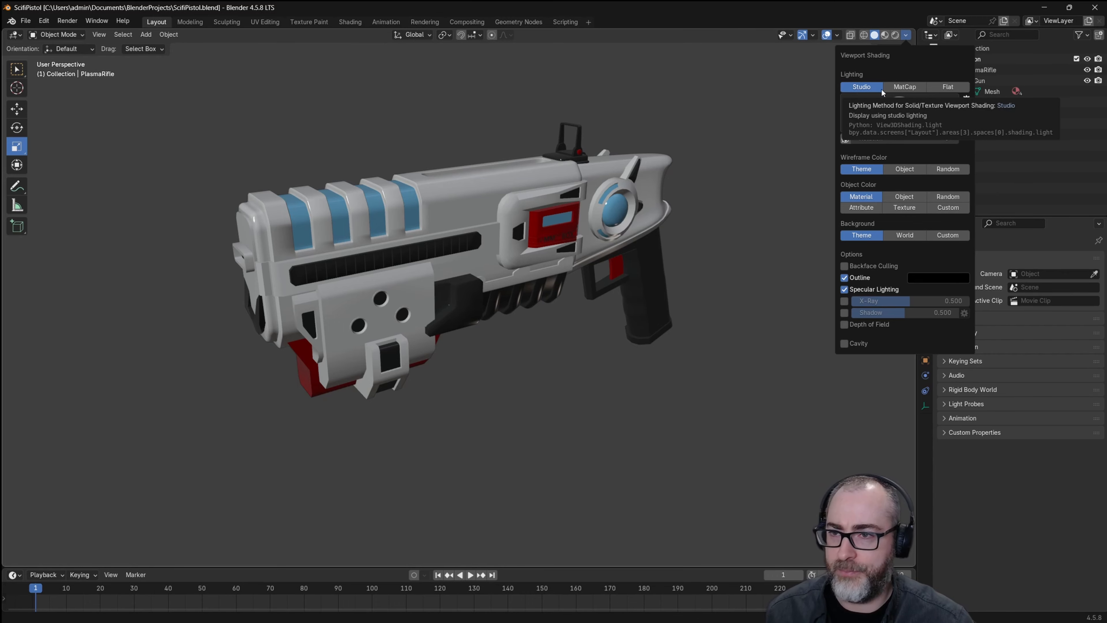
left_click(899, 87)
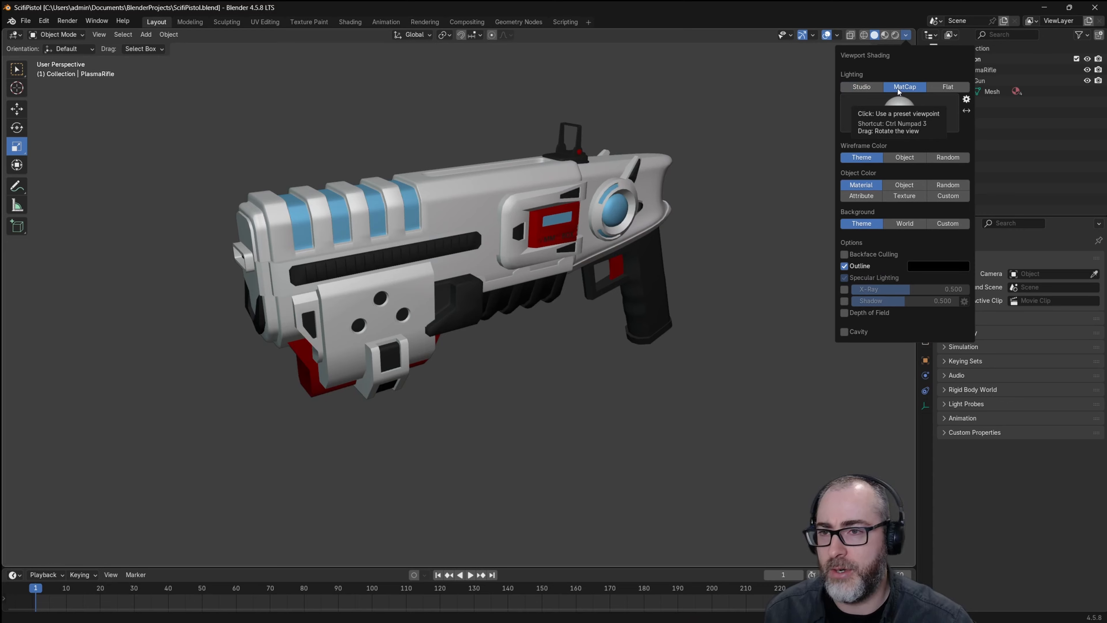
left_click(946, 87)
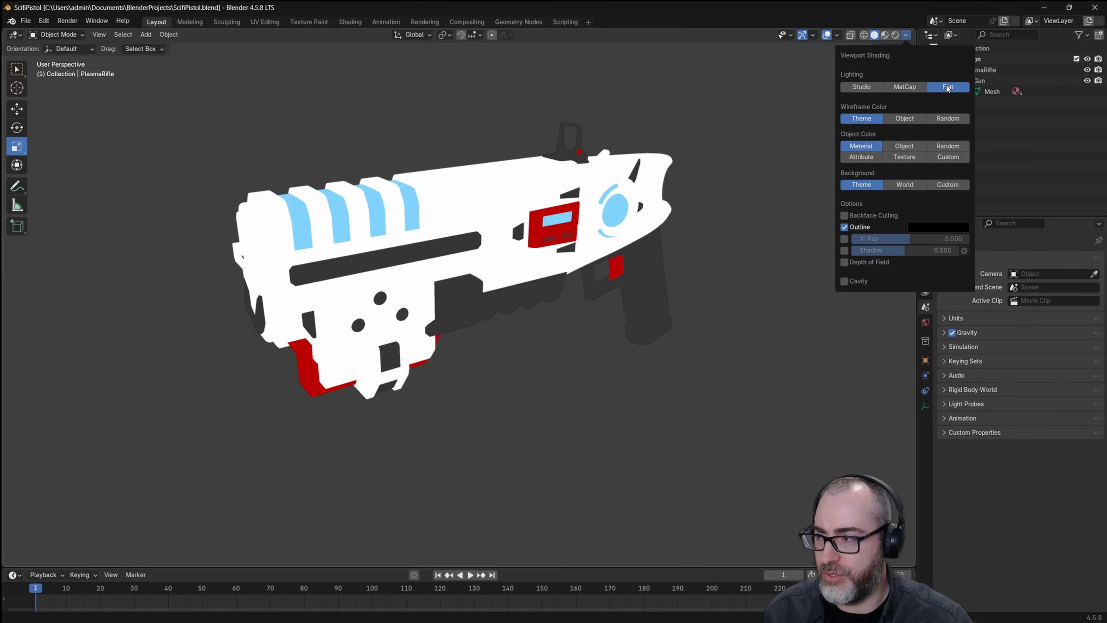
left_click(854, 87)
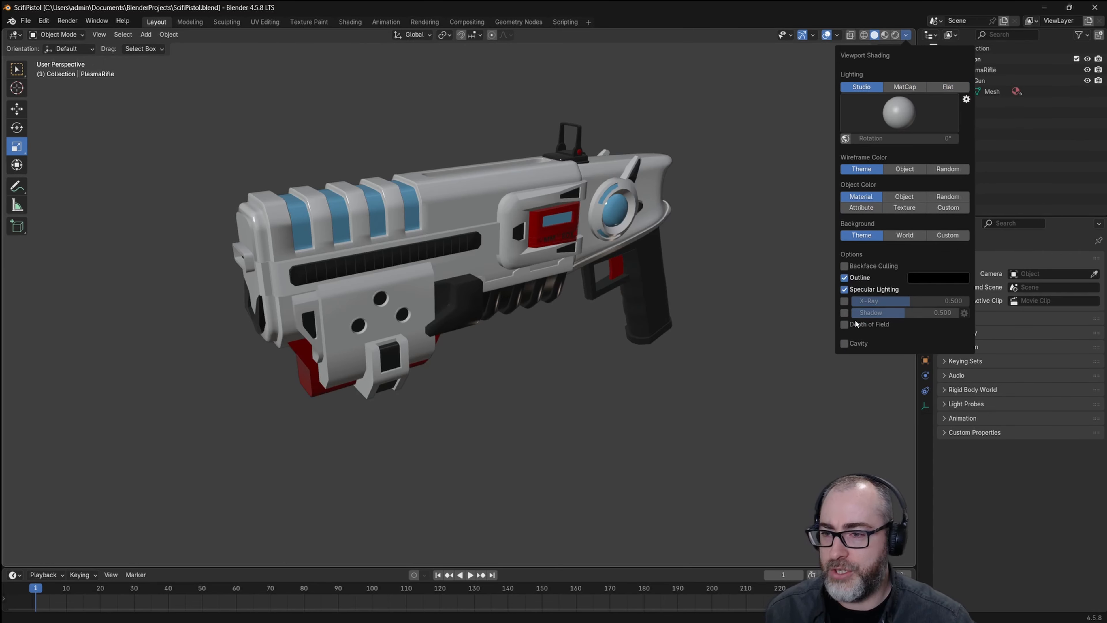
Step: Enable Cavity shading of type Both with world-space ridge 1.966 and valley 2.190, and screen-space ridge 1.876 and valley 1.952
left_click(845, 344)
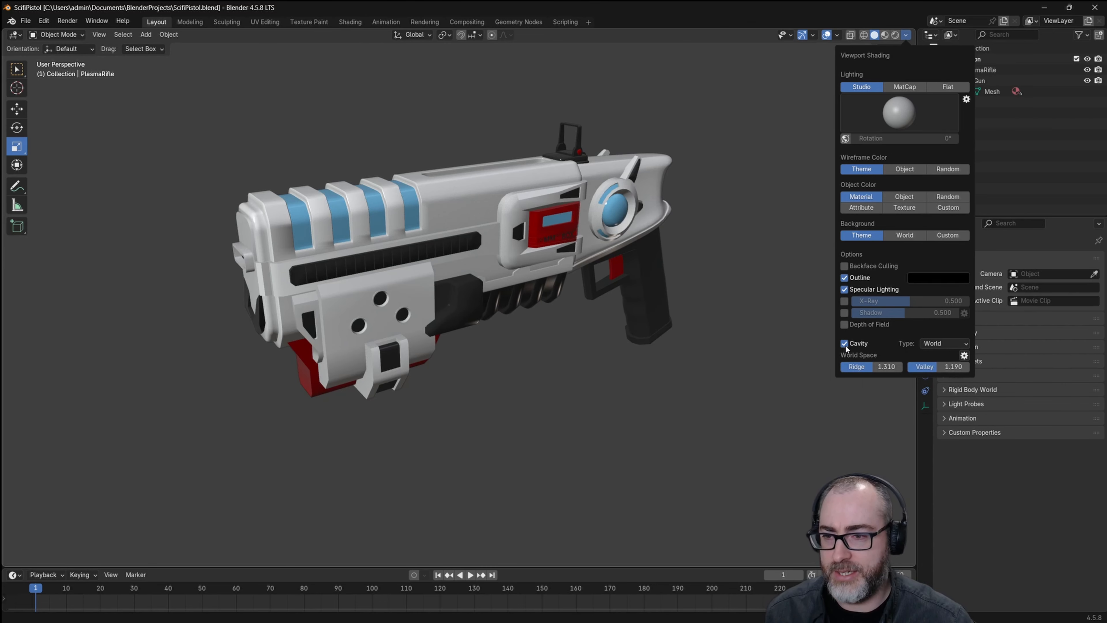
left_click(948, 344)
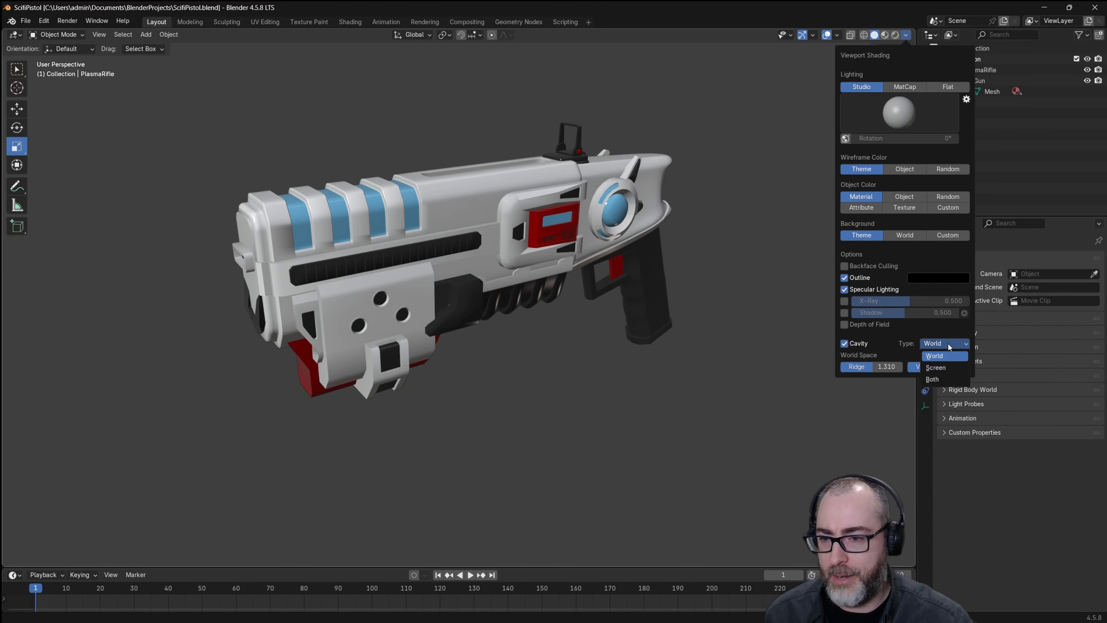
left_click(939, 378)
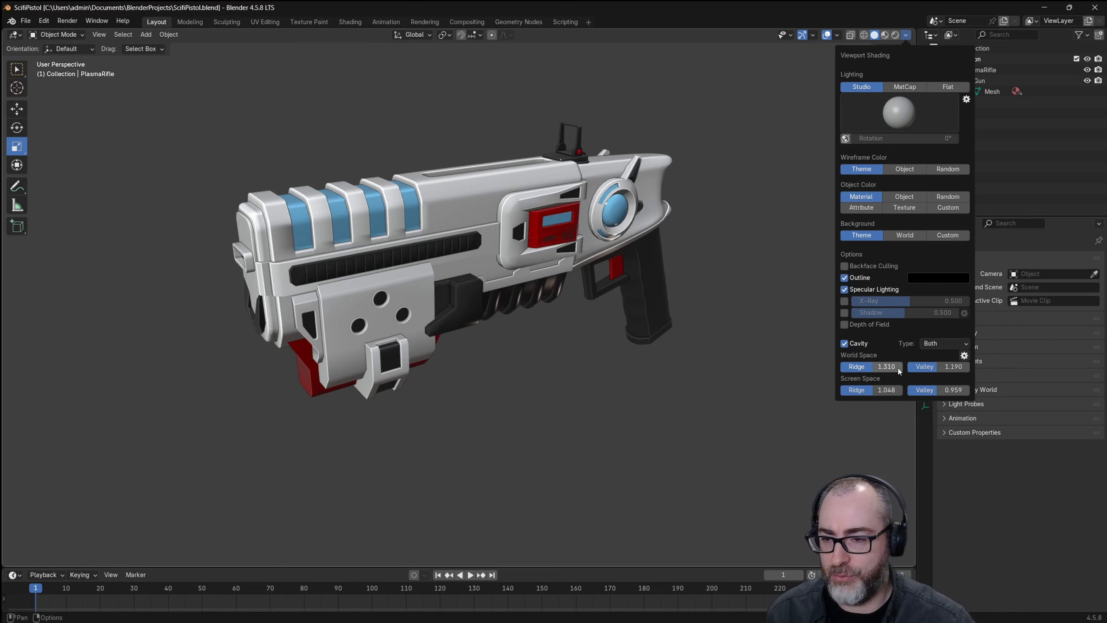
left_click_drag(866, 367, 958, 368)
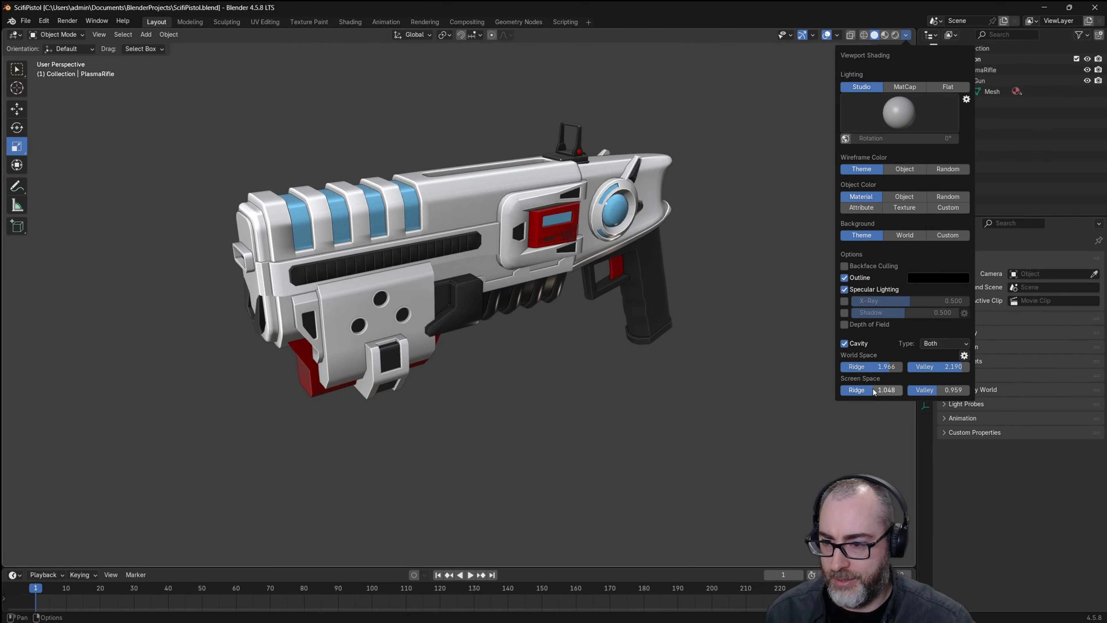
mouse_move(885, 389)
left_mouse_down()
mouse_move(850, 390)
mouse_move(937, 390)
left_mouse_up()
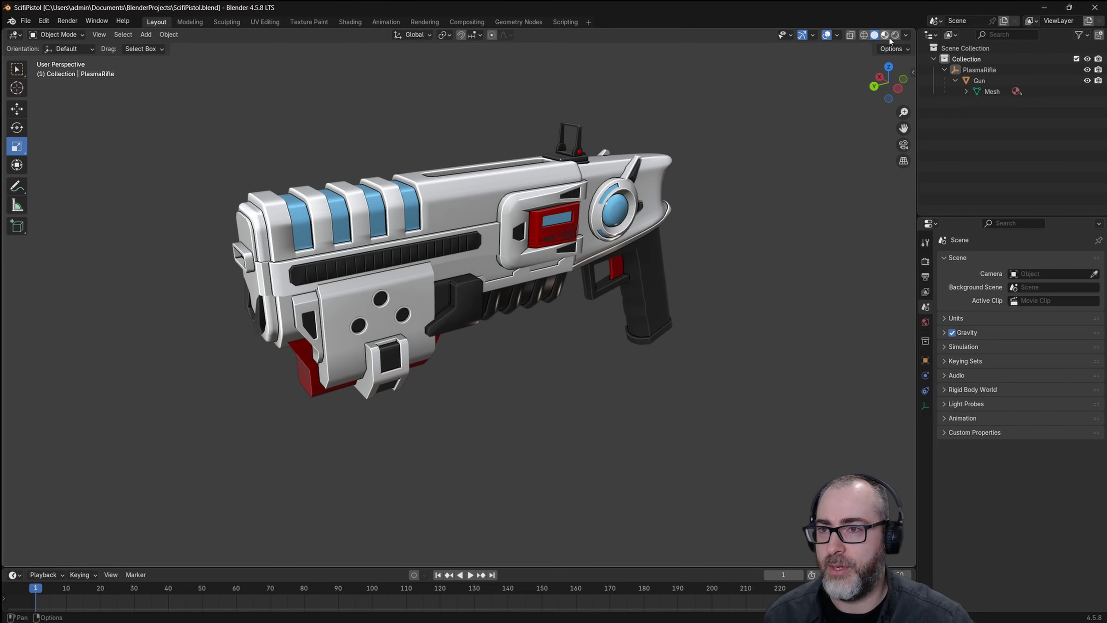
Step: Turn off Specular Lighting for the viewport, enable X-Ray shading and adjust the X-Ray strength
left_click(907, 35)
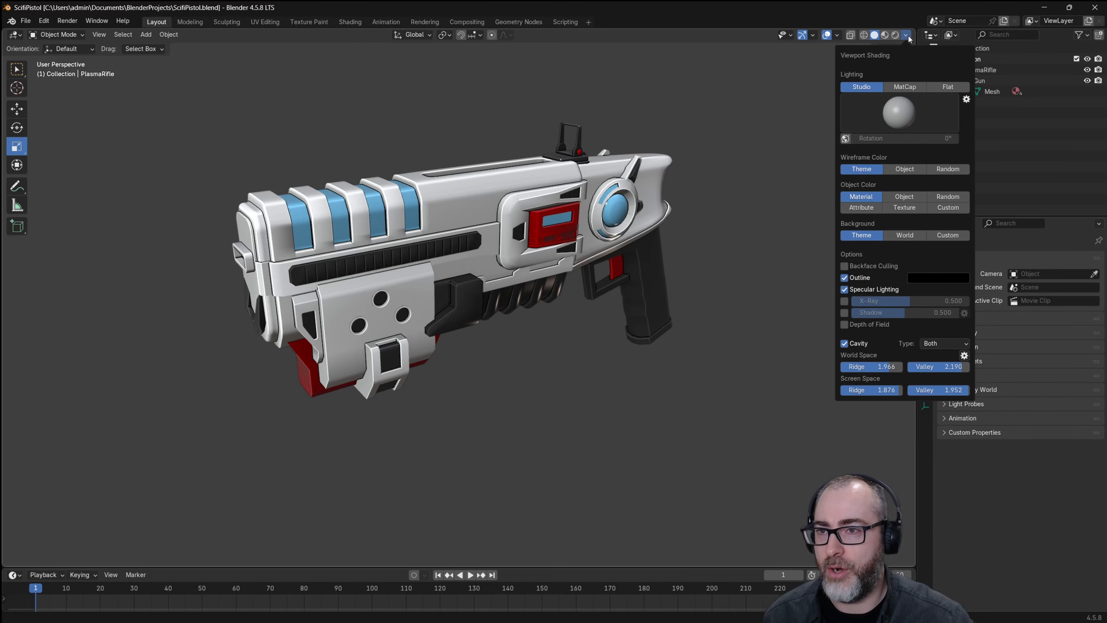
left_click(844, 288)
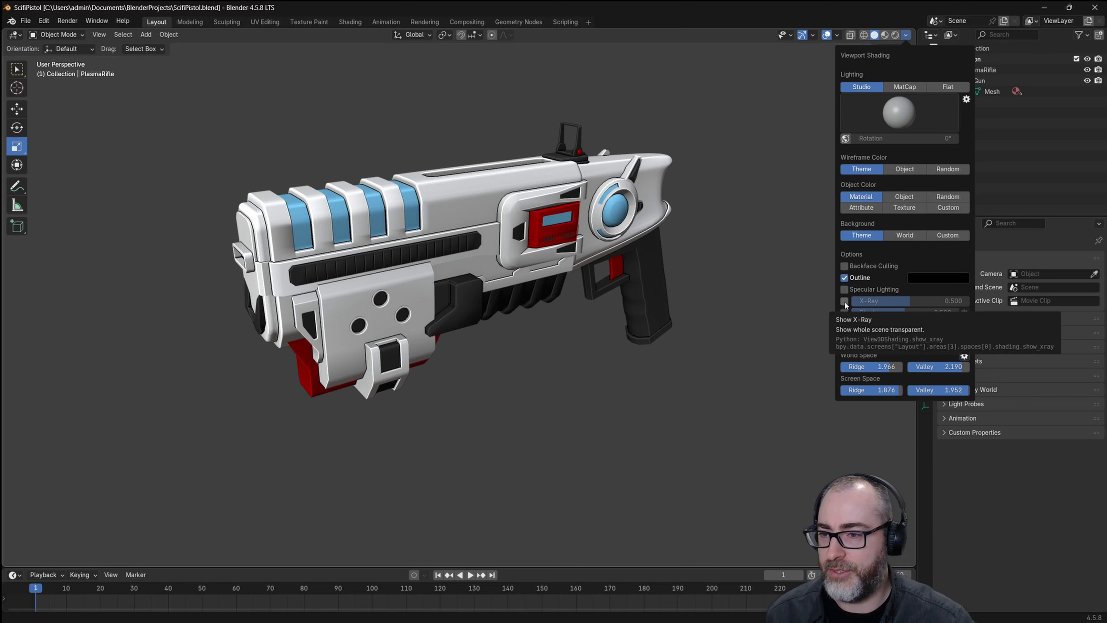
left_click(844, 302)
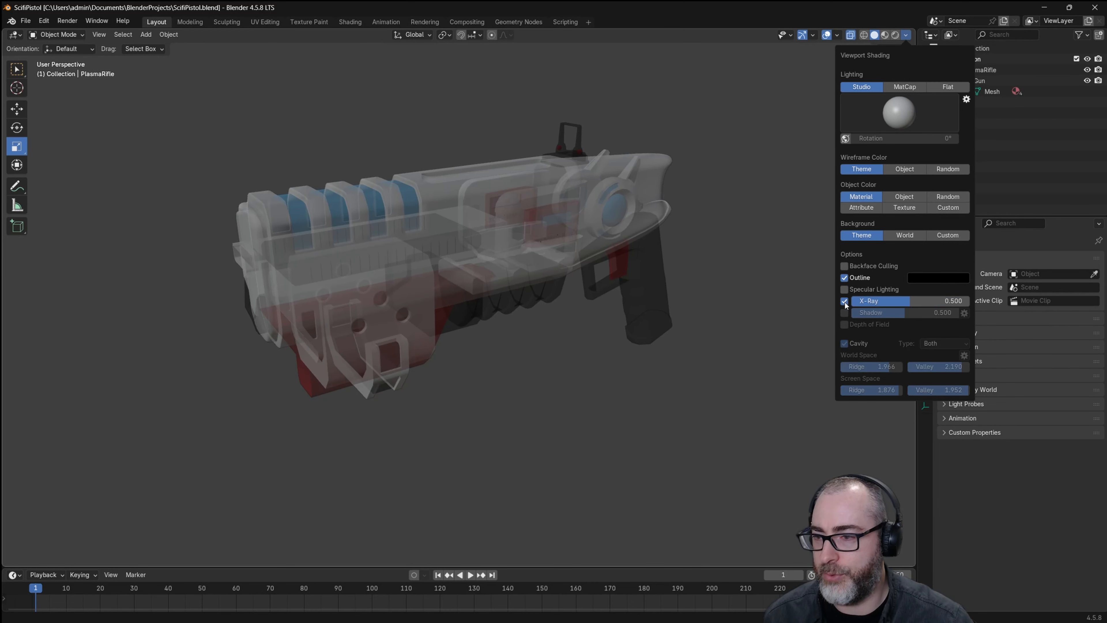
mouse_move(899, 301)
left_mouse_down()
mouse_move(916, 301)
mouse_move(844, 301)
mouse_move(920, 300)
left_mouse_up()
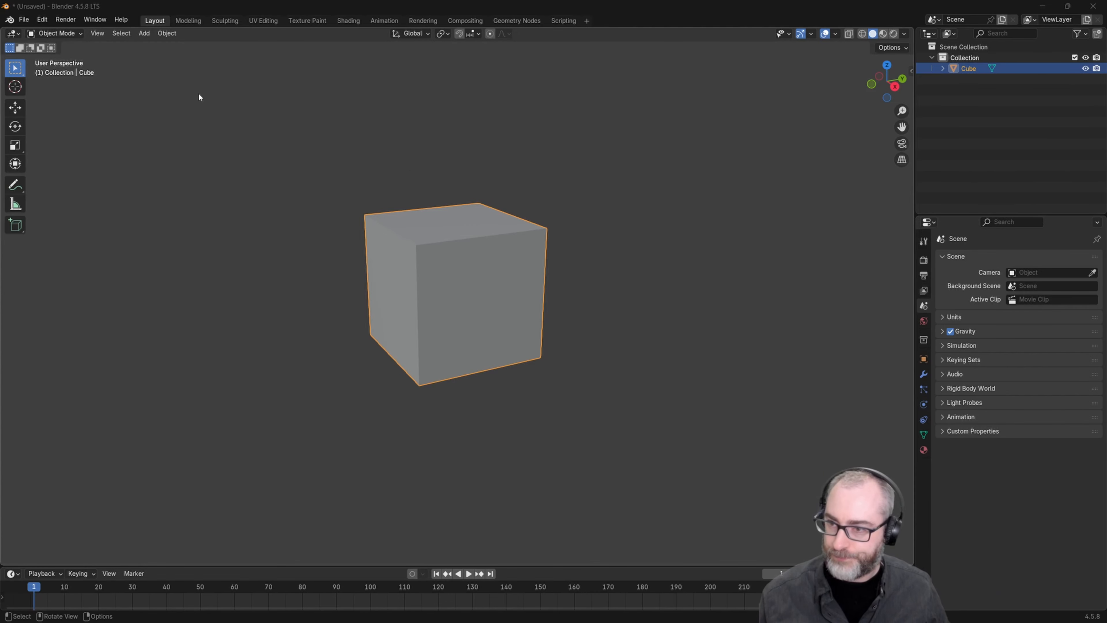
Step: Switch the cube from Object Mode to Edit Mode and deselect all of its geometry
left_click(410, 169)
left_click(66, 37)
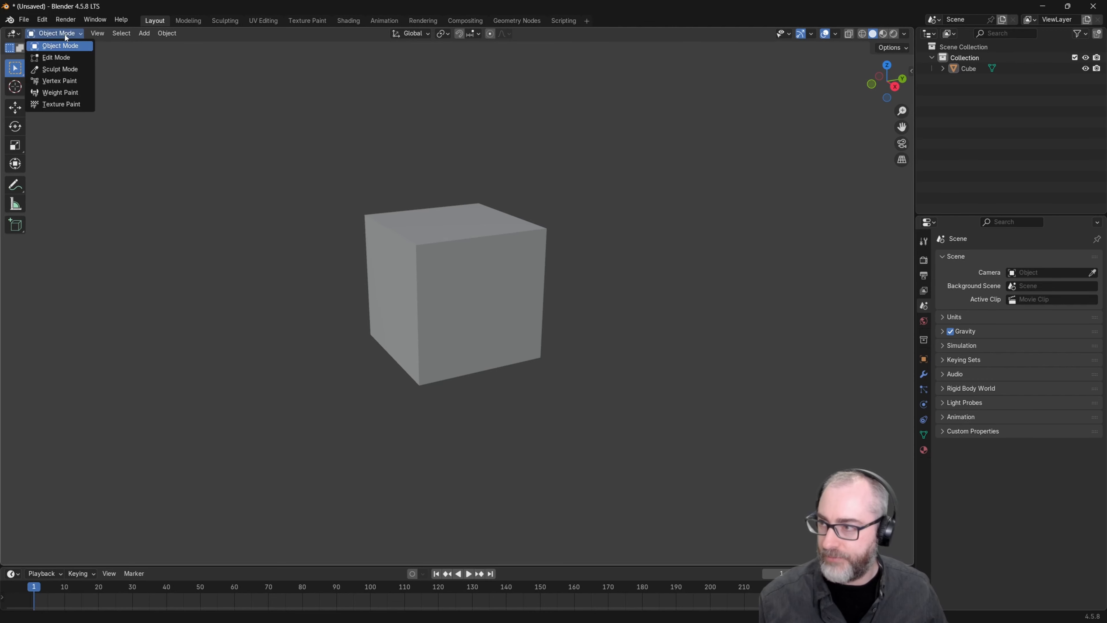
left_click(63, 57)
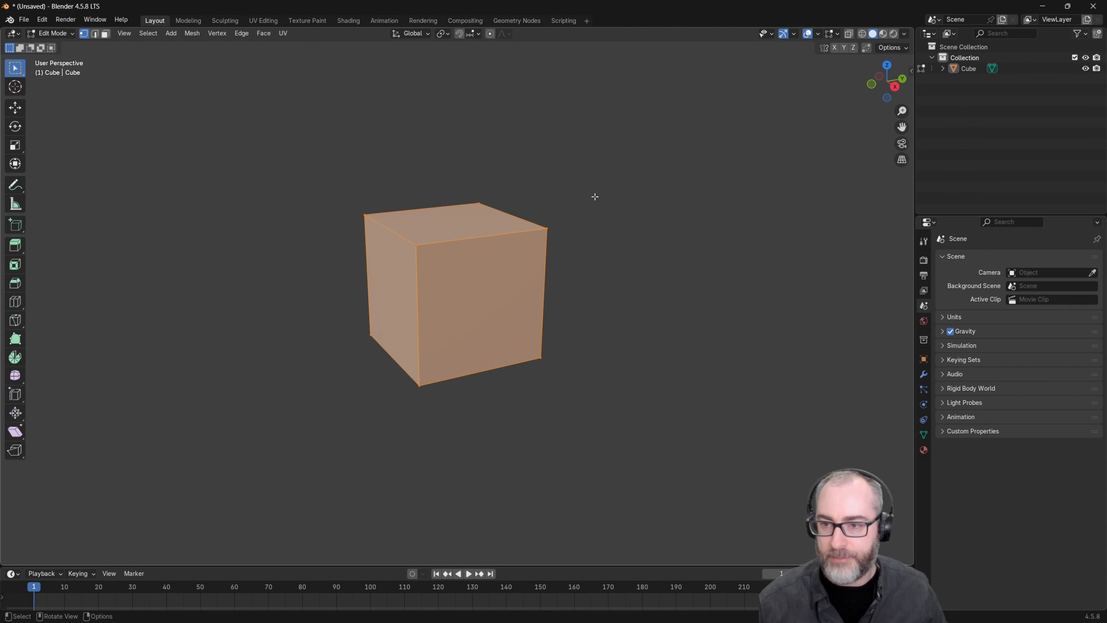
left_click(666, 171)
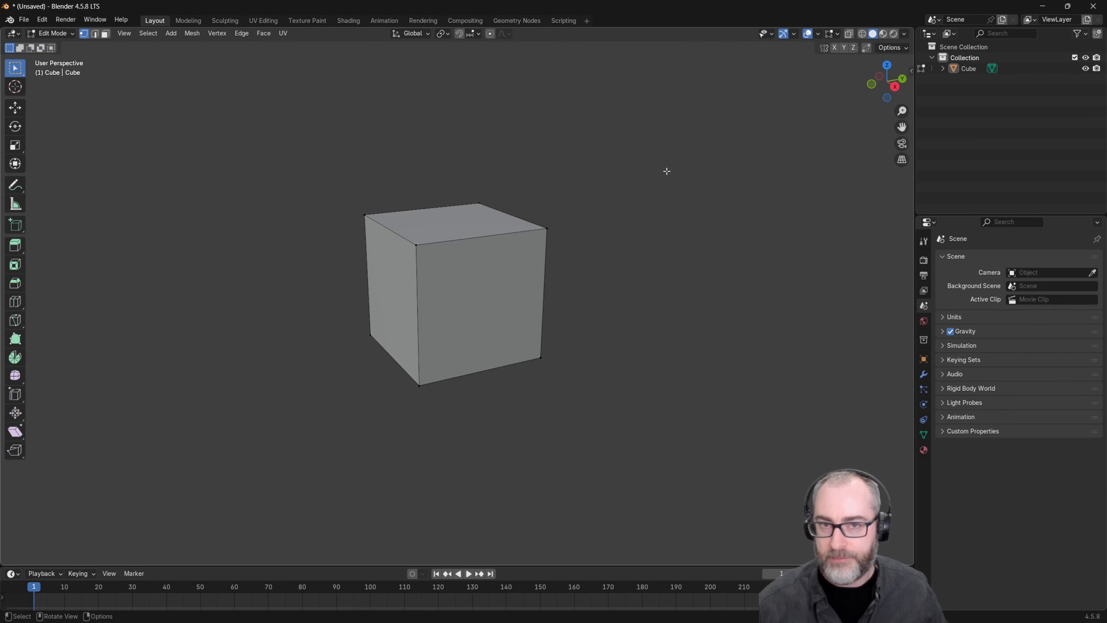
Step: Turn on the display of face normals in the mesh edit mode overlays
left_click(836, 33)
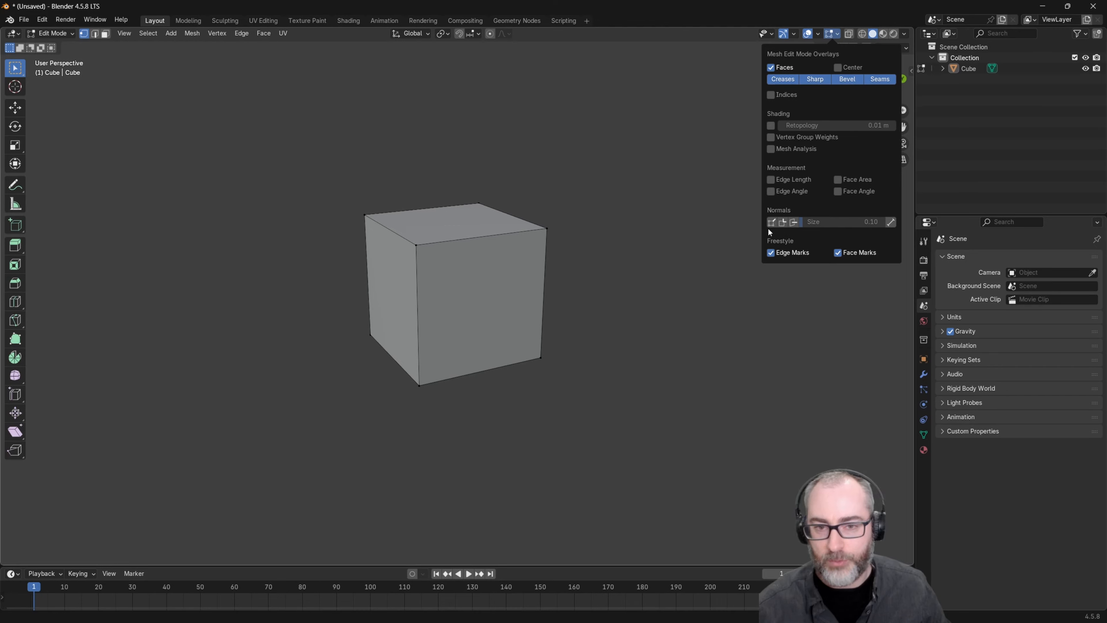
left_click(794, 222)
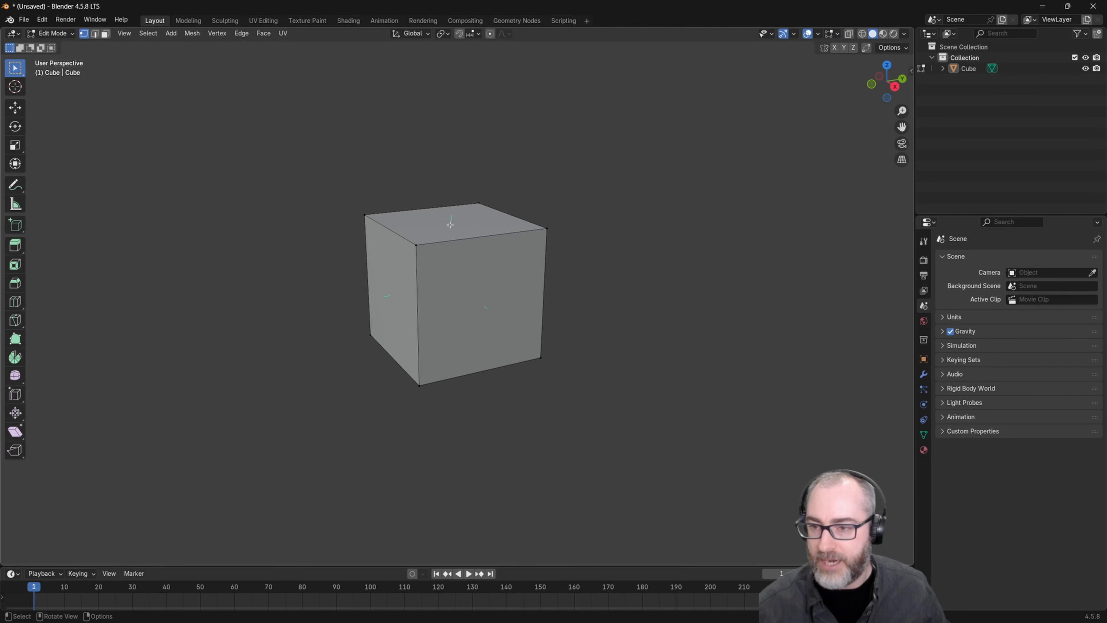